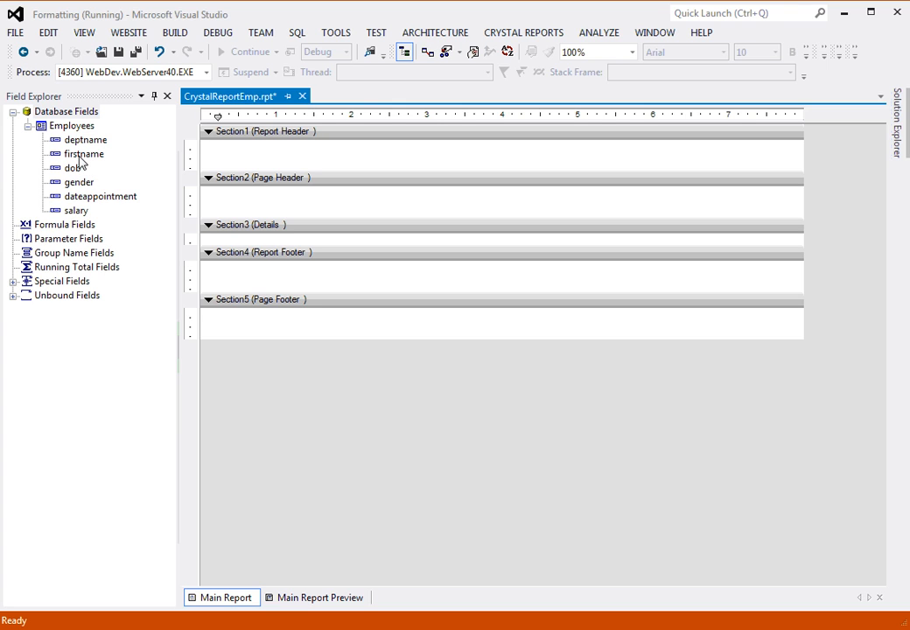
- Place the firstname, dob, gender, dateappointment and salary fields side by side in the Details section of the report
drag(79, 156, 231, 243)
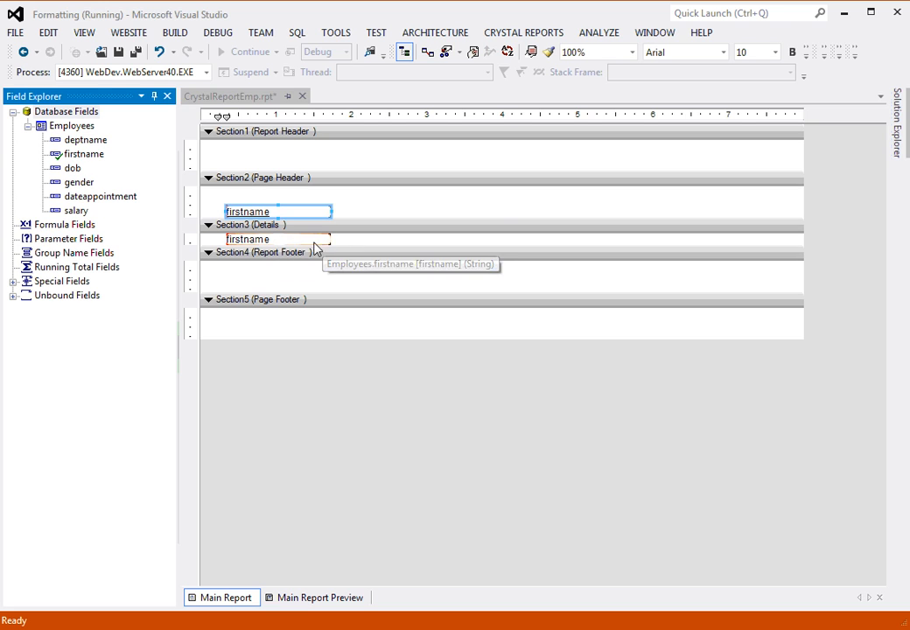
click(344, 210)
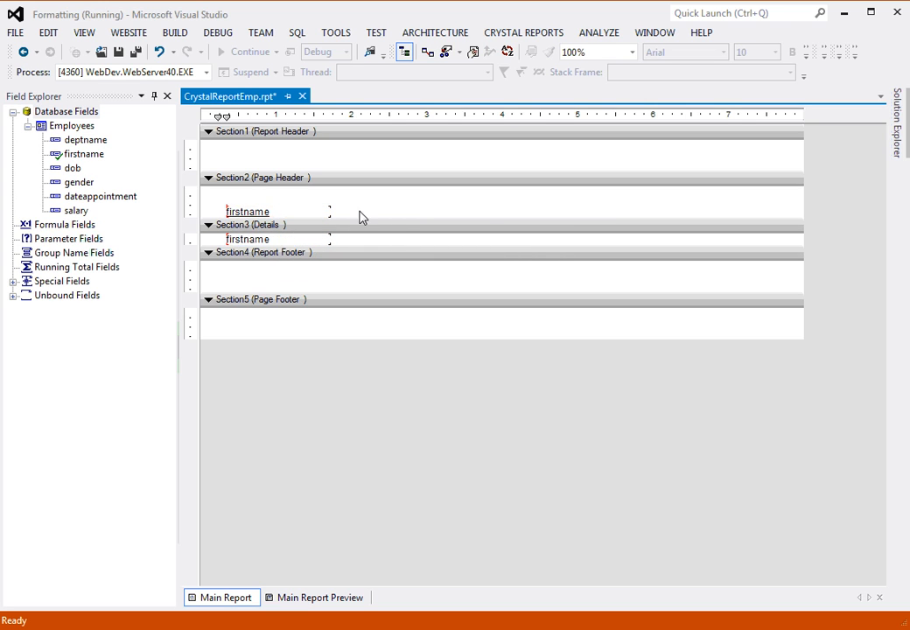
click(245, 215)
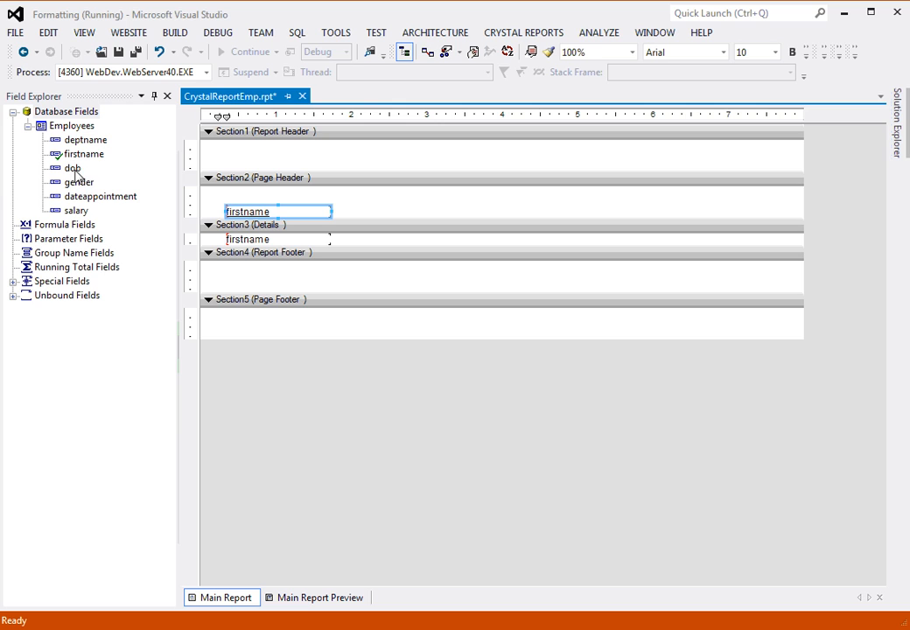
drag(72, 169, 343, 243)
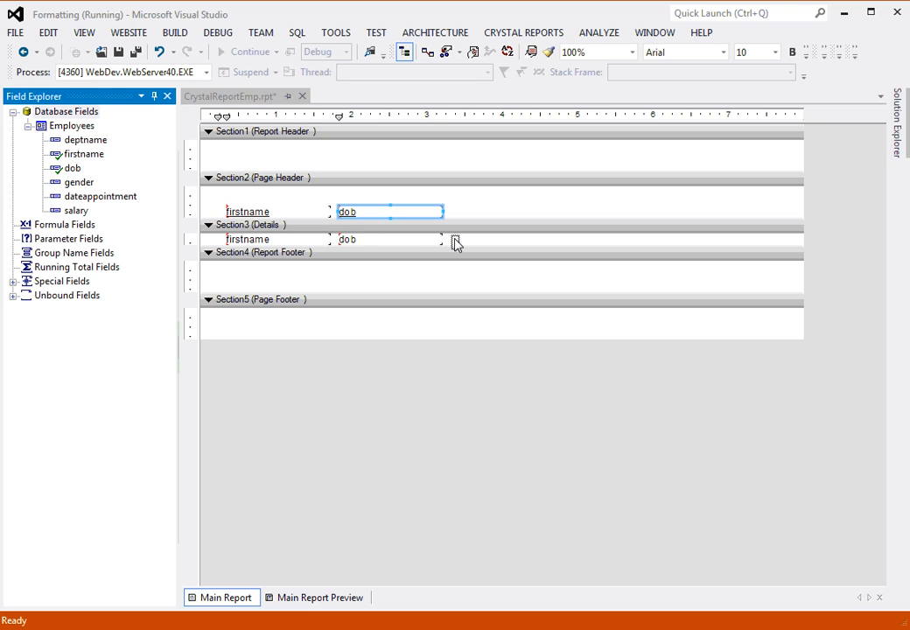
drag(454, 242, 451, 252)
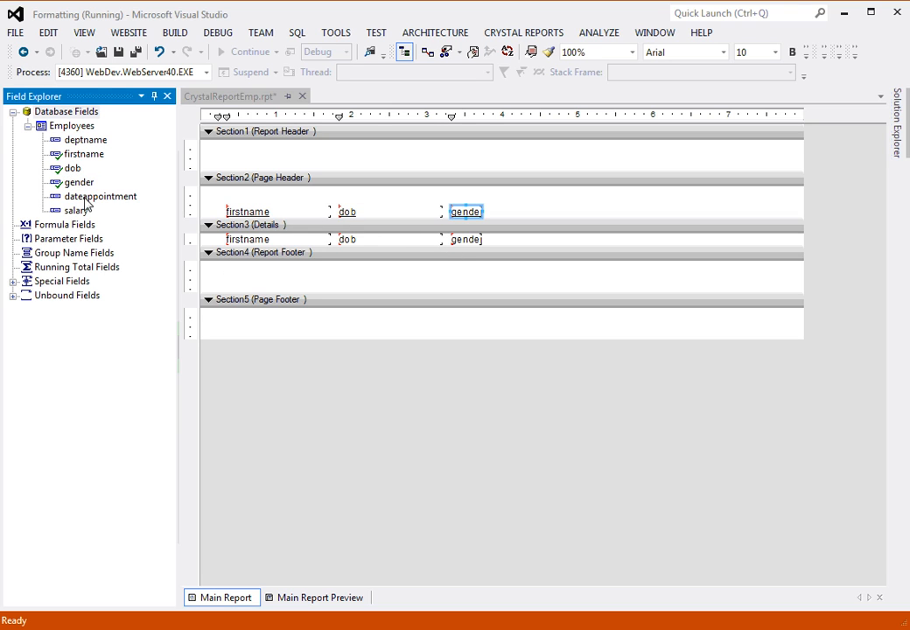
drag(87, 203, 492, 241)
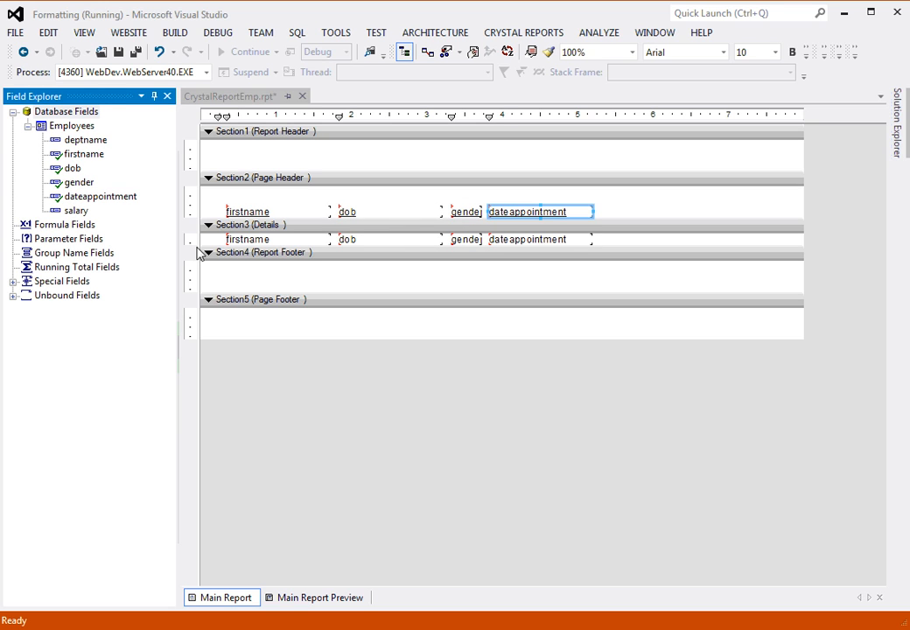
drag(75, 214, 609, 249)
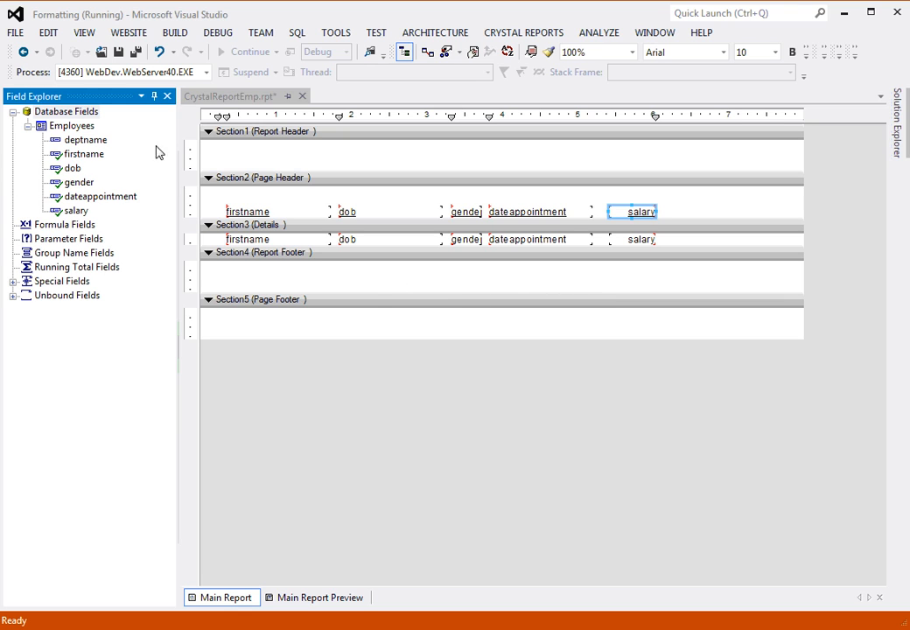
- Save the report, switch to the browser and reload the Default.aspx report page
click(118, 51)
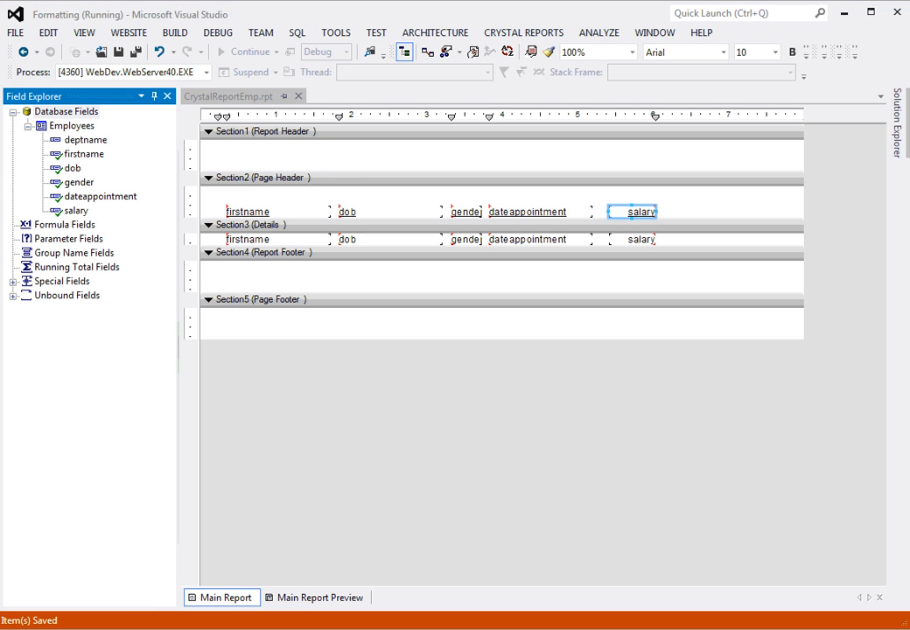
key(alt+Tab)
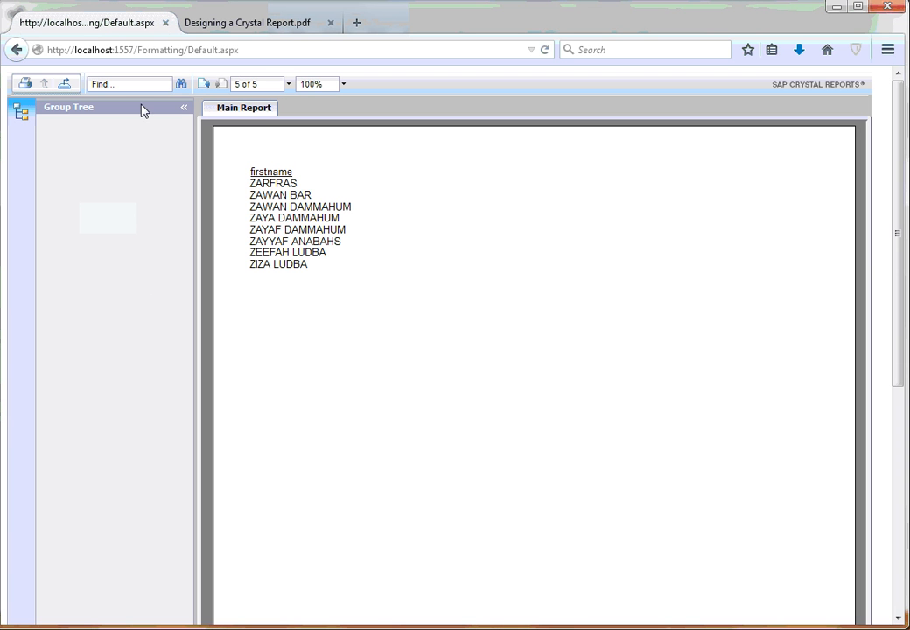
click(545, 51)
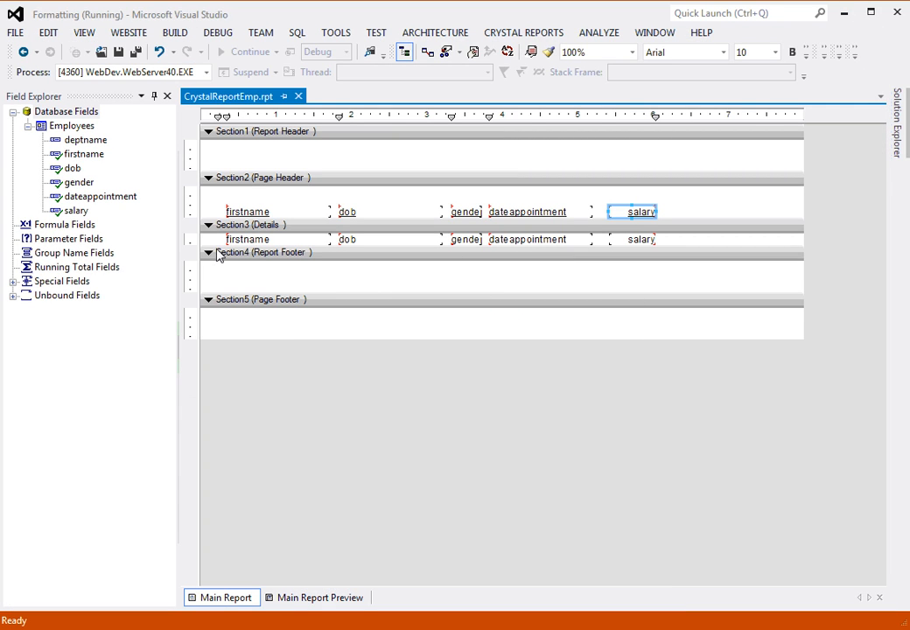
- Increase the height of the Details section and nudge its five fields slightly down
drag(216, 247, 217, 261)
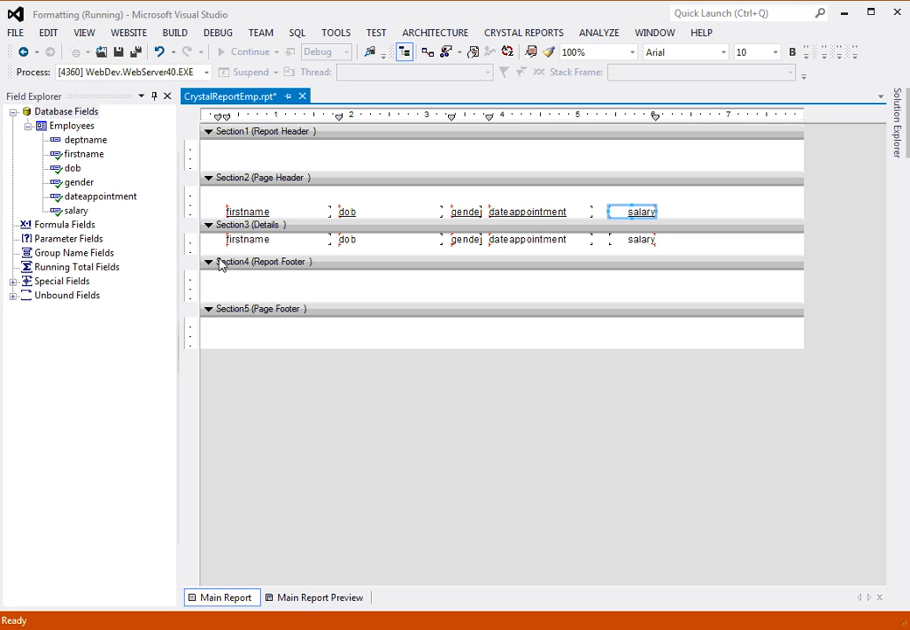
drag(219, 241, 683, 254)
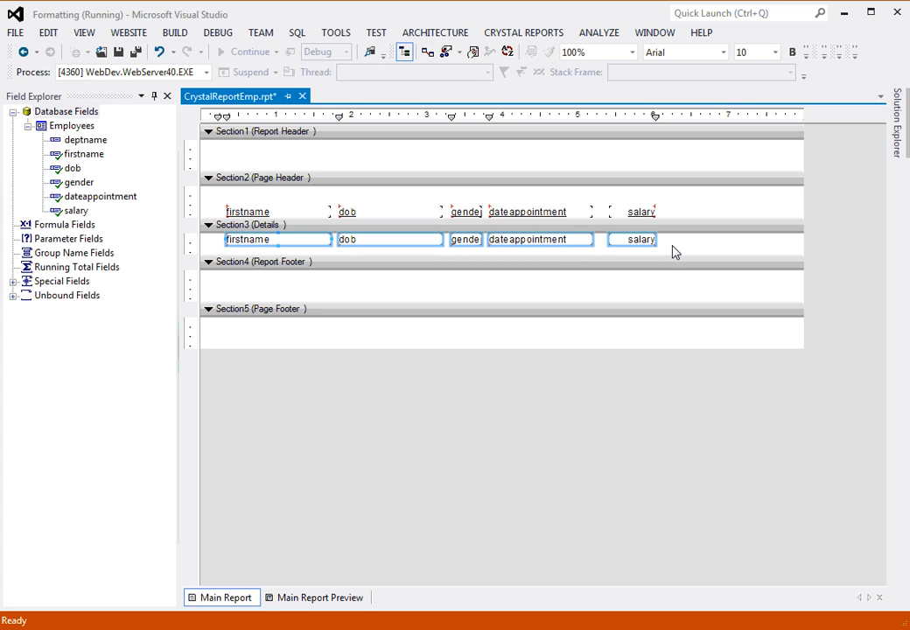
key(Down)
key(Down)
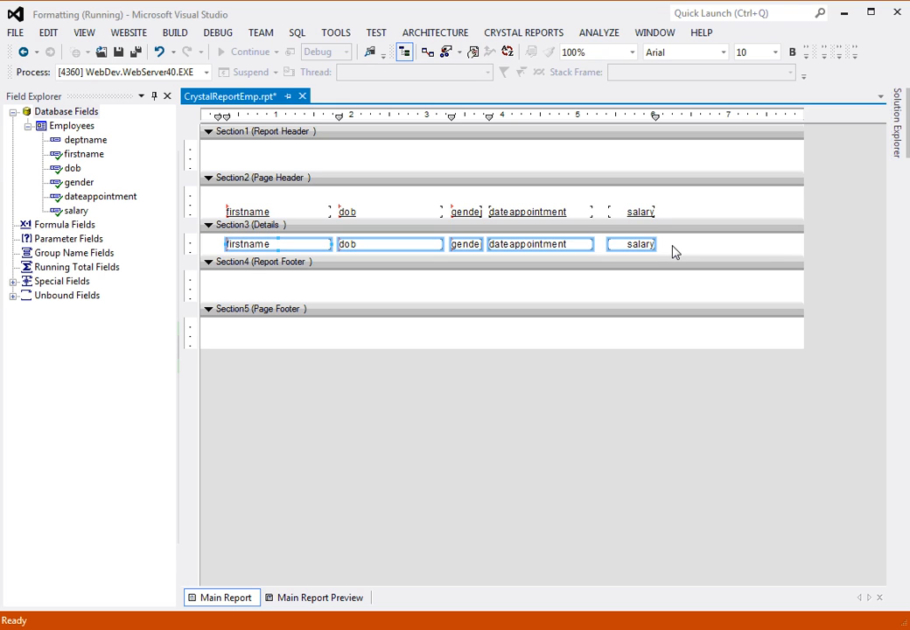
click(670, 252)
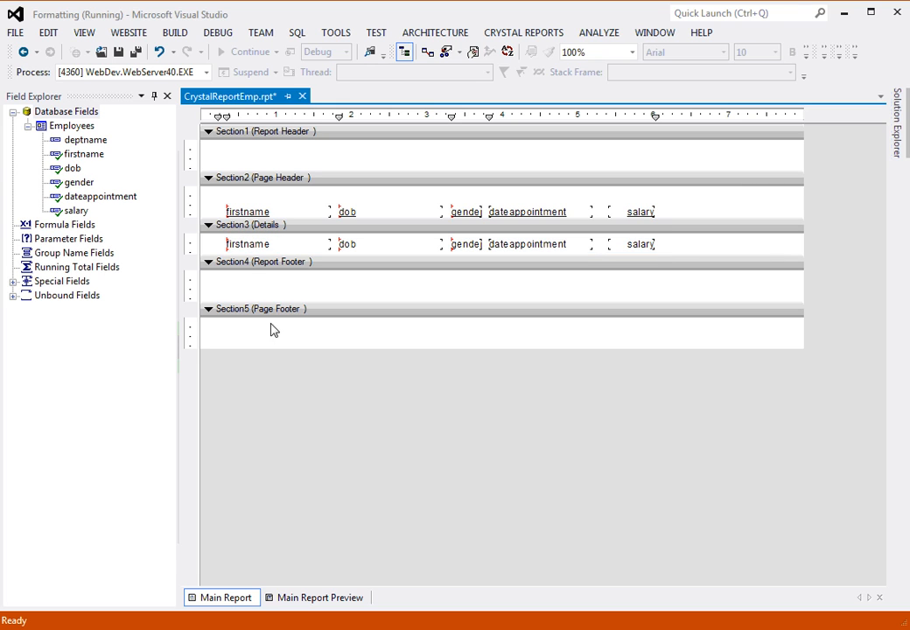
- Insert a horizontal line below the fields in the Details section, spanning nearly the full report width
right_click(217, 250)
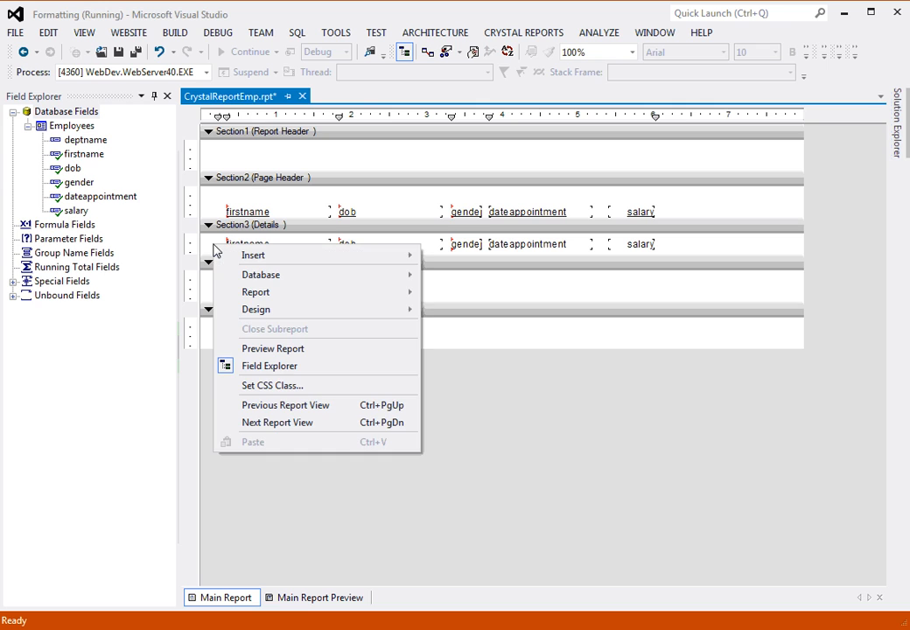
mouse_move(274, 259)
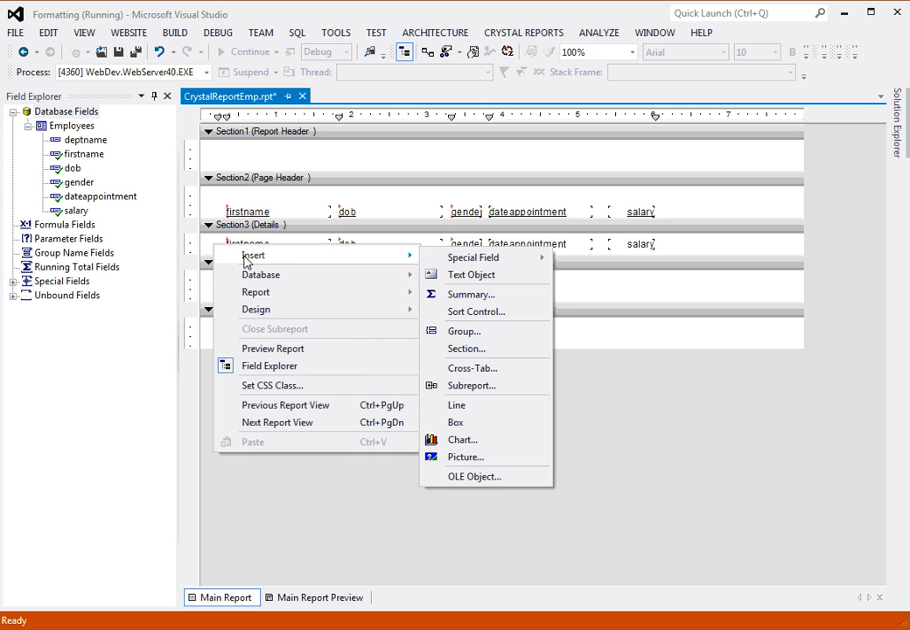
click(477, 407)
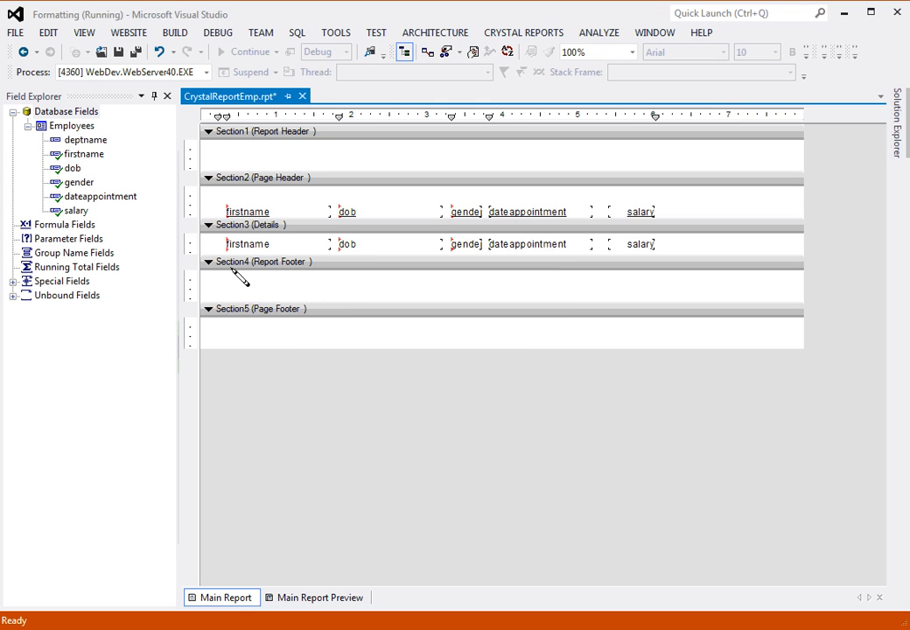
mouse_move(211, 252)
mouse_down()
mouse_move(638, 243)
mouse_move(758, 252)
mouse_move(800, 269)
mouse_up()
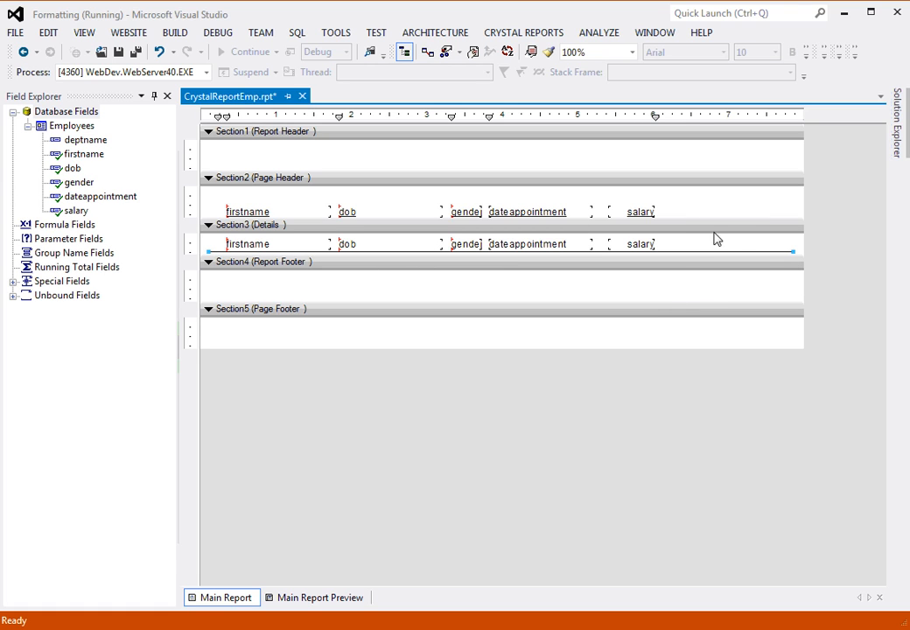
click(654, 281)
- Save the report with the row line and reload its page in the browser
click(118, 50)
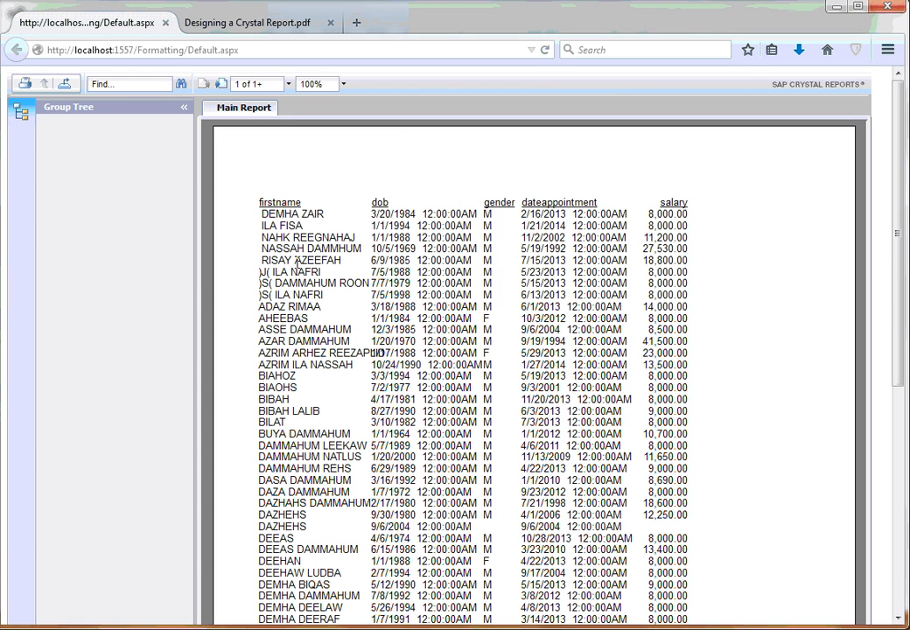
click(544, 50)
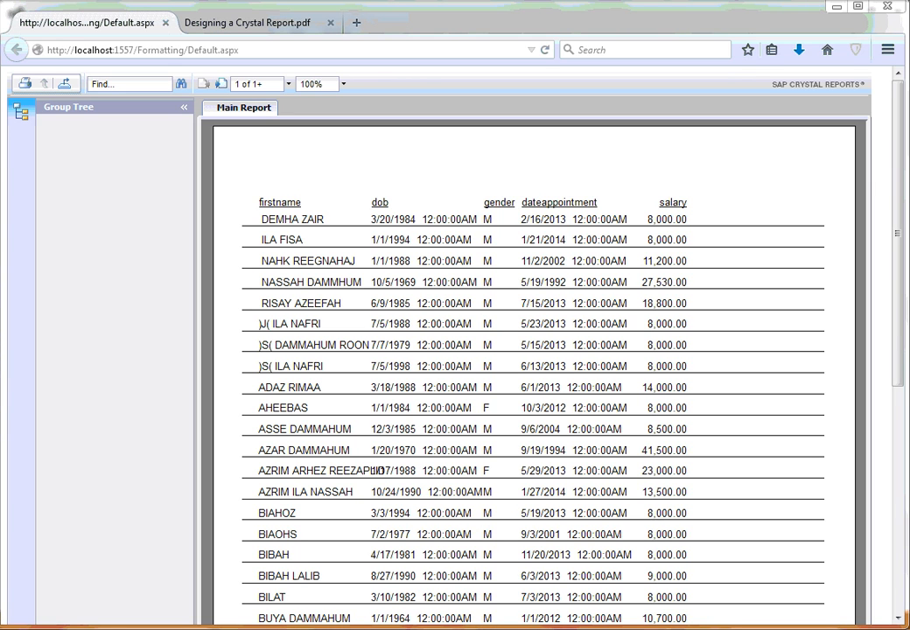
key(alt+Tab)
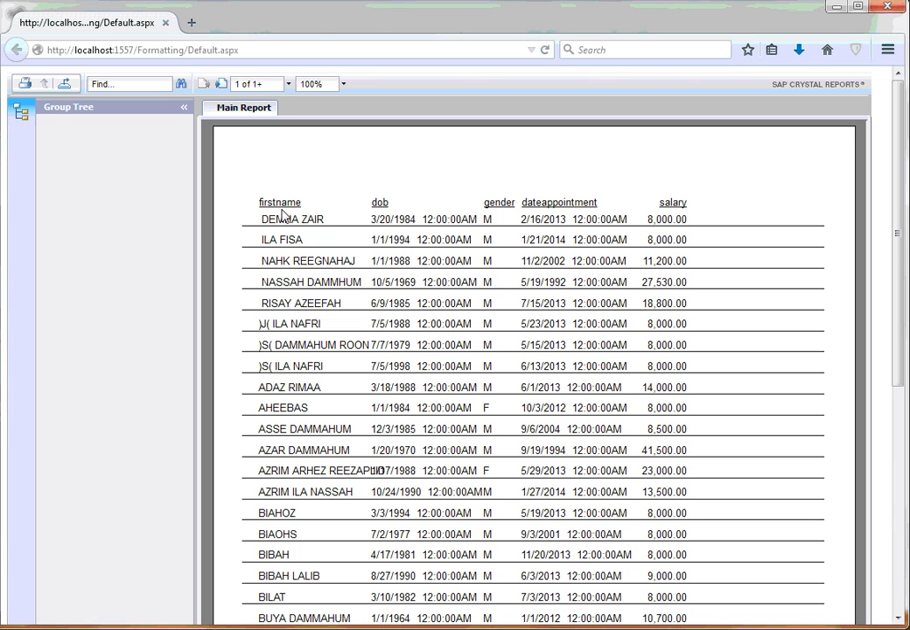
- Examine the column headings of the report in the browser and return to the report designer
drag(261, 204, 690, 203)
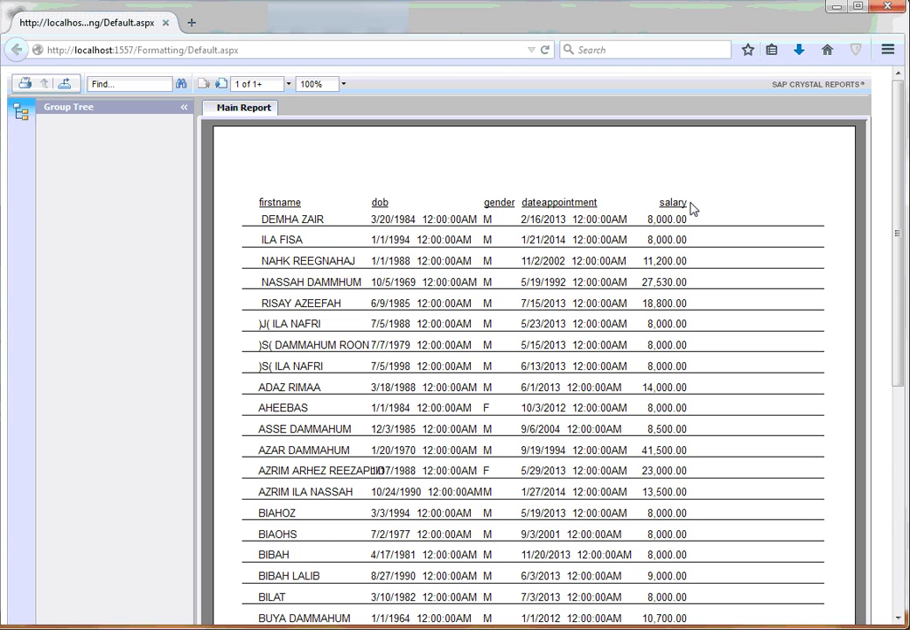
double_click(281, 202)
double_click(380, 202)
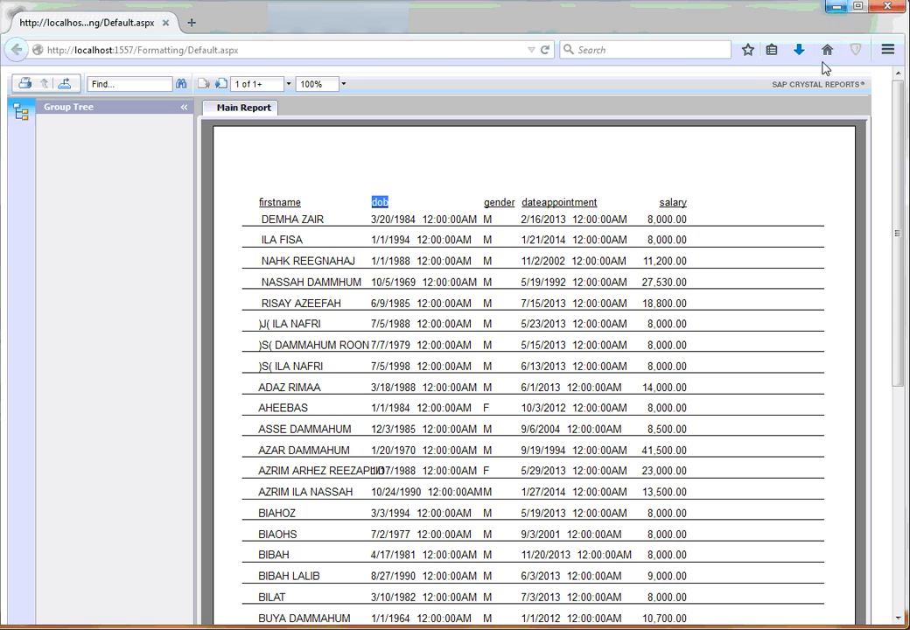
click(837, 8)
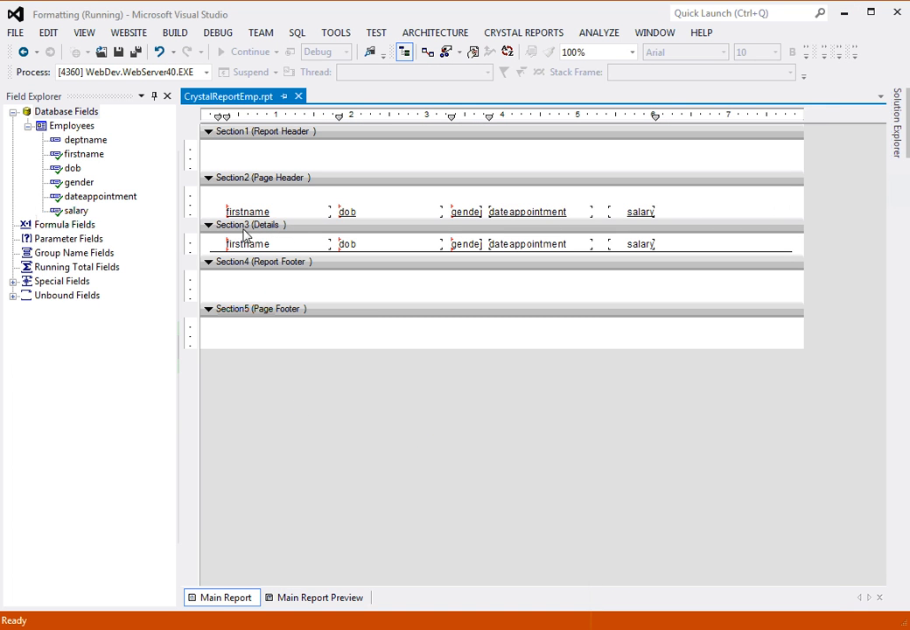
- Remove the underline from all five column headings in the Page Header and set their font style to Bold
drag(219, 197, 652, 226)
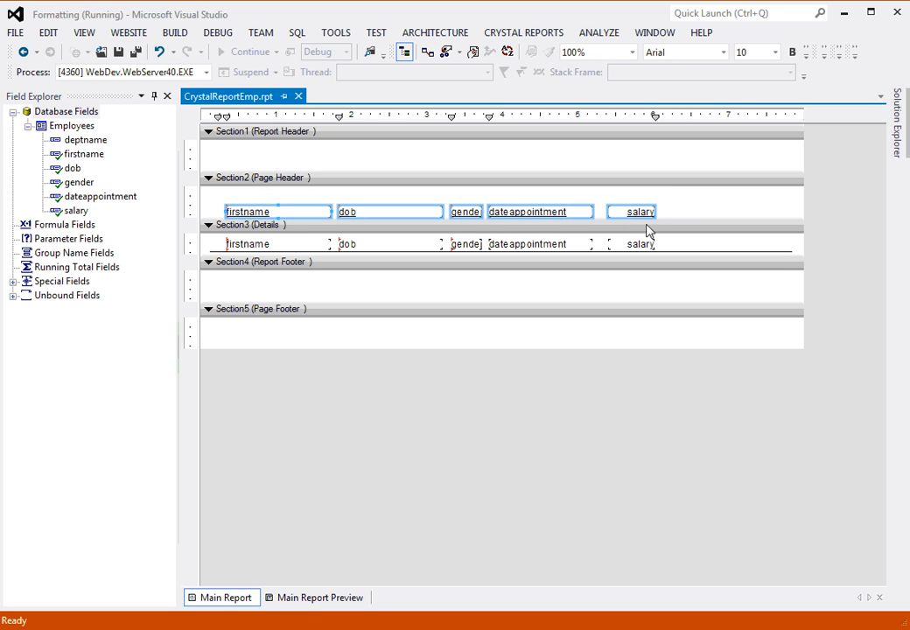
right_click(291, 215)
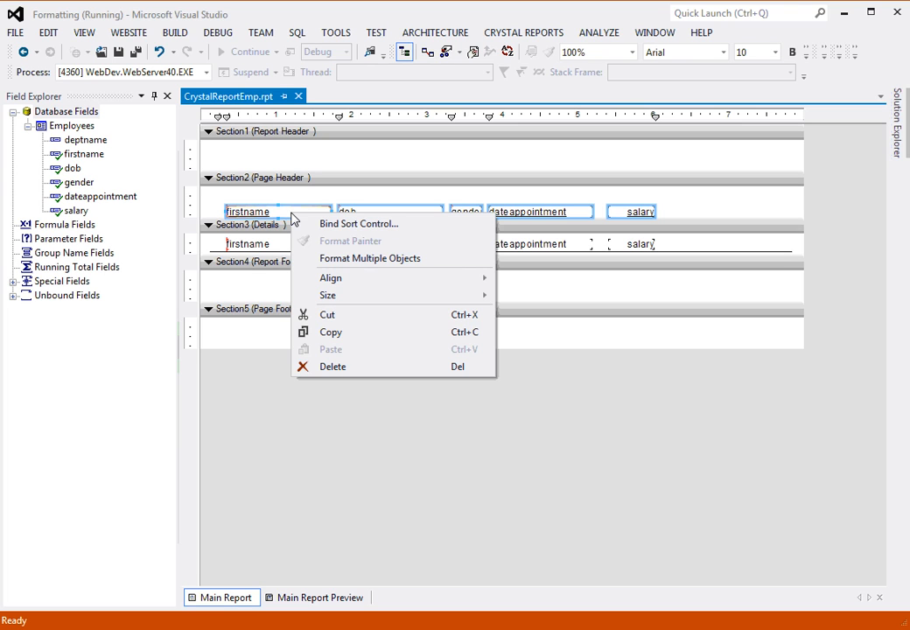
click(395, 267)
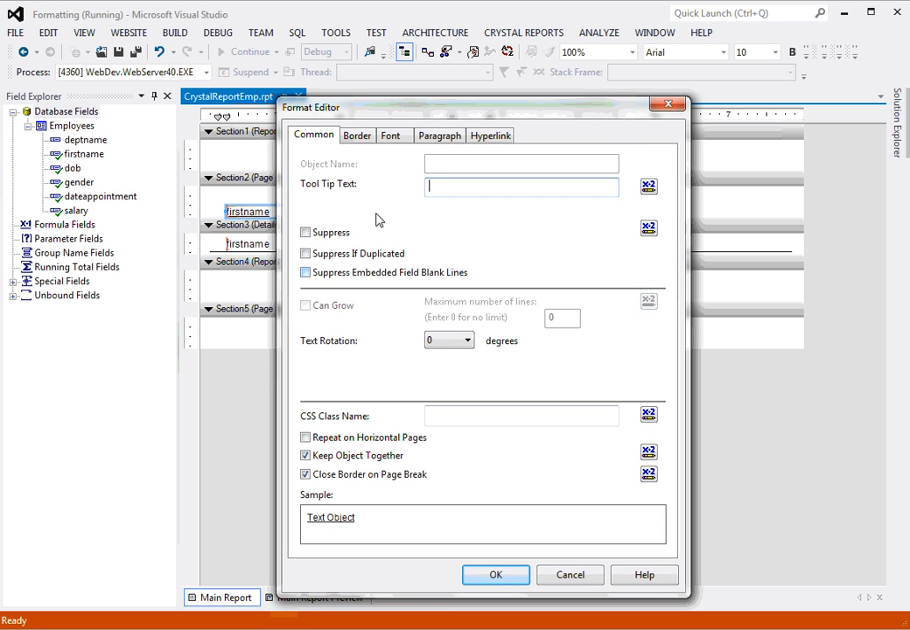
click(393, 138)
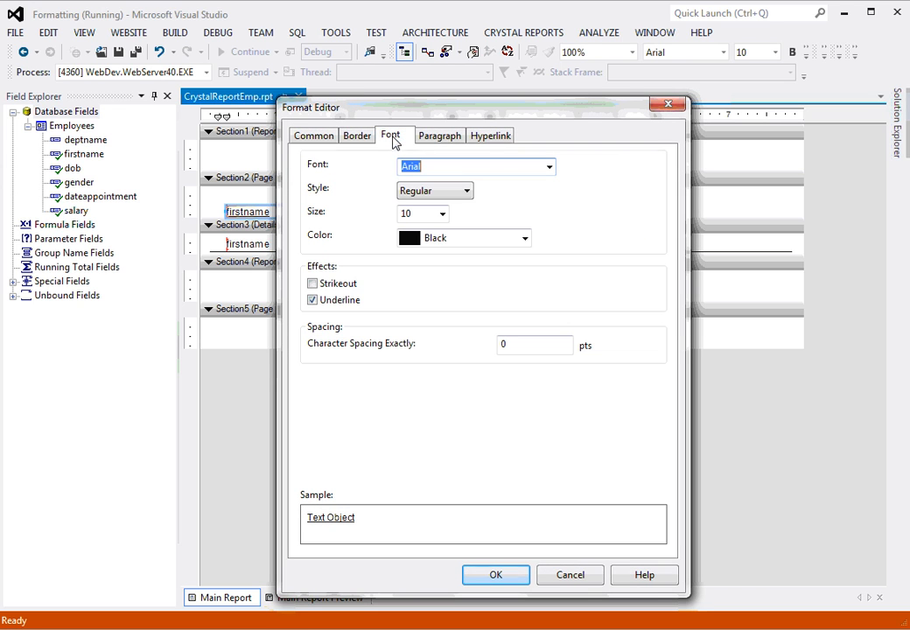
click(313, 300)
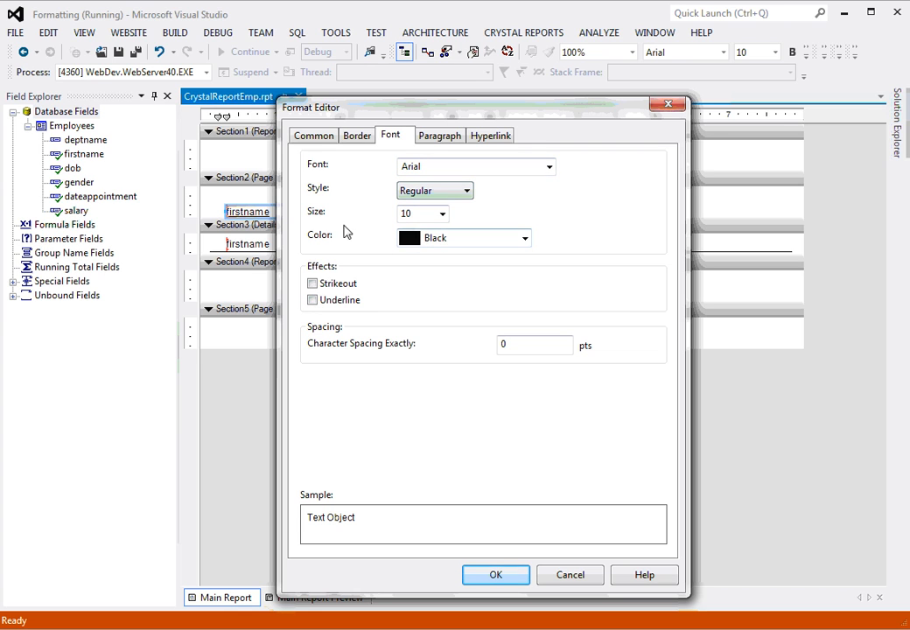
double_click(408, 214)
click(414, 214)
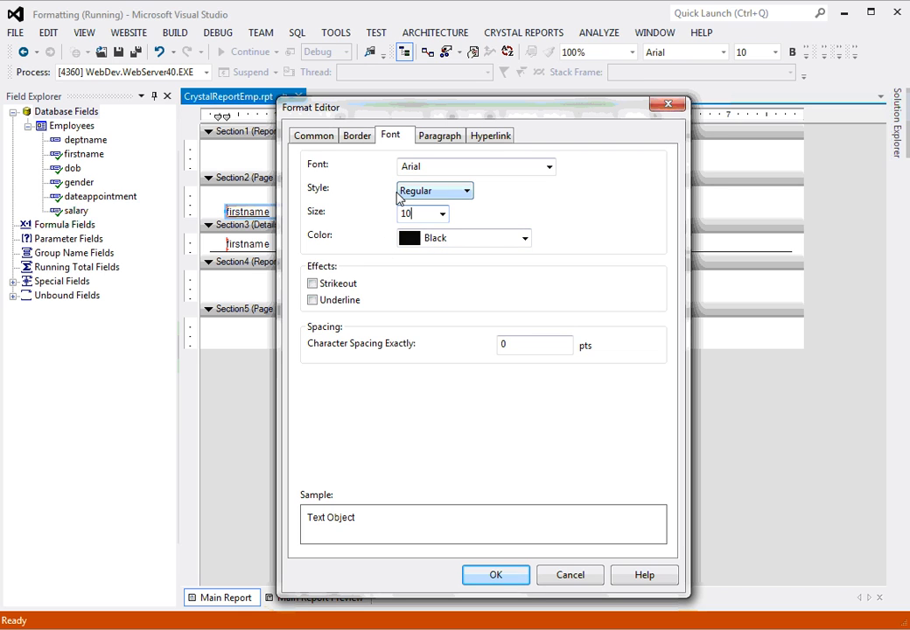
click(421, 196)
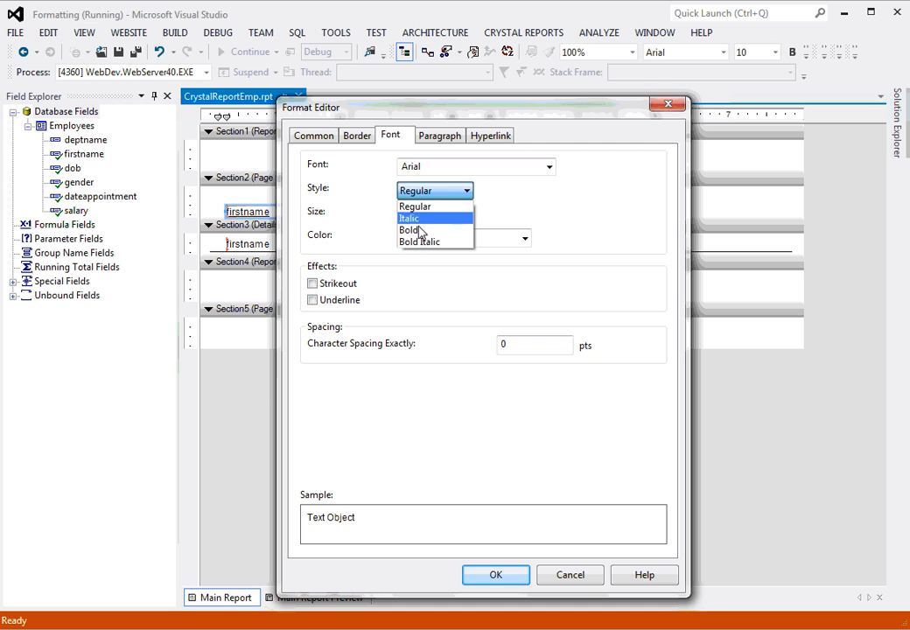
click(420, 232)
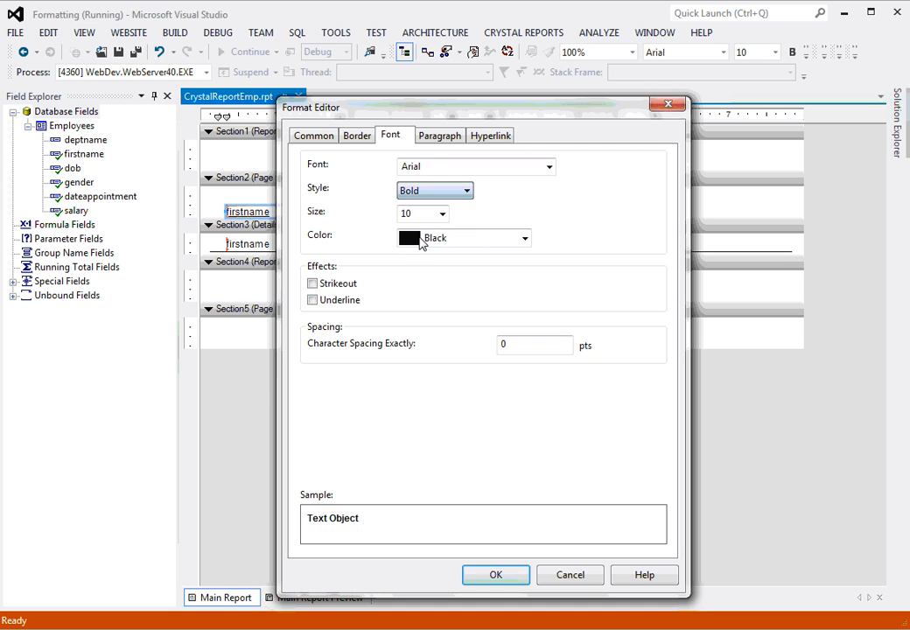
click(496, 577)
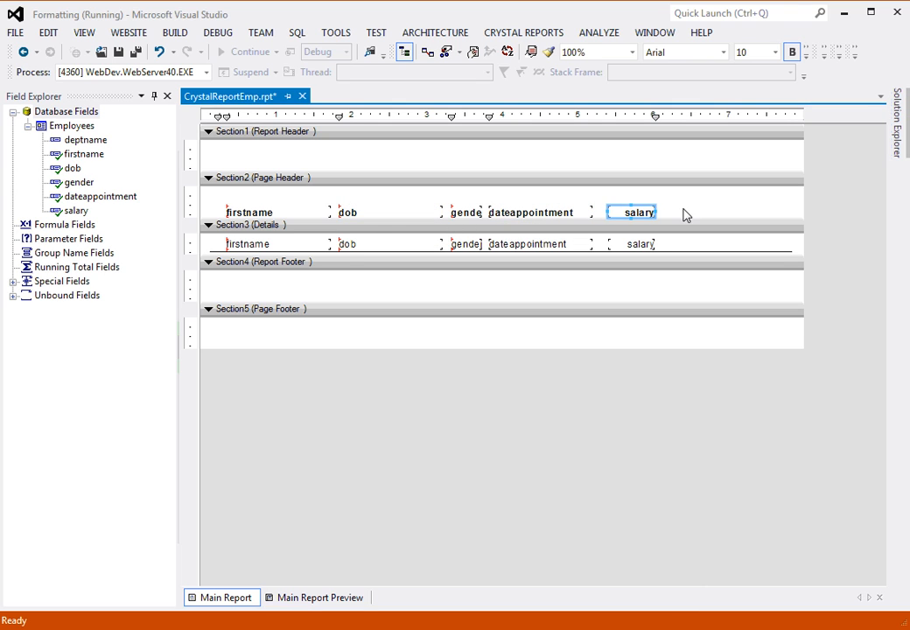
click(476, 274)
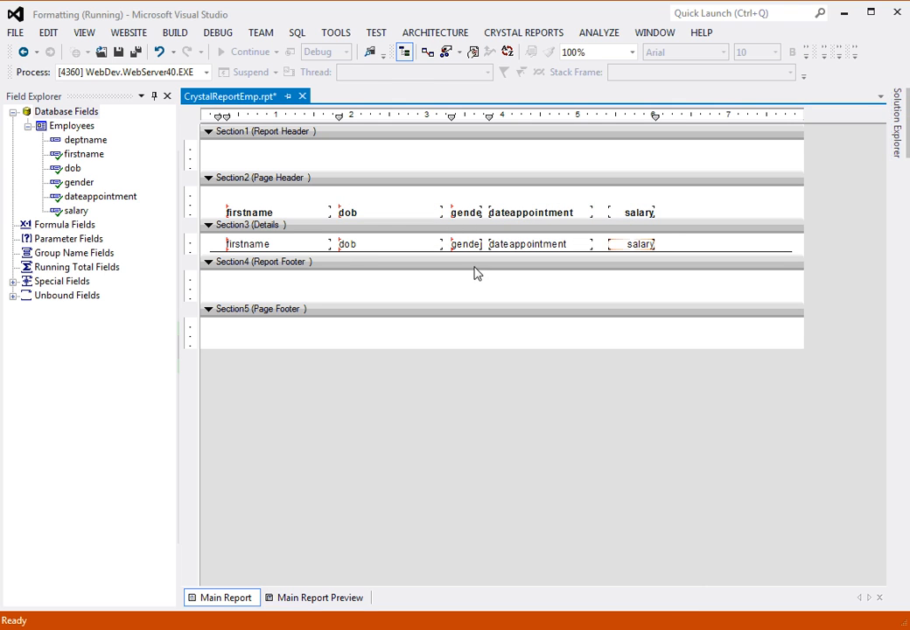
- Change the text of the firstname column heading in the Page Header to "Name"
click(253, 217)
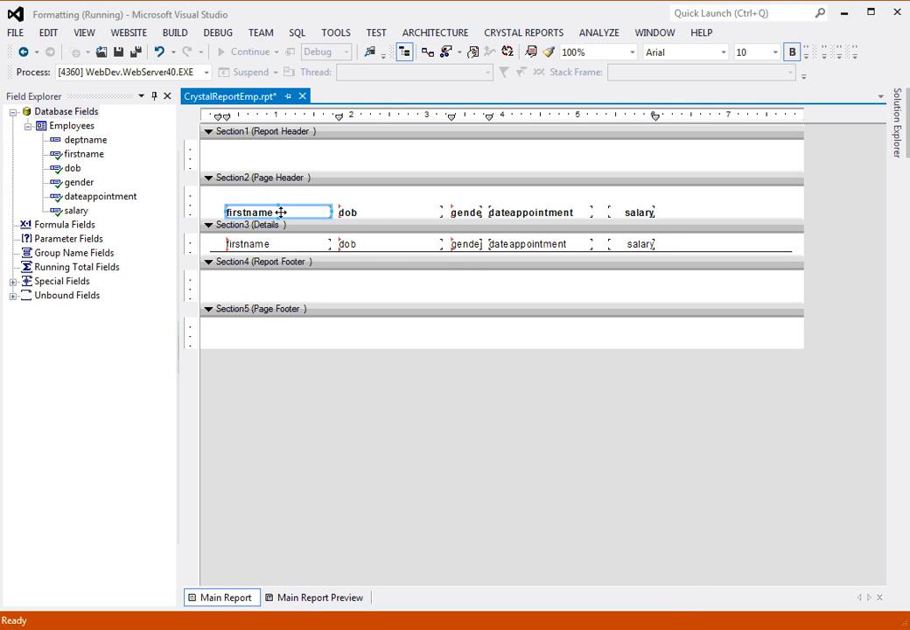
right_click(280, 215)
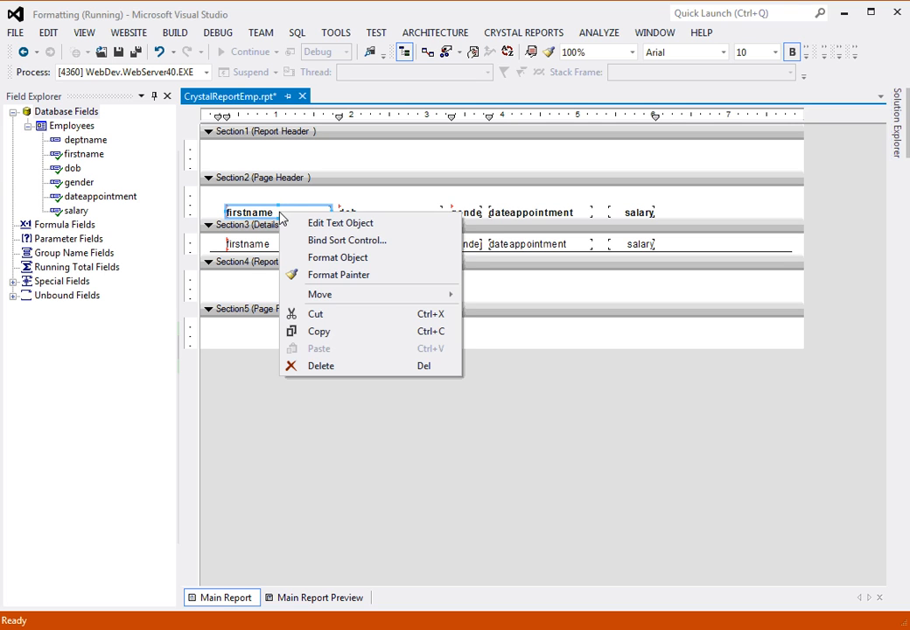
click(332, 224)
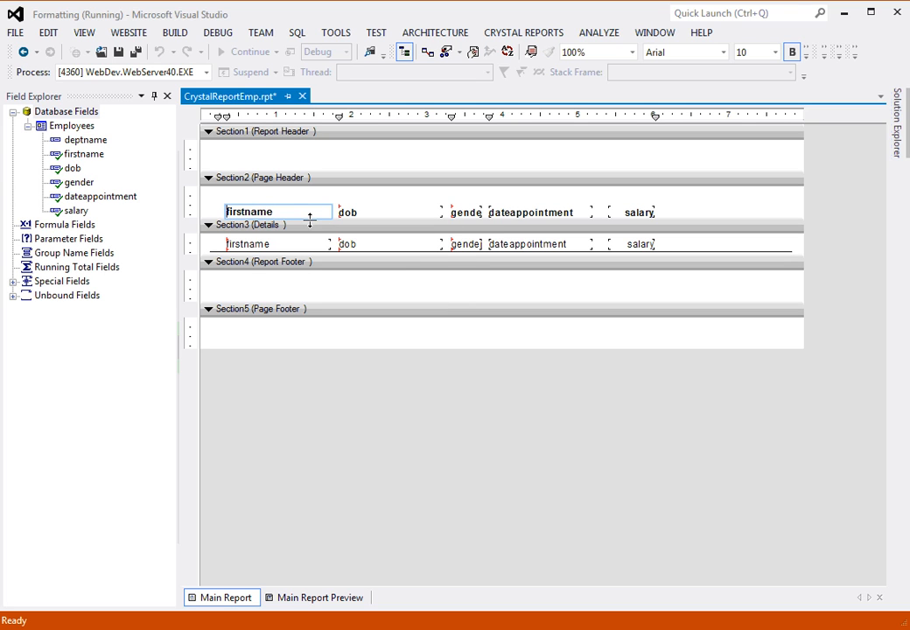
key(Delete)
key(Delete)
key(Delete)
key(Delete)
key(Delete)
key(Delete)
text(Nmae)
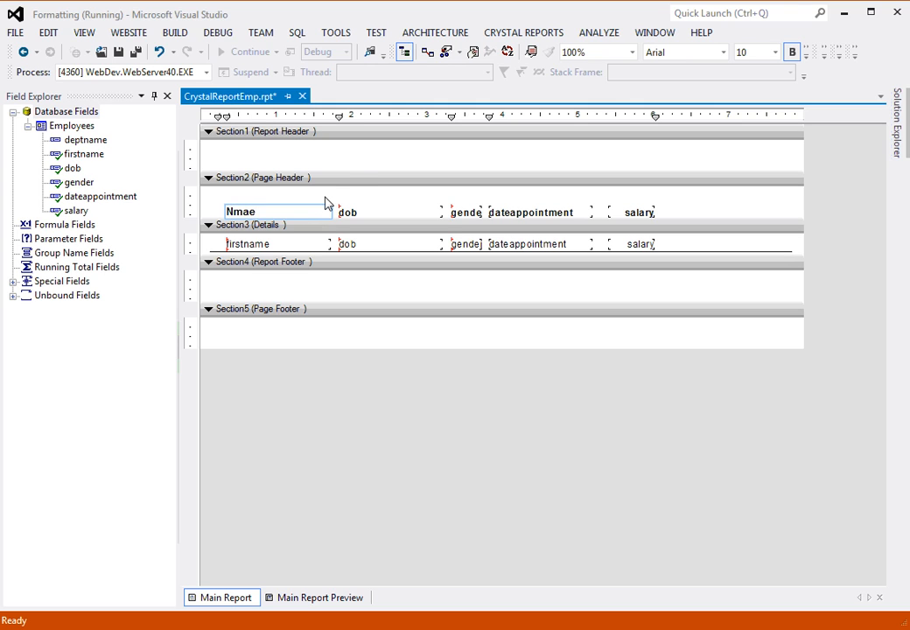
key(BackSpace)
key(BackSpace)
key(BackSpace)
- Change the text of the dob column heading in the Page Header to "Date of Birth"
click(355, 215)
right_click(359, 213)
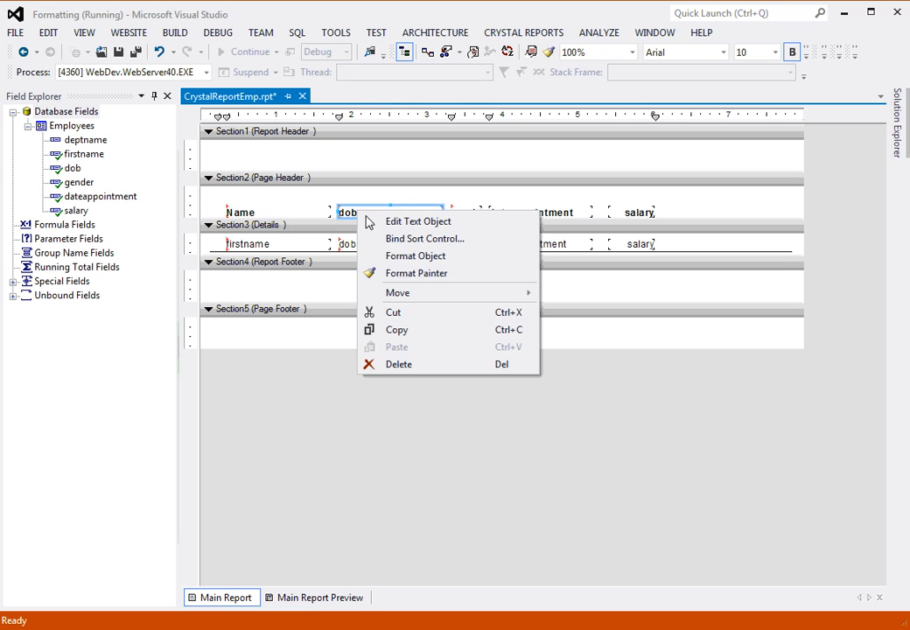
click(417, 225)
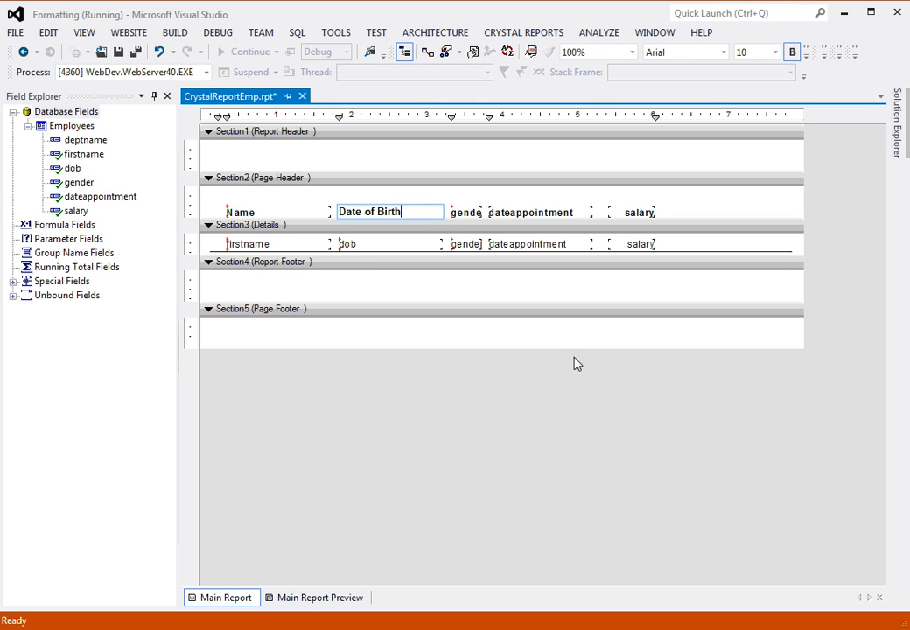
- Widen the gender heading and its Details field slightly on both sides to fit the full word
click(463, 213)
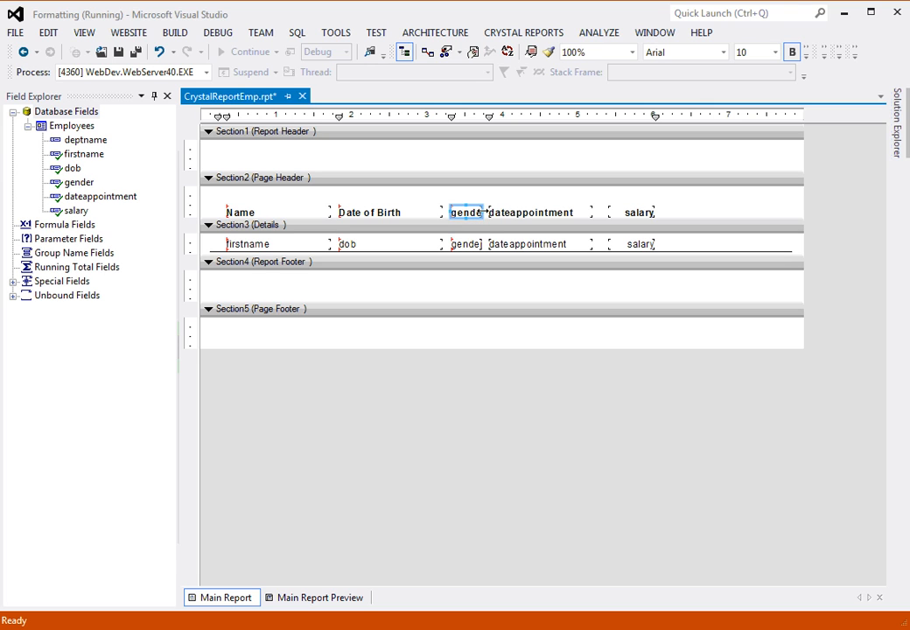
drag(483, 212, 488, 212)
click(478, 246)
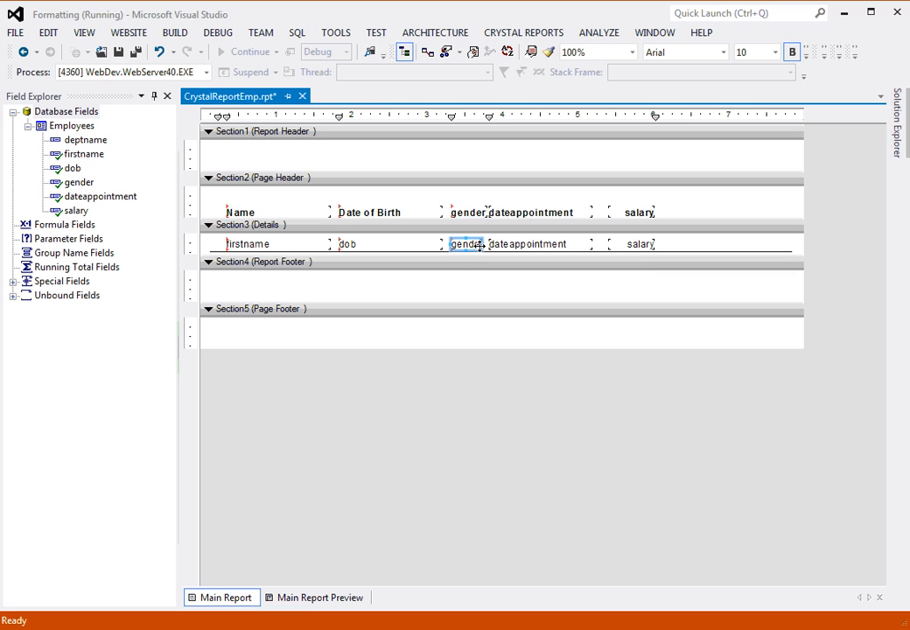
drag(487, 244, 490, 244)
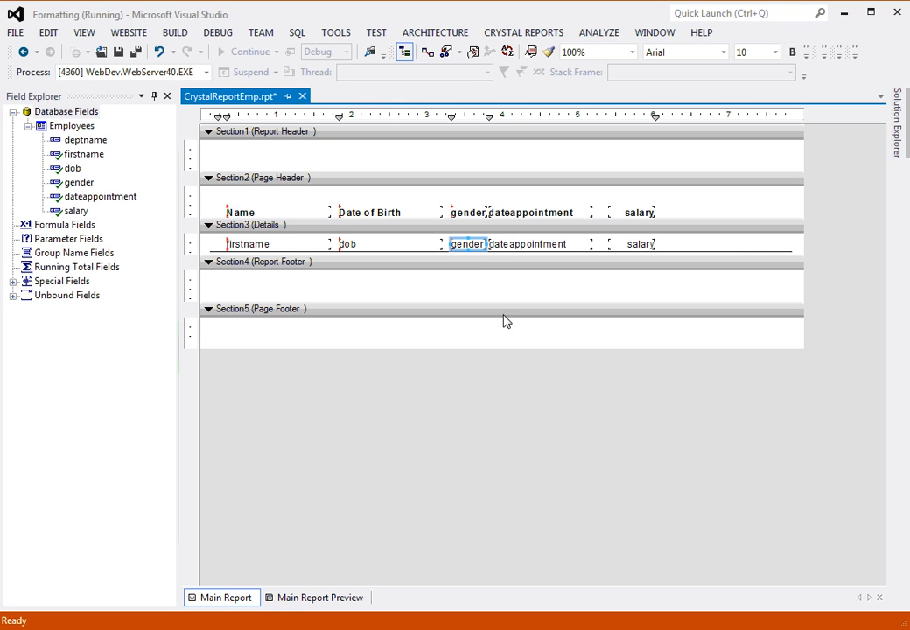
ctrl+click(469, 213)
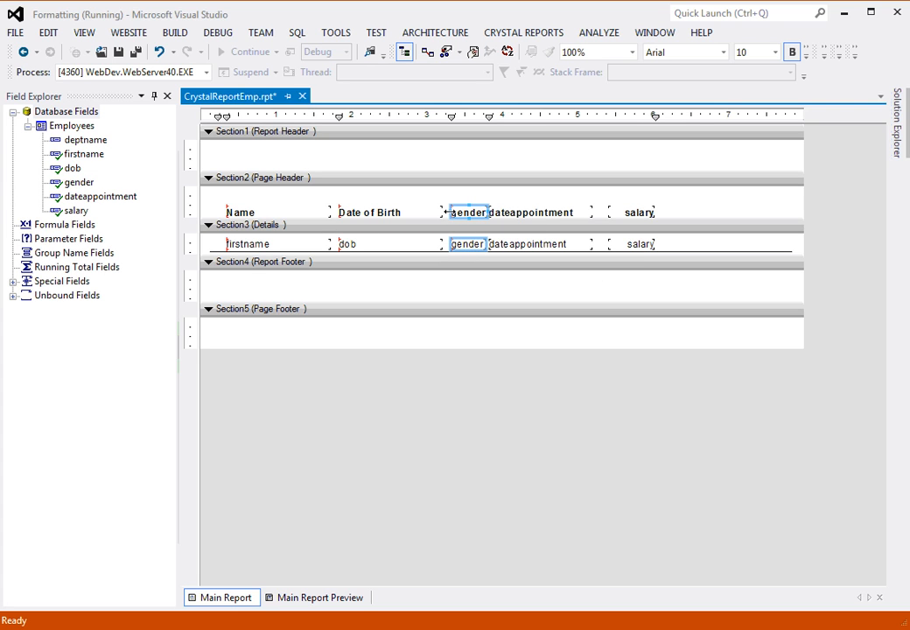
drag(449, 212, 444, 212)
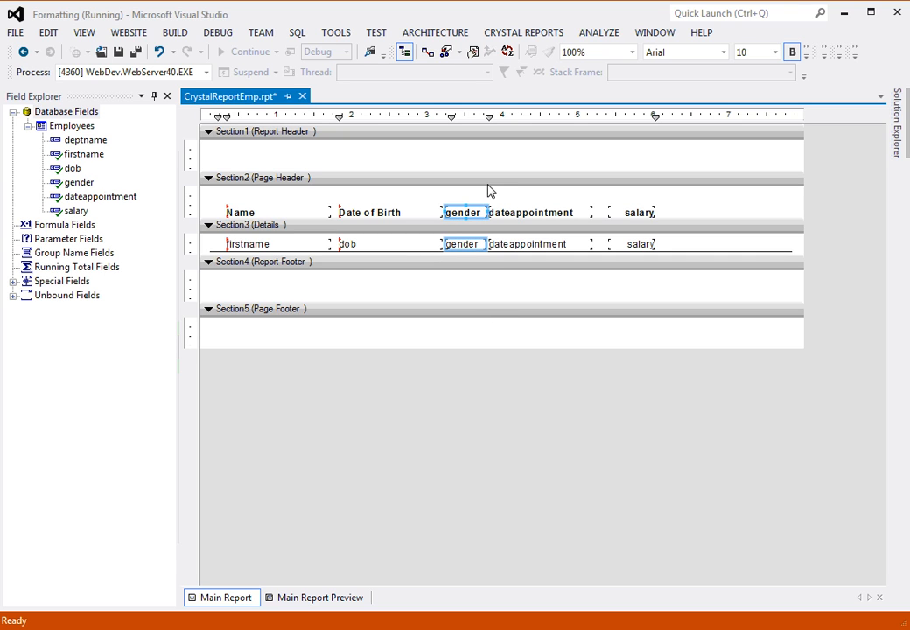
- Capitalize the gender column heading in the Page Header so that it reads "Gender"
drag(462, 213, 462, 212)
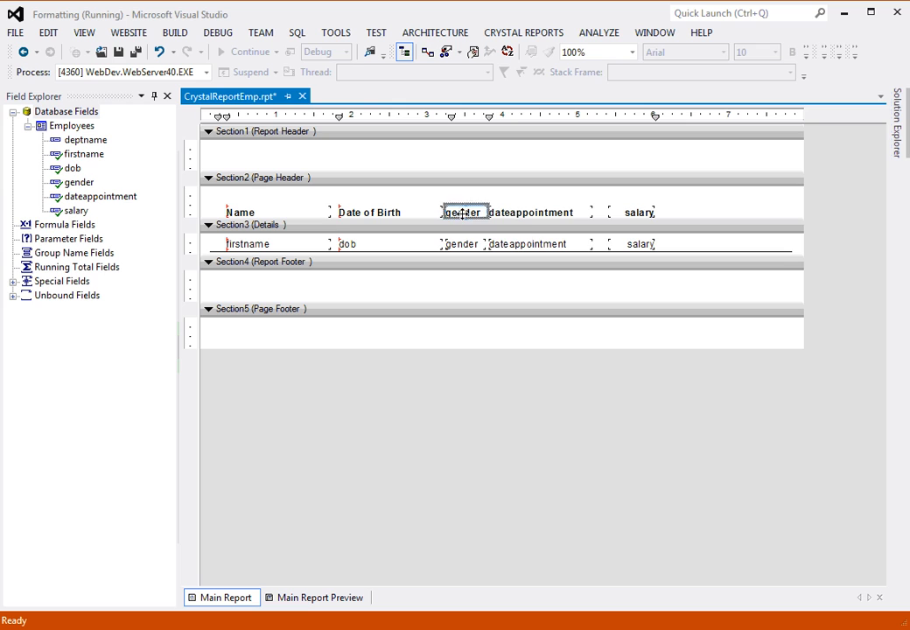
right_click(463, 212)
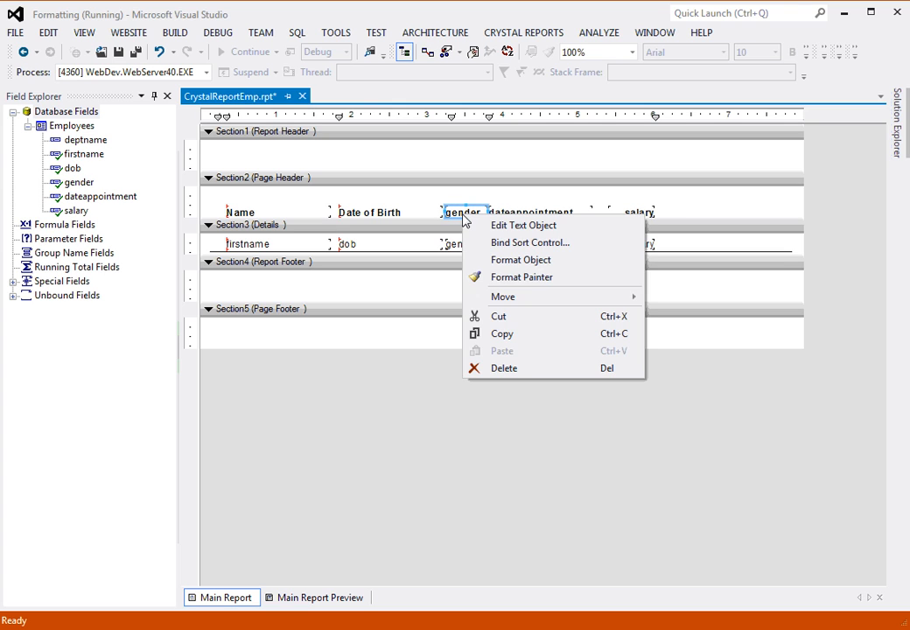
click(526, 226)
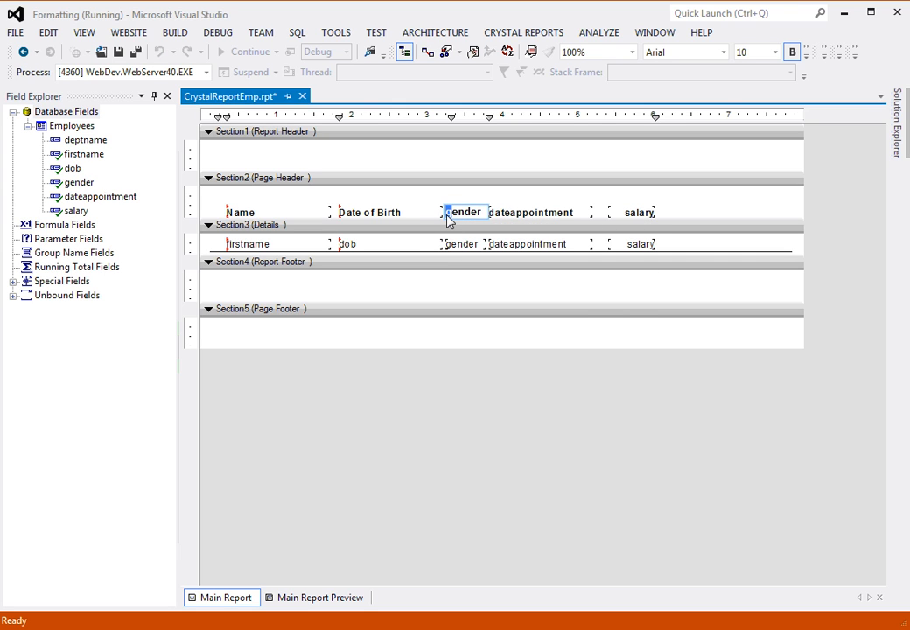
text(G)
- Change the text of the dateappointment column heading in the Page Header to "Appointment Date"
click(522, 212)
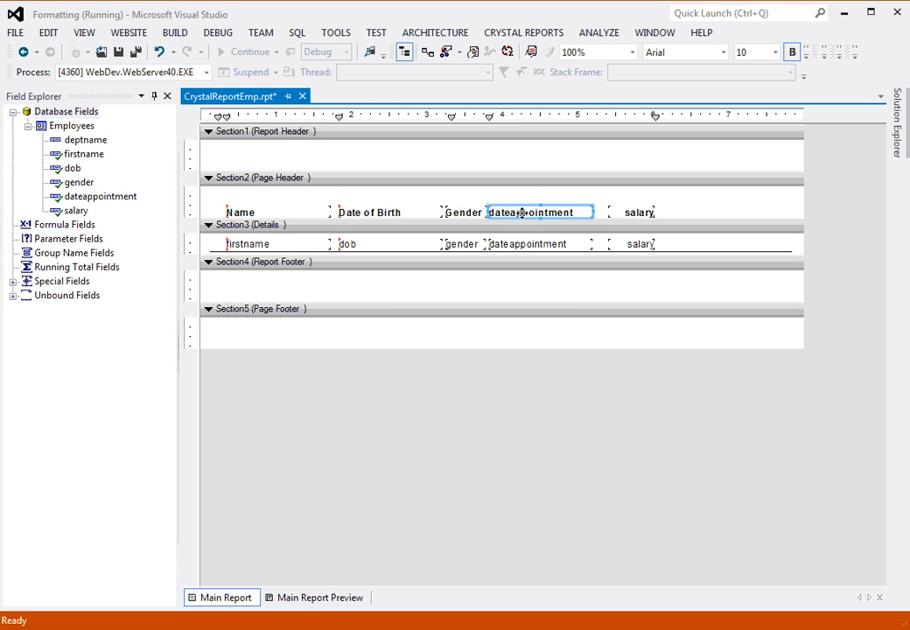
right_click(522, 213)
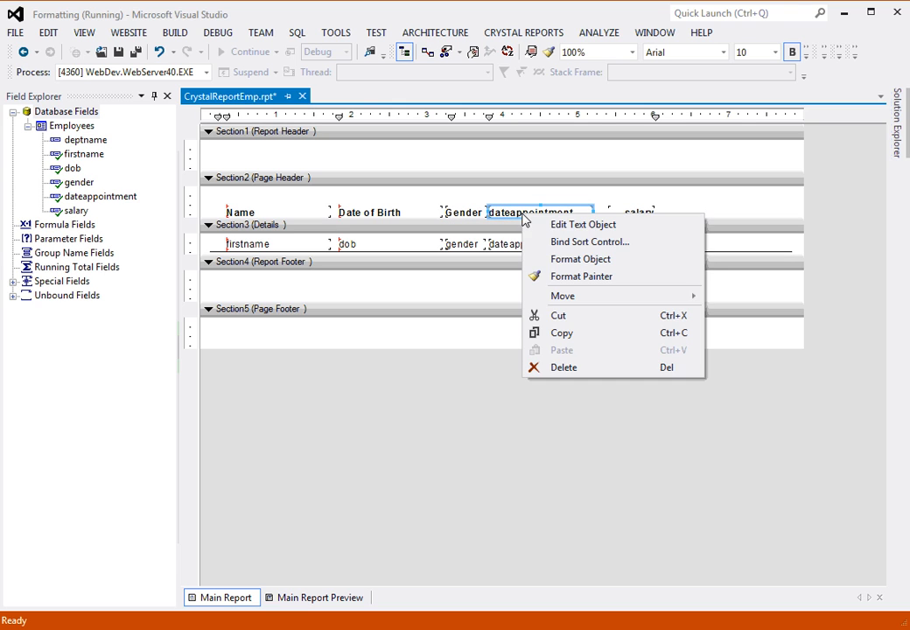
click(574, 225)
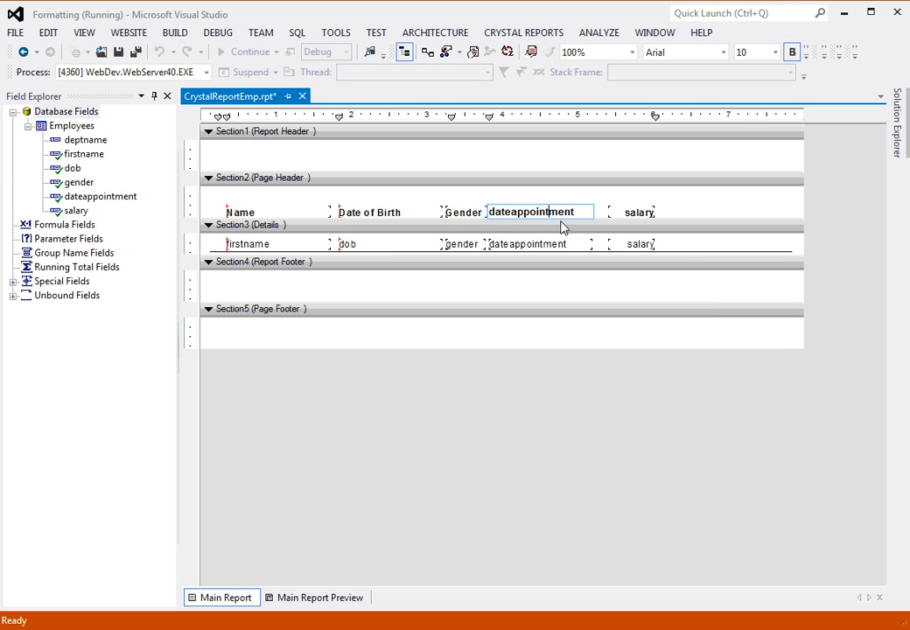
drag(574, 211, 486, 221)
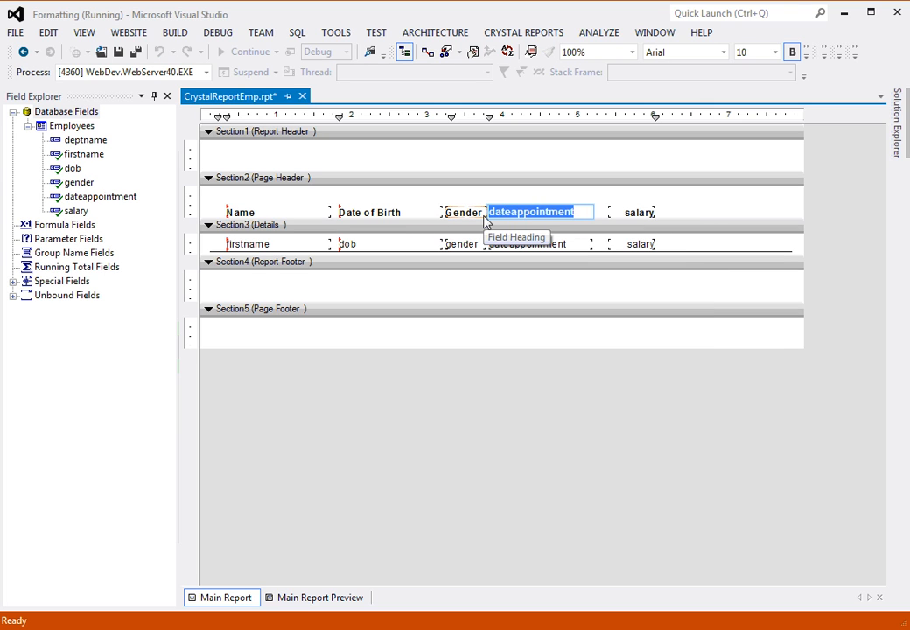
text(Ap[p)
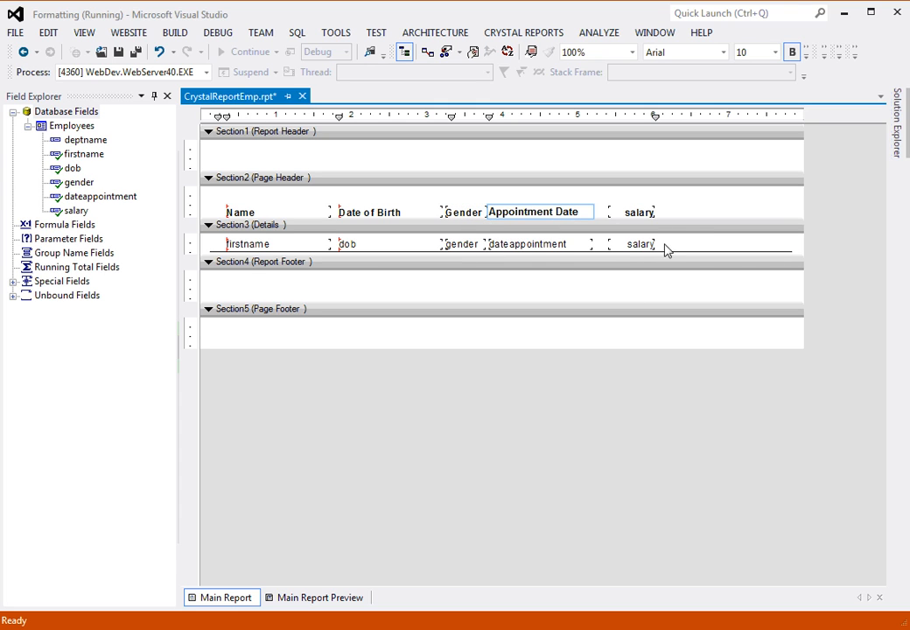
click(674, 206)
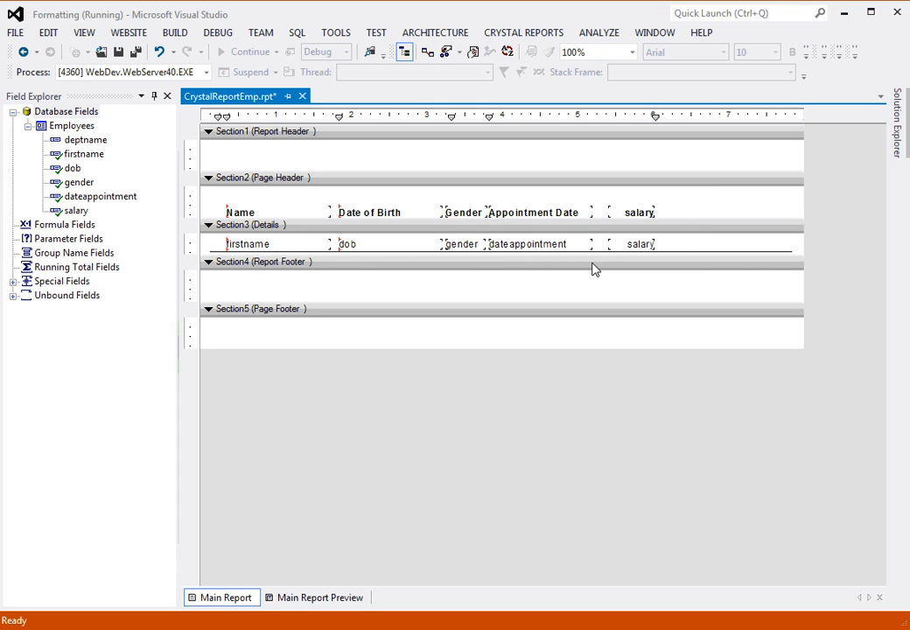
- Resize the salary heading and its Details field together to span about 7.1 to 7.8 inches, ending level with the row line
click(640, 244)
ctrl+click(640, 212)
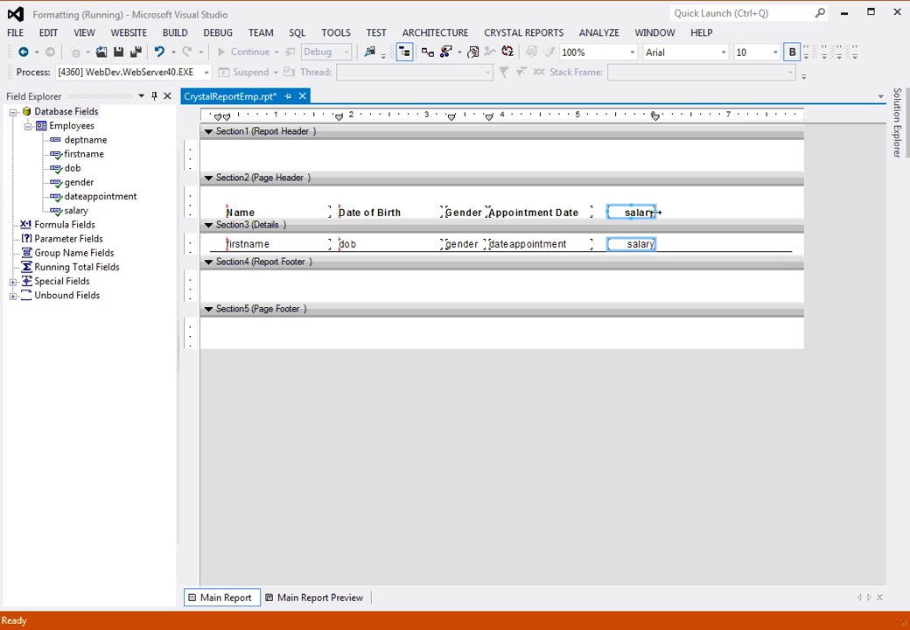
drag(658, 213, 791, 212)
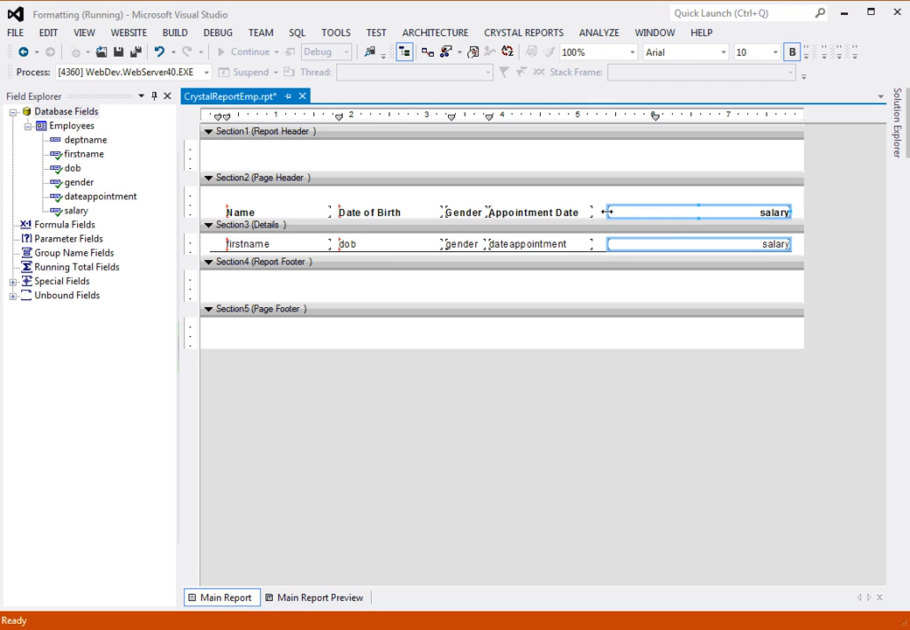
drag(608, 212, 738, 213)
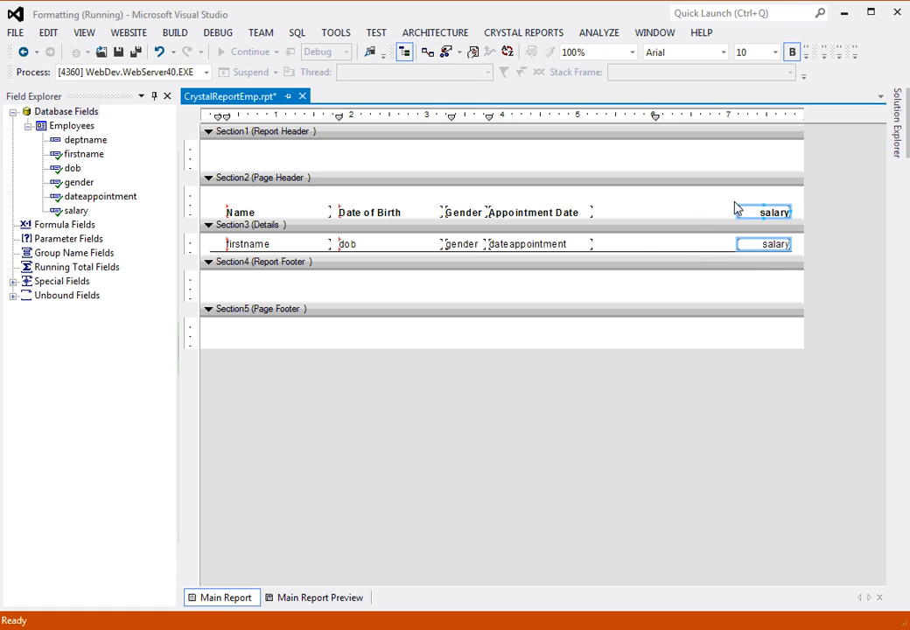
click(681, 247)
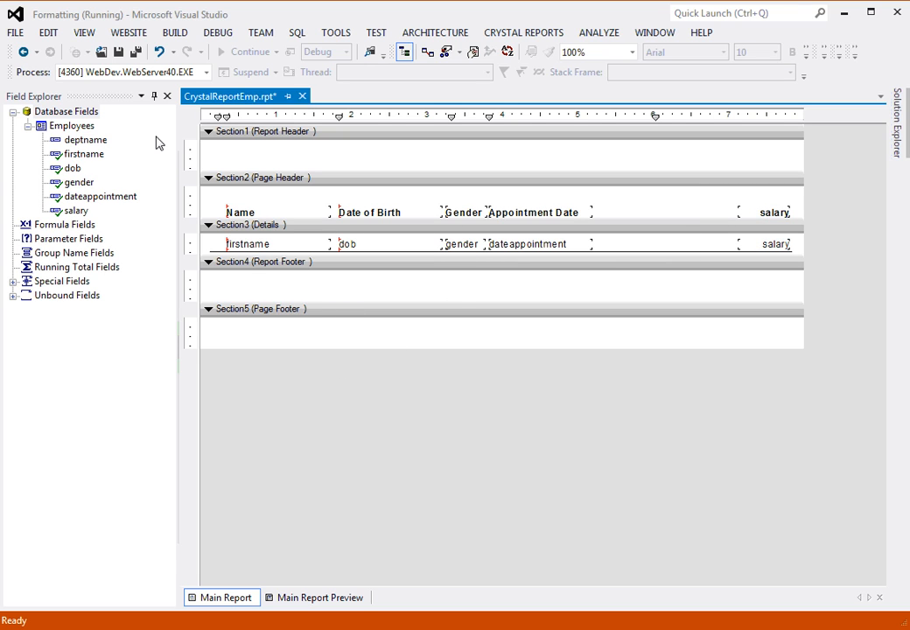
- Save the report with the renamed headings and reload its page in the browser
click(102, 51)
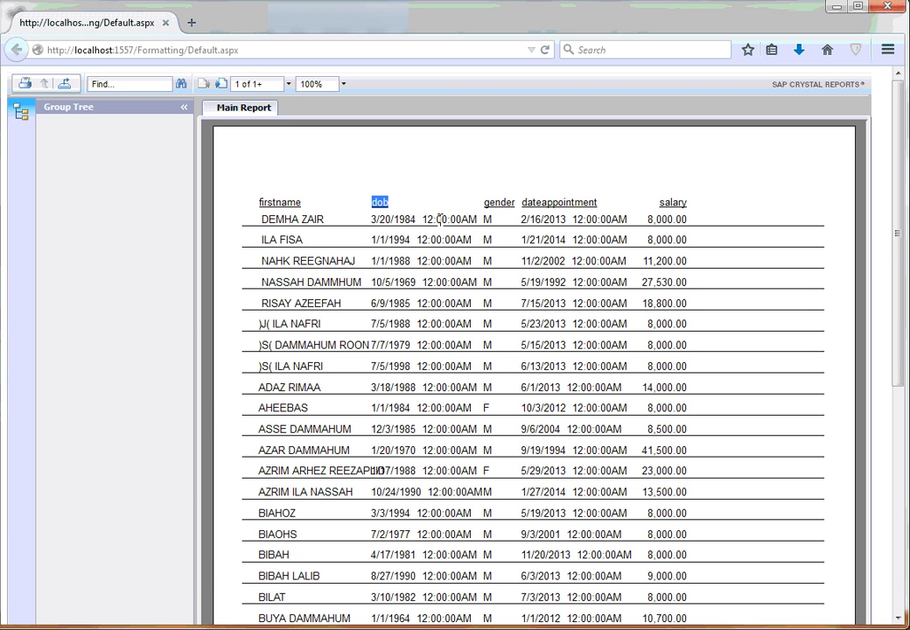
click(545, 50)
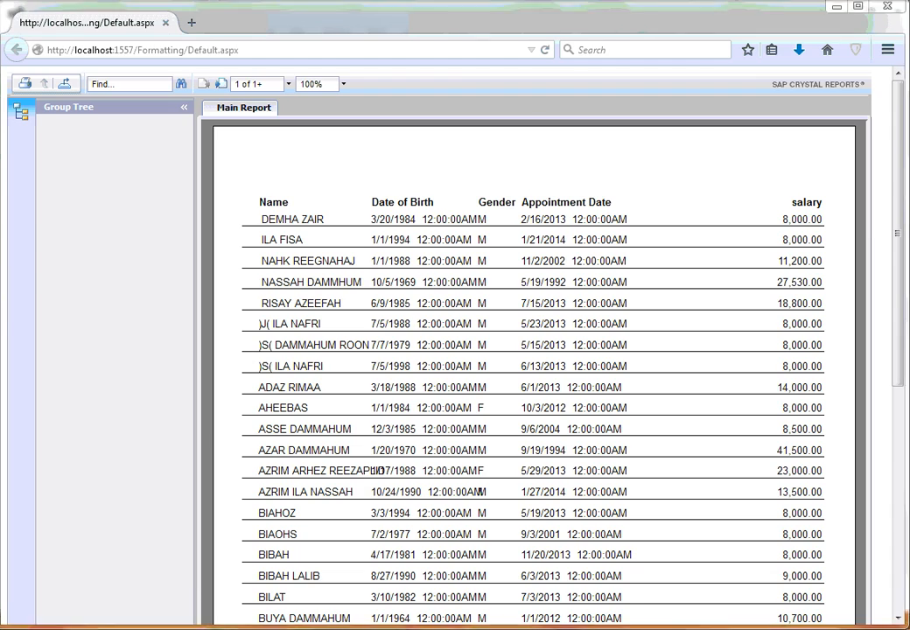
- Return to the report designer in Visual Studio and nudge all five Page Header headings slightly upward
key(alt+Tab)
drag(226, 201, 793, 229)
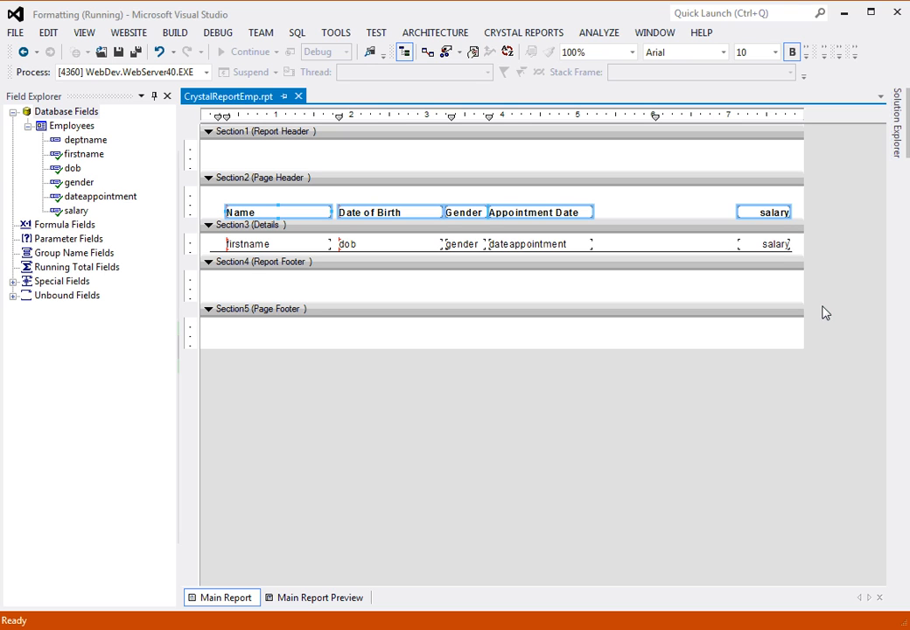
key(Up)
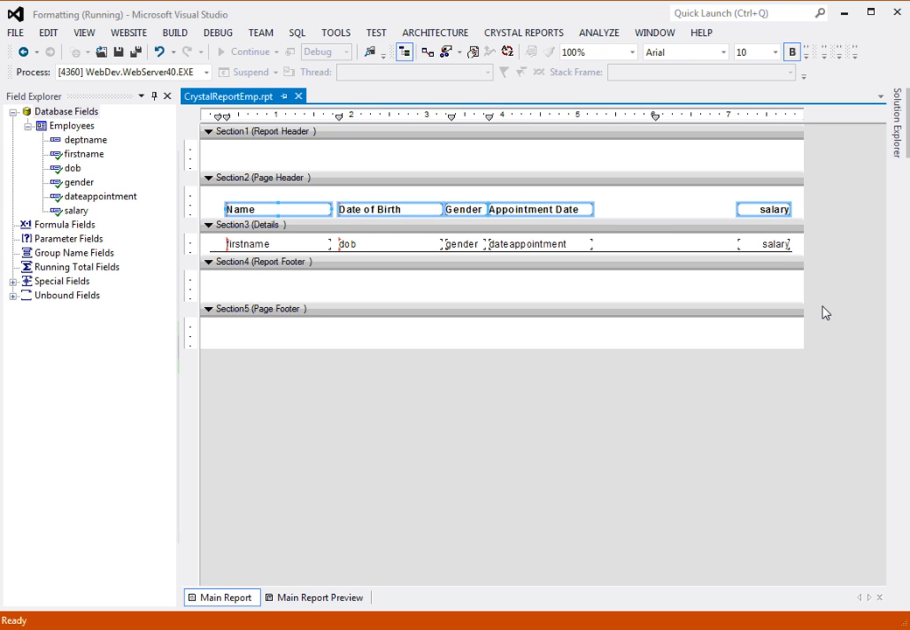
key(Up)
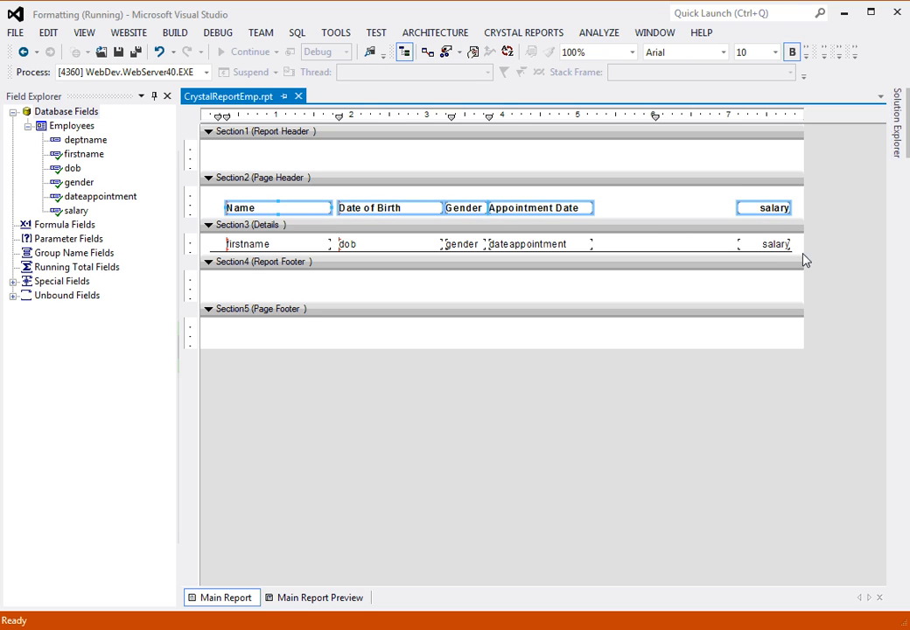
- Insert a horizontal line just below the column headings in the Page Header, spanning nearly the full report width
click(211, 208)
right_click(211, 208)
mouse_move(243, 207)
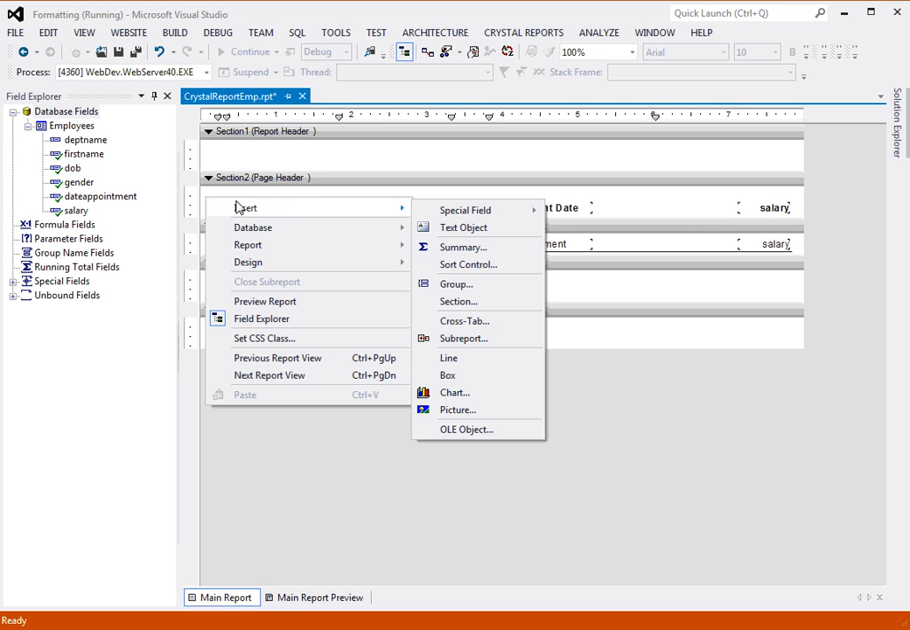
click(468, 353)
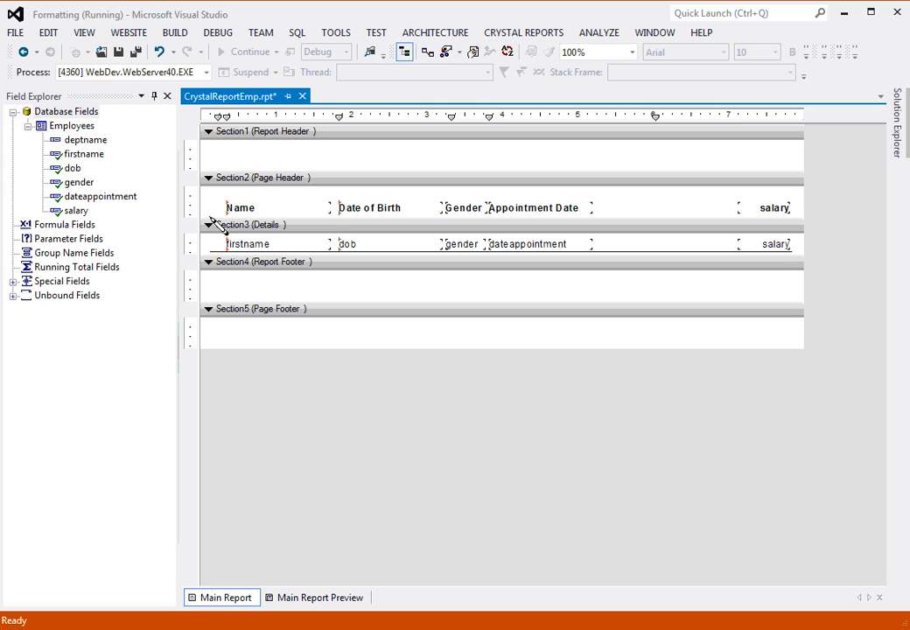
drag(210, 215, 801, 242)
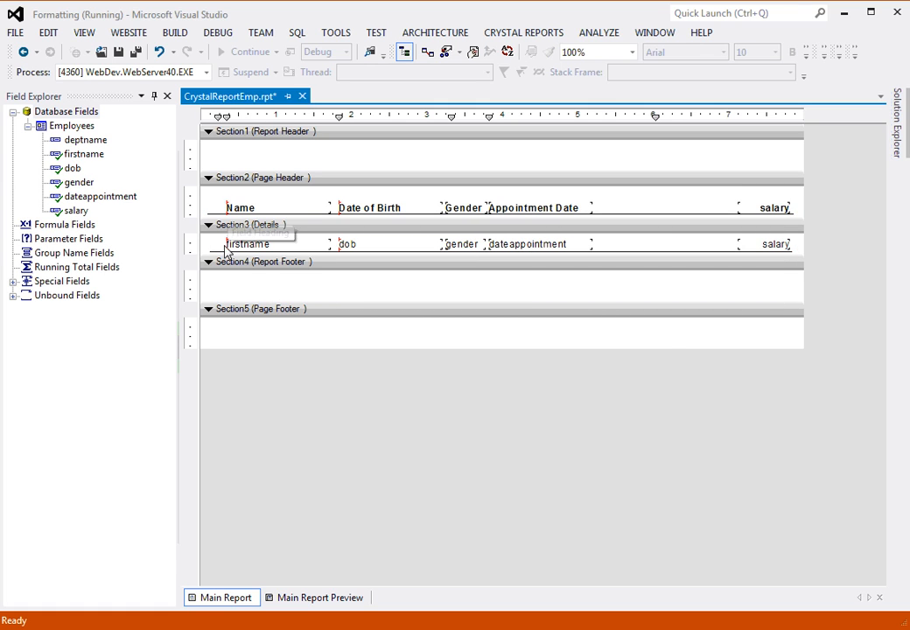
- Insert a second horizontal line above the column headings in the Page Header, as wide as the line below them
right_click(218, 203)
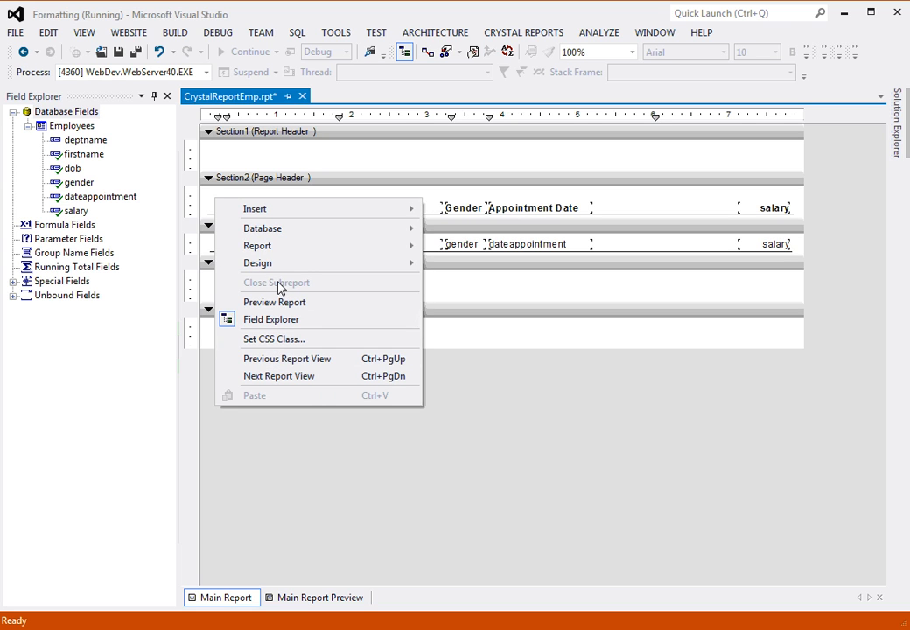
mouse_move(282, 217)
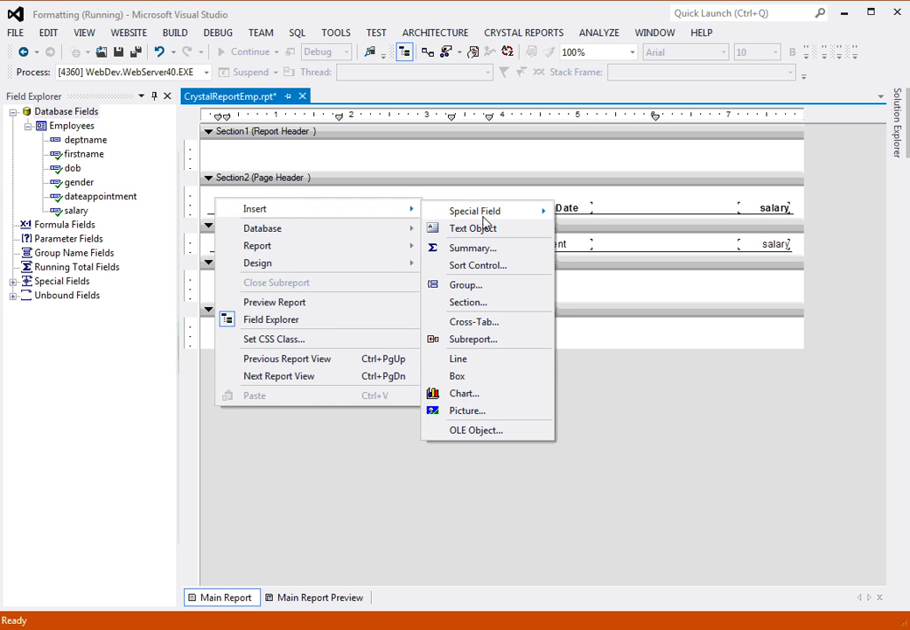
click(490, 358)
mouse_move(210, 196)
mouse_down()
mouse_move(631, 227)
mouse_move(799, 222)
mouse_up()
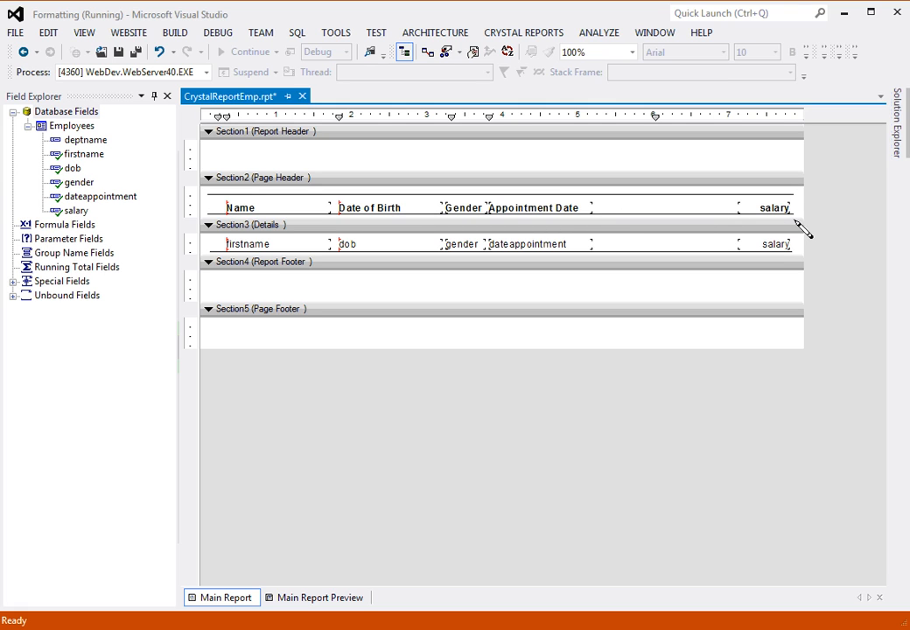
- Insert a vertical line at the left edge of the table, from the top Page Header line down into the Page Footer
click(663, 340)
right_click(206, 211)
mouse_move(262, 218)
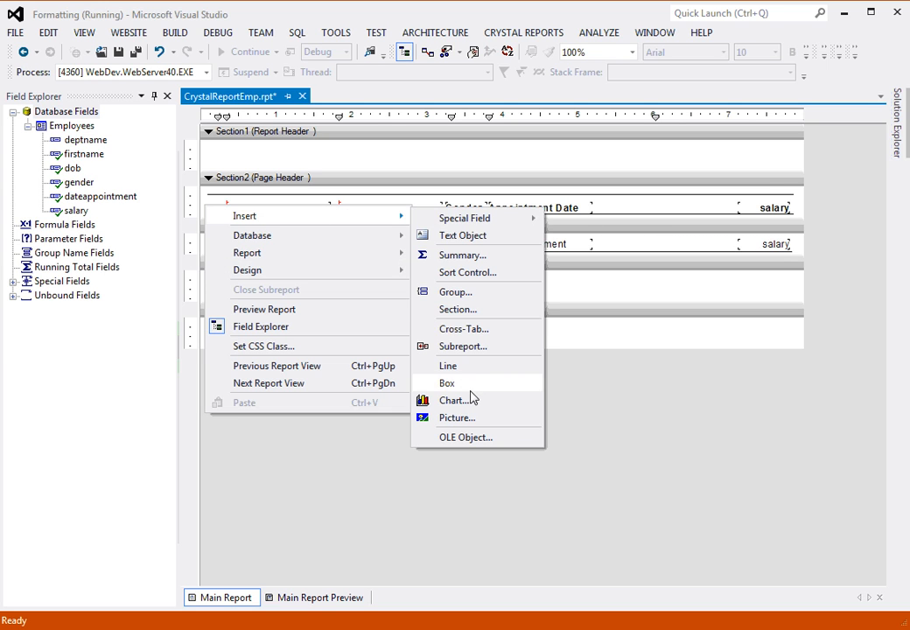
click(475, 365)
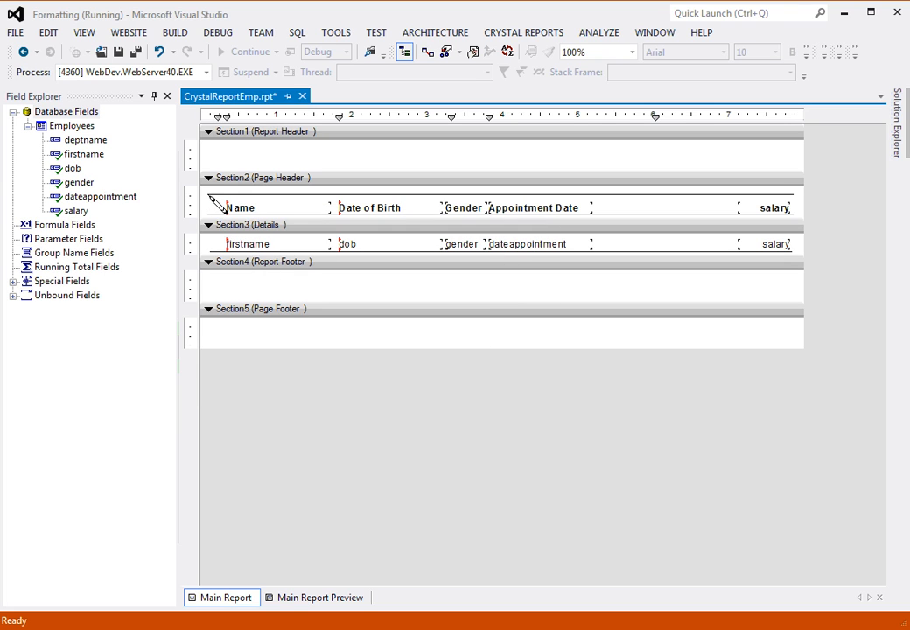
drag(210, 197, 224, 251)
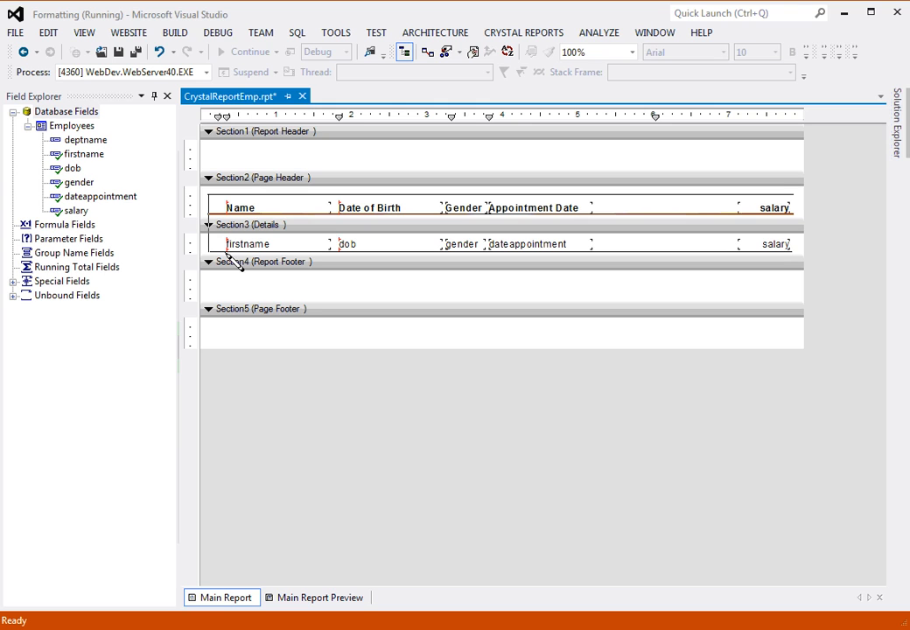
drag(233, 268, 239, 328)
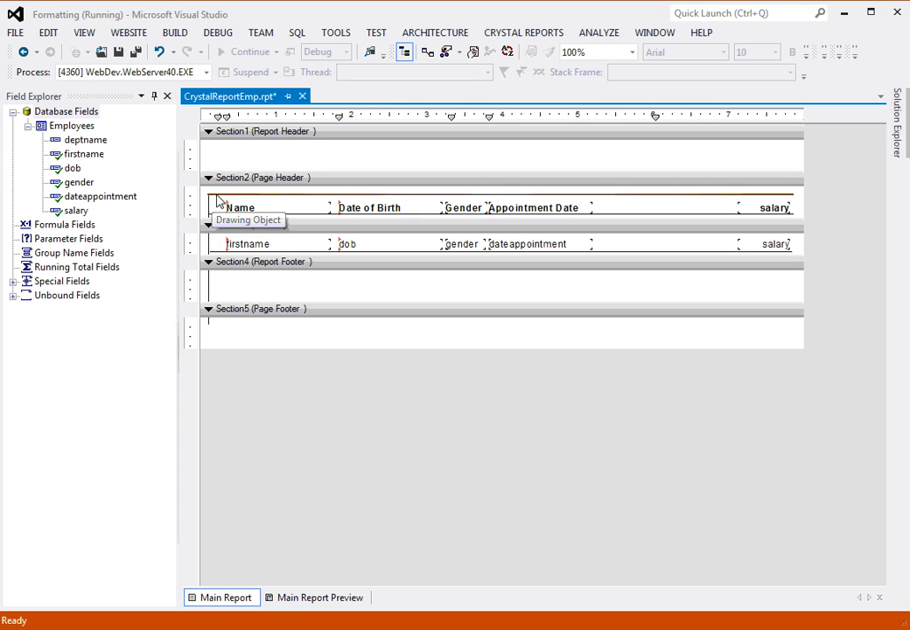
- Adjust the left ends of the top Page Header line and the Details line to meet the left vertical border
click(216, 195)
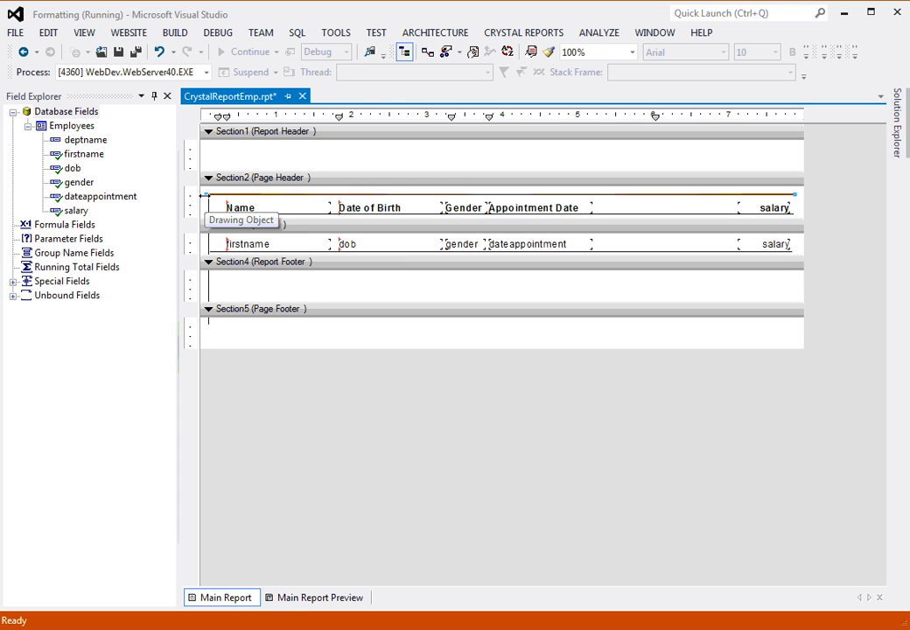
click(234, 278)
click(218, 195)
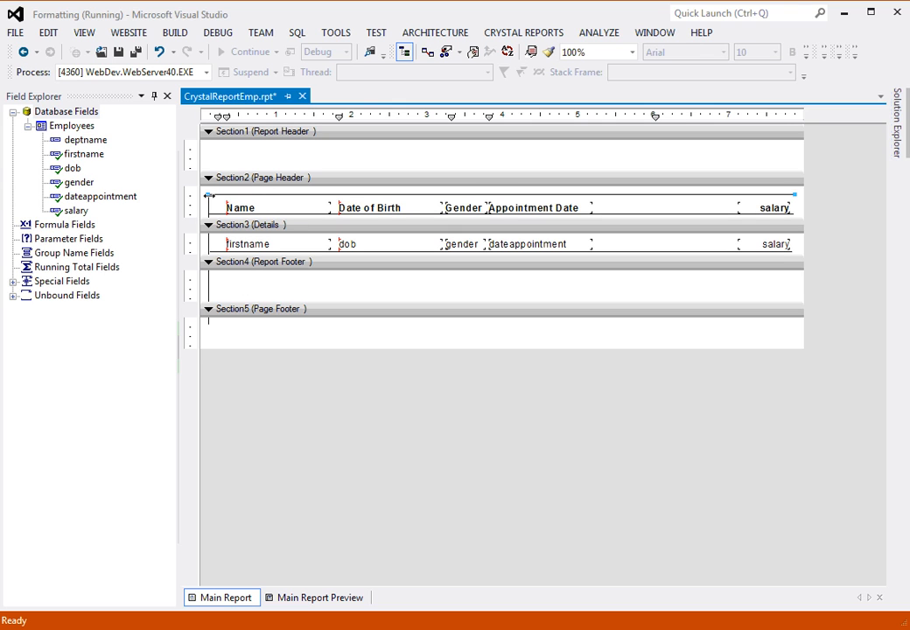
click(210, 205)
click(221, 201)
click(206, 196)
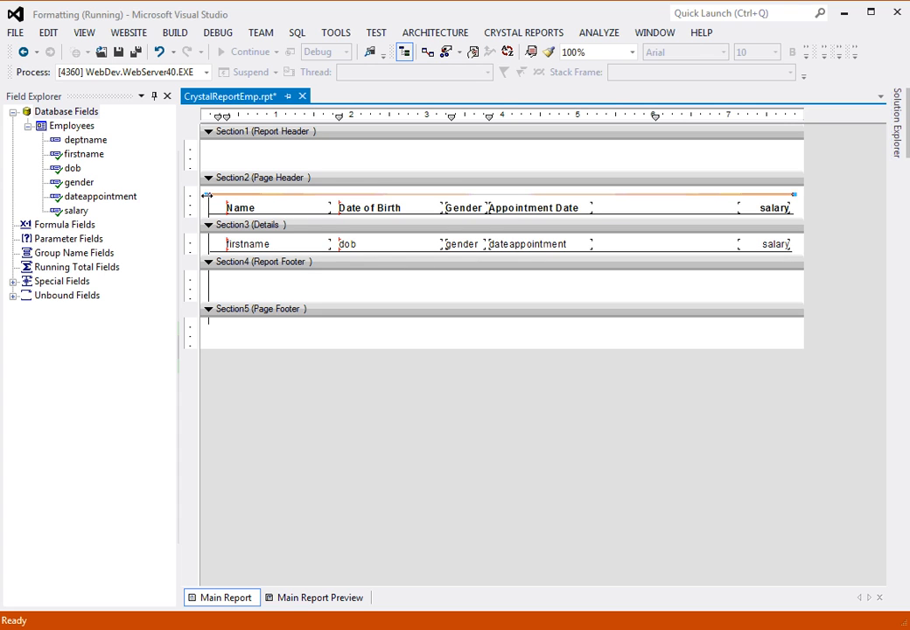
click(205, 205)
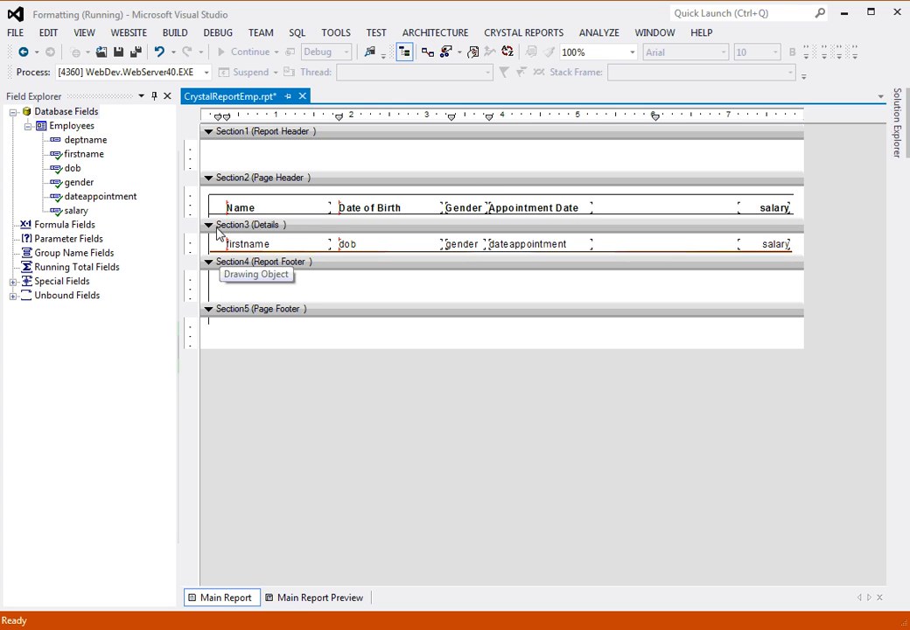
click(219, 260)
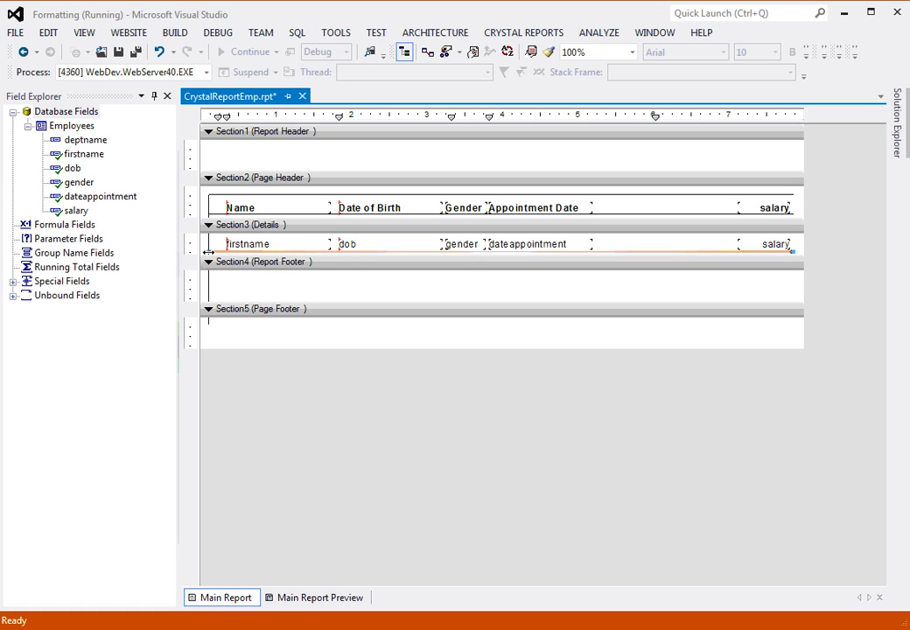
click(260, 286)
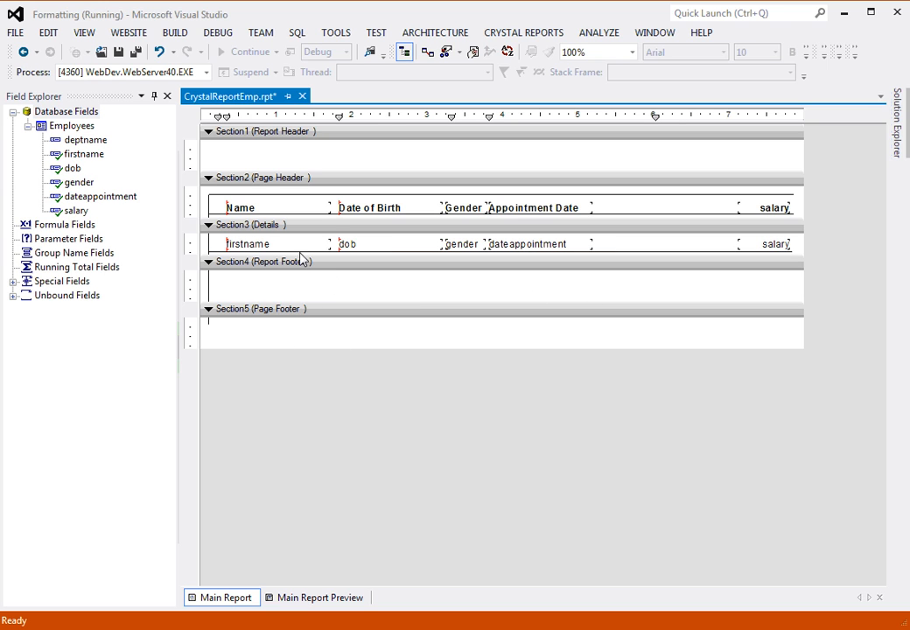
- Insert a vertical line between the Name and Date of Birth columns, from the top header line into the Page Footer
right_click(341, 166)
mouse_move(378, 170)
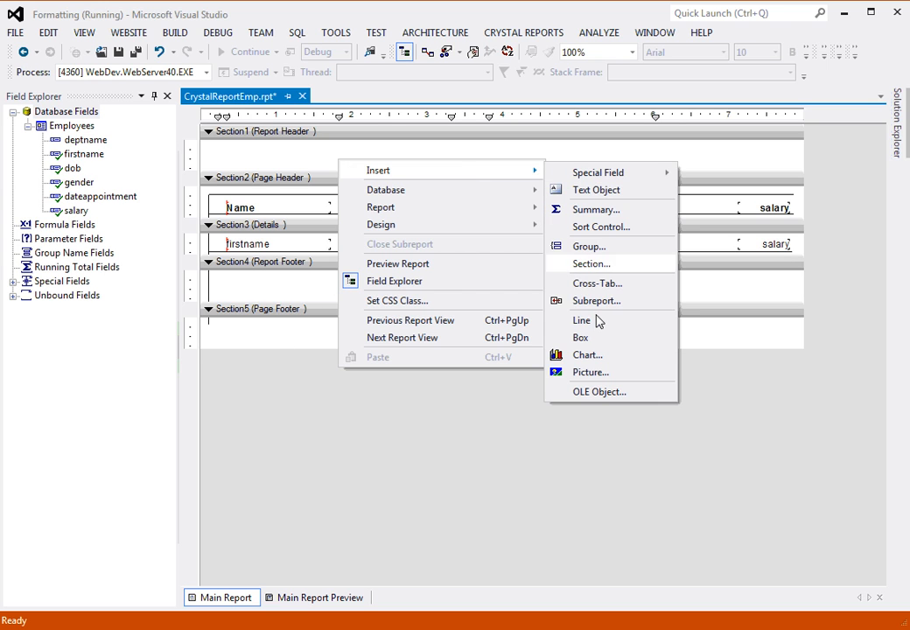
click(602, 322)
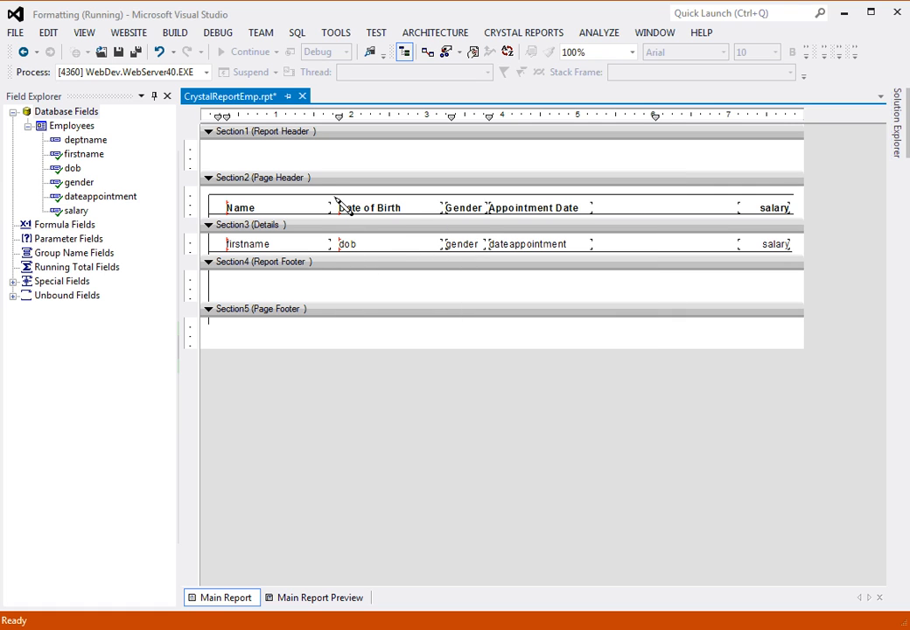
drag(335, 197, 344, 326)
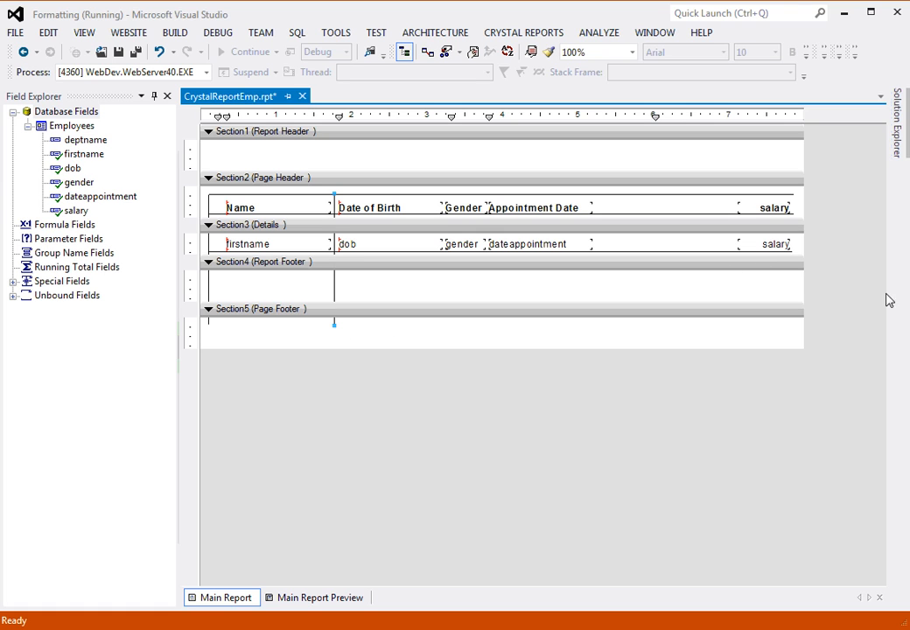
- Insert a horizontal line in the Page Footer along the lower ends of the vertical lines, as wide as the header lines
click(699, 289)
right_click(698, 288)
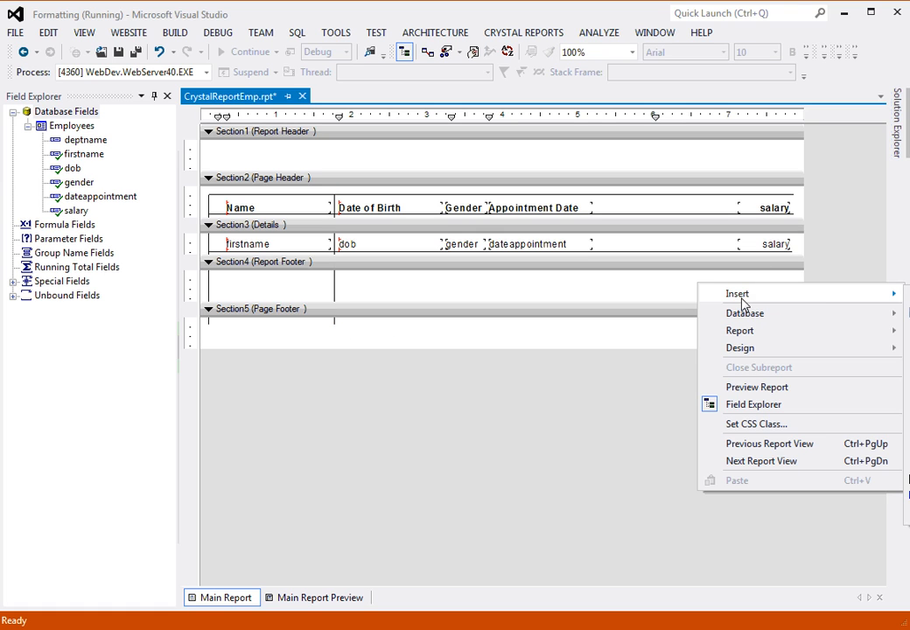
click(451, 295)
right_click(451, 295)
mouse_move(579, 305)
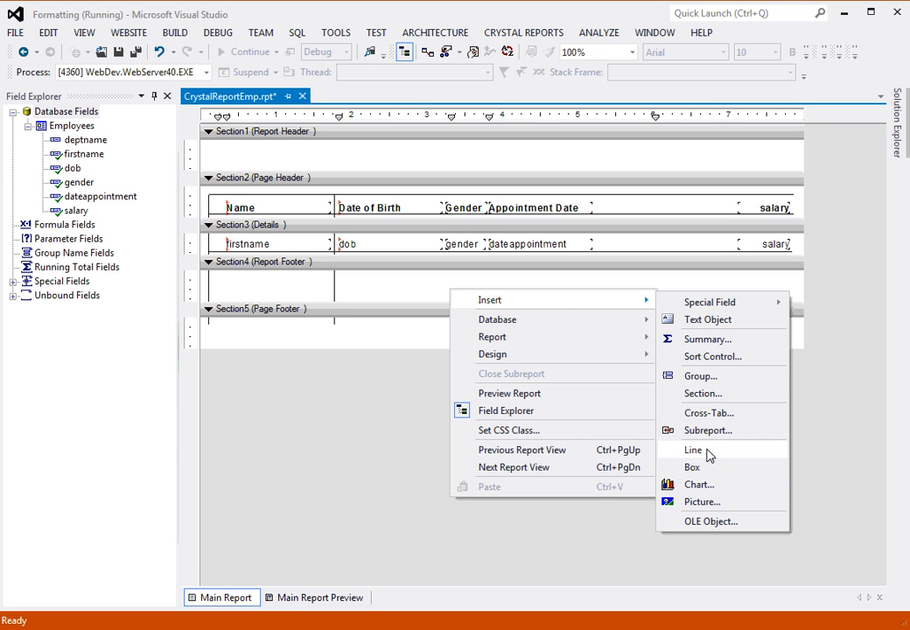
click(667, 450)
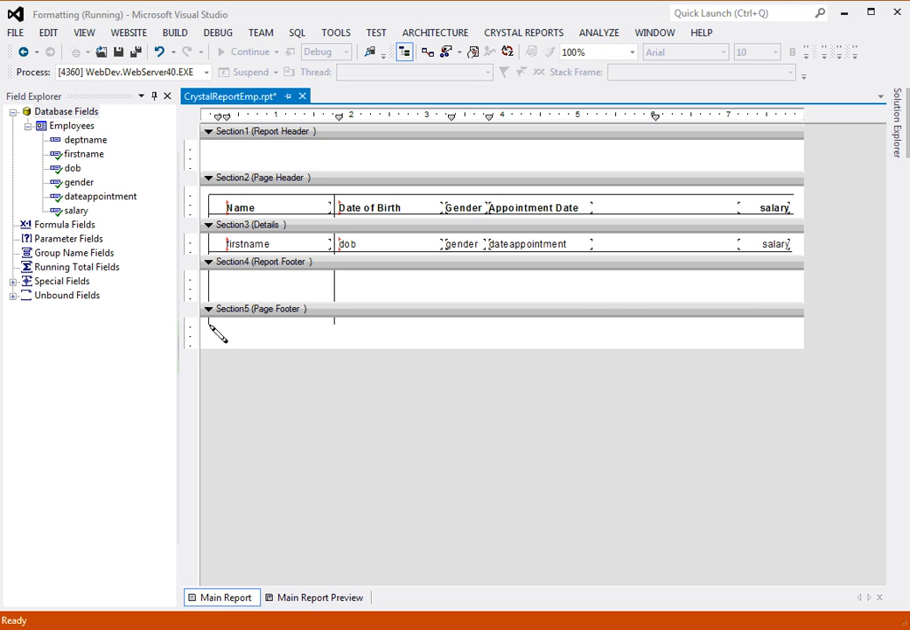
mouse_move(209, 324)
mouse_down()
mouse_move(612, 352)
mouse_move(796, 340)
mouse_move(788, 351)
mouse_up()
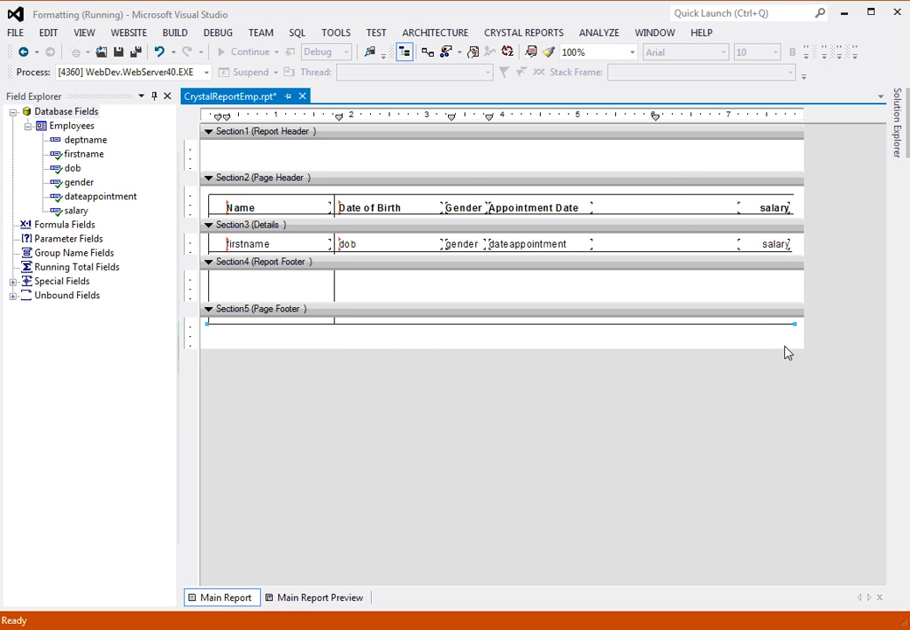
- Insert a vertical line at the right edge of the table, from the top header line down to the Page Footer line
right_click(682, 165)
right_click(509, 164)
mouse_move(604, 175)
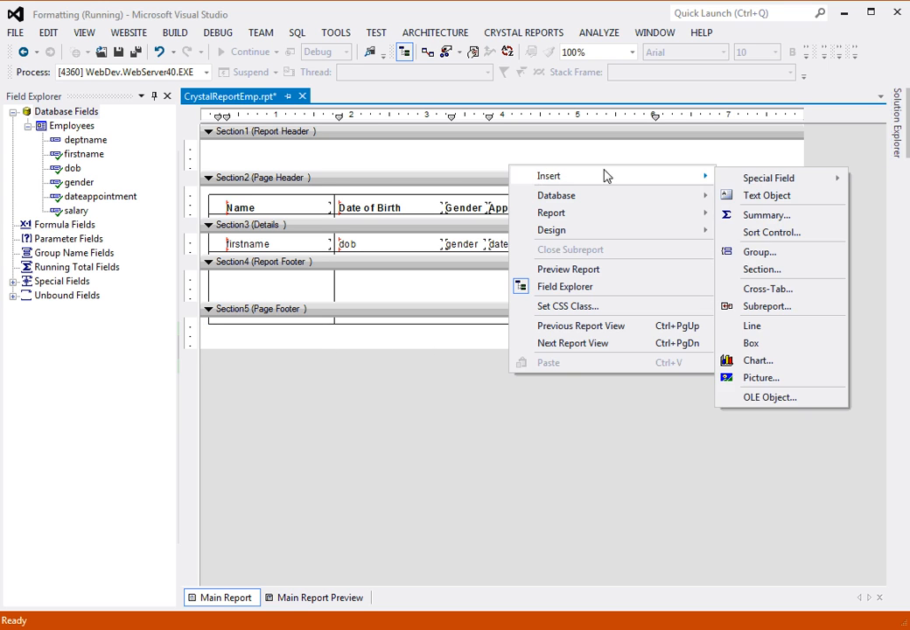
click(754, 327)
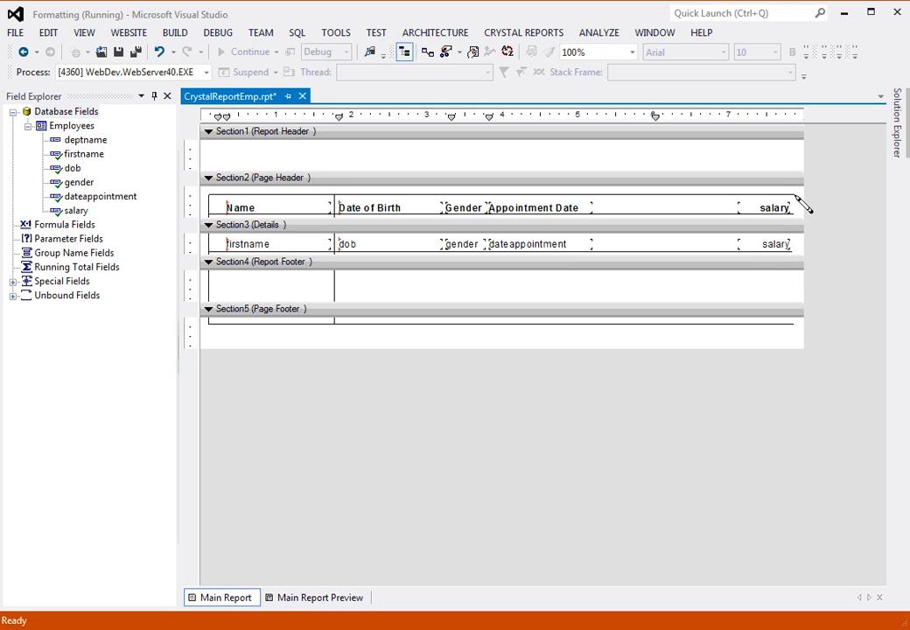
drag(801, 253, 802, 329)
- Extend the right end of the Details section's horizontal line to meet the right vertical border
click(709, 252)
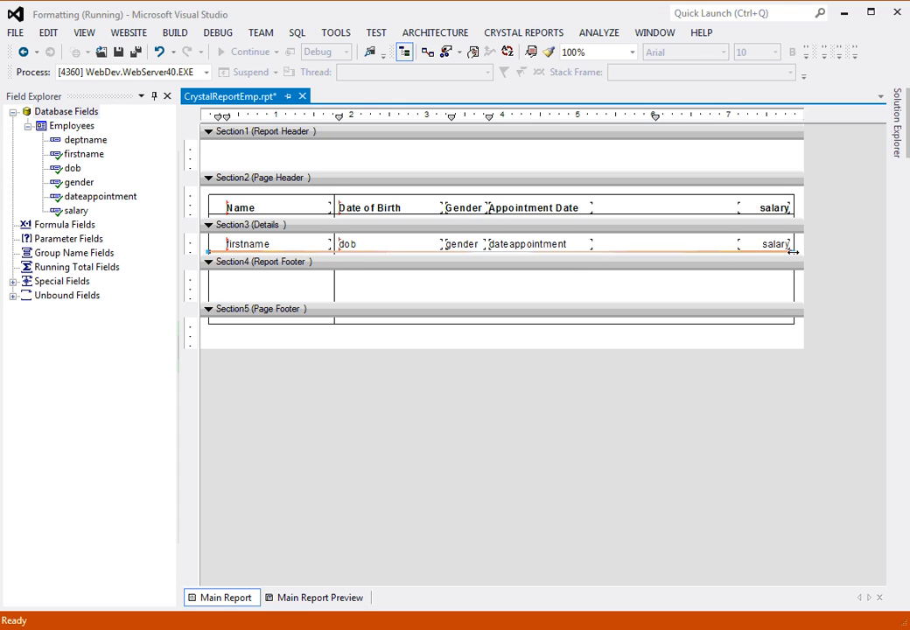
click(776, 284)
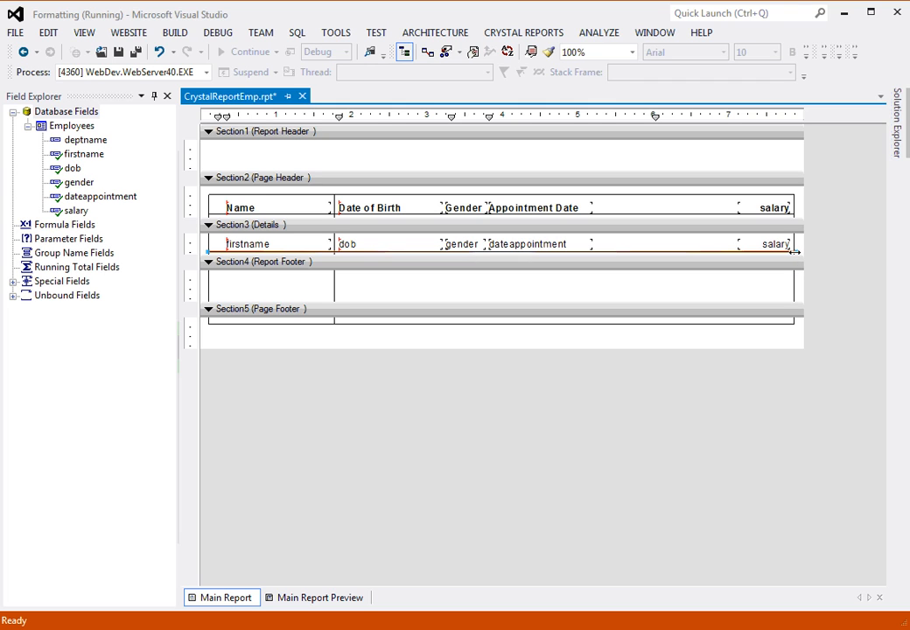
click(792, 281)
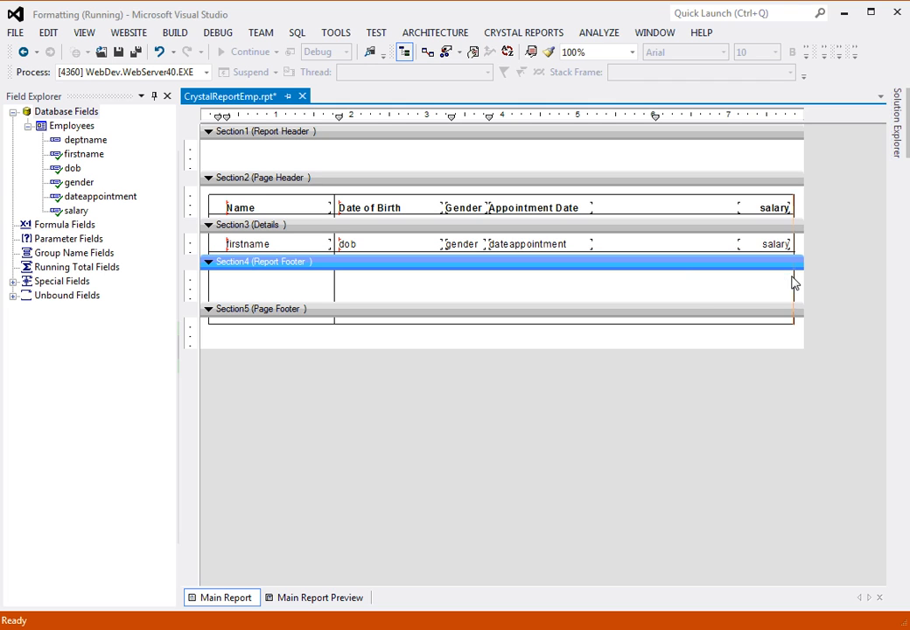
click(691, 284)
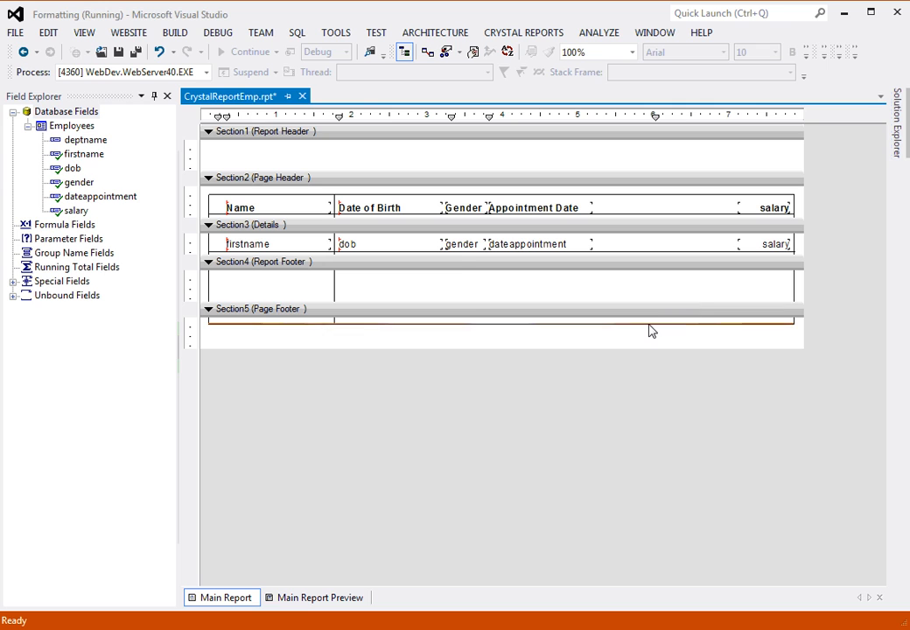
- Insert a vertical line between the Date of Birth and Gender columns, from the top header line to the Page Footer line
right_click(453, 287)
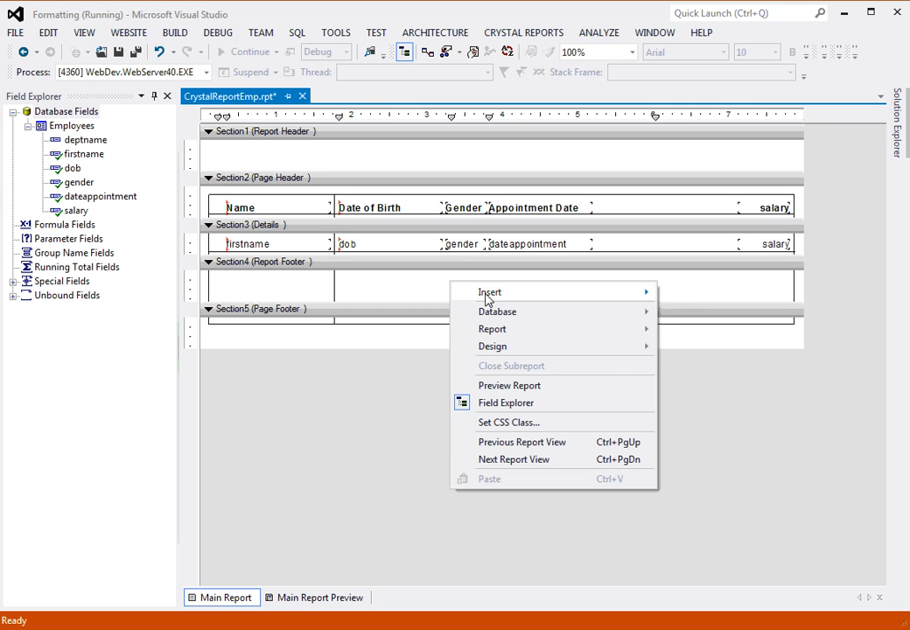
mouse_move(488, 294)
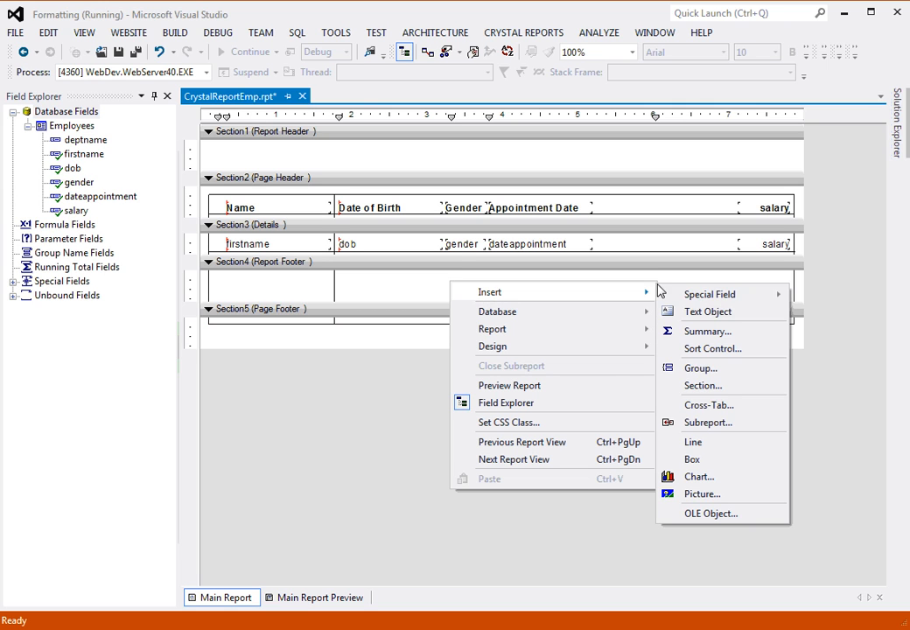
click(703, 444)
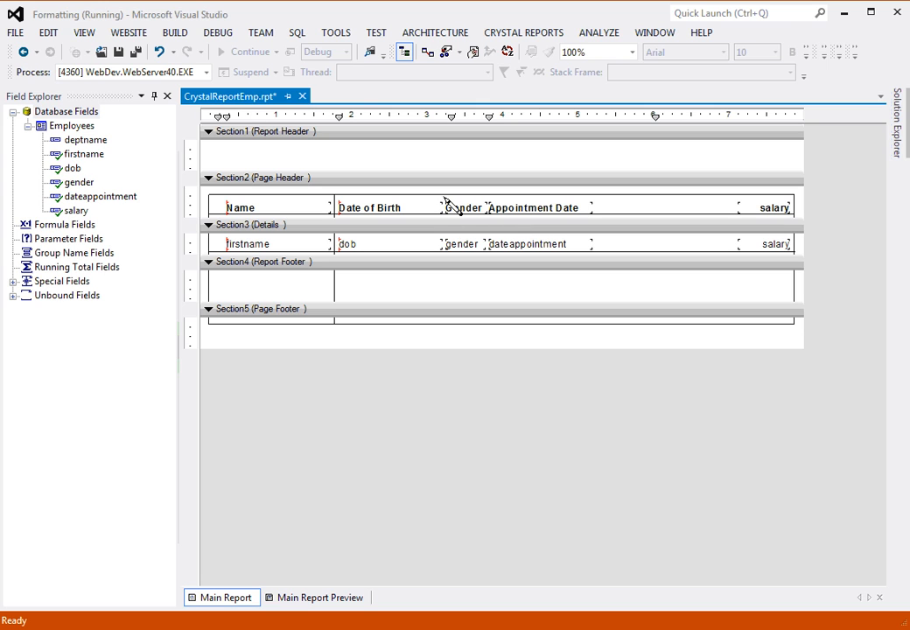
drag(444, 196, 467, 326)
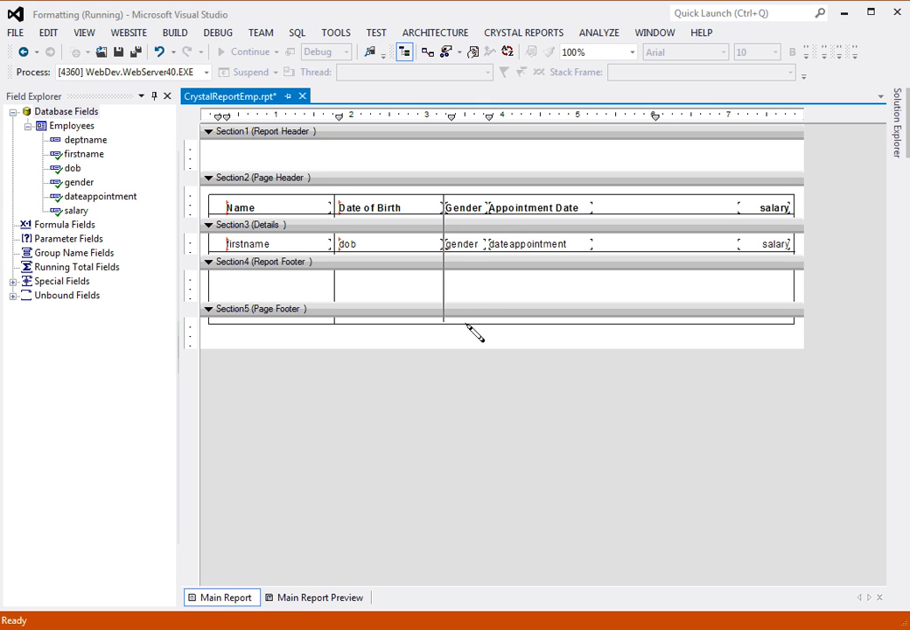
- Insert a vertical line between the Gender and Appointment Date columns, from the top header line to the Page Footer line
right_click(506, 283)
mouse_move(703, 290)
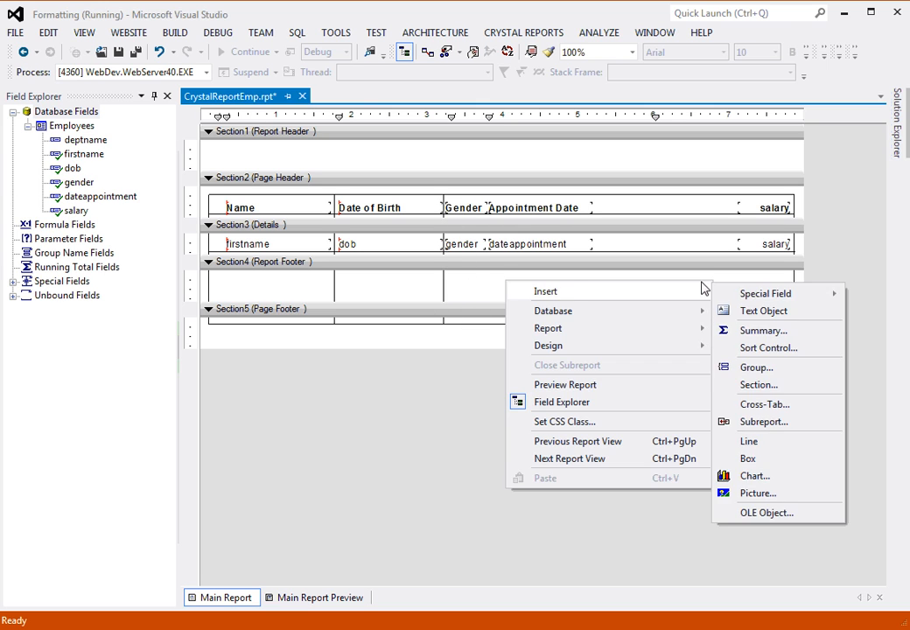
click(773, 443)
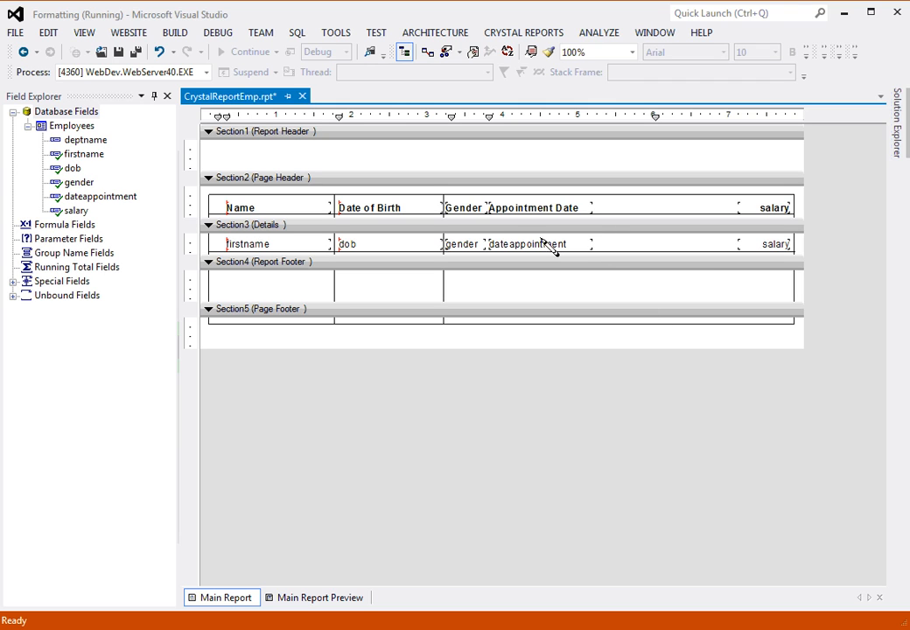
drag(491, 198, 518, 319)
- Insert a vertical line just after the Appointment Date column, from the top header line to the Page Footer line
right_click(599, 297)
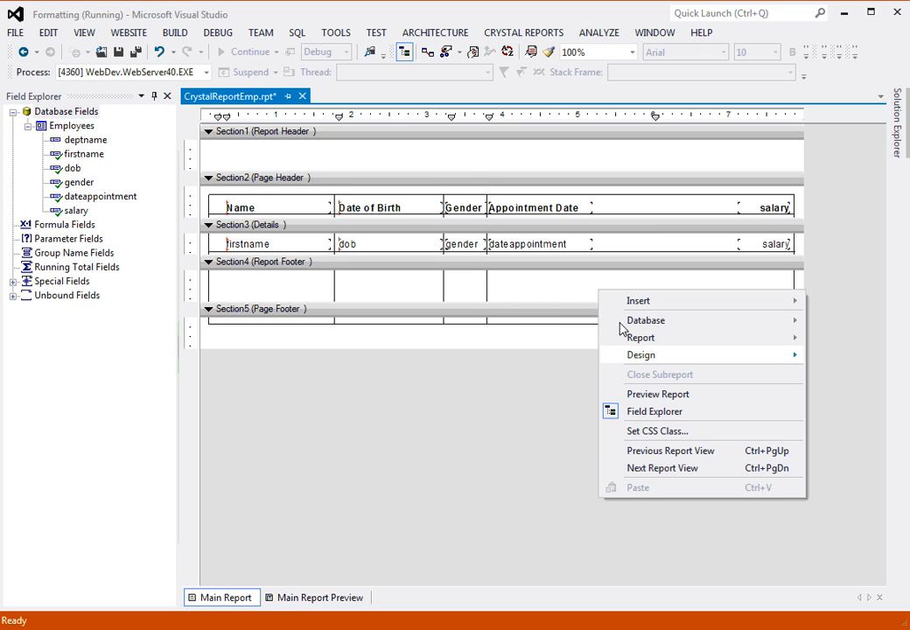
mouse_move(726, 299)
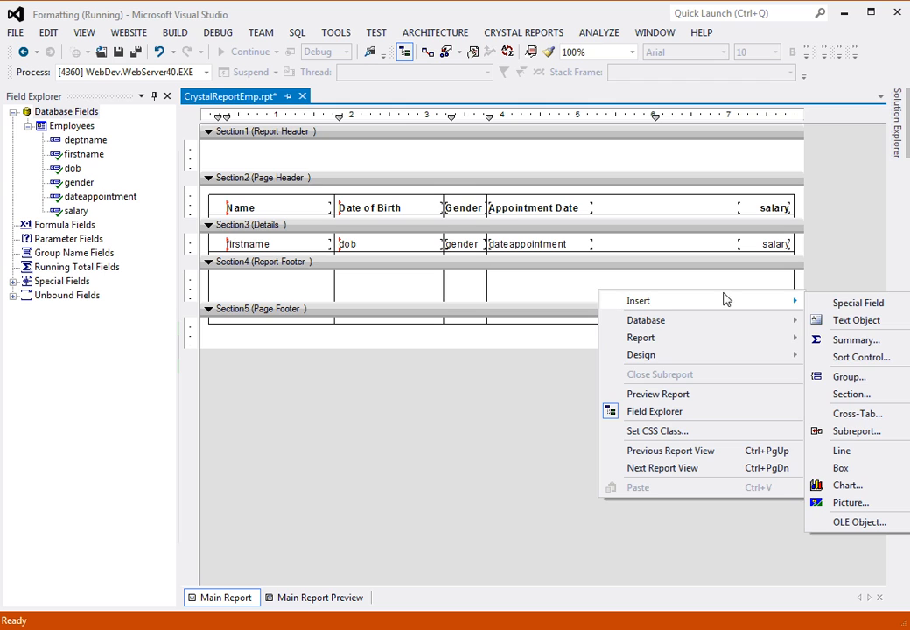
click(851, 453)
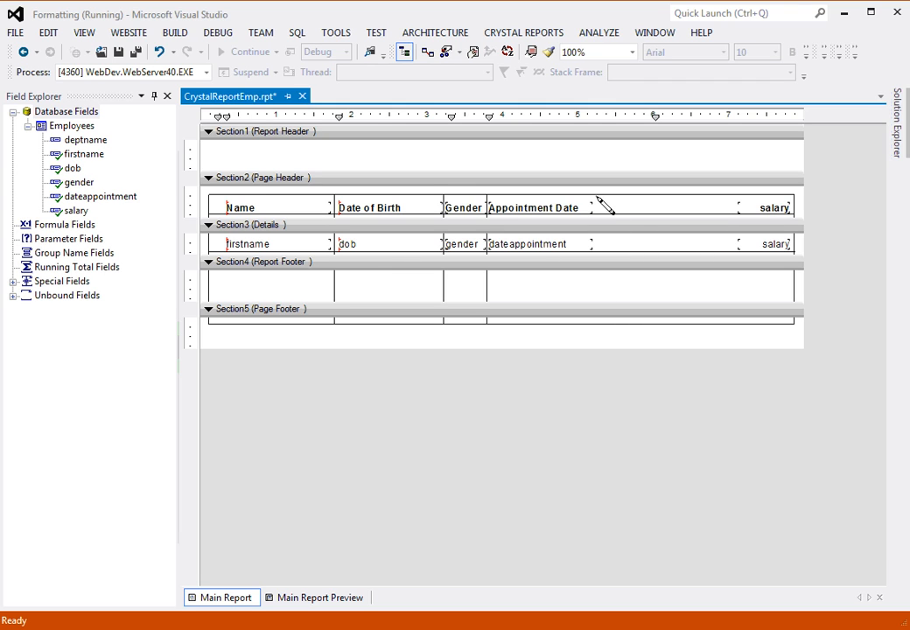
drag(596, 196, 614, 316)
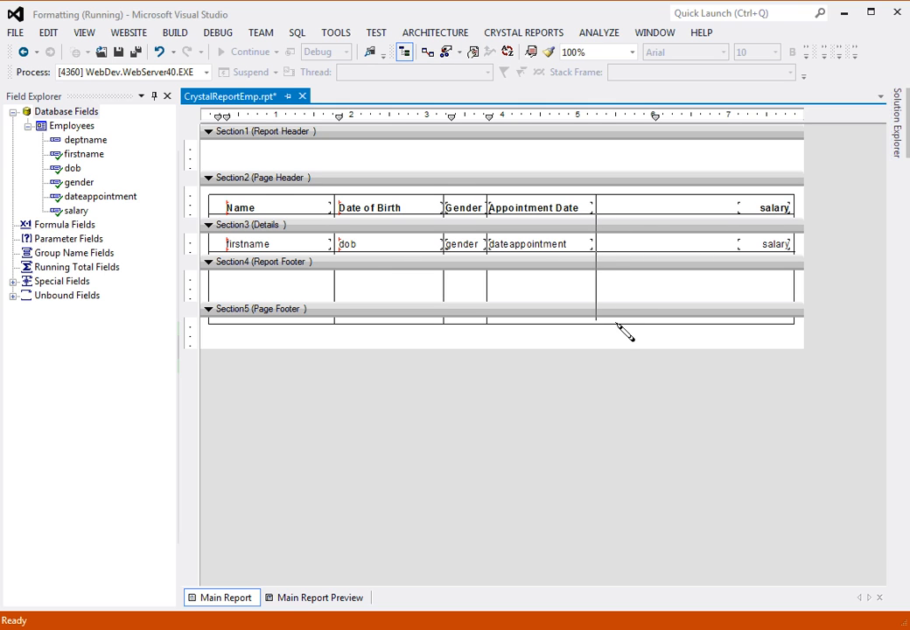
- Insert a vertical line just before the salary column, from the top header line to the Page Footer line
right_click(661, 240)
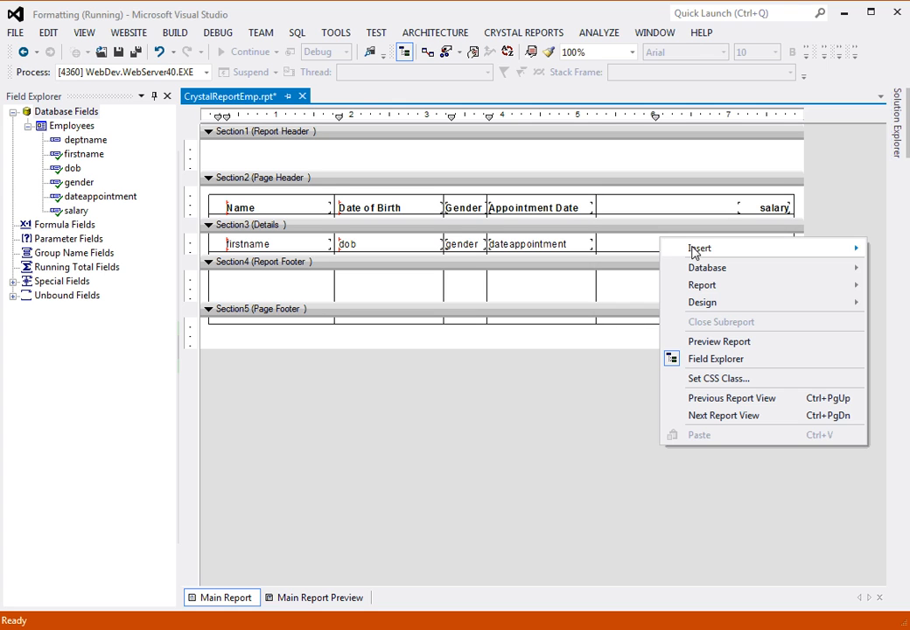
mouse_move(728, 248)
click(903, 399)
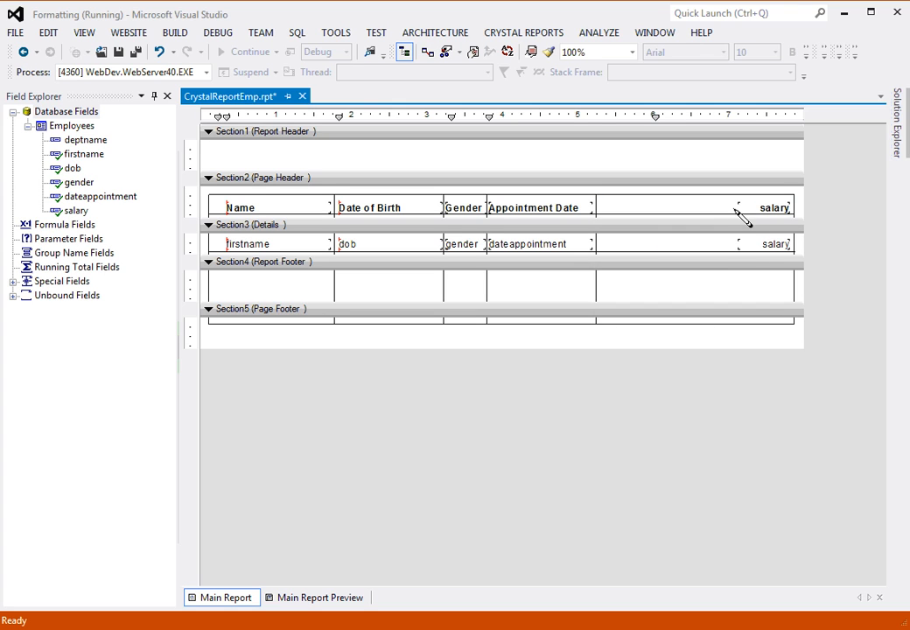
drag(735, 214, 762, 333)
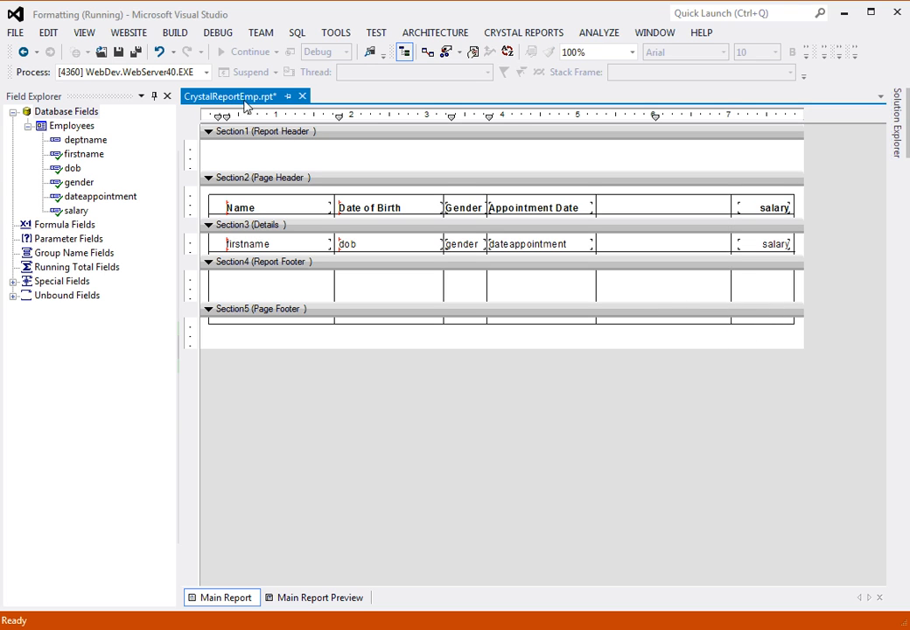
- Save the report, reload it in the browser, and examine the date and time parts in the Date of Birth and Appointment Date columns
click(118, 52)
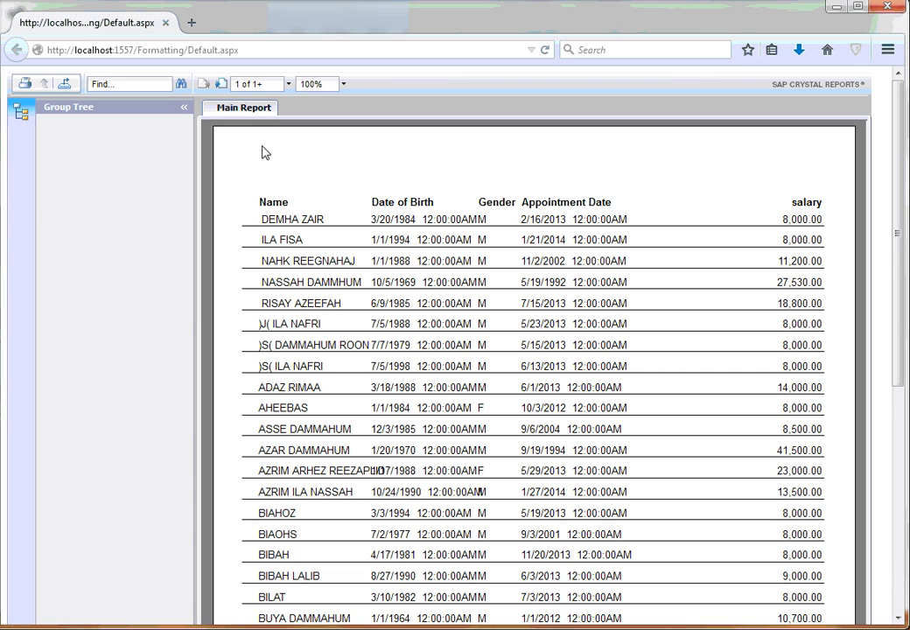
click(546, 50)
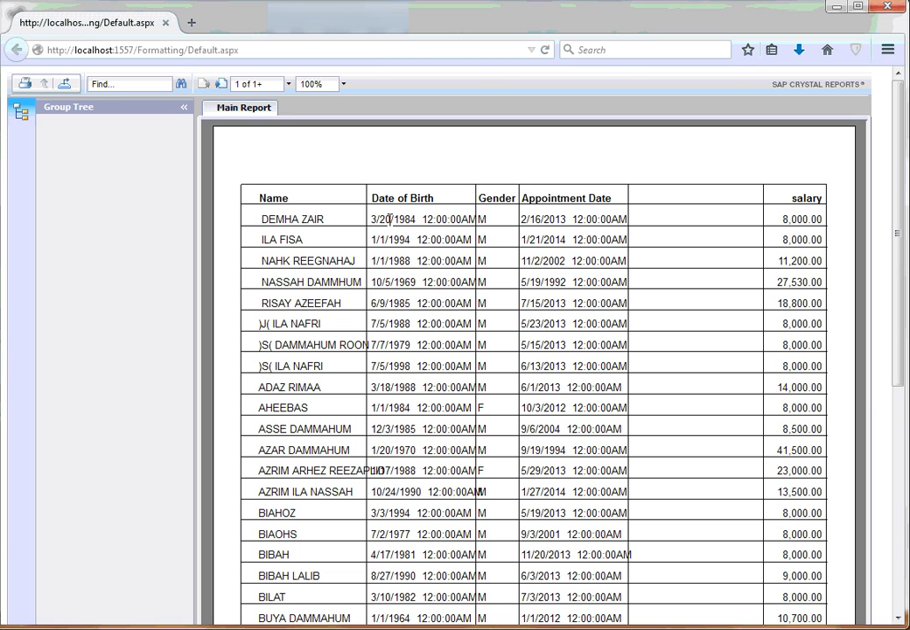
drag(376, 223, 389, 219)
double_click(409, 220)
drag(378, 220, 371, 220)
drag(424, 220, 471, 220)
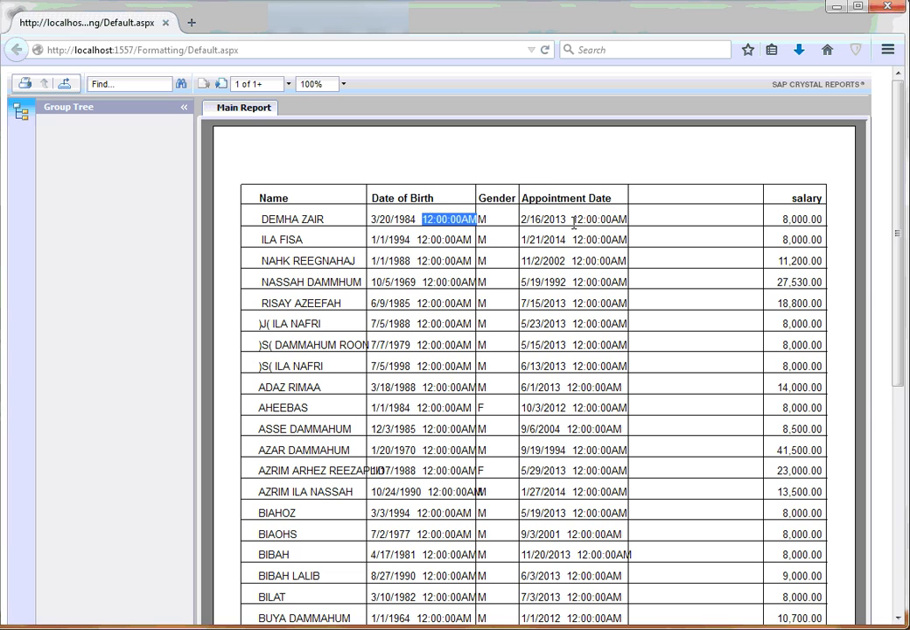
drag(574, 219, 627, 225)
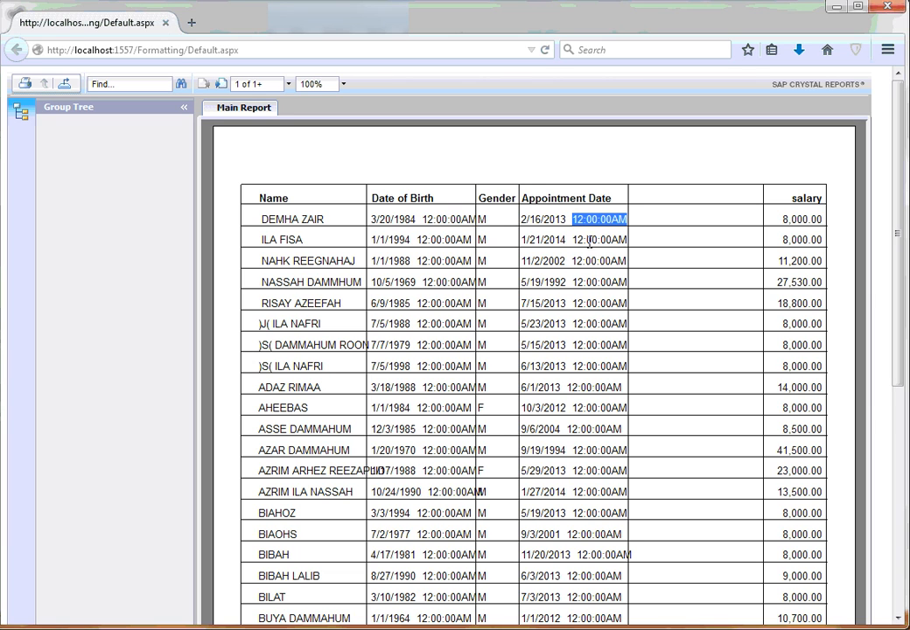
click(543, 221)
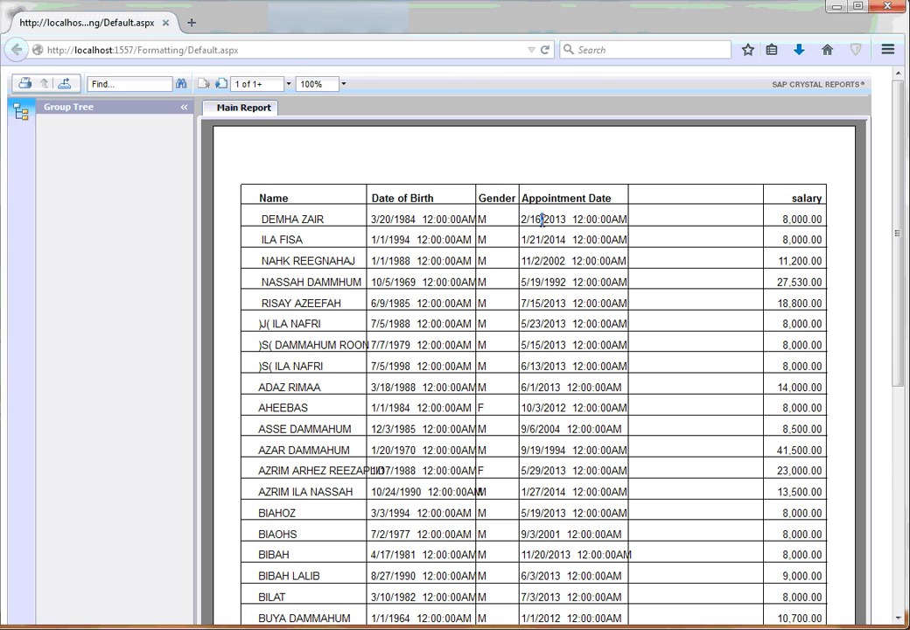
- Back in Visual Studio, customize the dob field's date and time style in the Details section, setting its order to Date
key(alt+Tab)
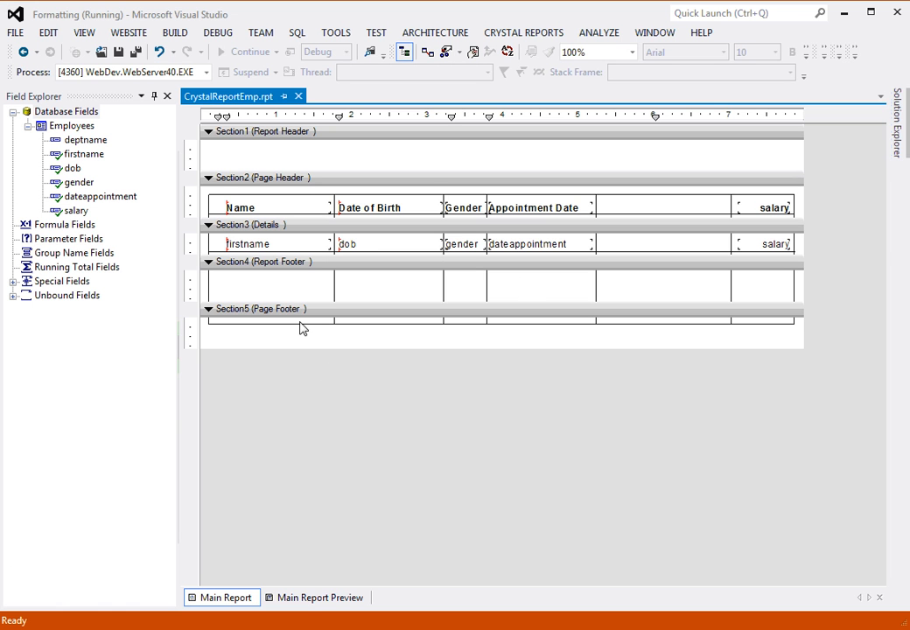
click(353, 244)
right_click(354, 245)
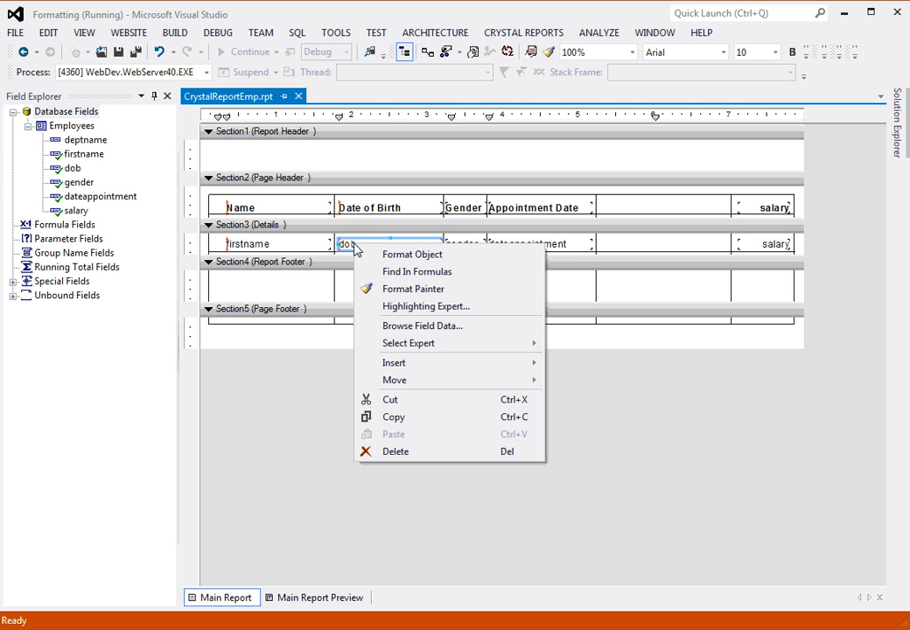
click(411, 255)
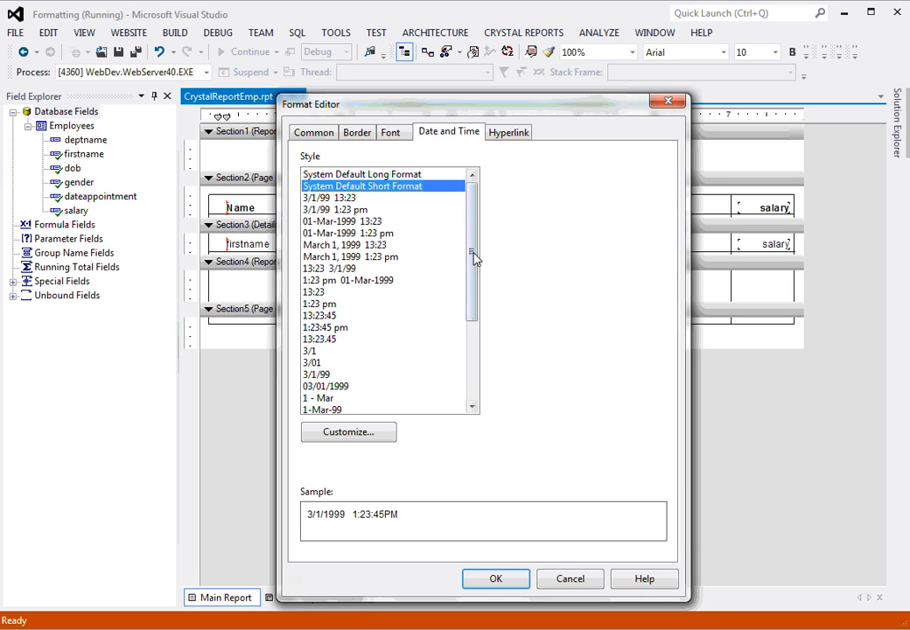
drag(408, 107, 409, 81)
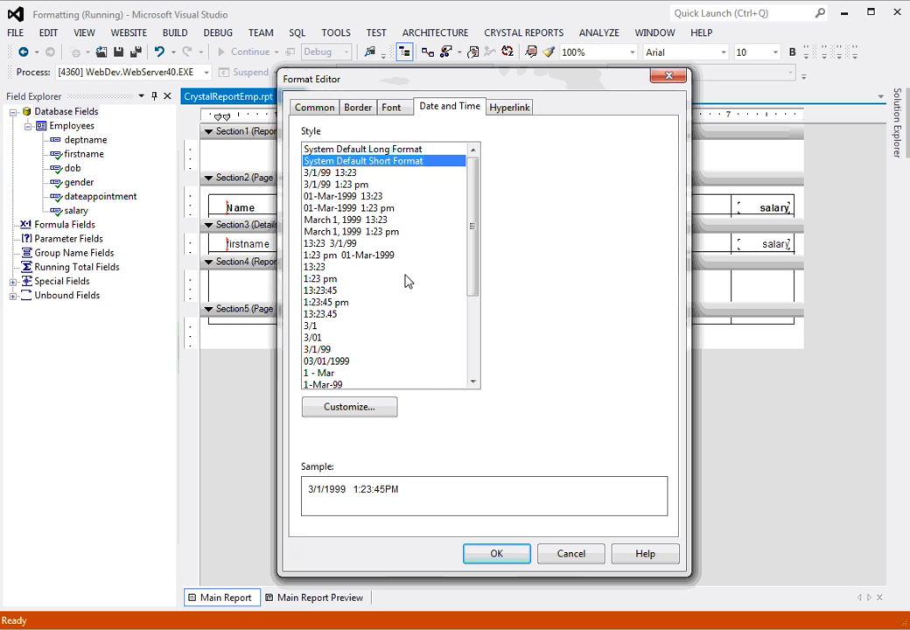
mouse_move(476, 268)
mouse_down()
mouse_move(477, 353)
mouse_move(469, 264)
mouse_up()
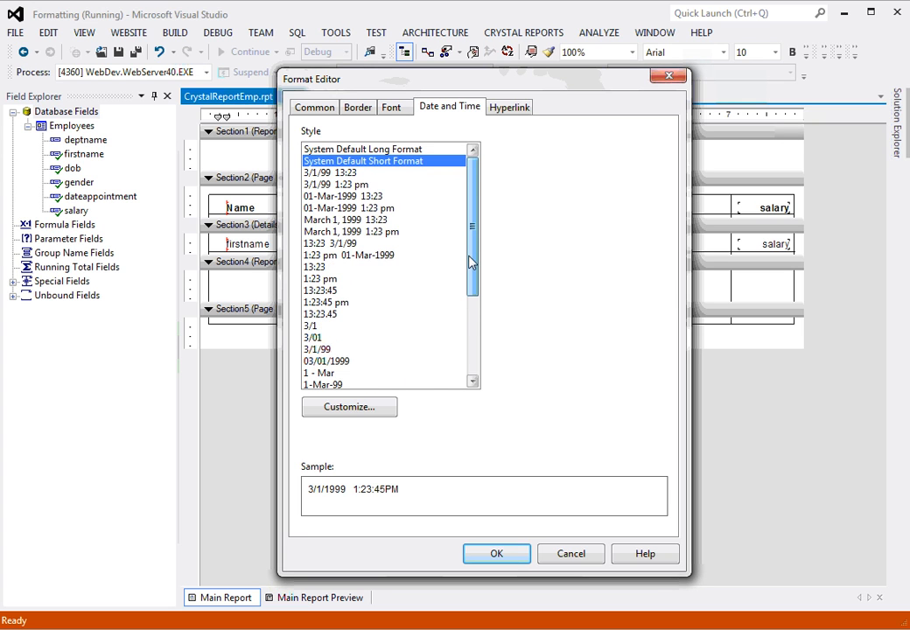
click(363, 415)
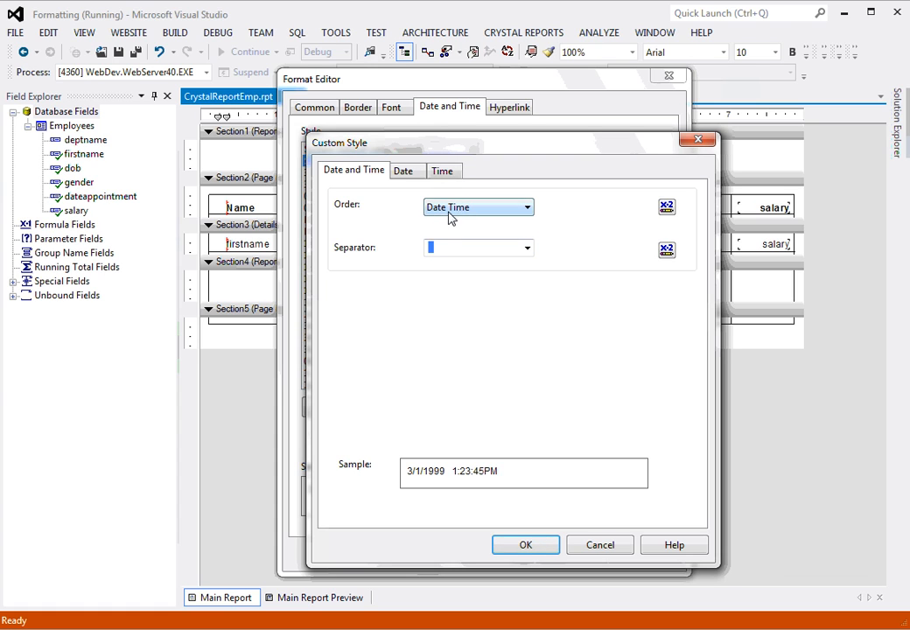
click(529, 208)
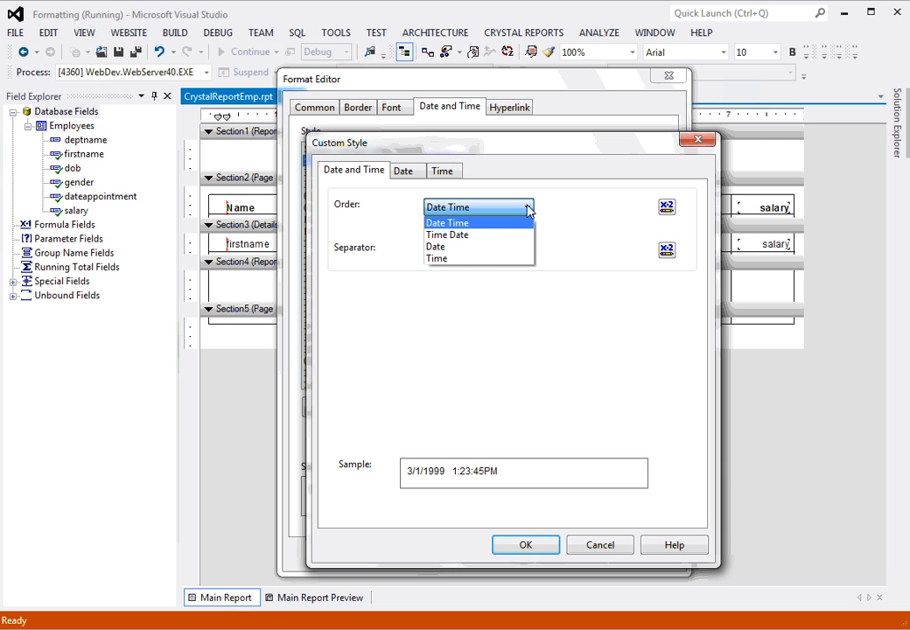
click(473, 248)
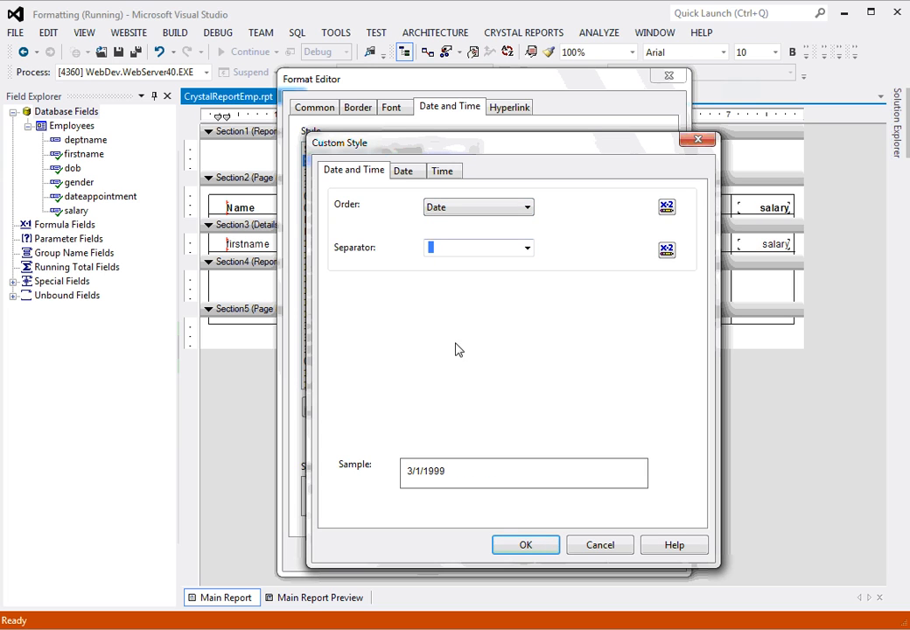
- Set the dob field's date order to DMY, with the month format Mar and the day format 01
click(403, 173)
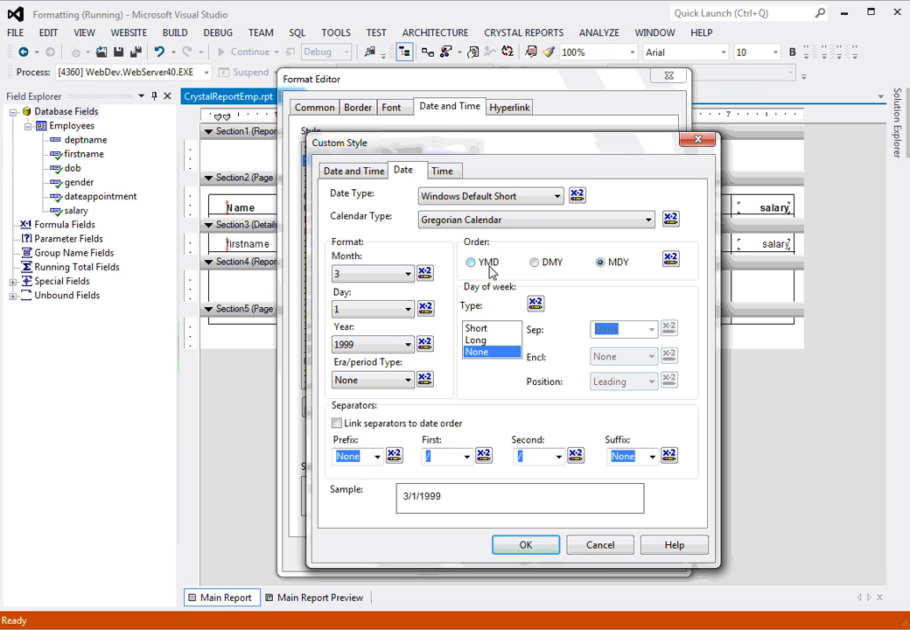
click(537, 265)
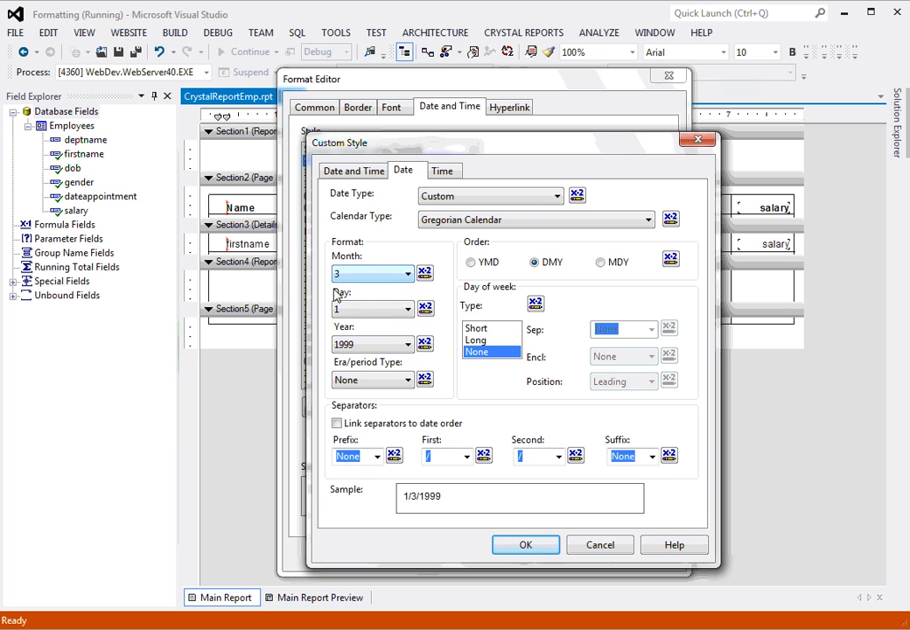
click(407, 275)
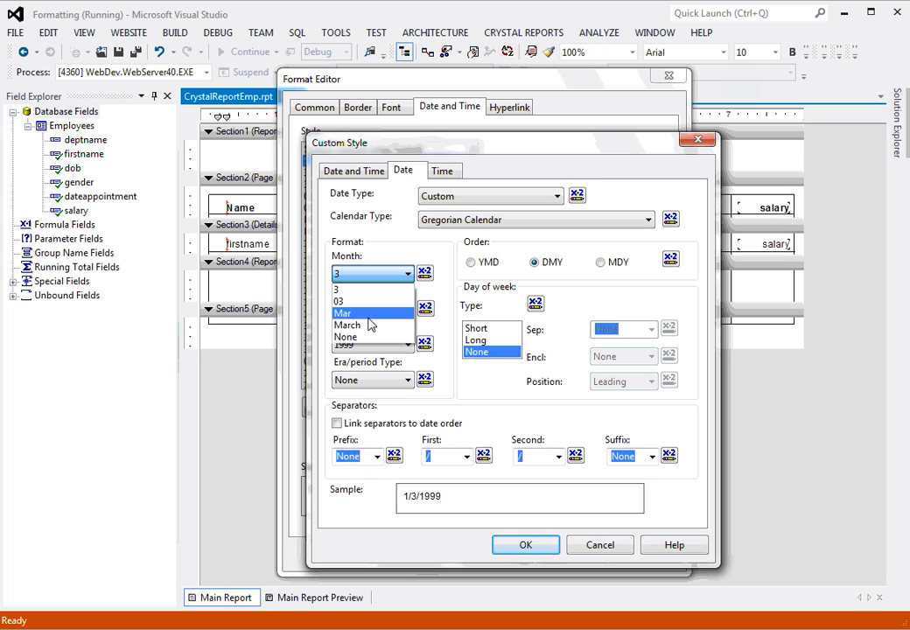
click(343, 313)
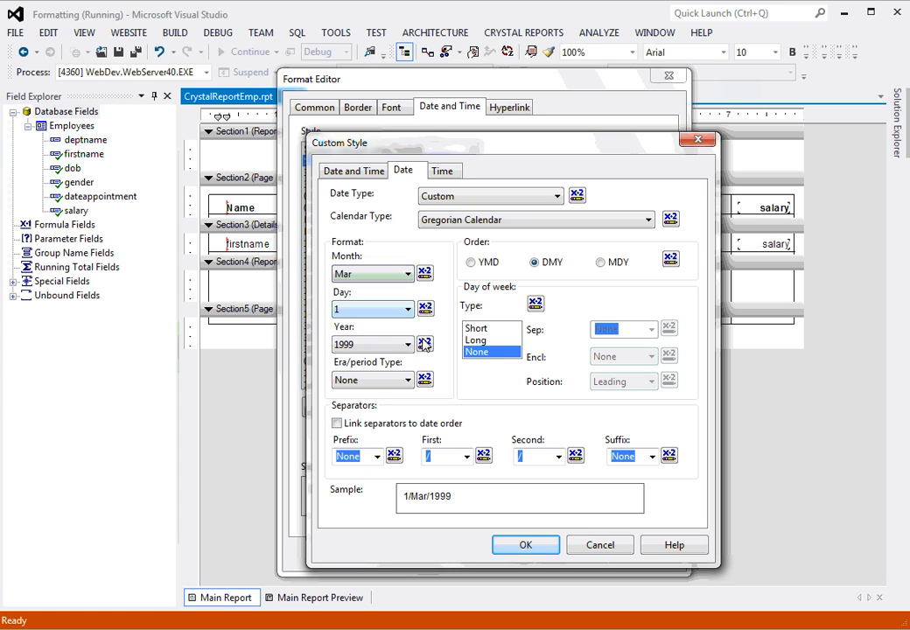
click(408, 312)
click(368, 337)
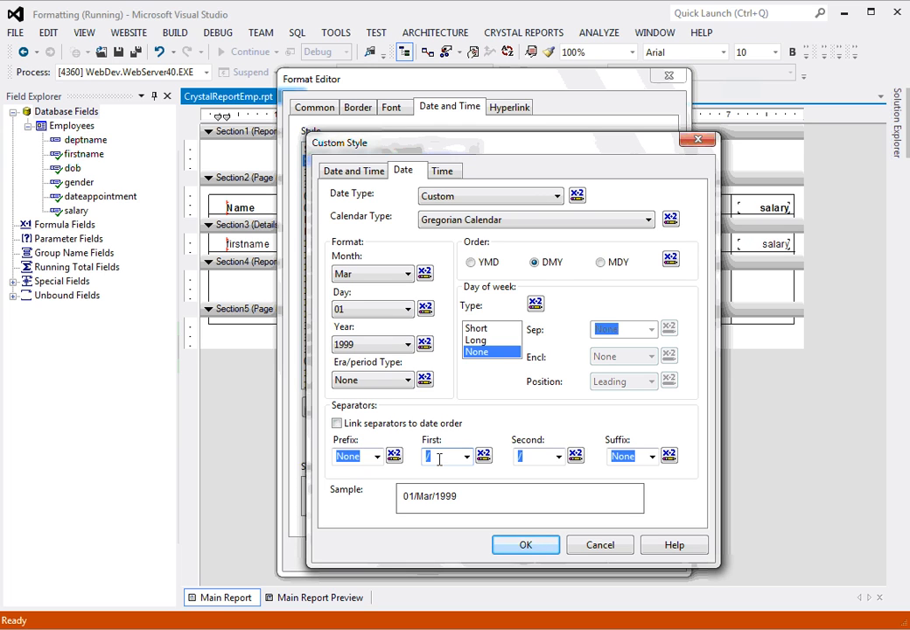
- Set the dob field's first and second date separators to "-" and apply the custom style
text(-)
double_click(521, 455)
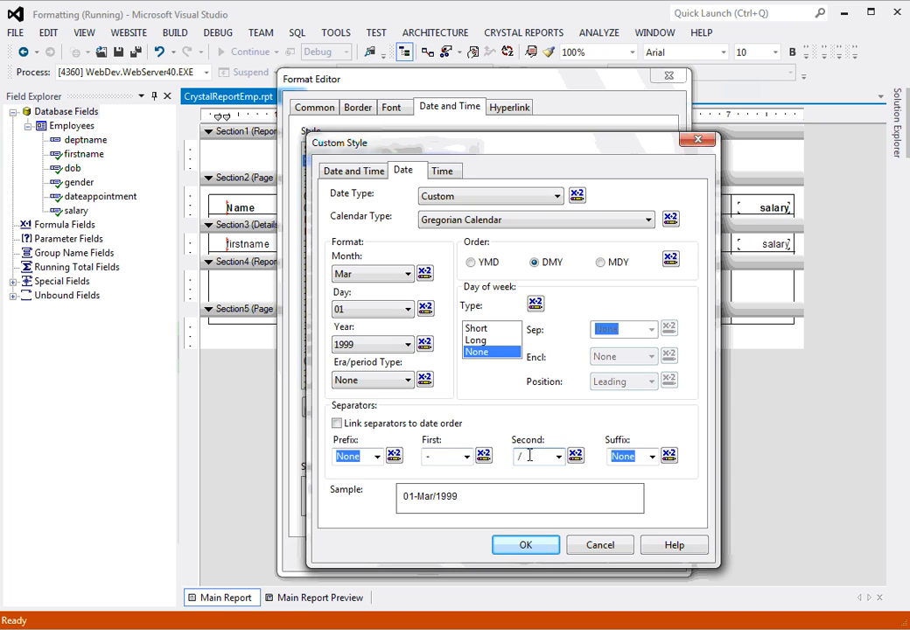
key(BackSpace)
double_click(528, 457)
text(-)
click(525, 546)
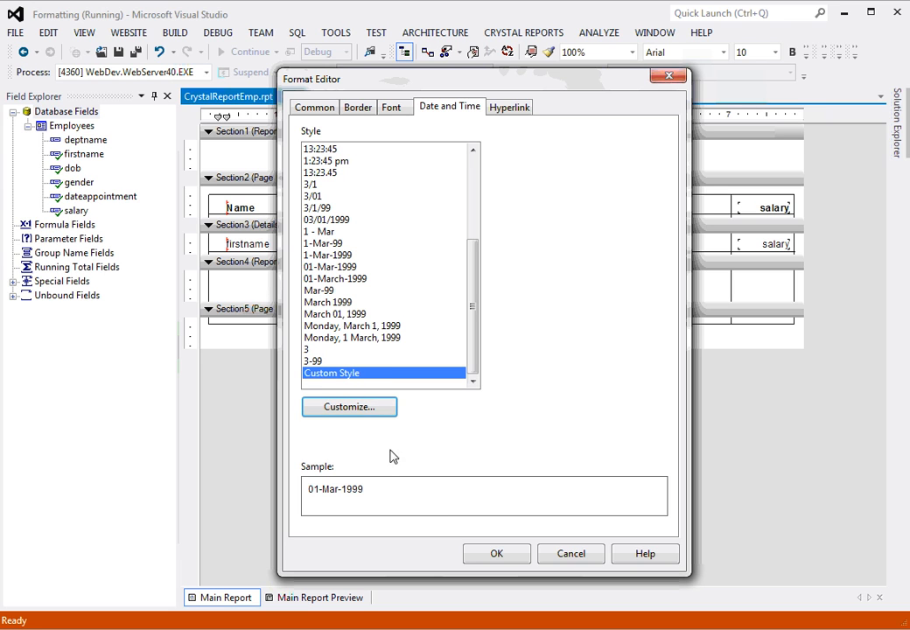
click(494, 557)
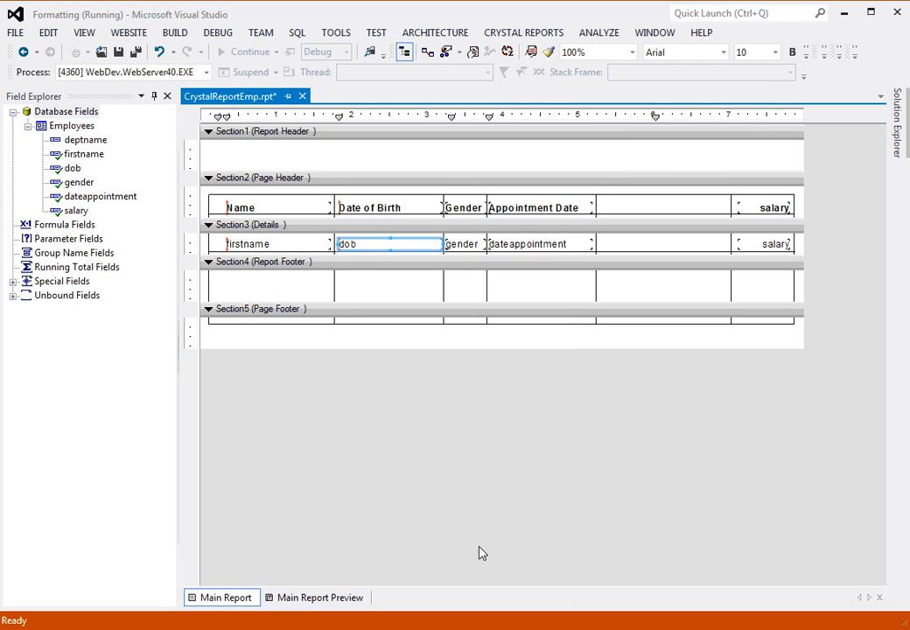
- Save the report and reload it in the browser to check the Date of Birth format
click(119, 52)
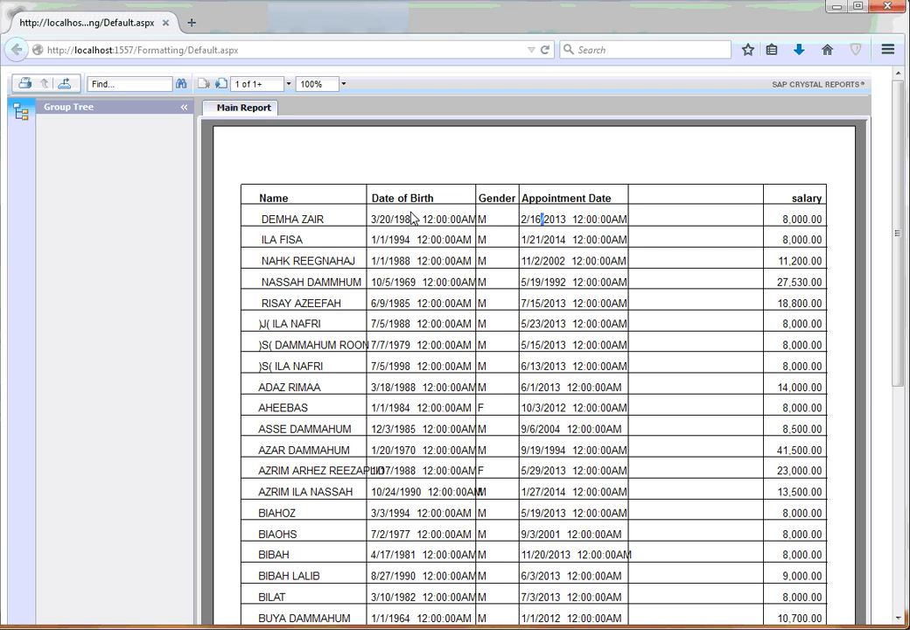
click(545, 52)
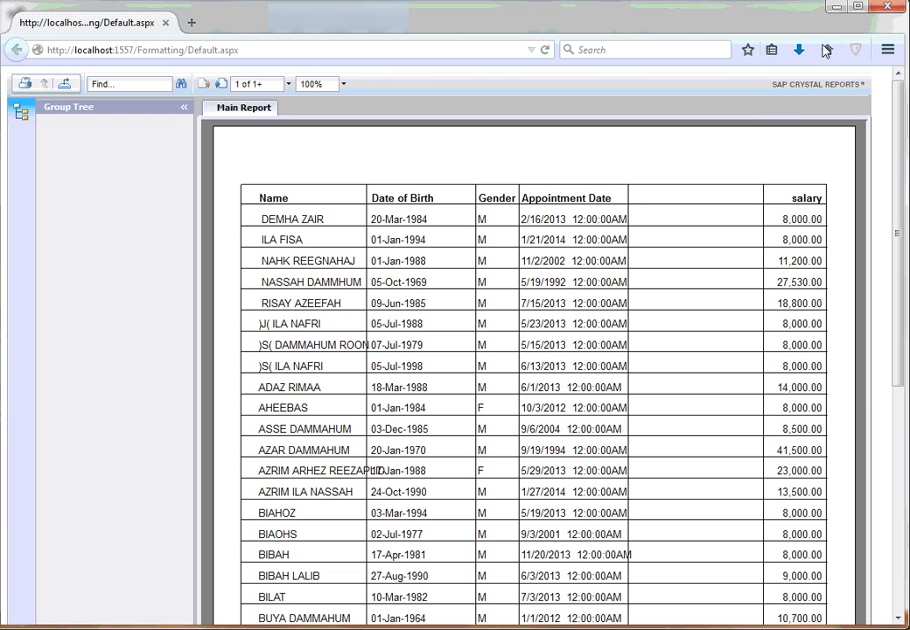
- Back in Visual Studio, customize the dateappointment field's date and time style in the Details section, setting its order to Date
key(alt+Tab)
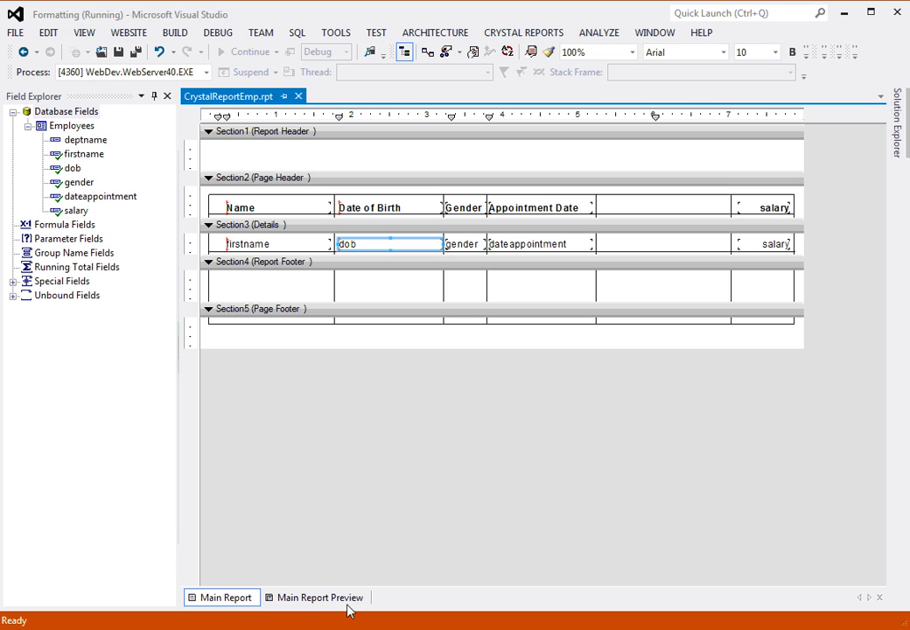
right_click(516, 248)
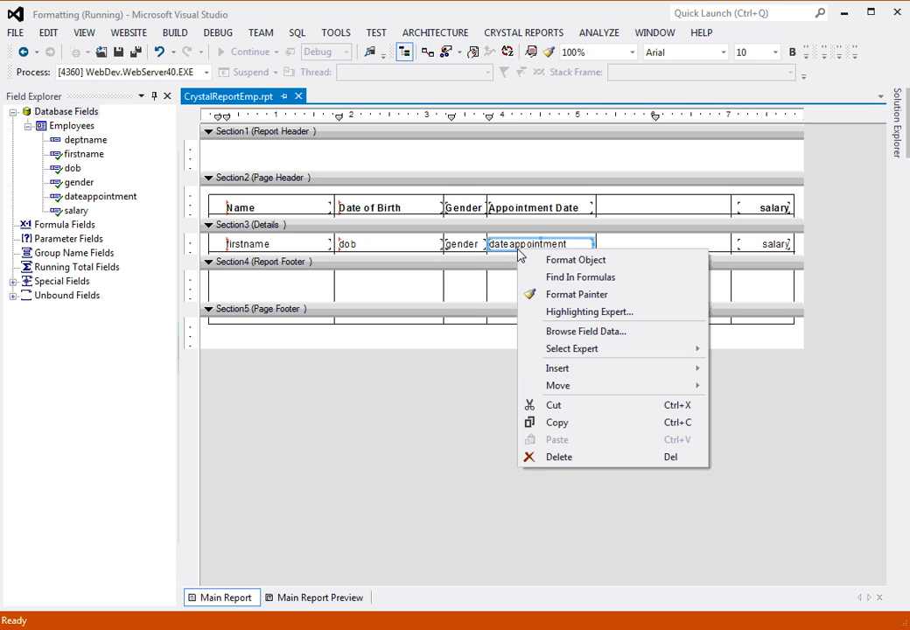
click(529, 259)
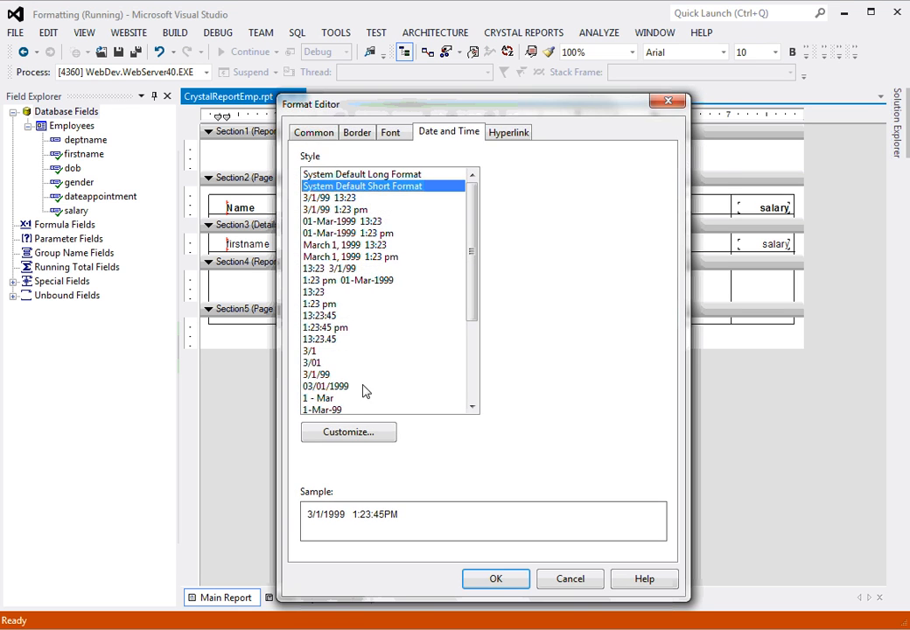
click(354, 426)
click(446, 232)
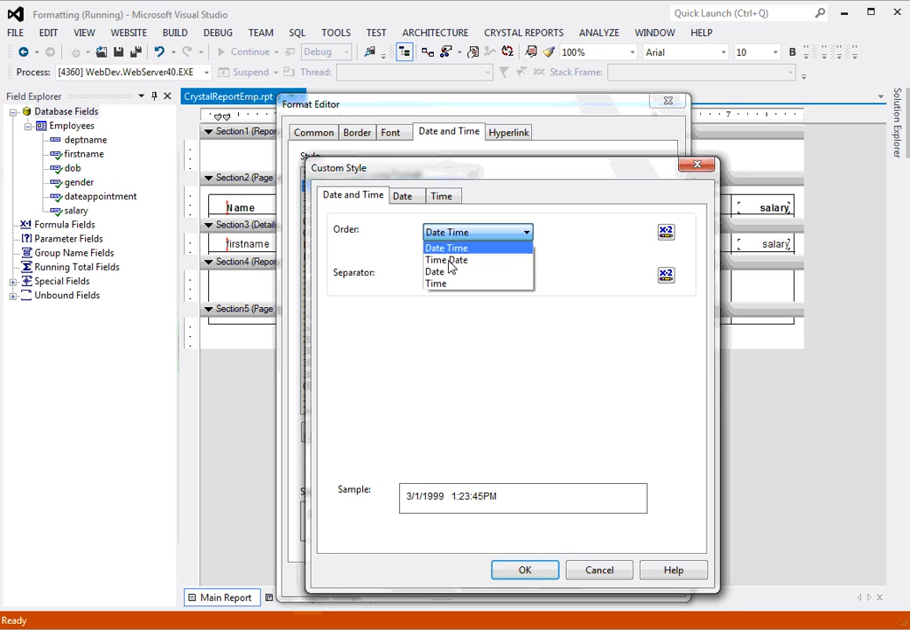
click(439, 277)
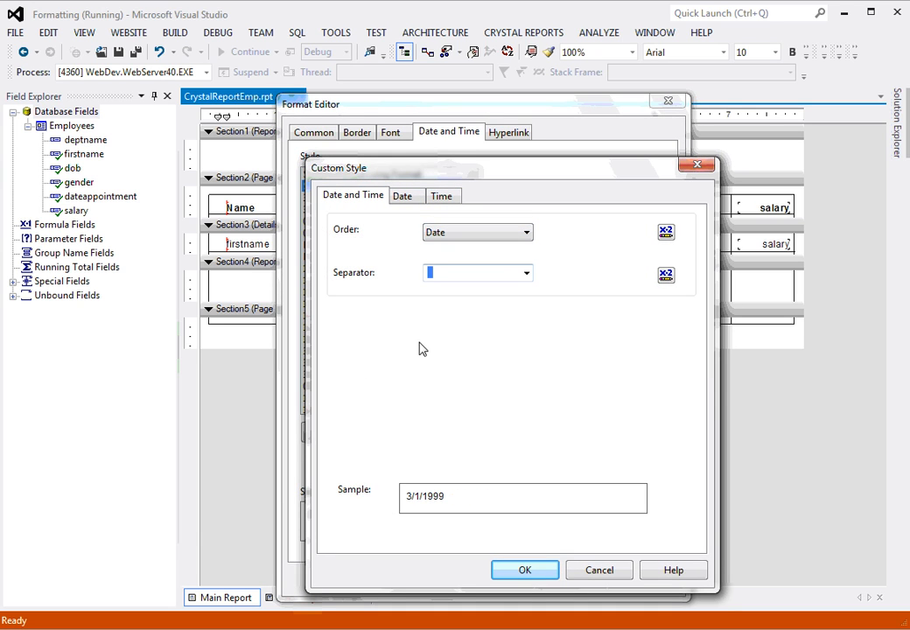
- Set the dateappointment field's date order to DMY, with the month format Mar and the day format 01
click(408, 198)
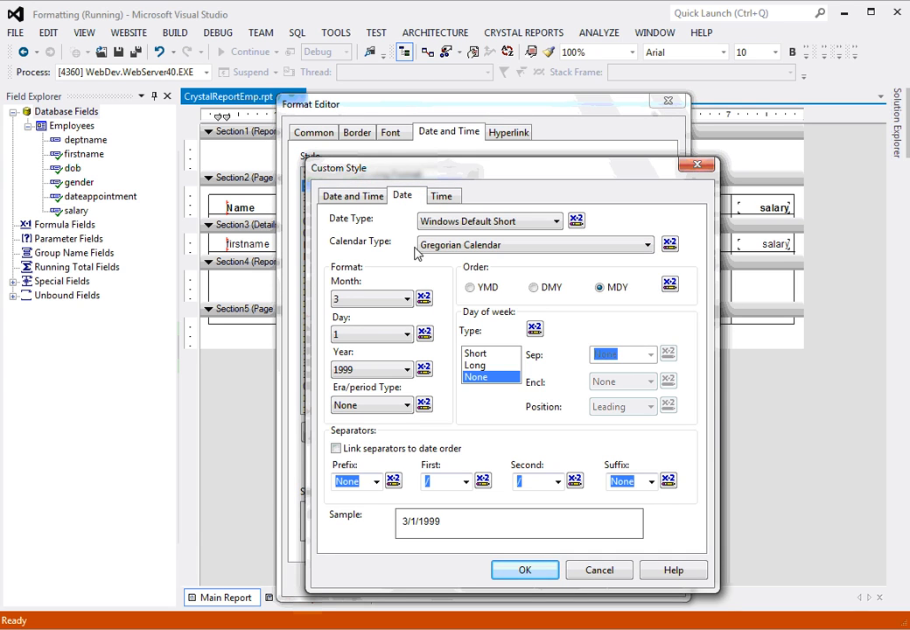
click(534, 288)
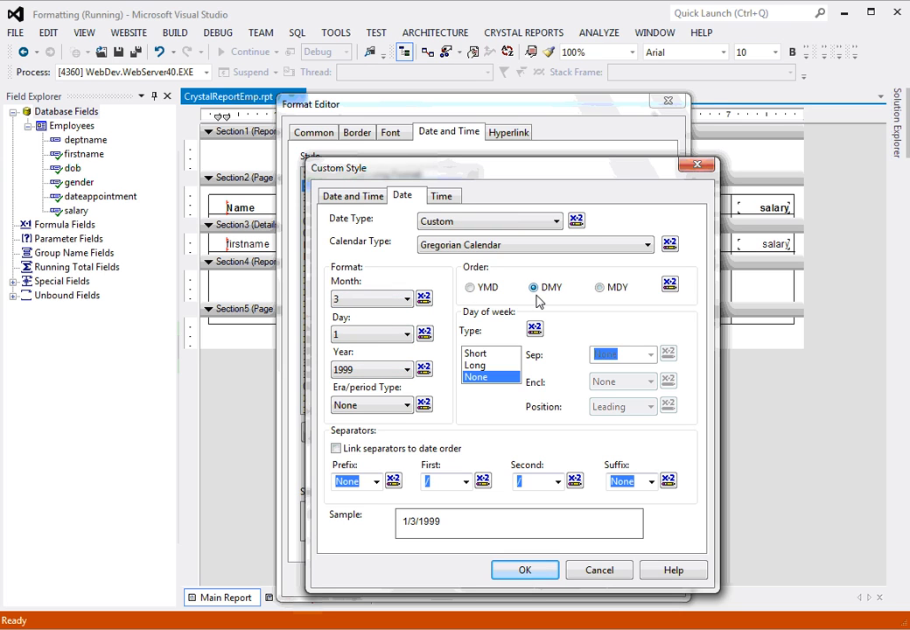
click(382, 301)
click(374, 338)
click(407, 333)
click(376, 357)
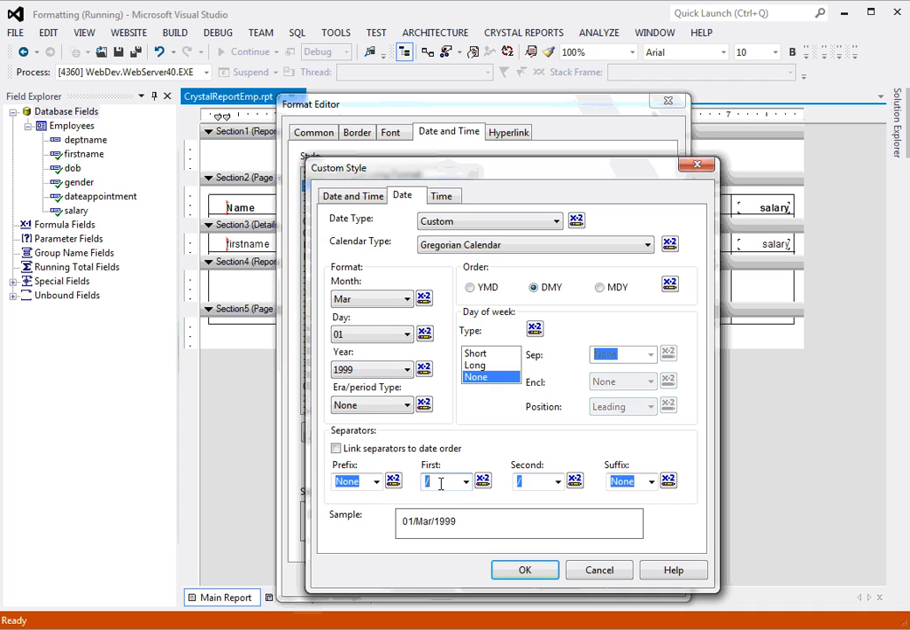
- Set the dateappointment field's first and second date separators to "-" and apply the custom style
text(-)
click(523, 481)
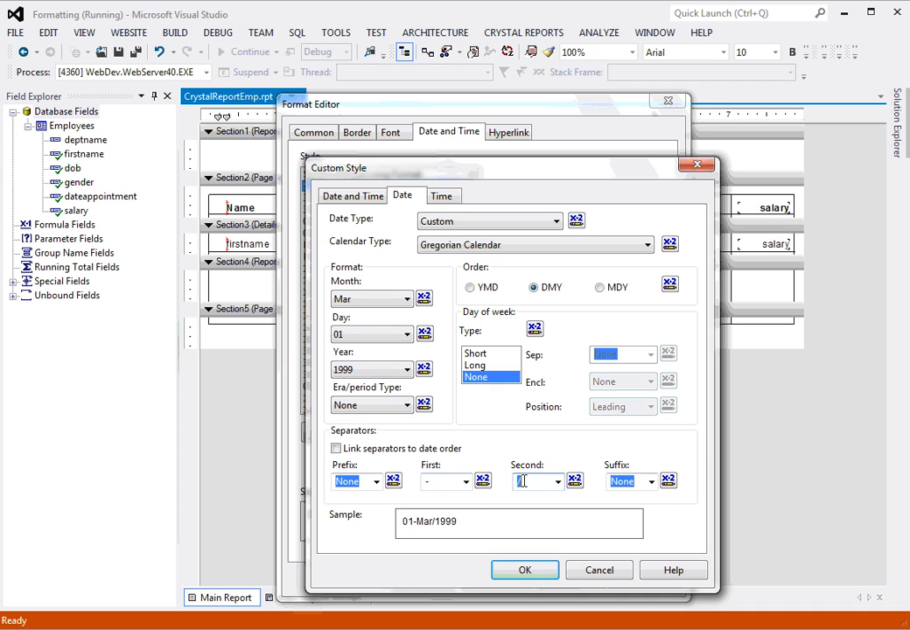
text(-)
click(520, 572)
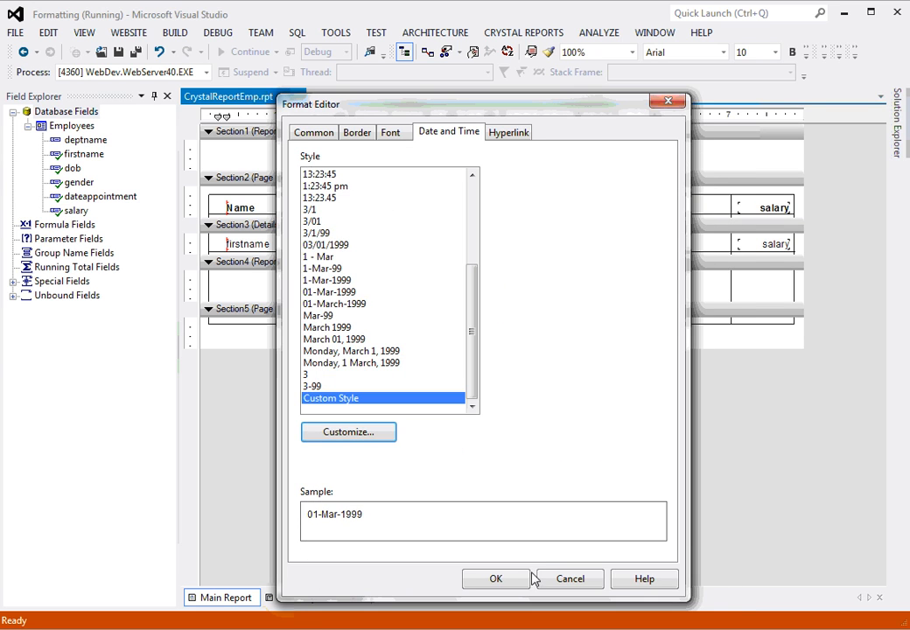
click(495, 580)
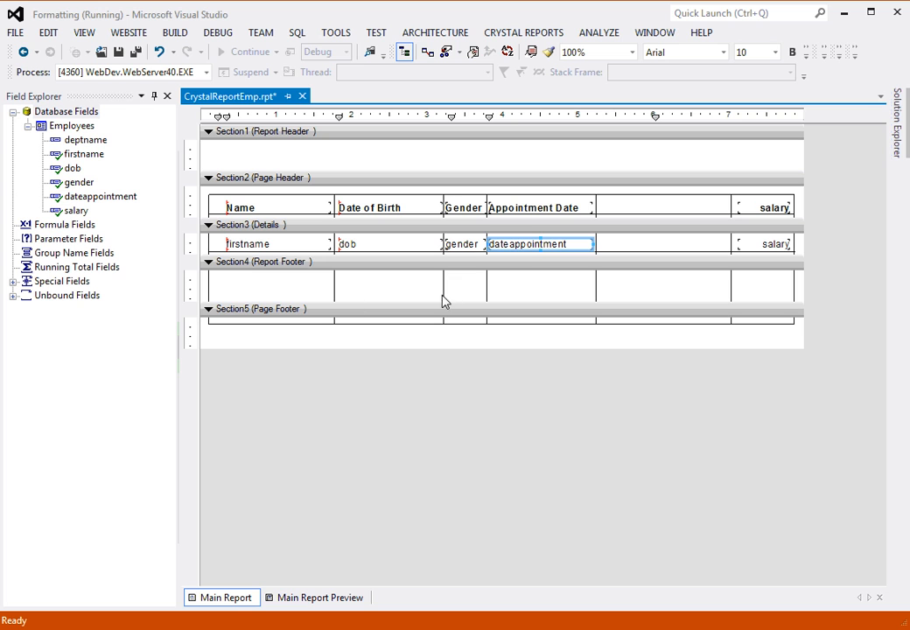
- Save the report and reload it in the browser to check the Appointment Date format
click(118, 51)
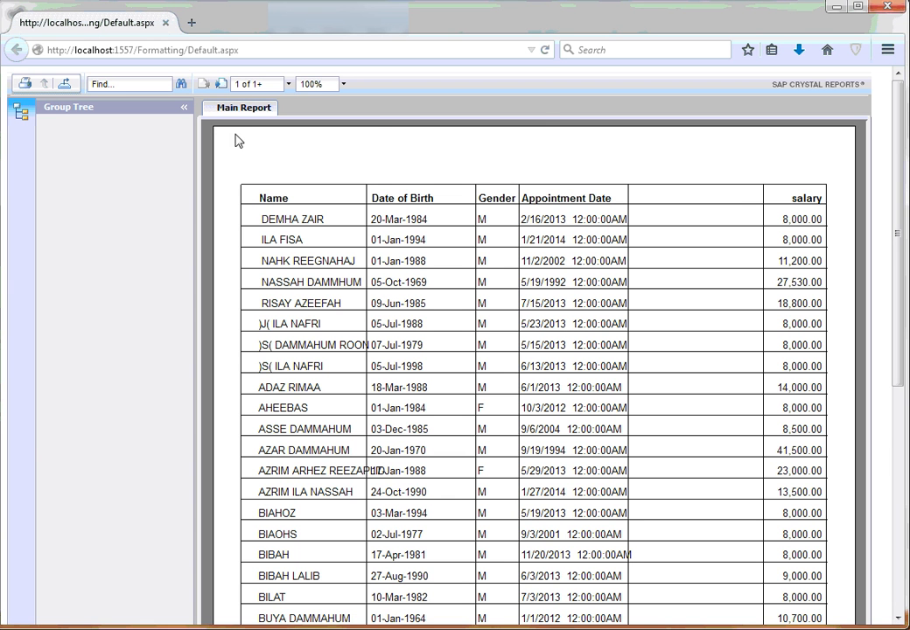
click(544, 50)
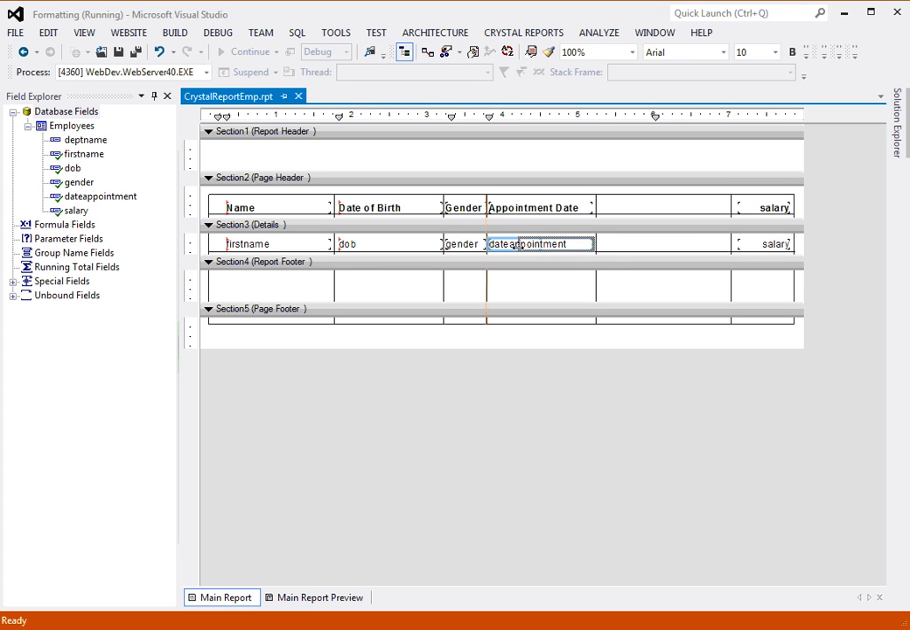
- Back in Visual Studio, narrow the dateappointment field in the Details section by moving its left edge right, keeping its right edge in place
drag(513, 250, 524, 279)
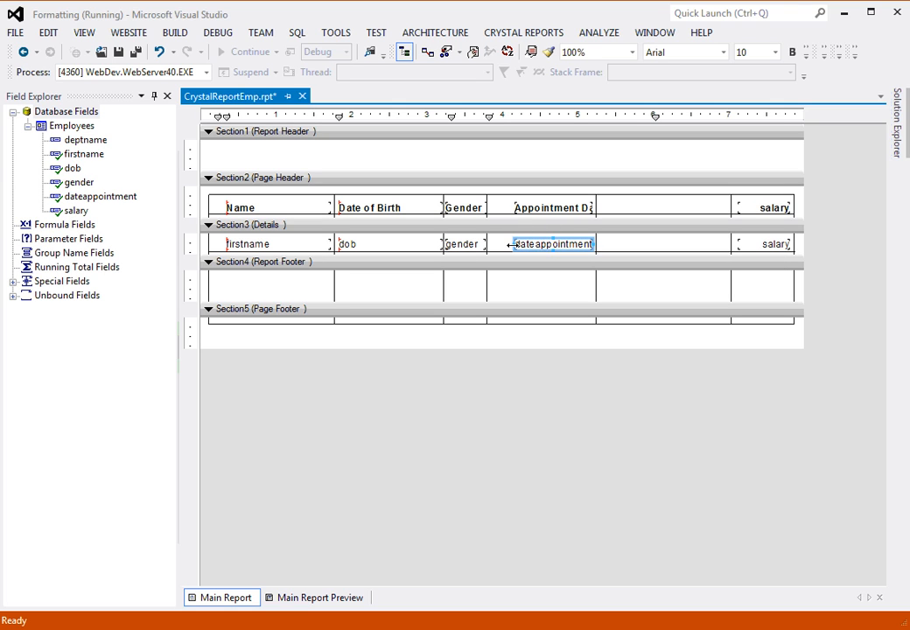
drag(519, 244, 526, 245)
click(515, 245)
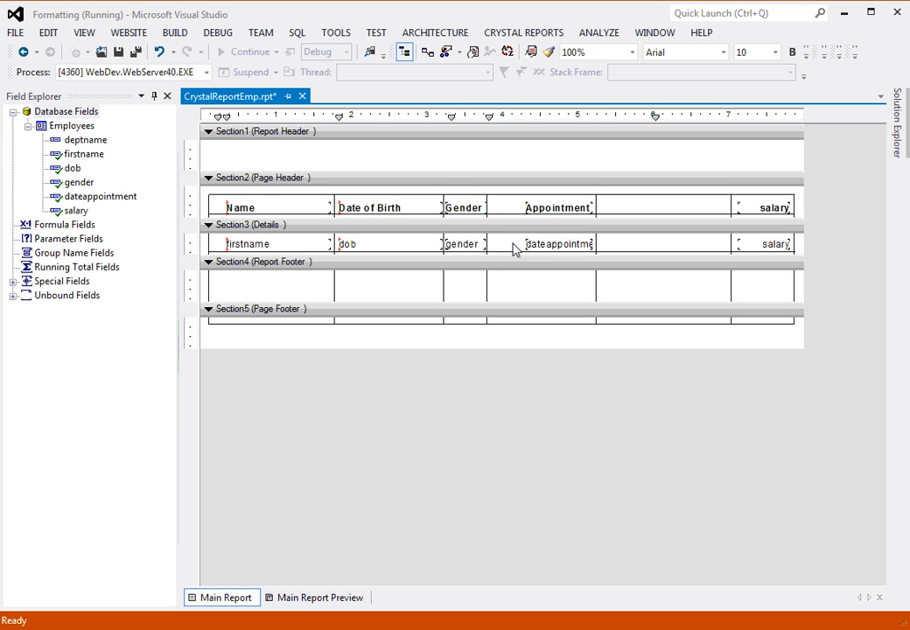
- Move the vertical line between the Gender and Appointment Date columns right until it sits just before the dateappointment field
click(487, 300)
click(487, 294)
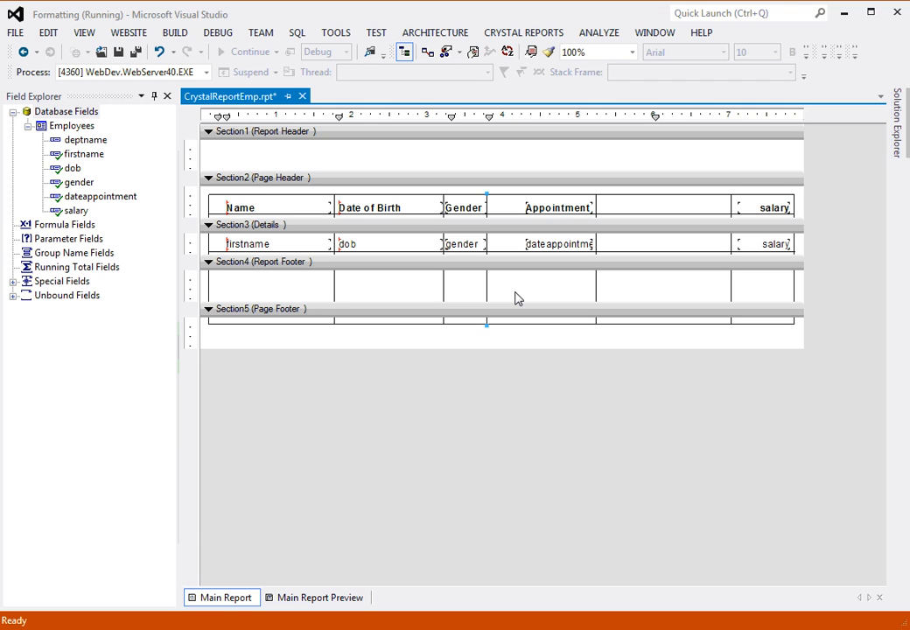
key(Right)
key(Right)
key(Right)
key(Right)
key(Right)
key(Right)
key(Right)
key(Right)
key(Right)
key(Right)
key(Right)
key(Right)
key(Right)
key(Right)
key(Right)
key(Right)
key(Right)
key(Right)
key(Right)
key(Right)
- Save the report and reload it in the browser to check the narrowed Appointment Date column
click(116, 51)
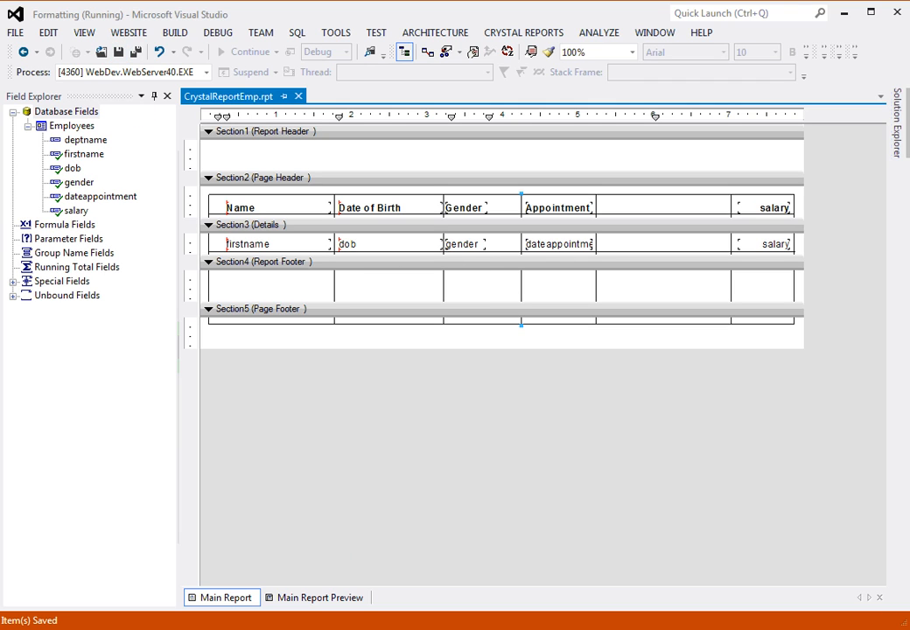
key(alt+Tab)
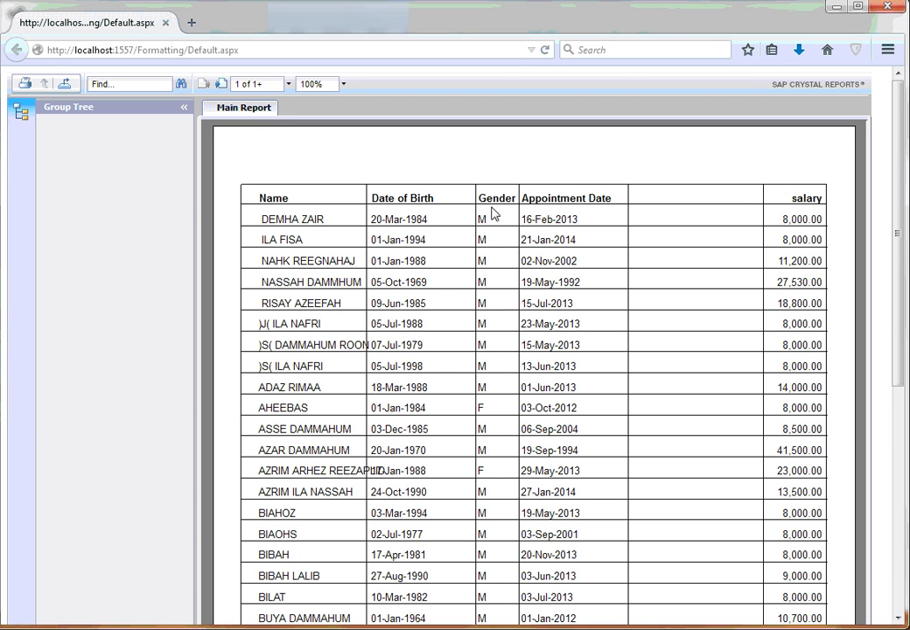
click(546, 52)
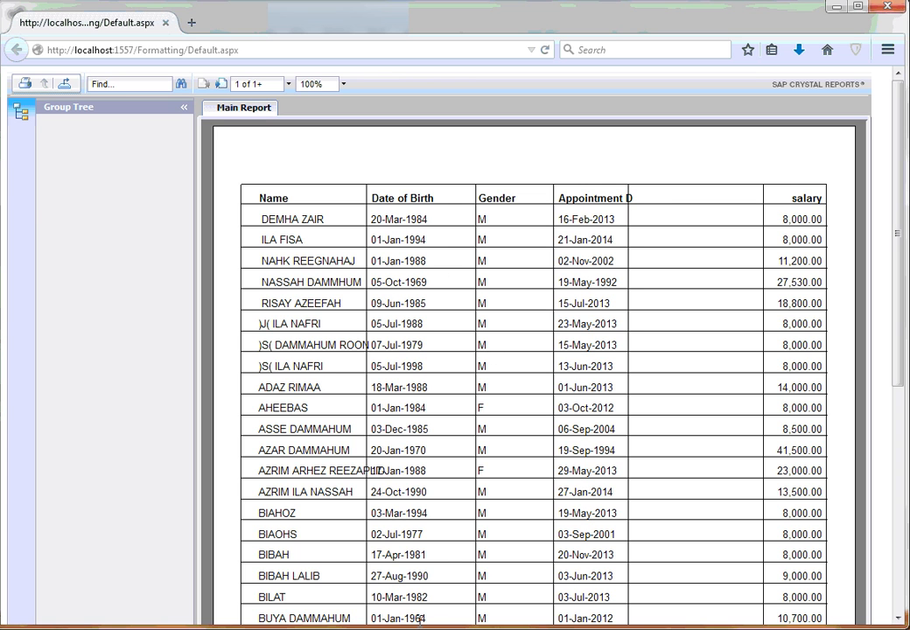
- Back in Visual Studio, shift the Gender heading and gender field together right, up to the line before the Appointment Date column
key(alt+Tab)
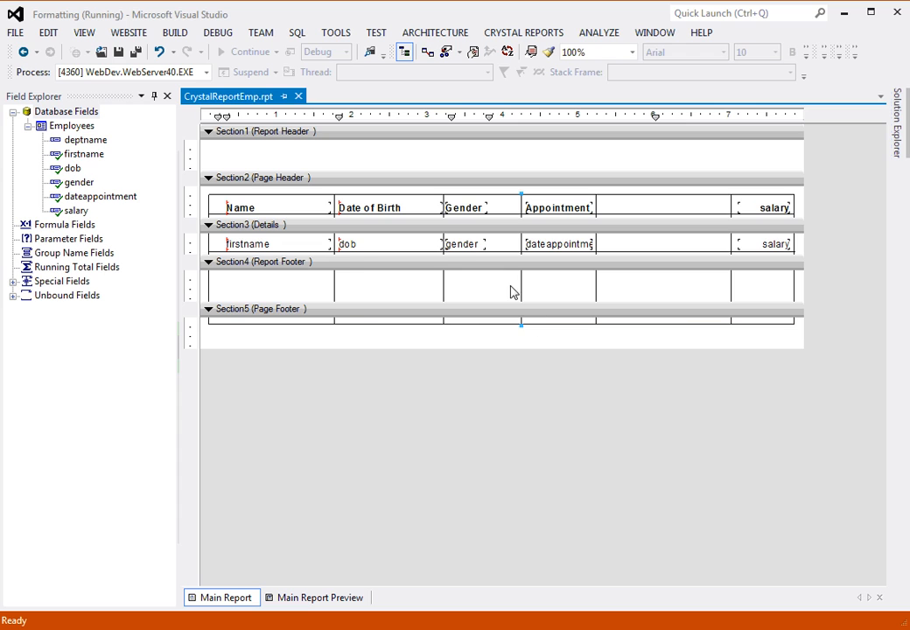
click(464, 245)
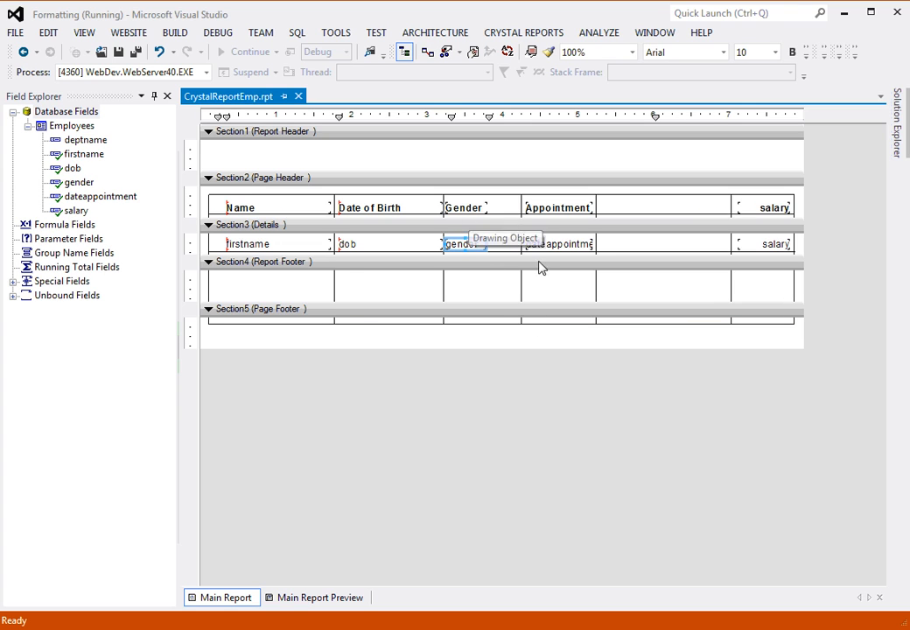
ctrl+click(466, 210)
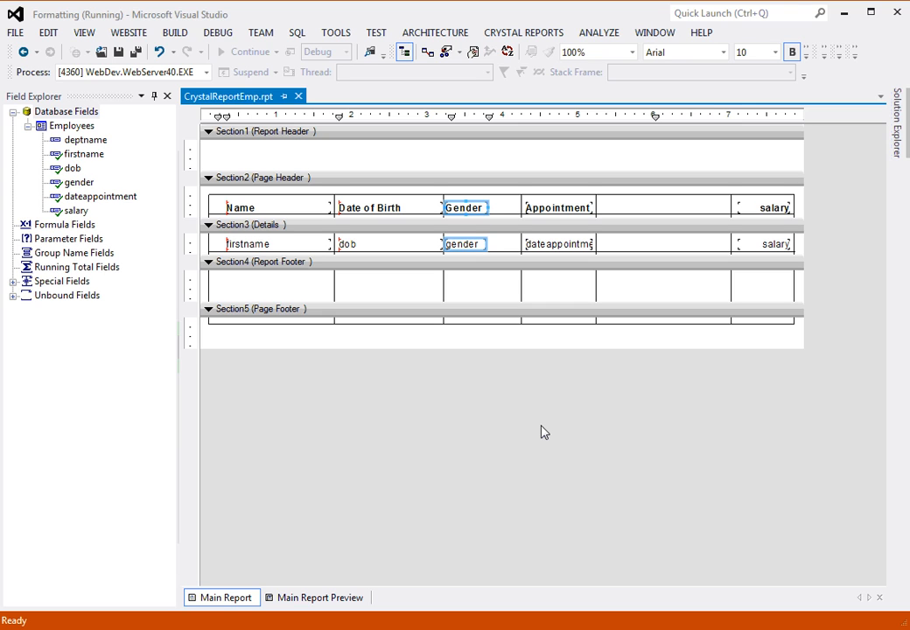
key(Right)
key(Right)
key(Right)
key(Right)
key(Right)
key(Right)
key(Right)
key(Right)
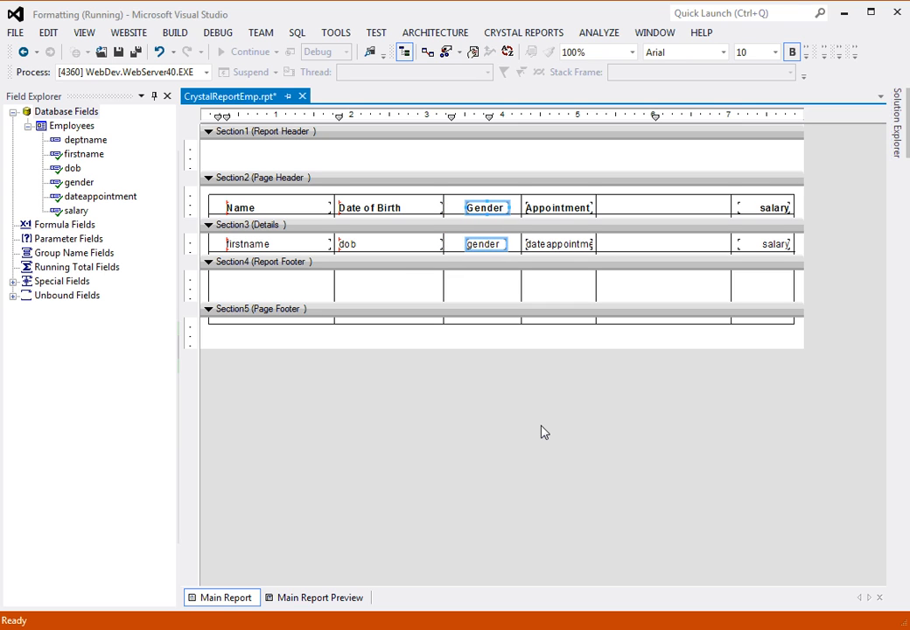
key(Right)
key(Right)
key(Right)
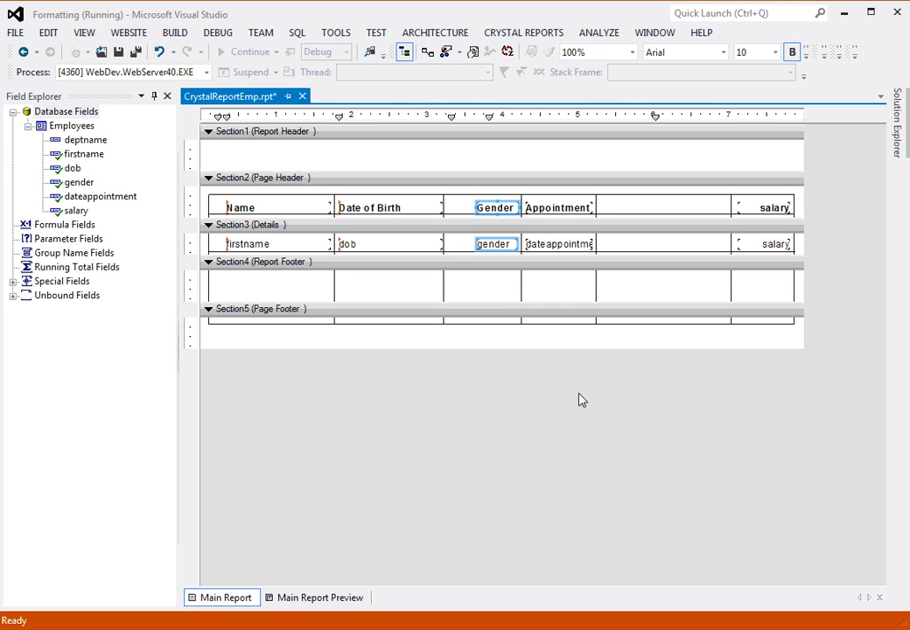
click(551, 337)
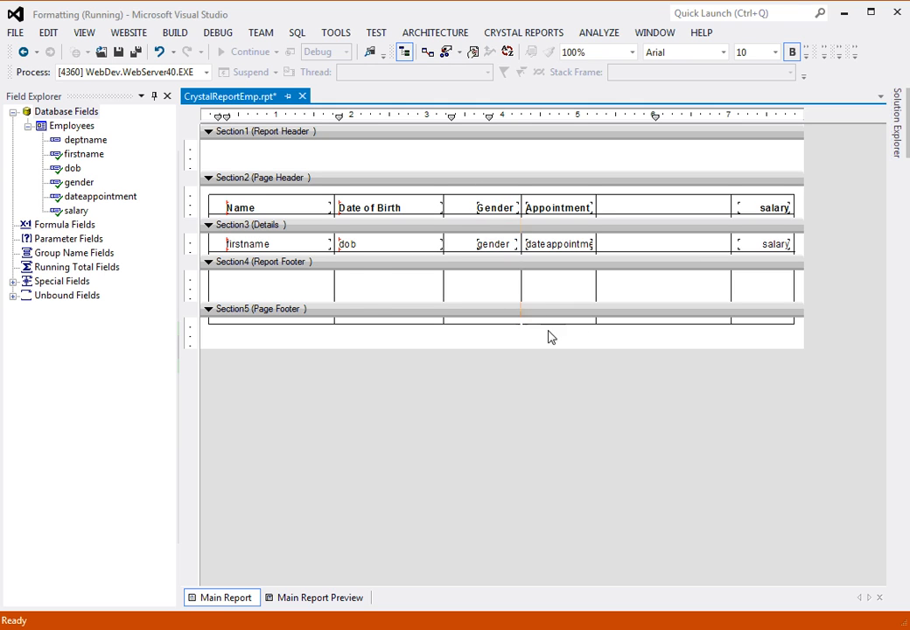
- Move the vertical line between the Date of Birth and Gender columns right until it sits just before the gender field
click(443, 294)
key(Right)
key(Right)
key(Right)
key(Right)
key(Right)
key(Right)
key(Right)
key(Right)
key(Right)
key(Right)
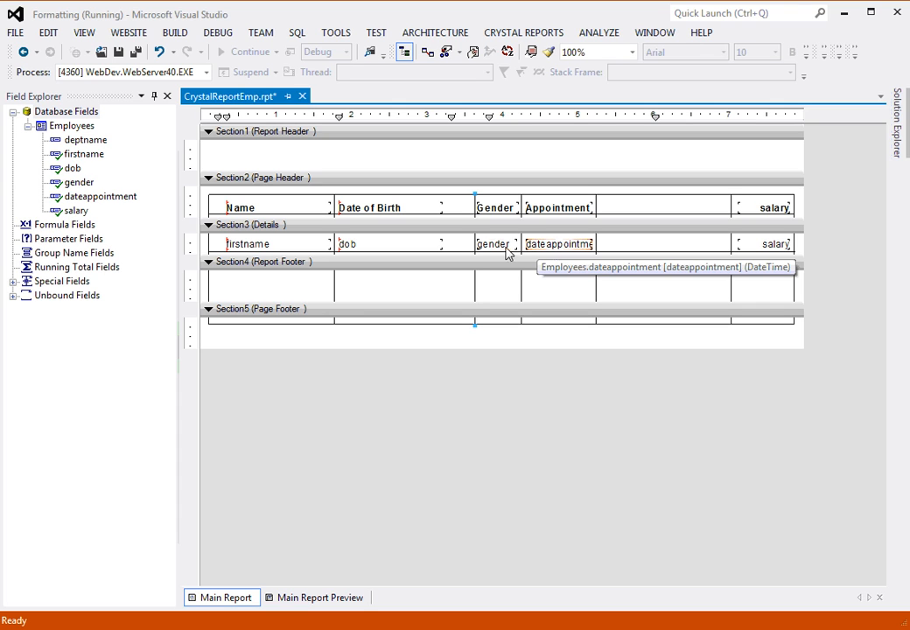
- Try giving the dateappointment field the same width as the dob field, and undo the change
click(555, 249)
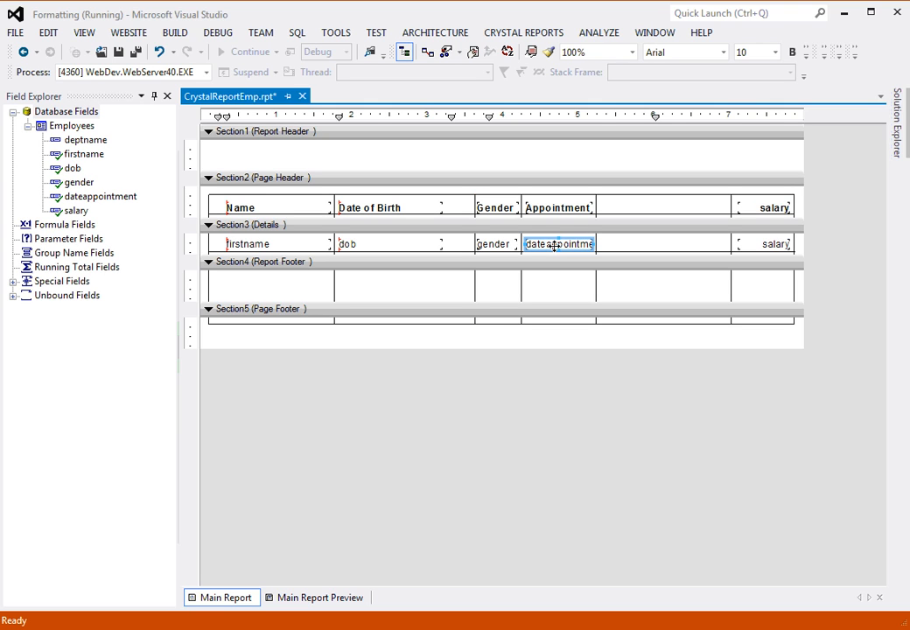
ctrl+click(382, 245)
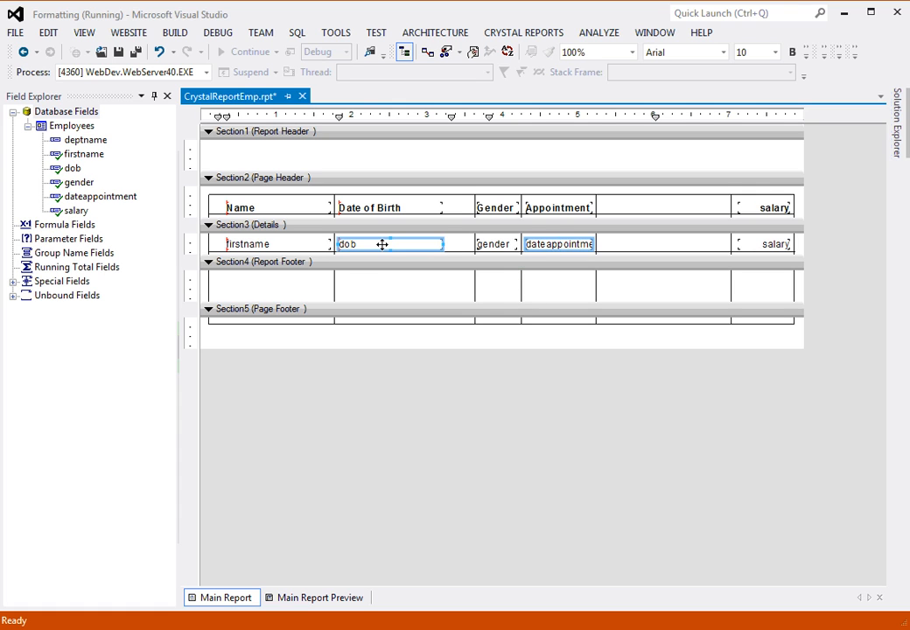
right_click(384, 248)
mouse_move(419, 298)
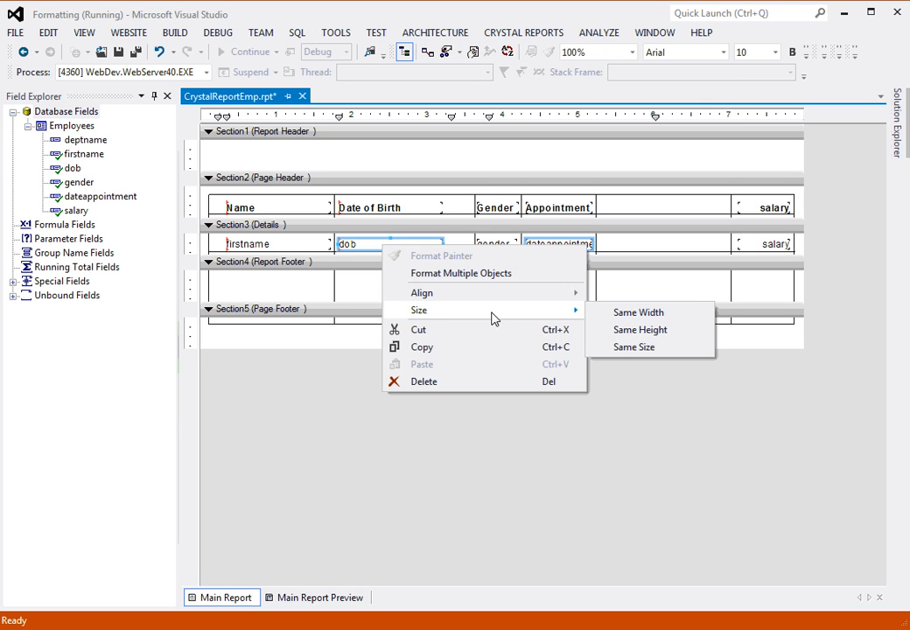
click(639, 313)
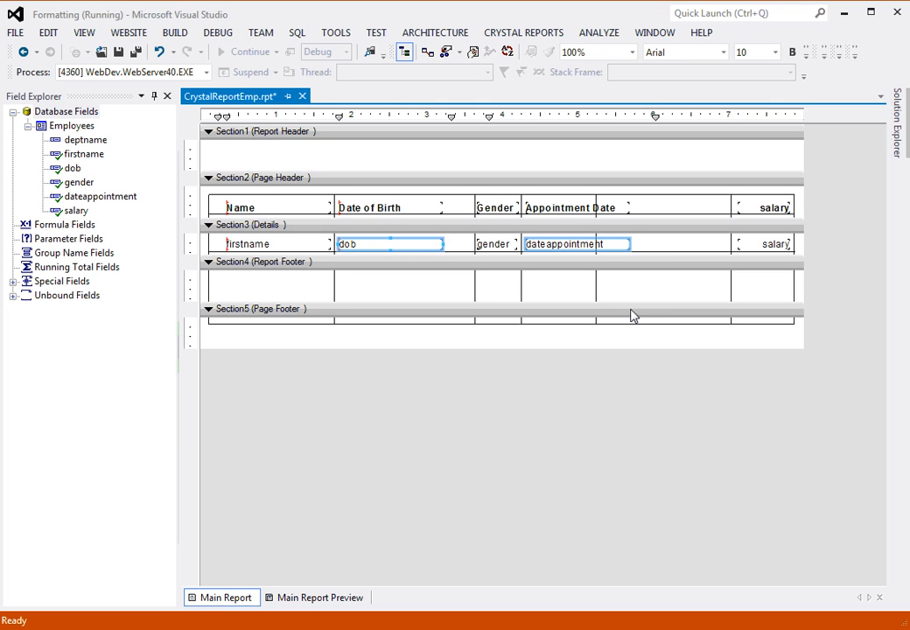
key(ctrl+z)
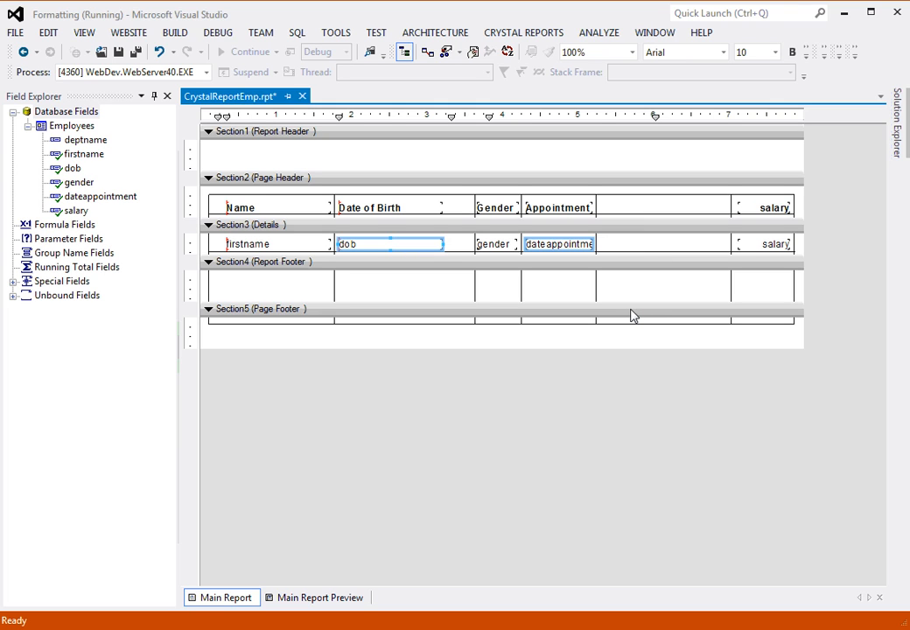
click(577, 281)
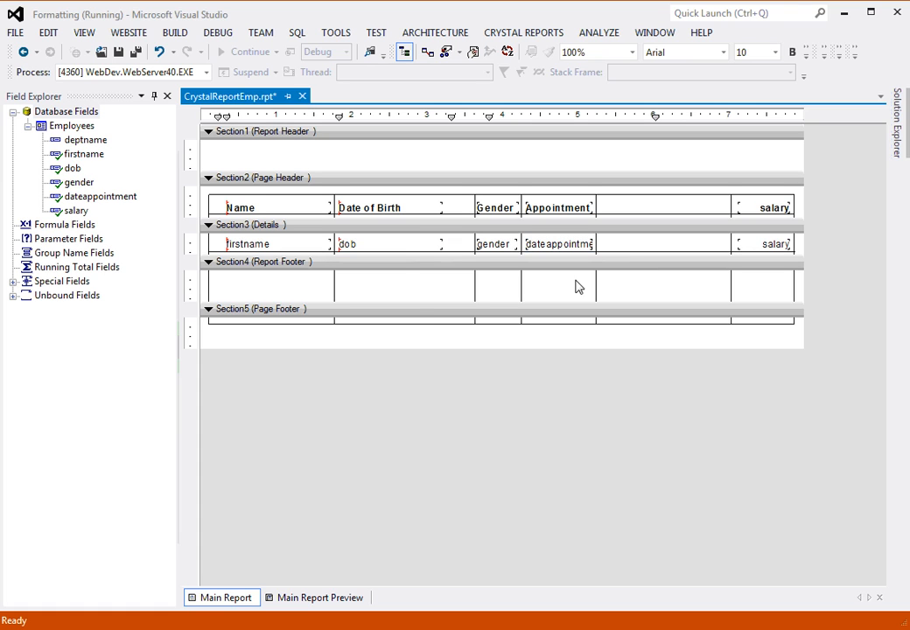
- Make the dob field the same width as the dateappointment field in the Details section
click(401, 246)
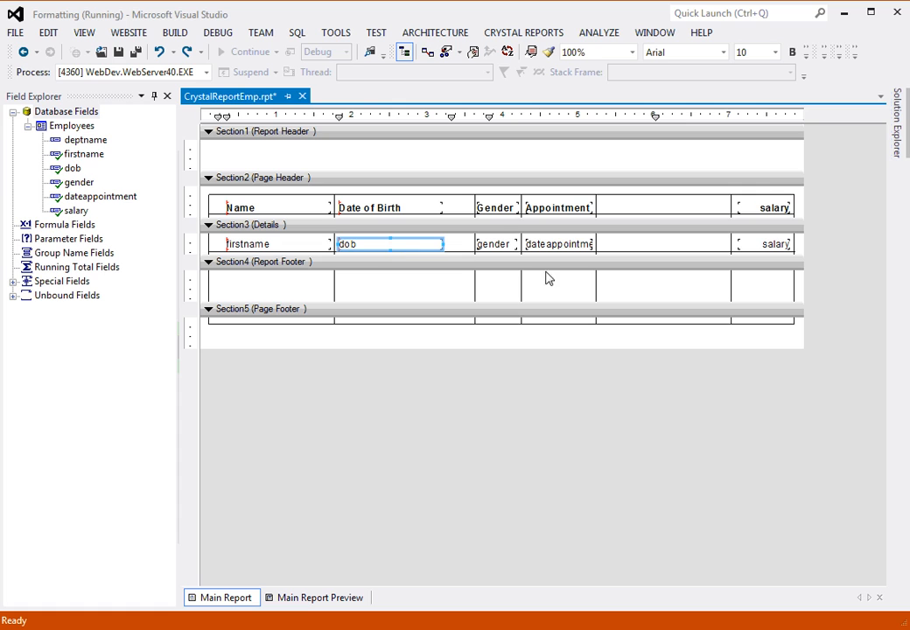
ctrl+click(546, 245)
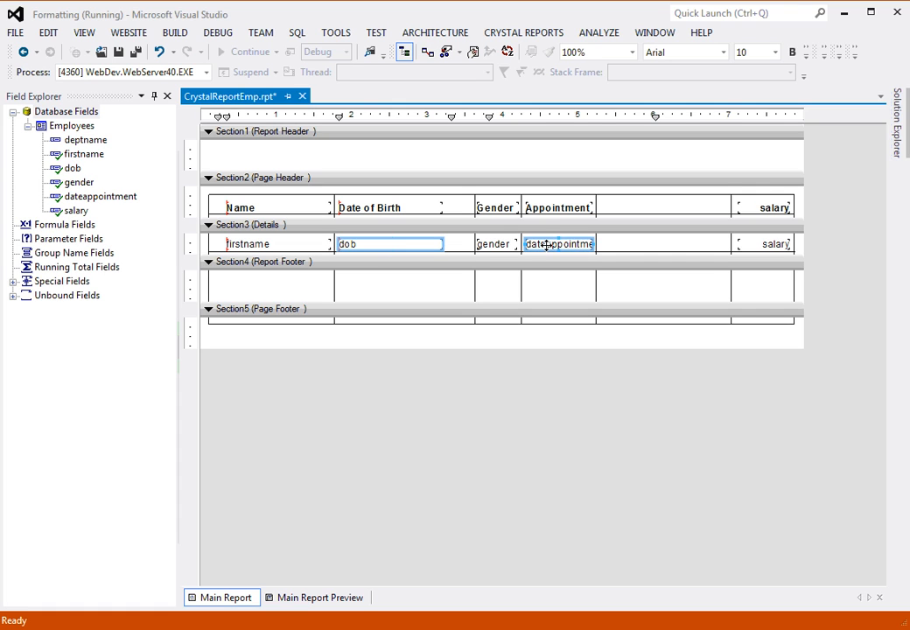
right_click(548, 248)
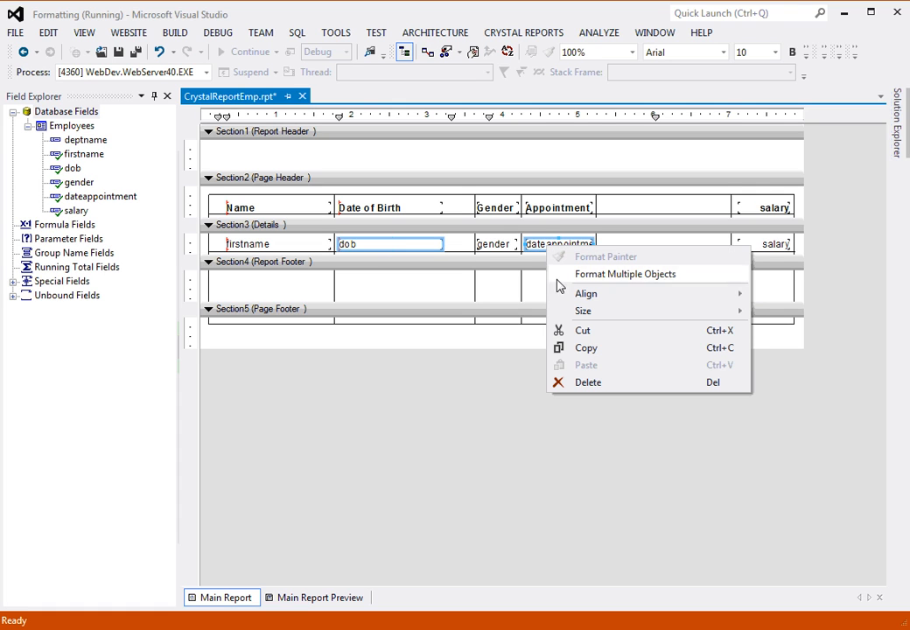
mouse_move(620, 312)
click(797, 315)
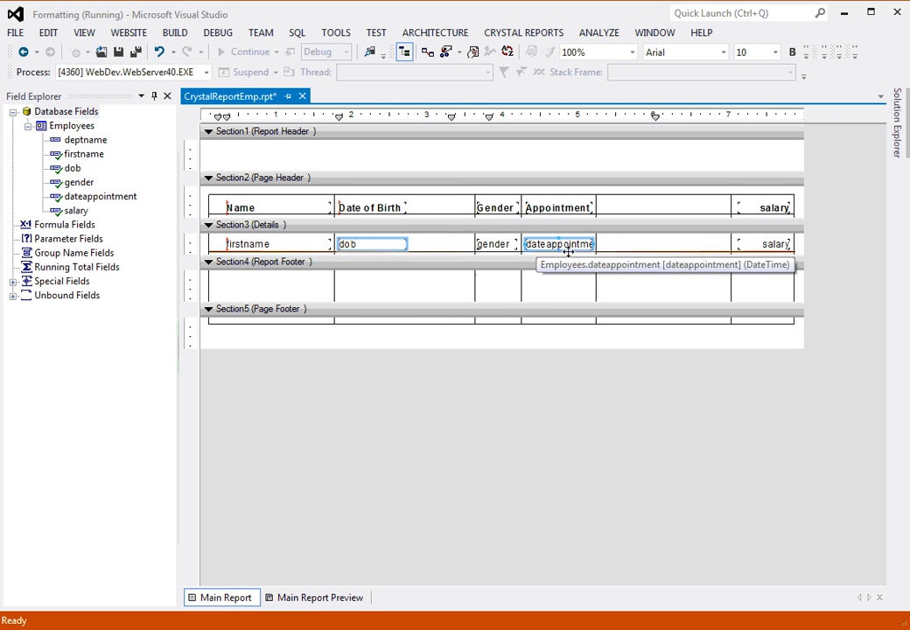
click(429, 248)
- Shift the Date of Birth heading and dob field together right, up to the line before the Gender column
click(372, 246)
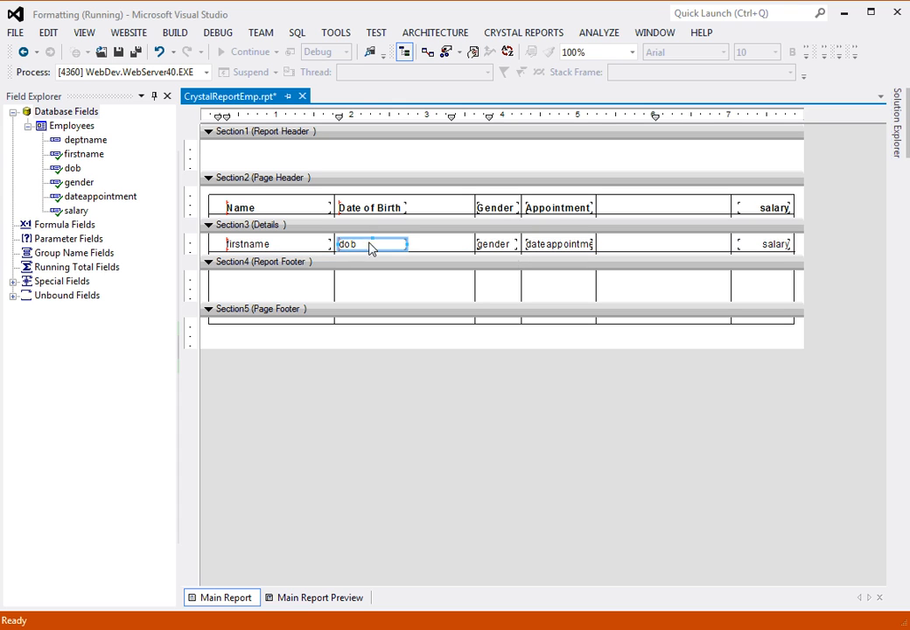
ctrl+click(378, 207)
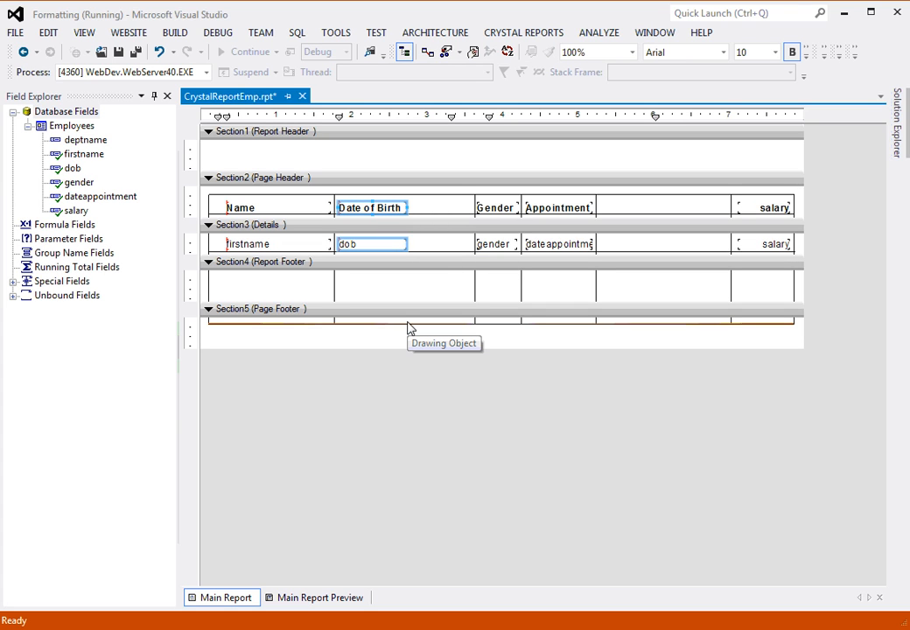
key(Right)
key(Right)
key(Right)
key(Right)
key(Right)
key(Right)
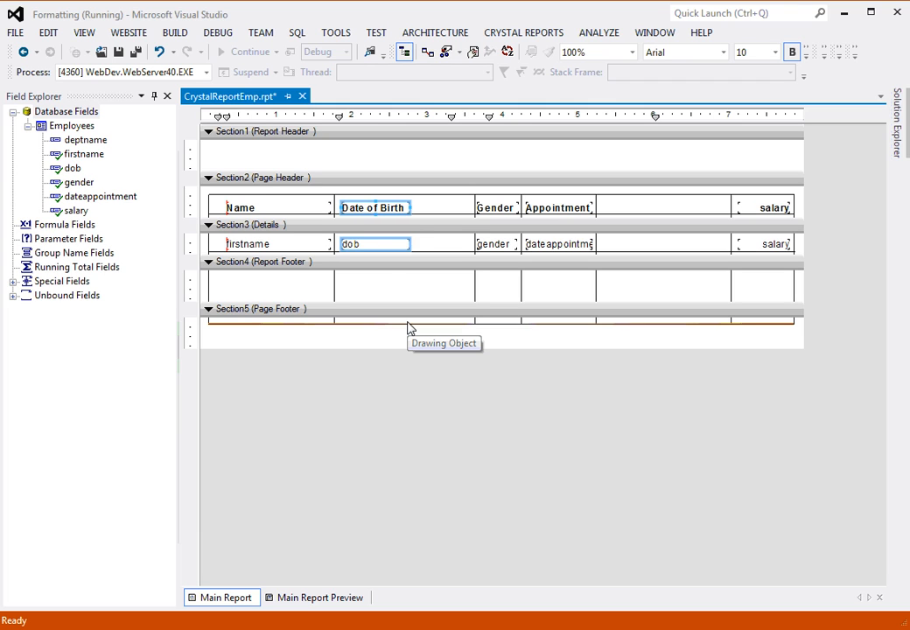
key(Right)
key(Right)
key(Right)
key(Right)
key(Right)
key(Right)
key(Right)
key(Right)
key(Right)
key(Right)
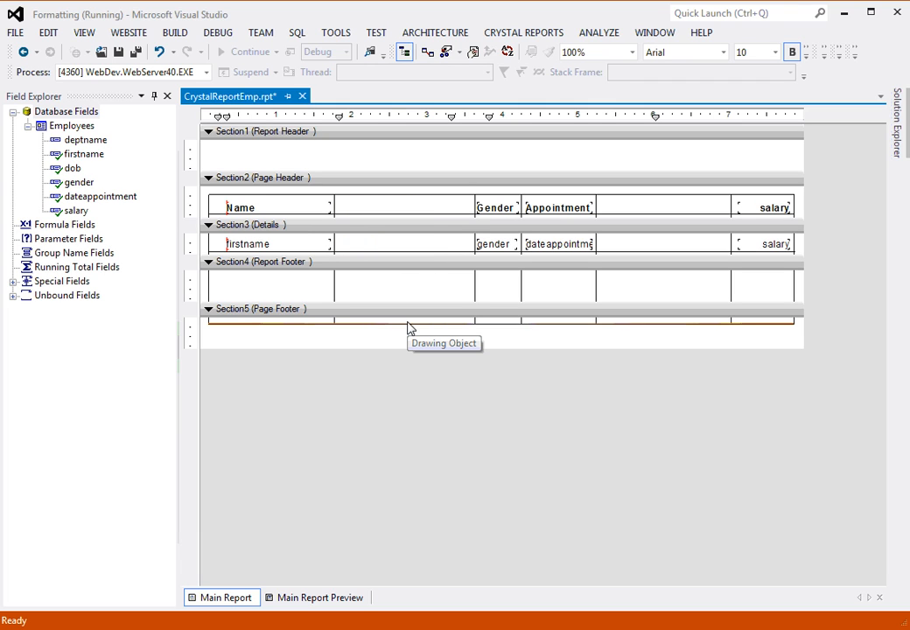
key(Right)
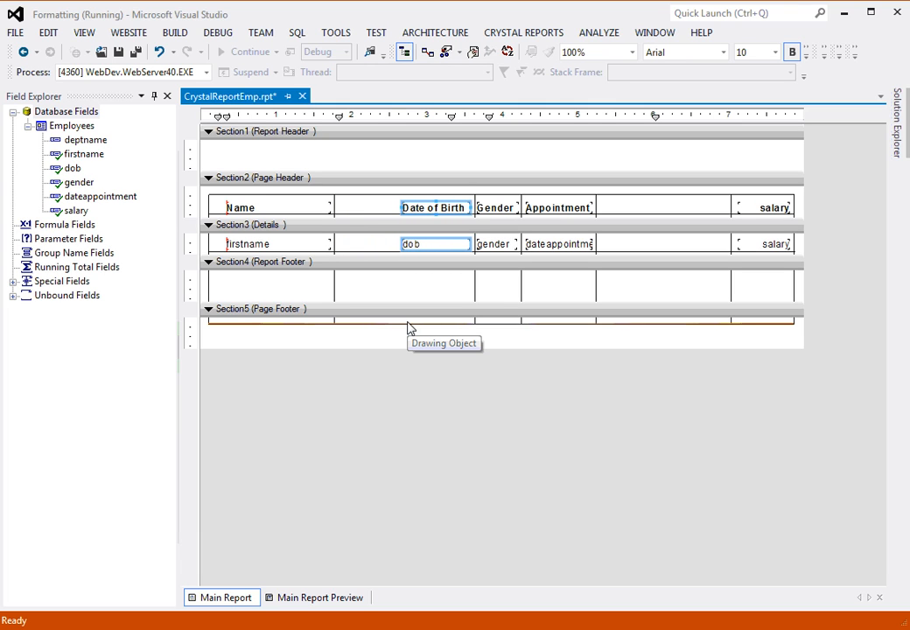
- Move the line between the Name and Date of Birth columns right to the dob field, and widen the firstname field towards it
click(335, 295)
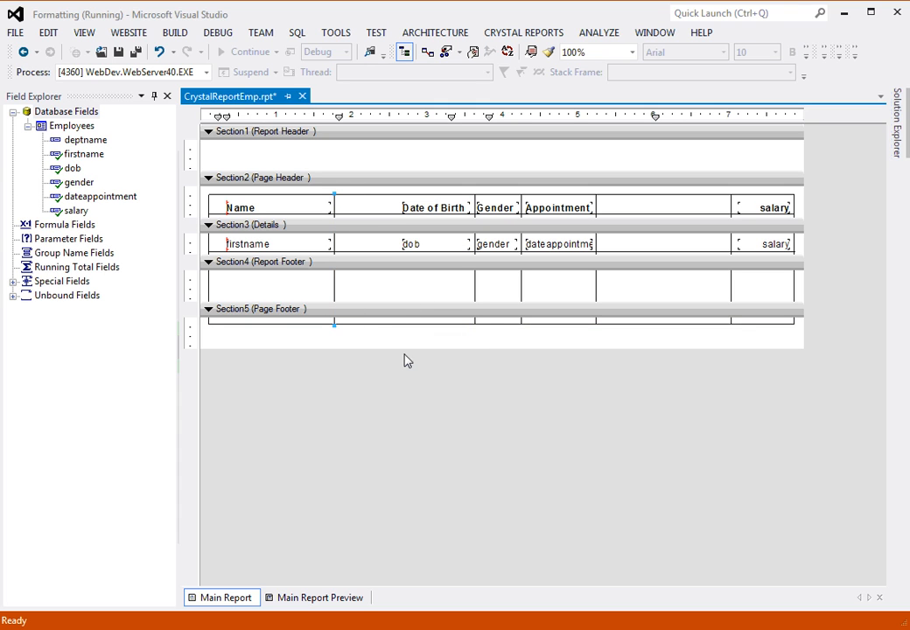
drag(335, 295, 398, 294)
click(262, 244)
drag(340, 244, 391, 246)
click(415, 339)
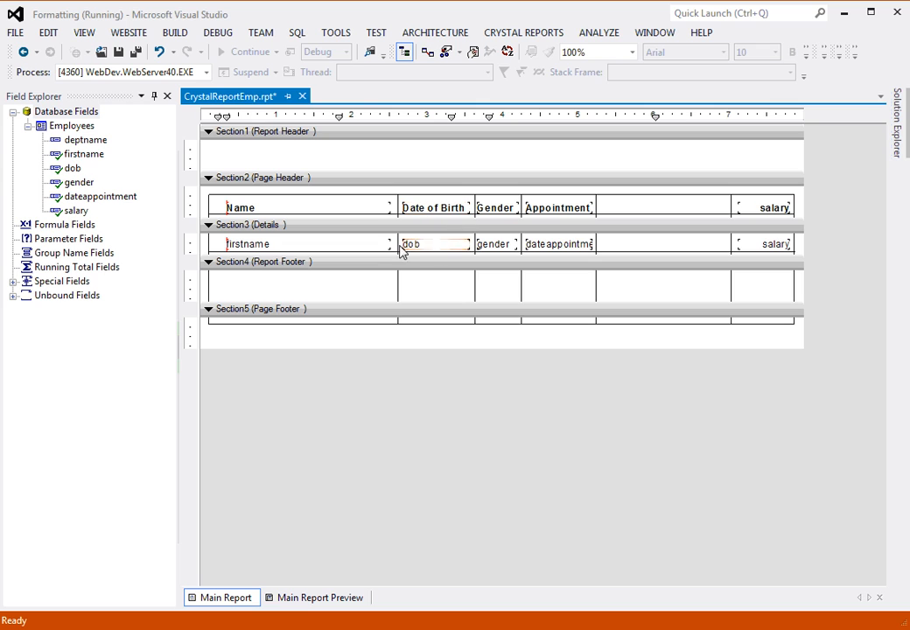
- Move the Name, Date of Birth, Gender, Appointment and salary headings together up slightly within the Page Header row
click(767, 216)
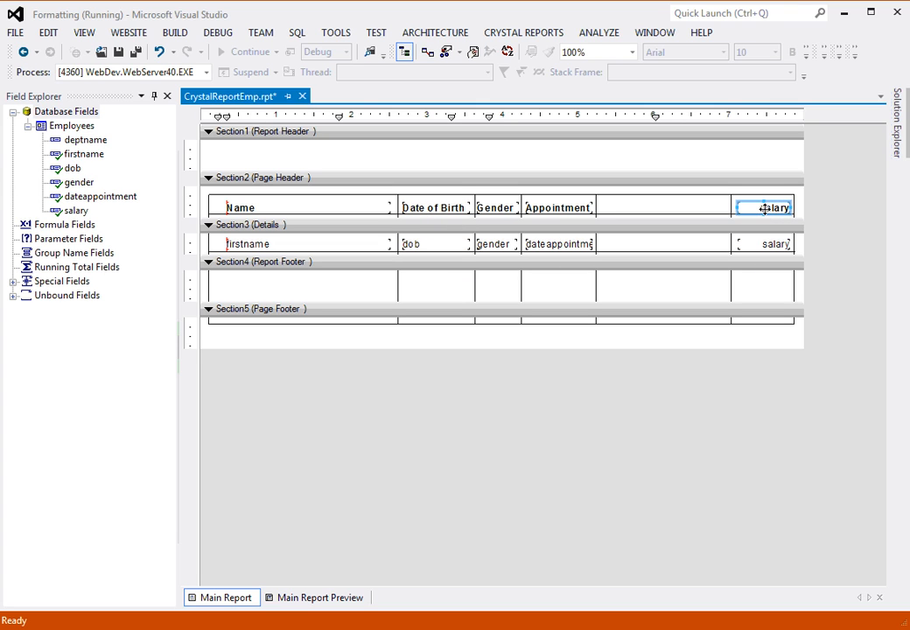
ctrl+click(575, 210)
ctrl+click(480, 212)
ctrl+click(443, 211)
ctrl+click(311, 213)
key(Delete)
key(ctrl+z)
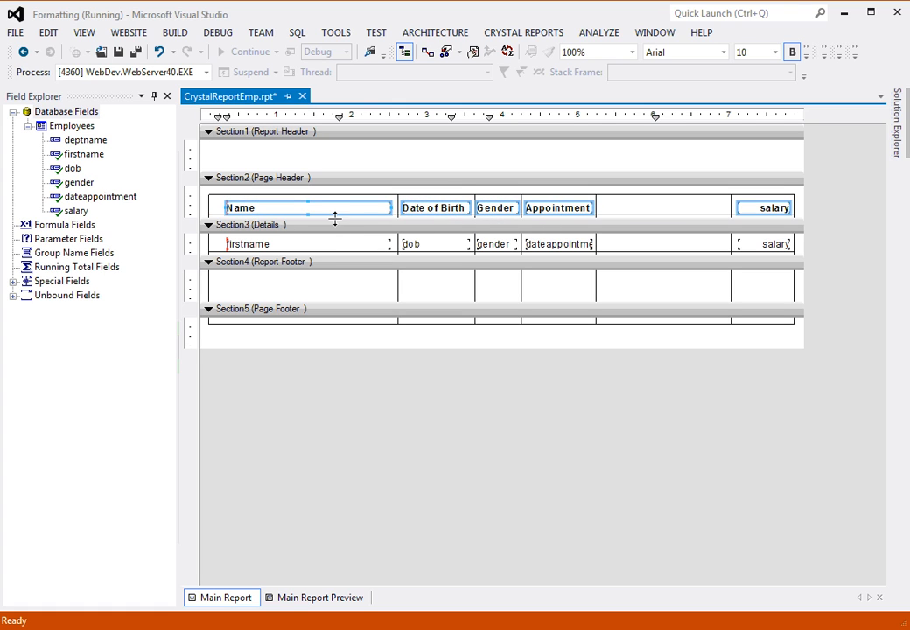
drag(309, 202, 309, 200)
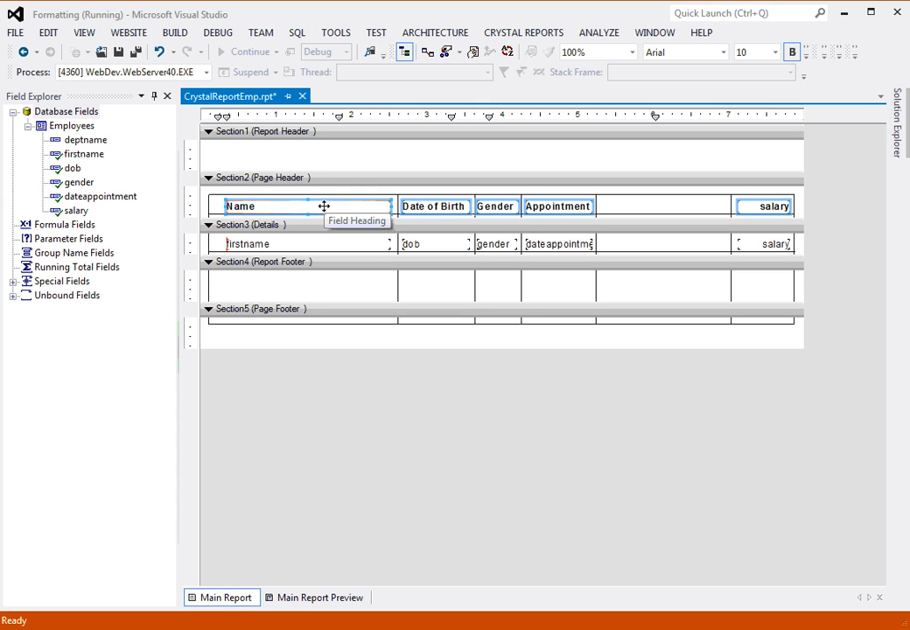
- Align the tops of all the selected Page Header headings and deselect them
right_click(326, 206)
mouse_move(369, 272)
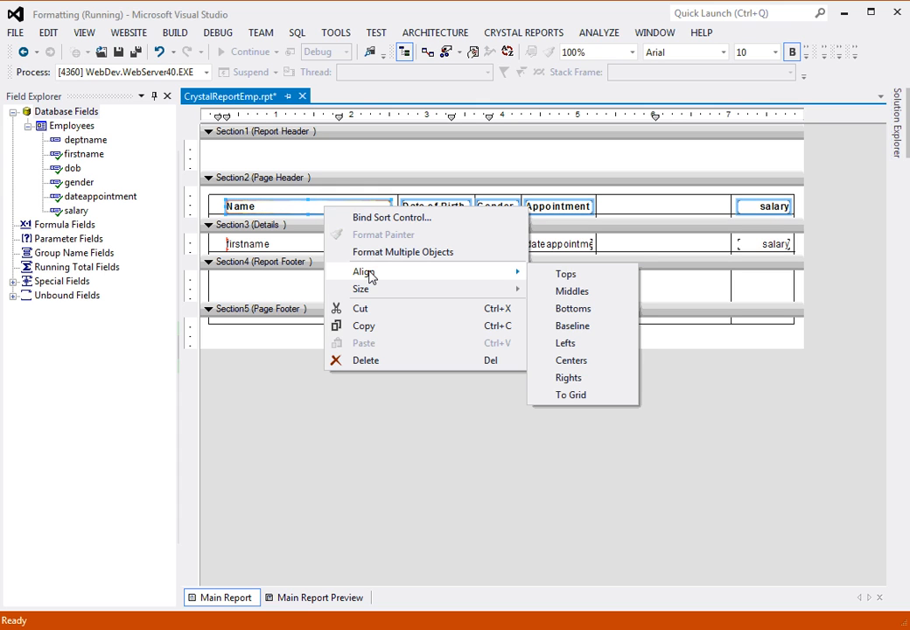
click(573, 276)
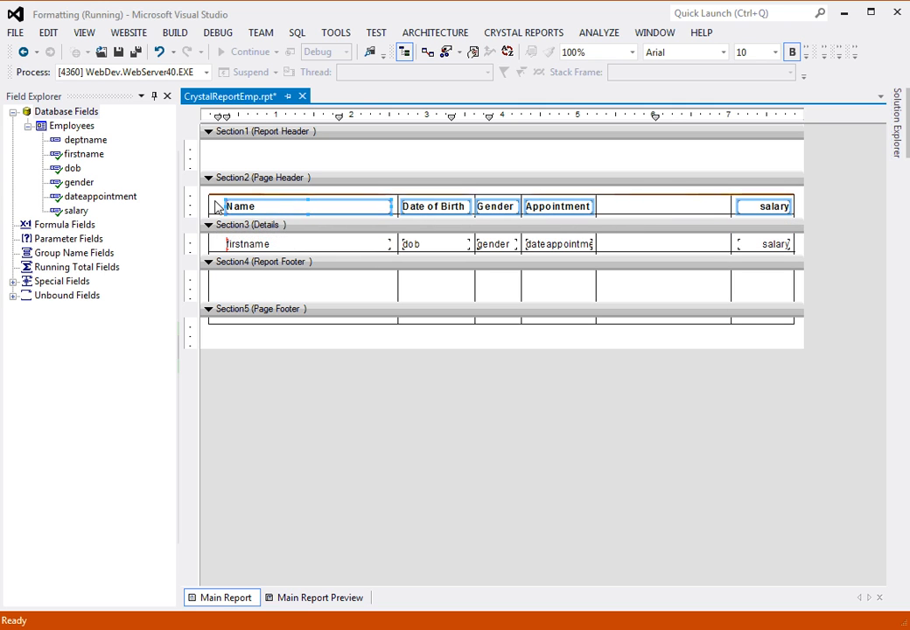
click(576, 341)
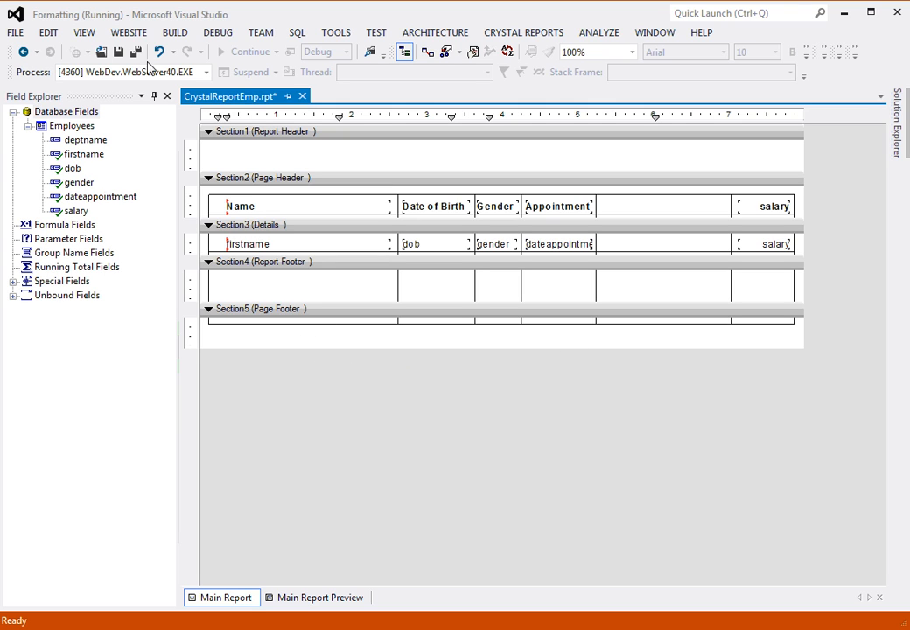
- Save the report and reload it in the browser to check the column layout and the Gender values
click(119, 56)
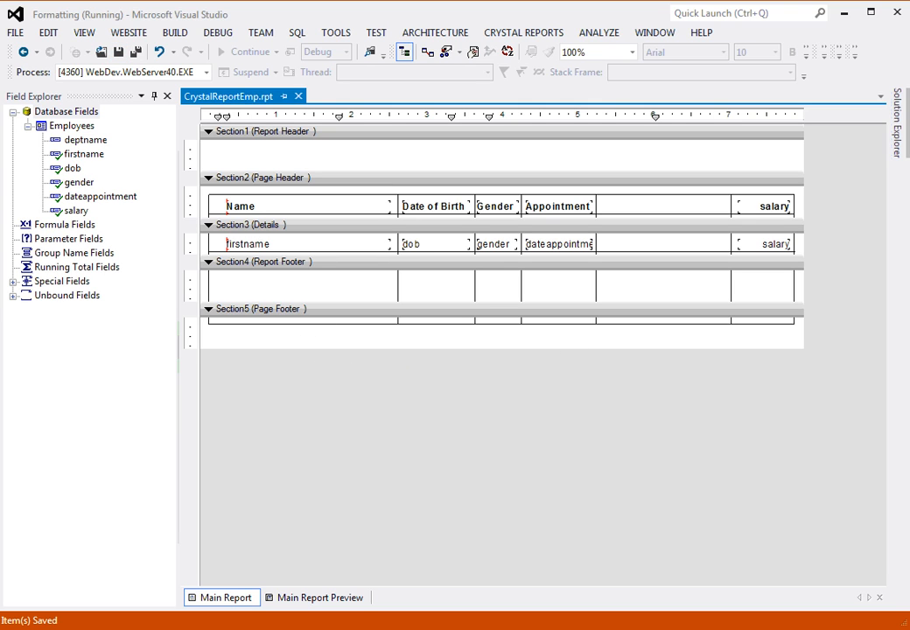
click(381, 587)
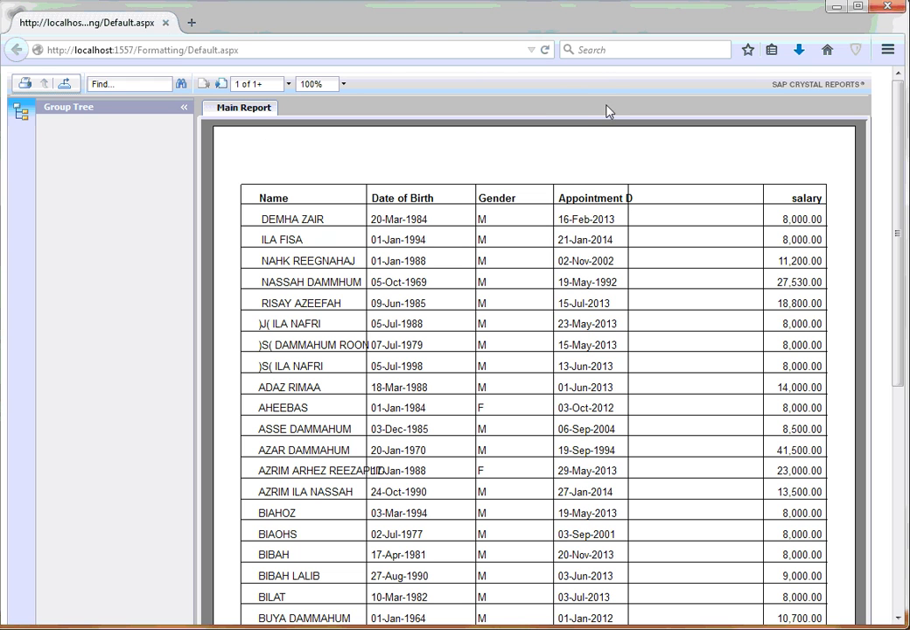
click(544, 50)
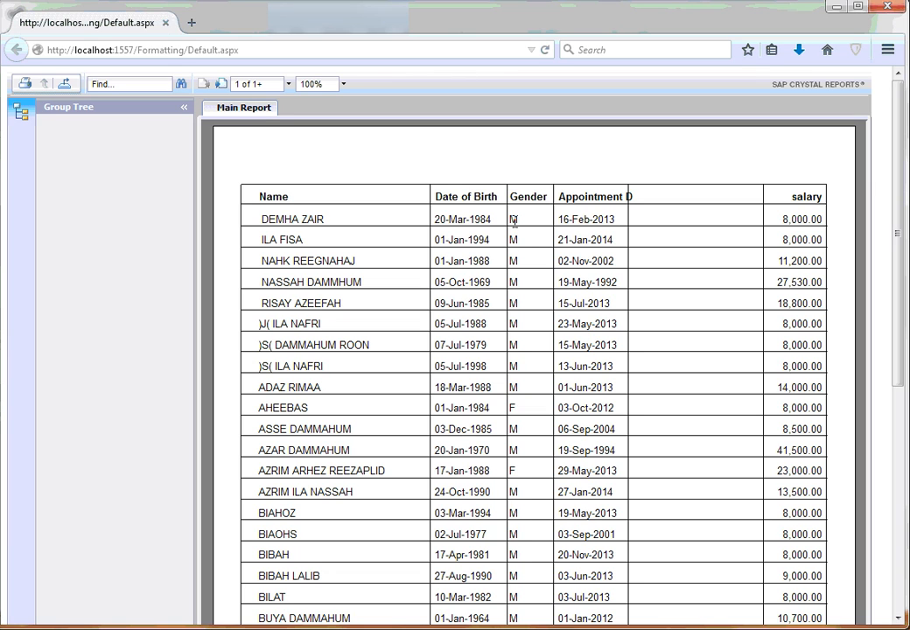
double_click(512, 407)
click(289, 629)
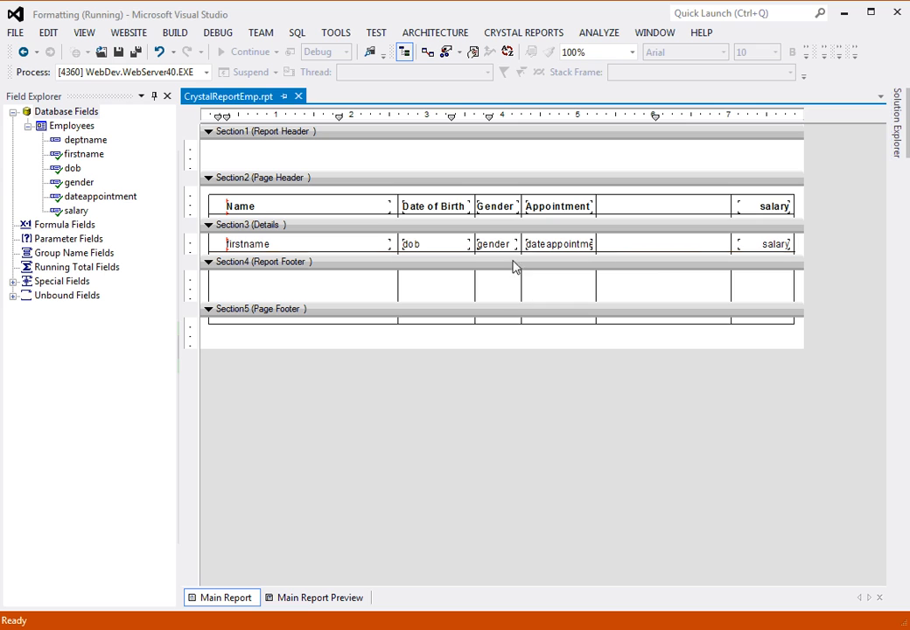
- Center the text of the gender field in the Details section
click(498, 245)
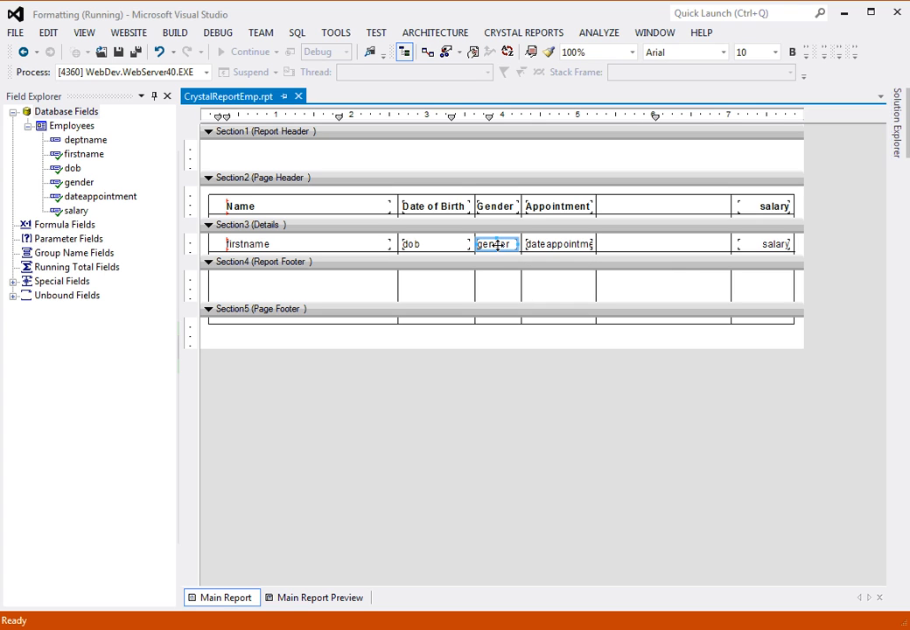
right_click(498, 246)
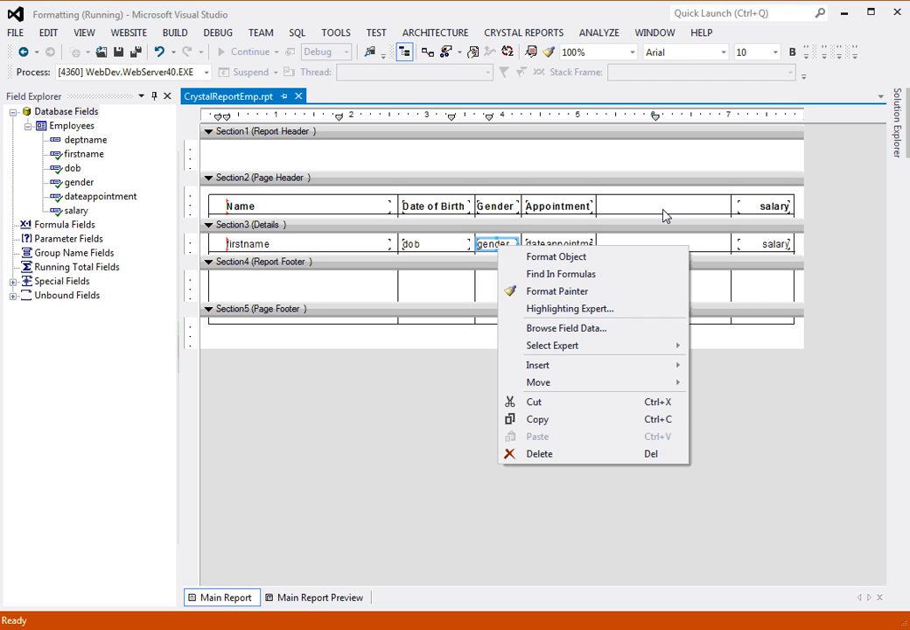
click(806, 56)
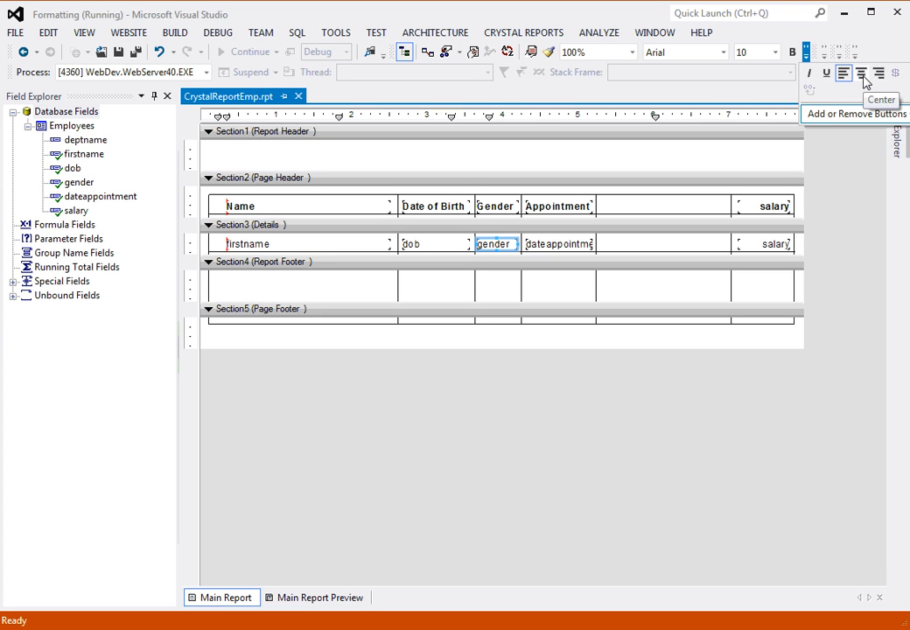
click(862, 75)
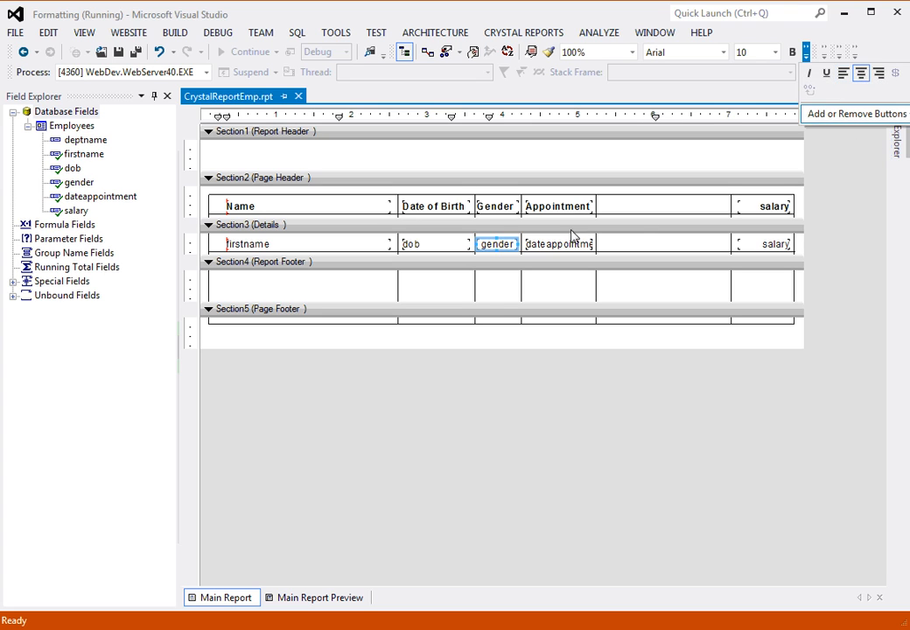
click(502, 295)
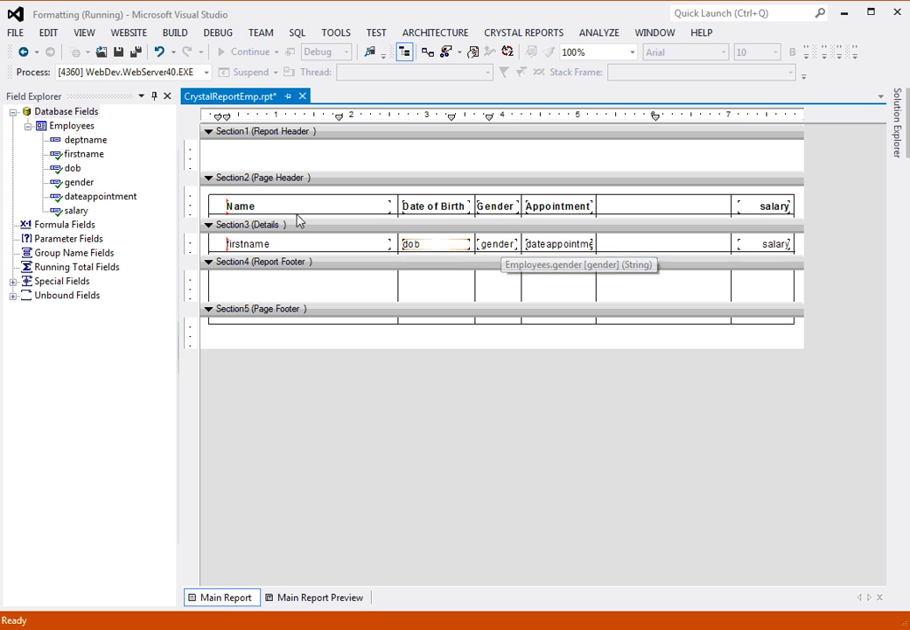
- Save the report and reload it in the browser to check the Gender, Appointment and salary columns
click(133, 54)
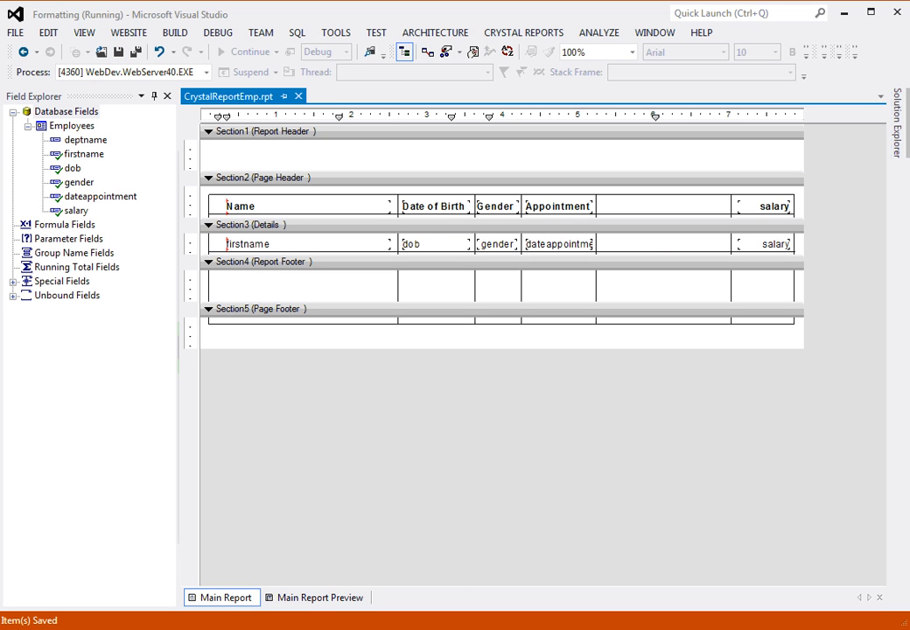
key(alt+Tab)
click(550, 50)
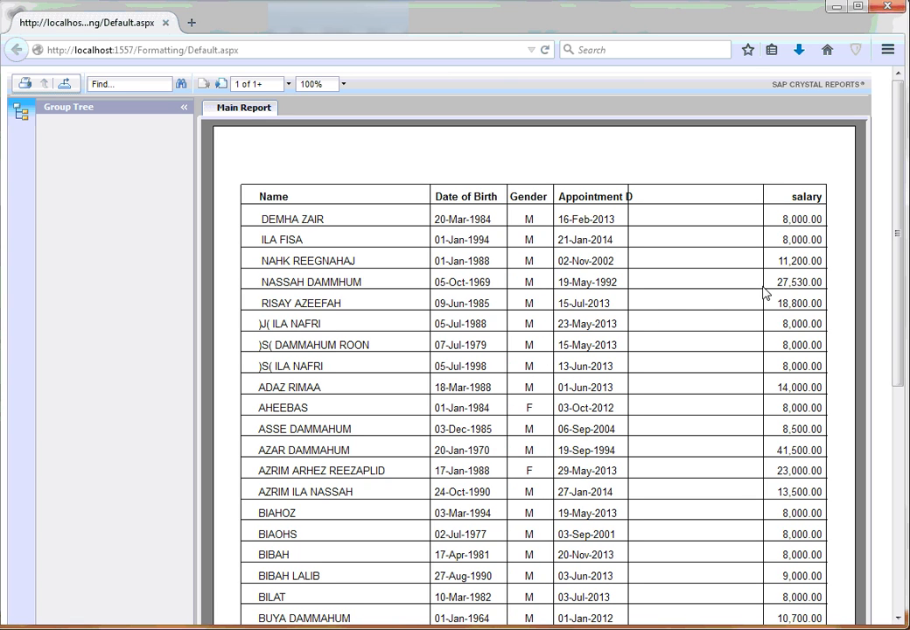
drag(559, 198, 634, 197)
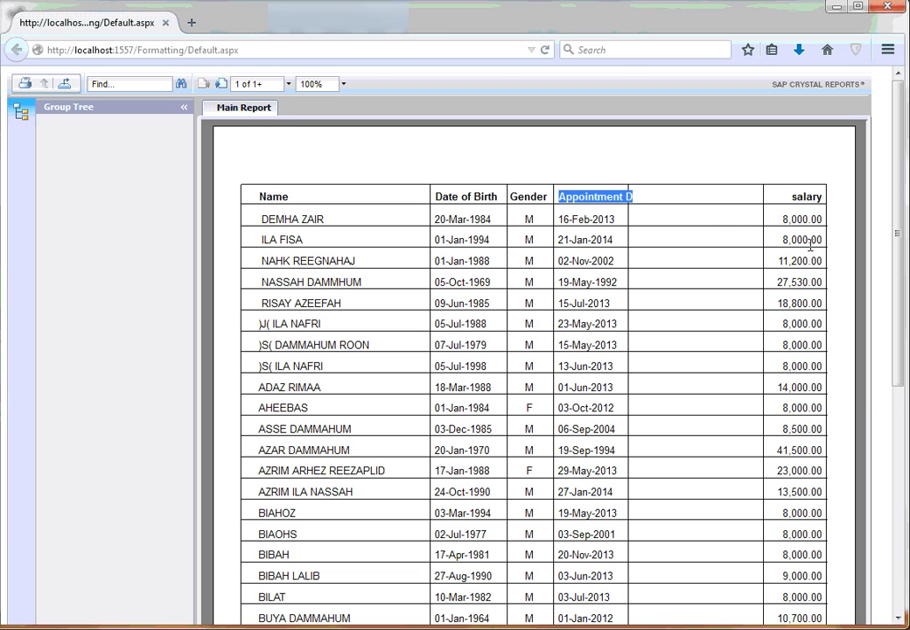
double_click(802, 198)
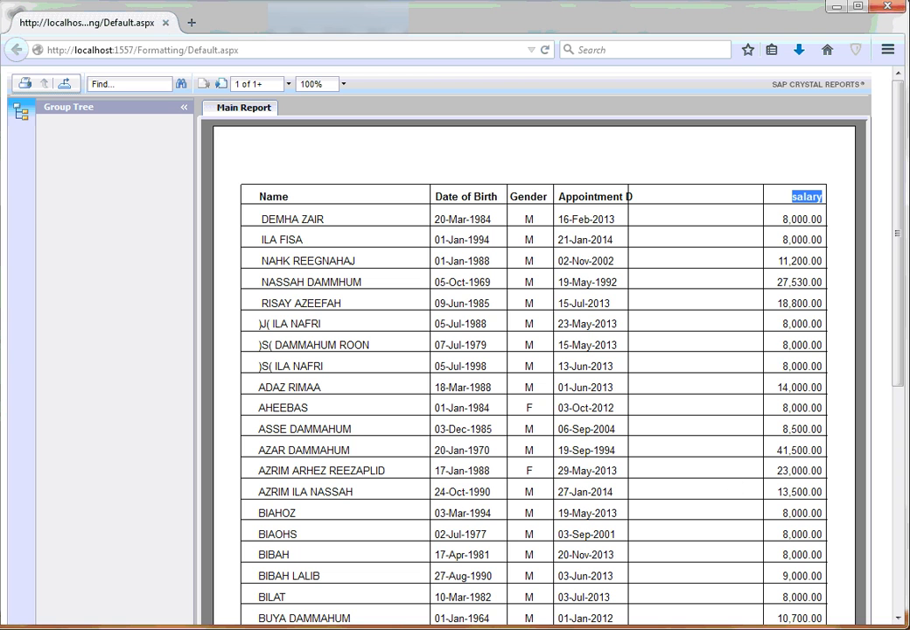
key(alt+F4)
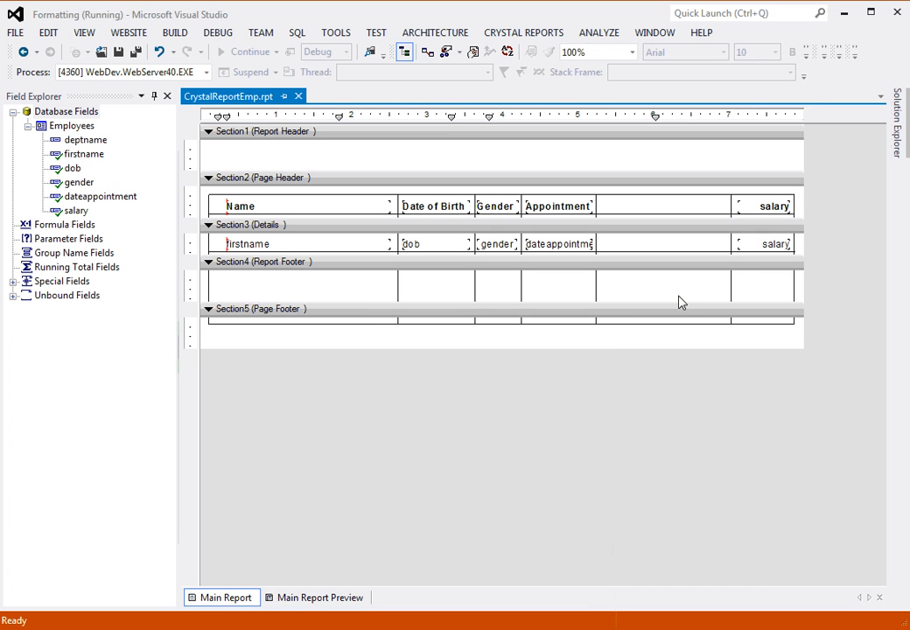
- Format the salary field in the Details section with the (1,123) number style
click(761, 244)
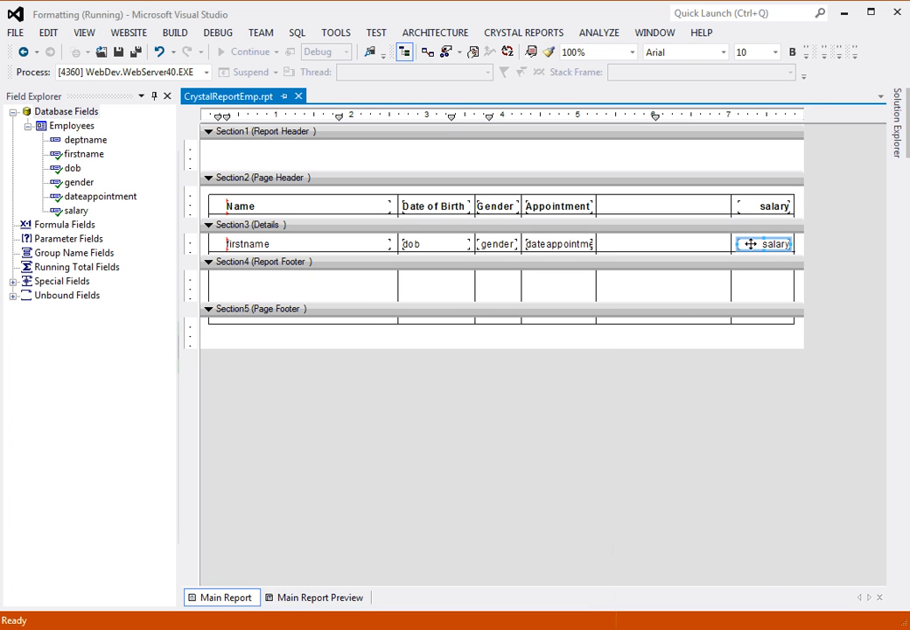
right_click(748, 250)
click(770, 254)
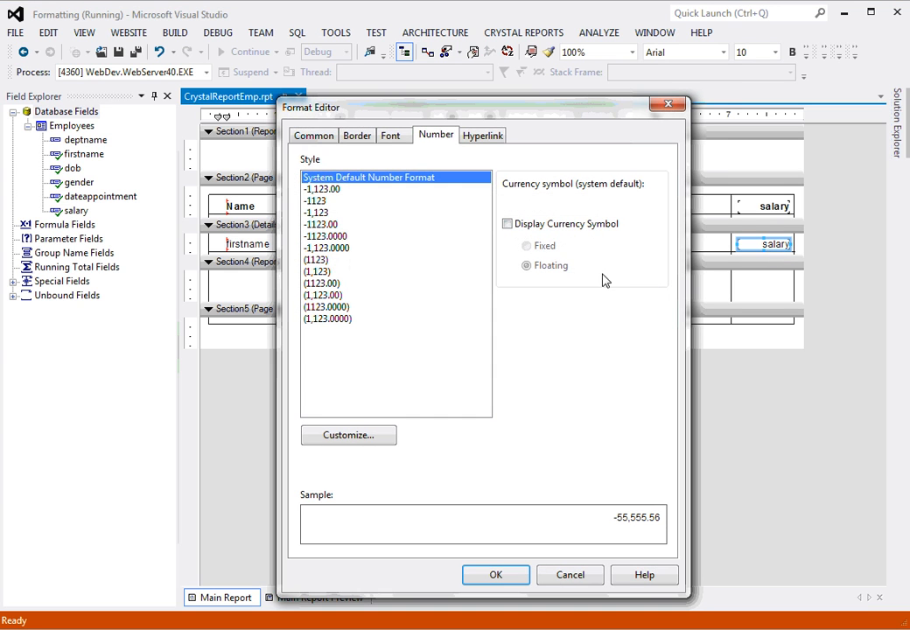
drag(509, 110, 545, 101)
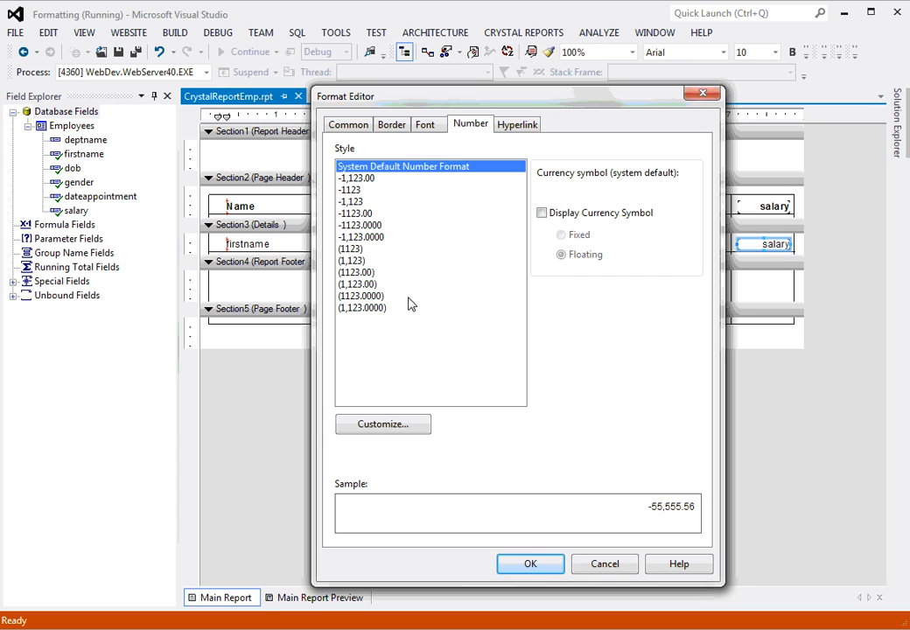
click(357, 249)
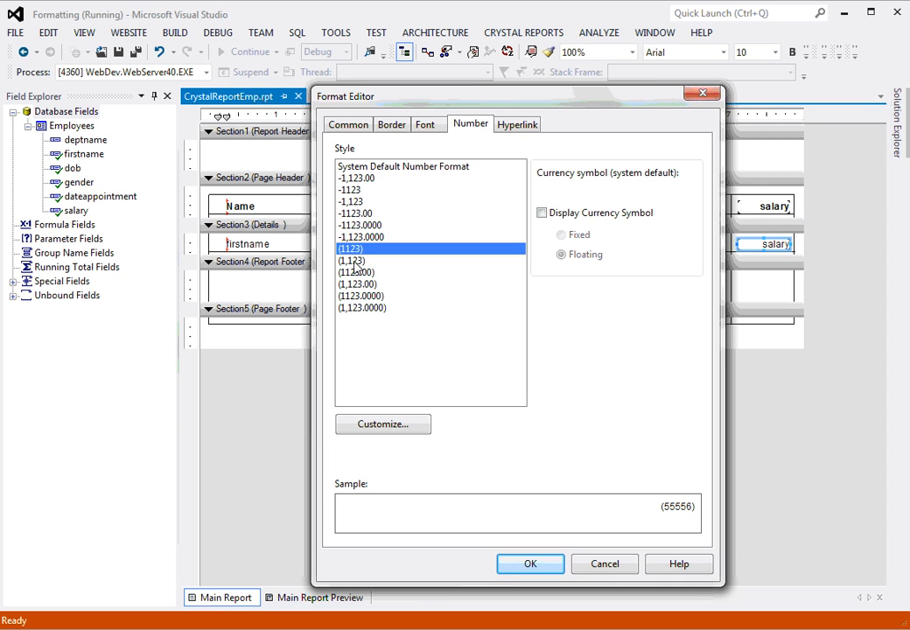
click(352, 262)
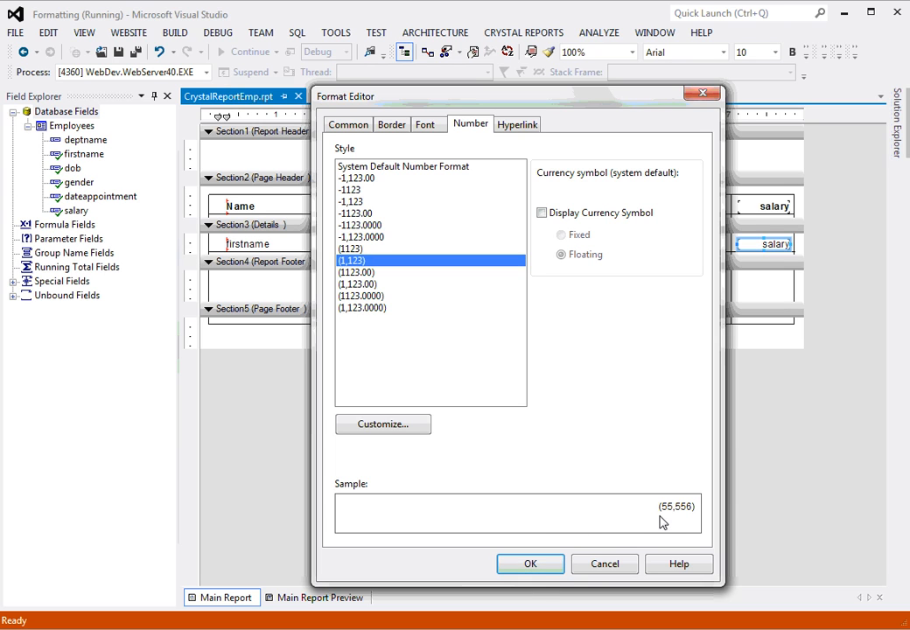
click(535, 567)
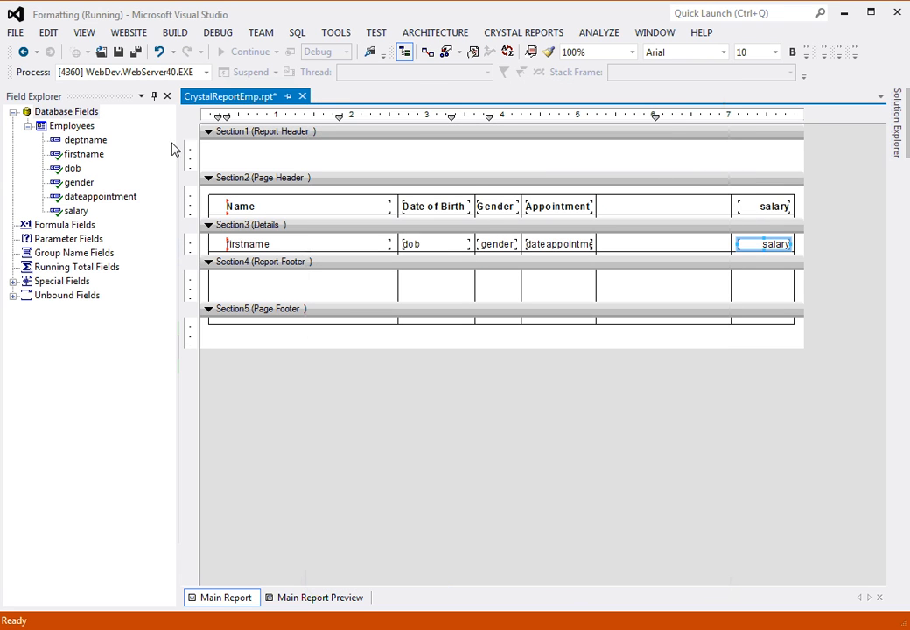
- Save the report and reload it in the browser to check the number format of the salary column
click(118, 52)
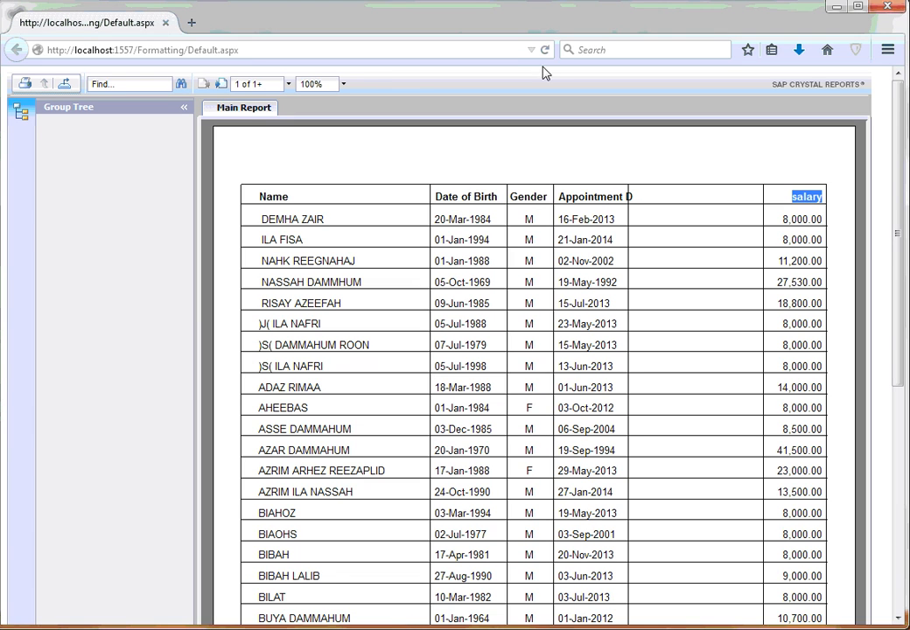
click(544, 51)
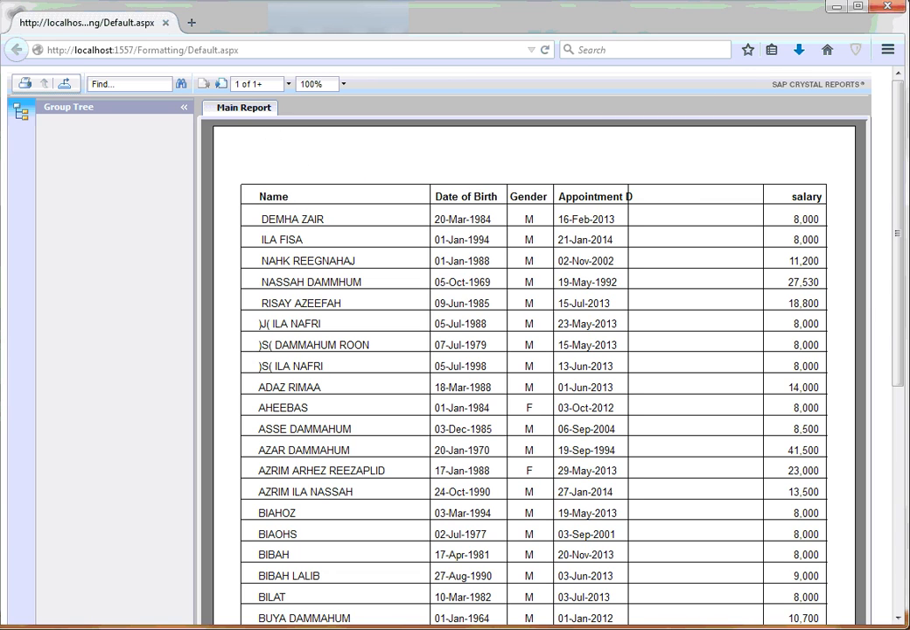
click(342, 629)
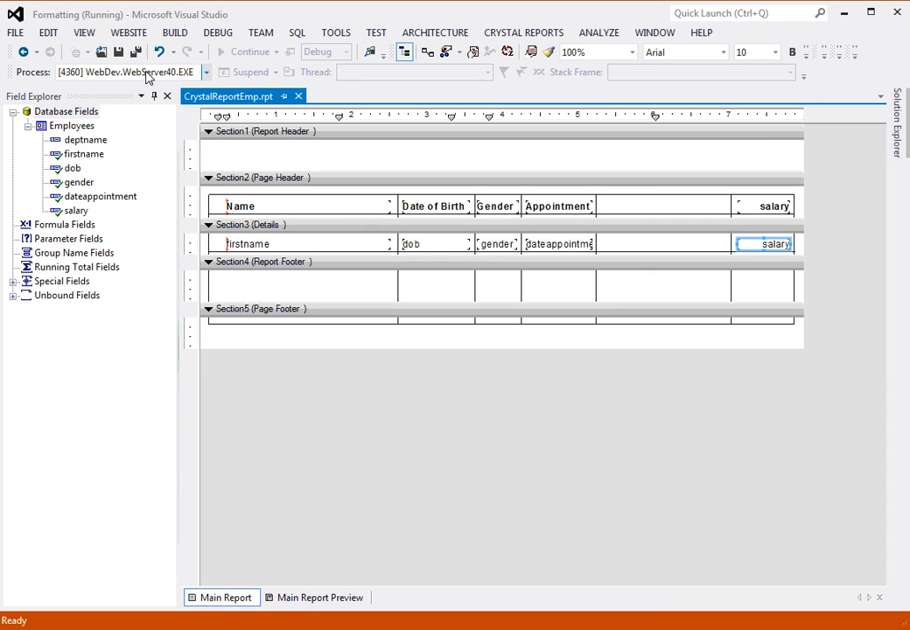
- Insert a text object reading "Employees Report" at the left edge of the Report Header section
right_click(329, 155)
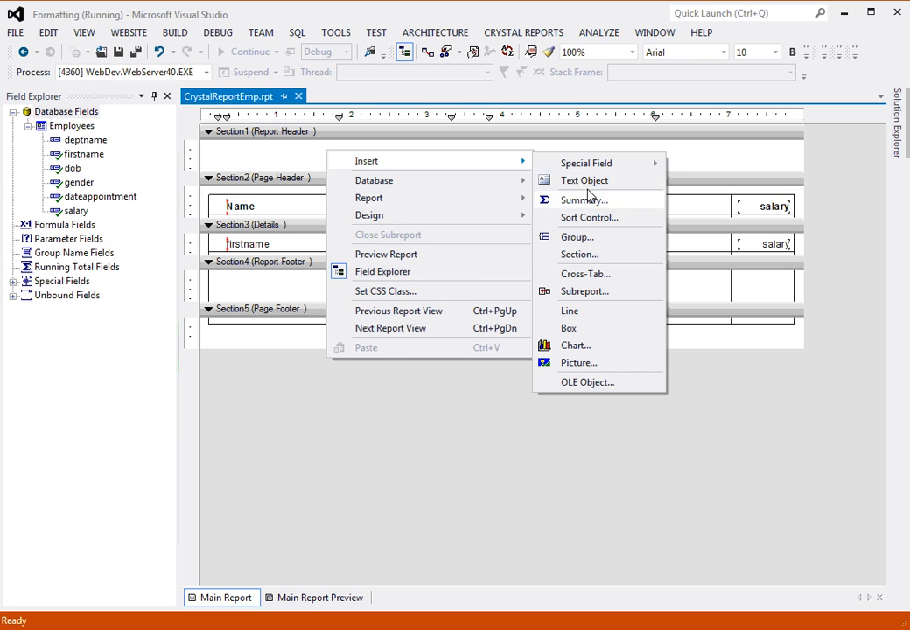
click(588, 182)
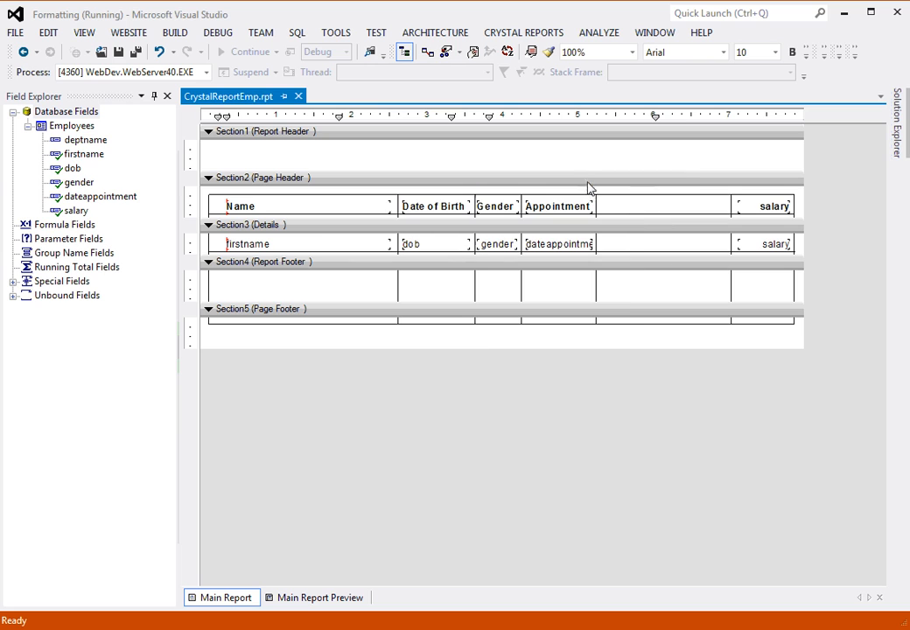
click(212, 150)
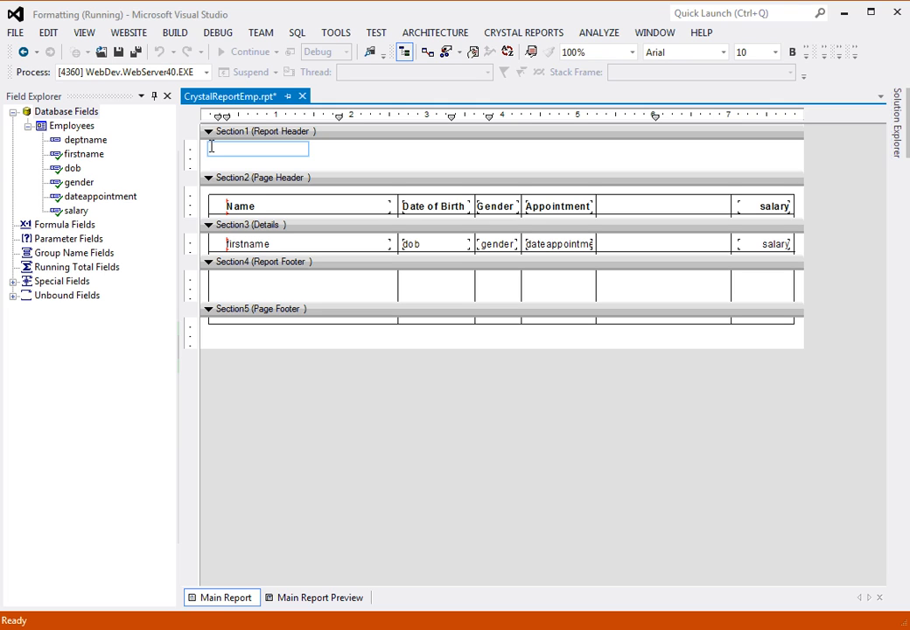
text(Employees Report)
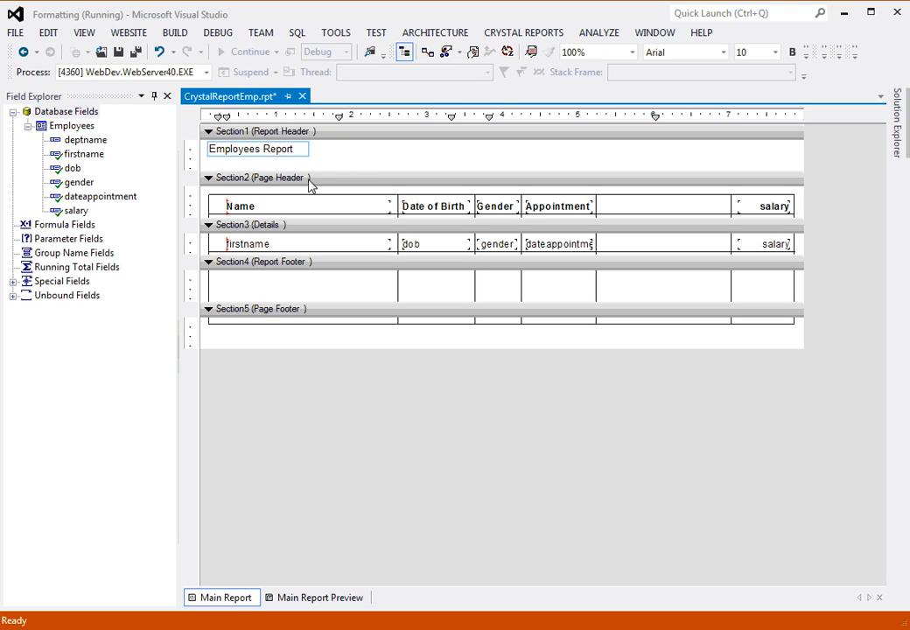
- Set the "Employees Report" title to font size 24 and enlarge its text object until the whole title fits
click(280, 154)
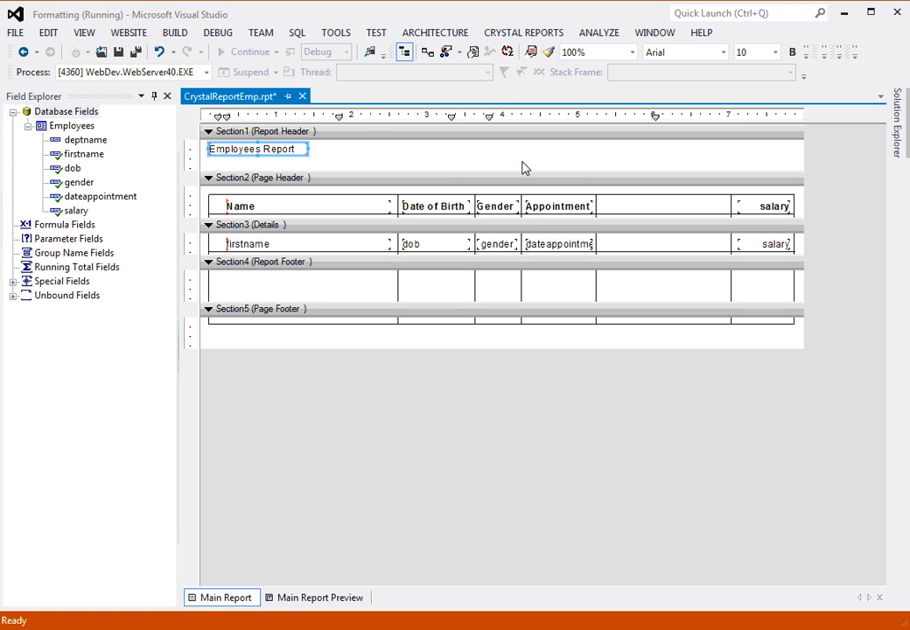
click(776, 52)
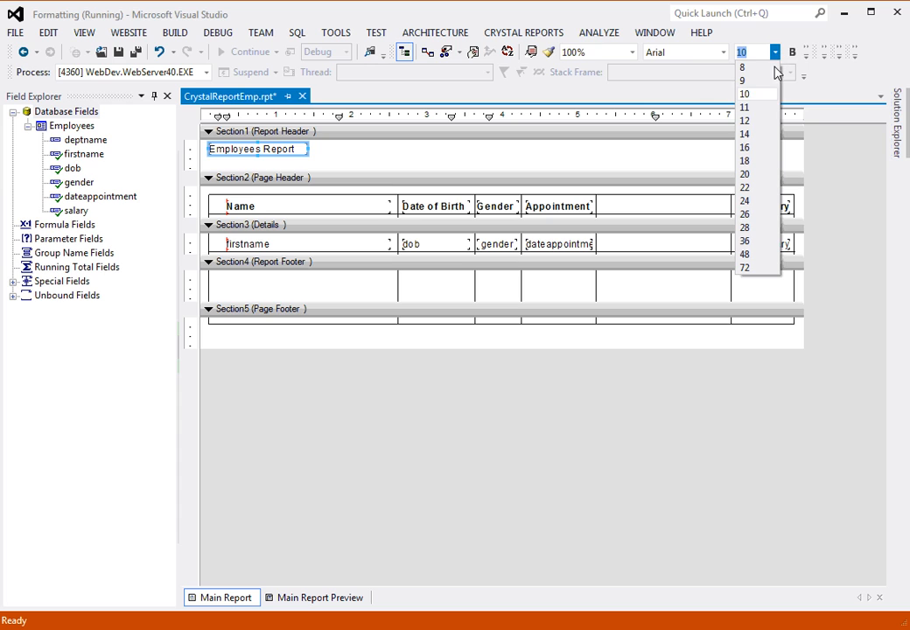
click(746, 202)
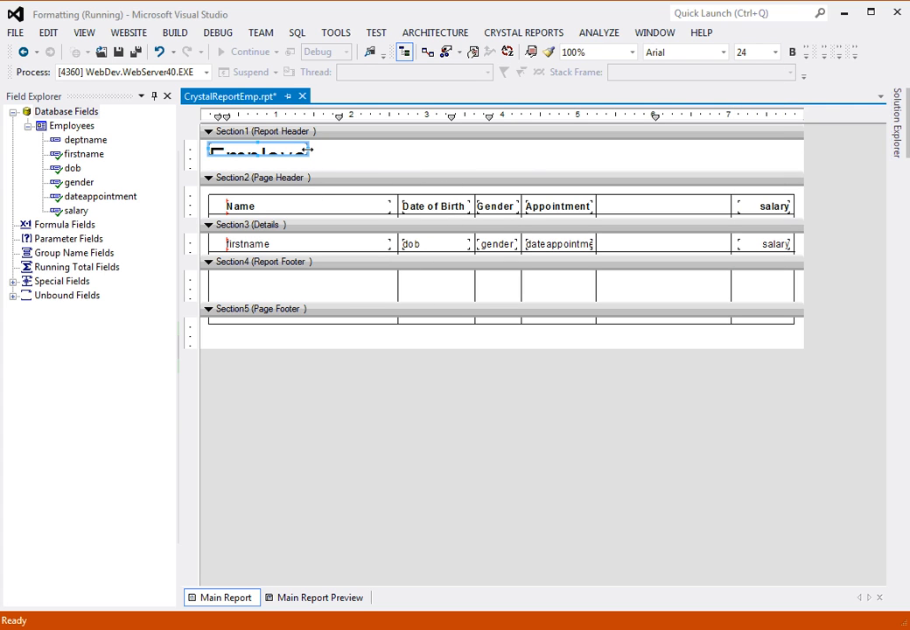
drag(309, 150, 429, 151)
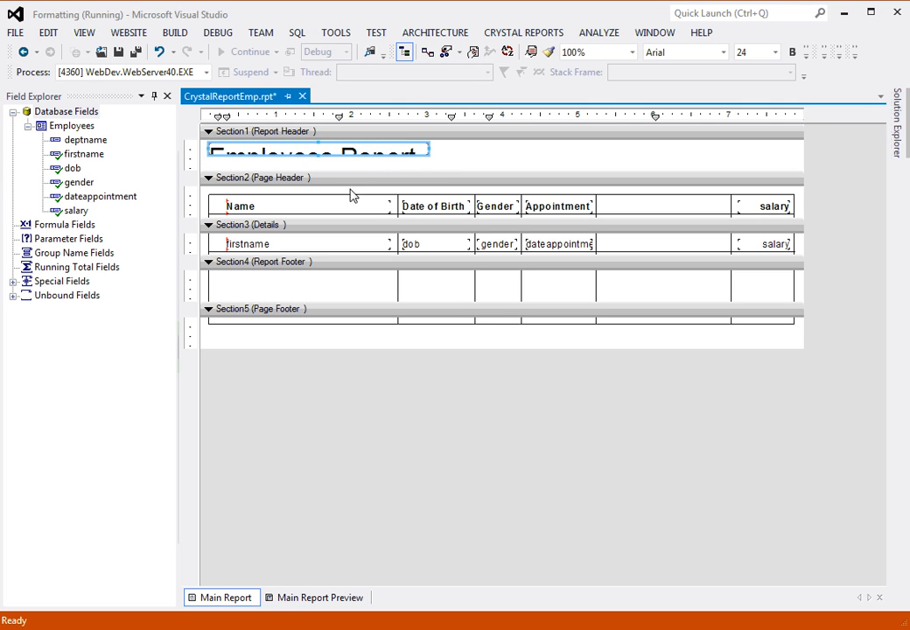
drag(320, 156, 322, 169)
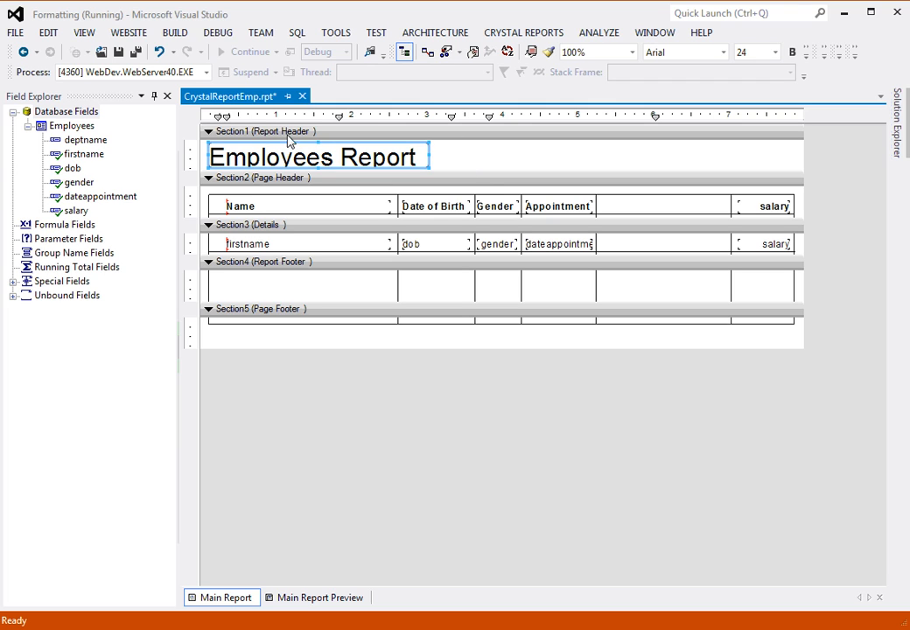
- Increase the Report Header section's height slightly and stretch the title's text object a little further down
click(477, 171)
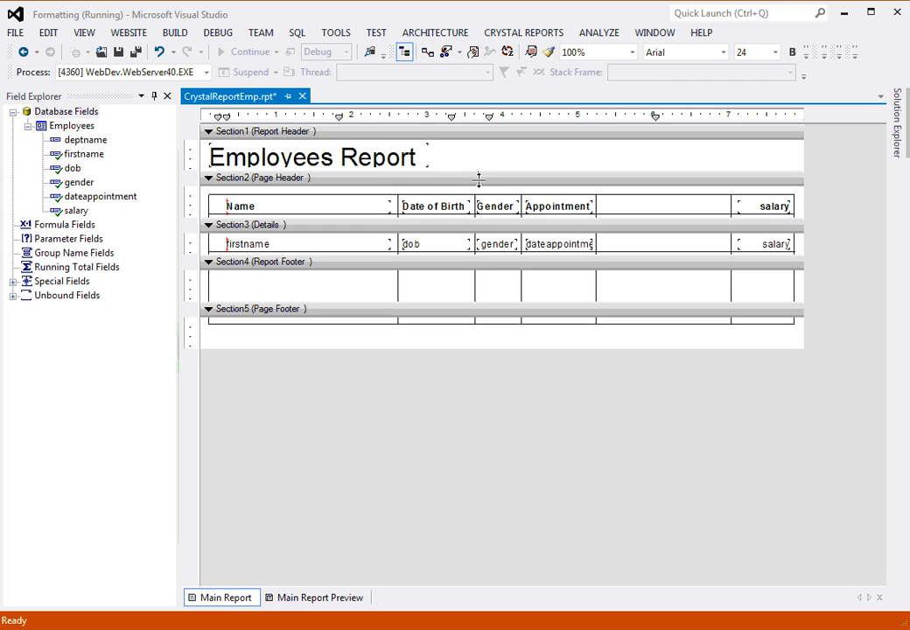
drag(479, 183, 478, 170)
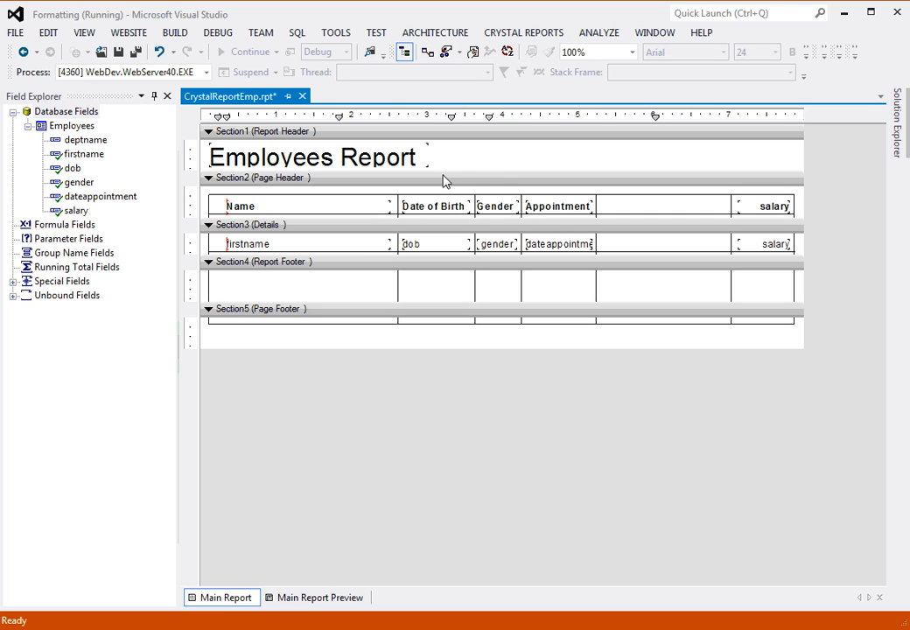
drag(441, 172, 444, 182)
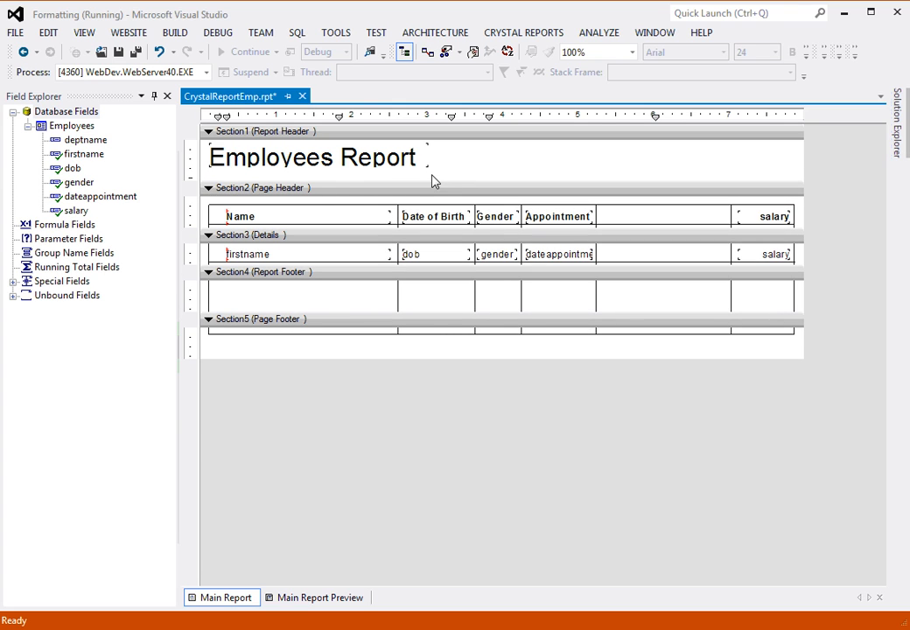
click(294, 168)
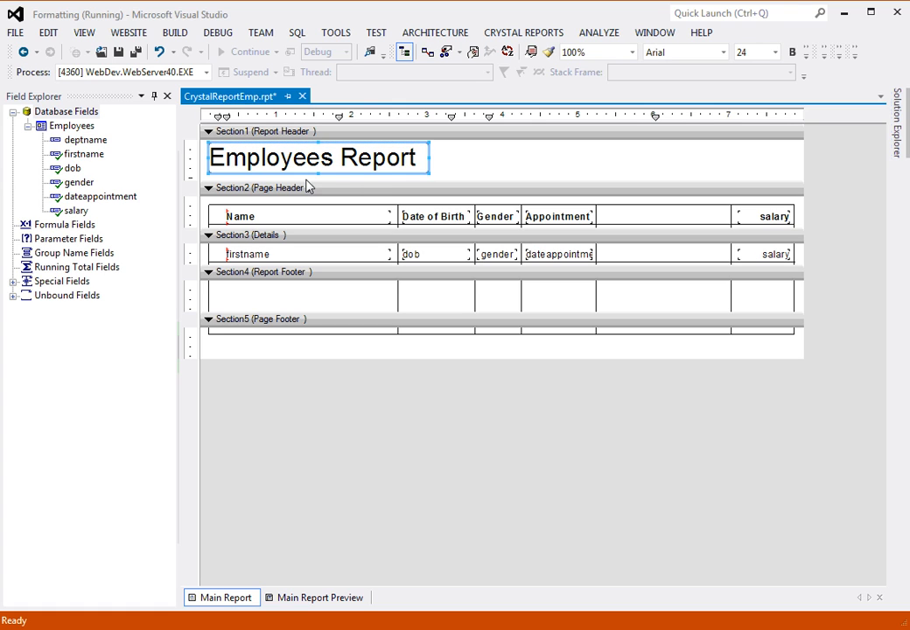
click(457, 173)
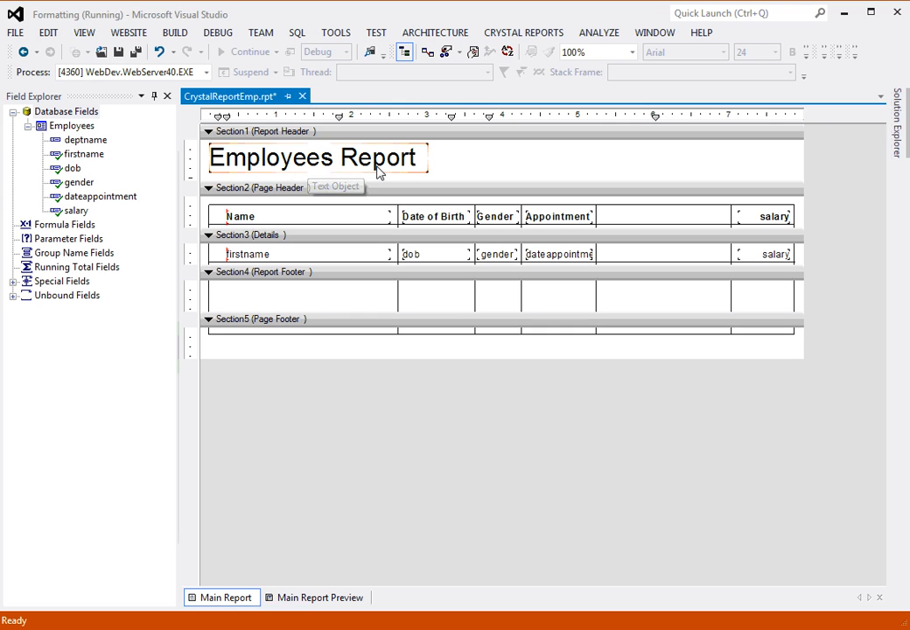
- Enable a background for the title's text object and mix a custom light orange for it (red 248, green 208, blue 135)
right_click(304, 166)
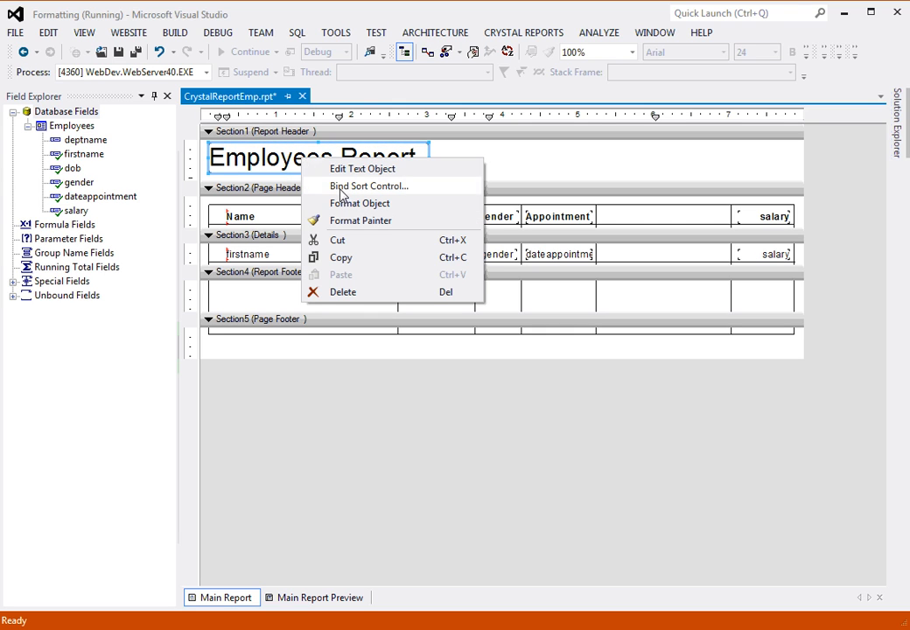
click(391, 204)
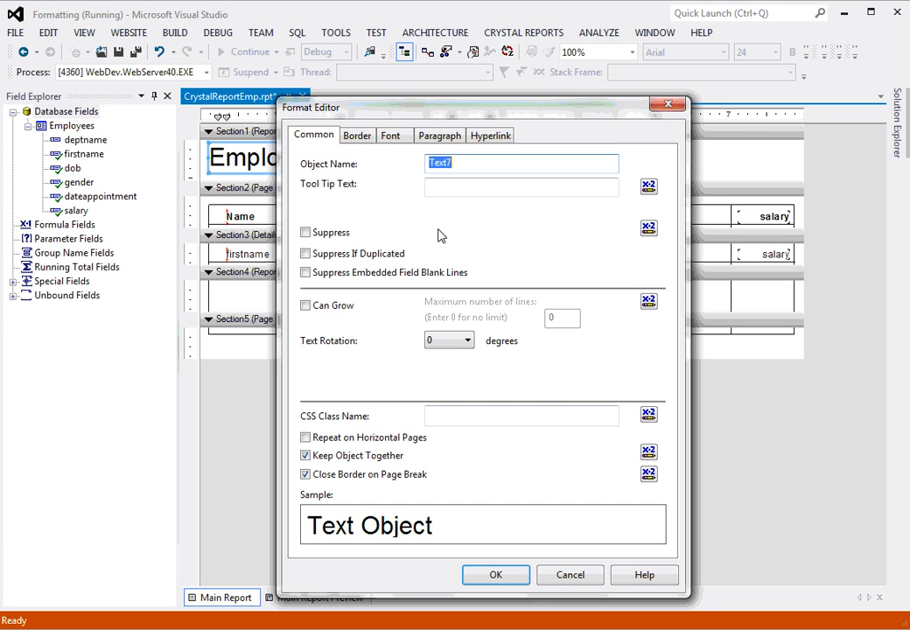
click(360, 138)
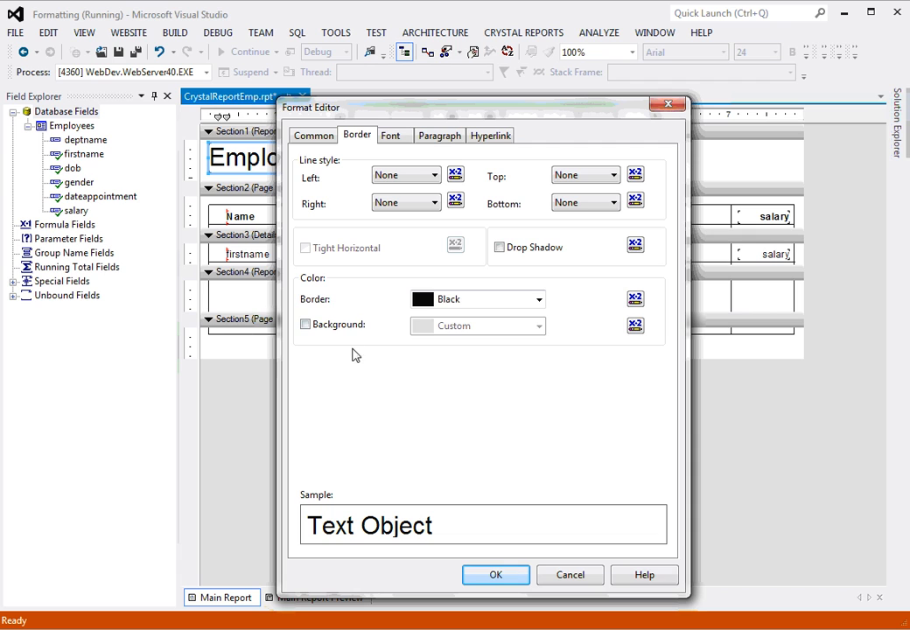
click(305, 324)
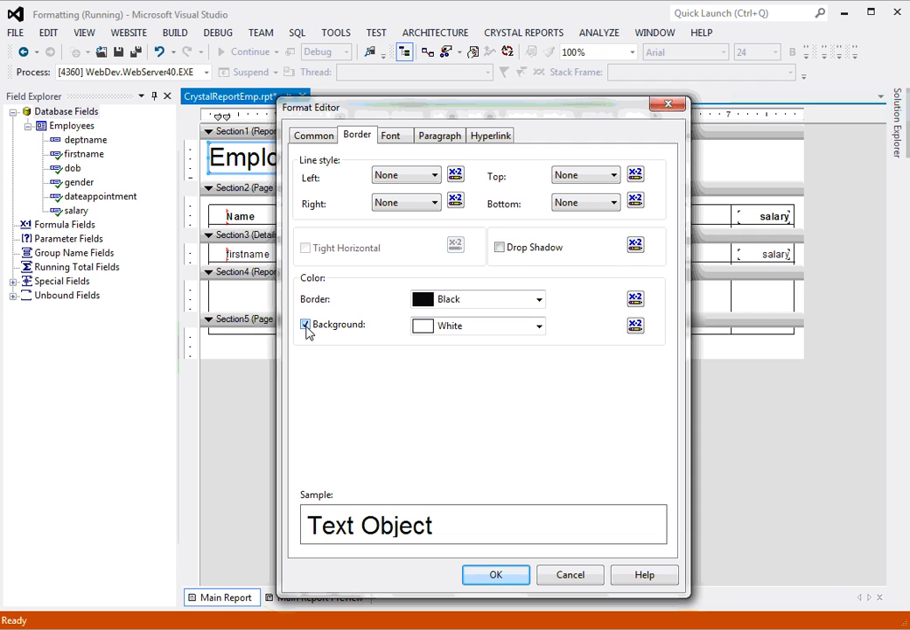
click(541, 329)
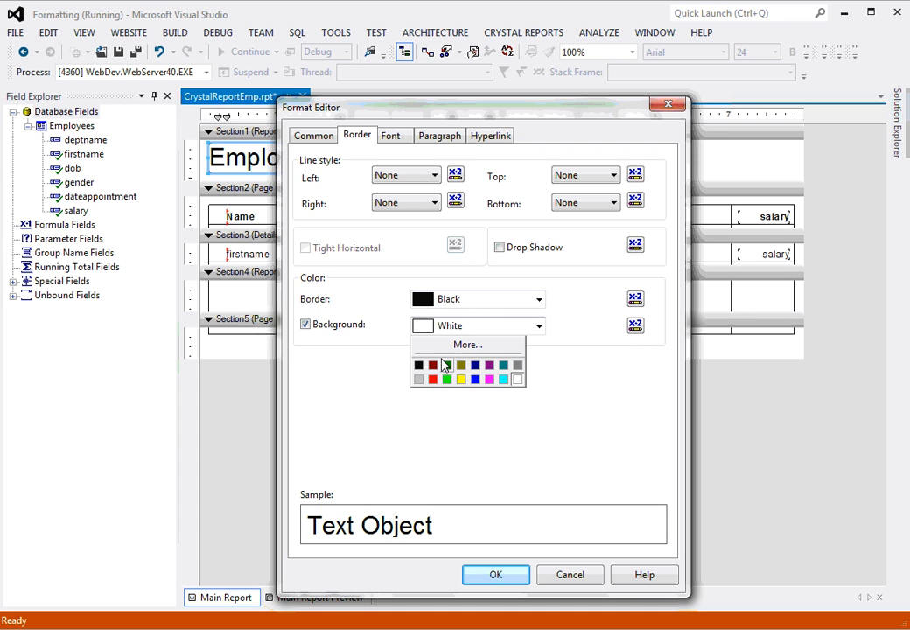
click(466, 347)
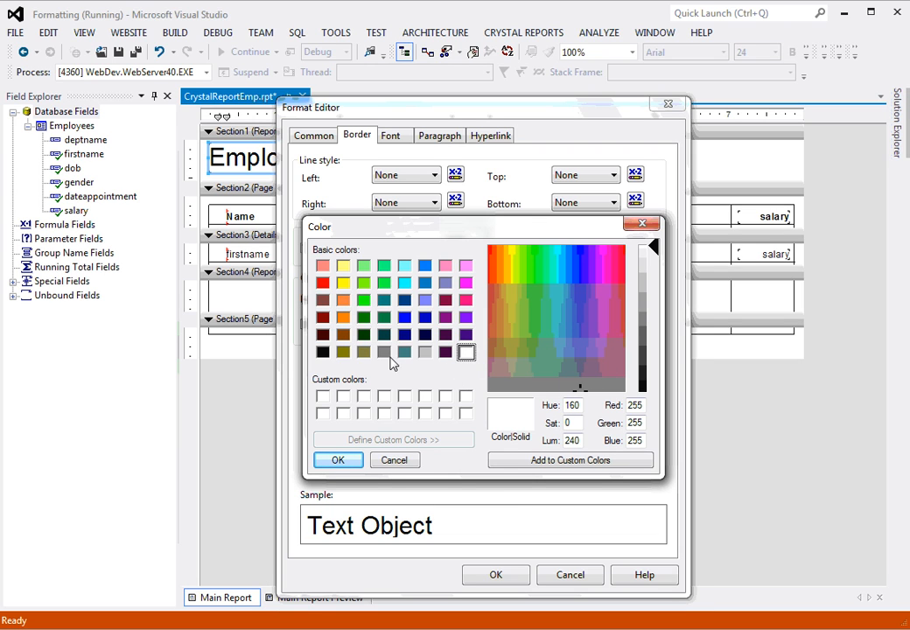
click(343, 317)
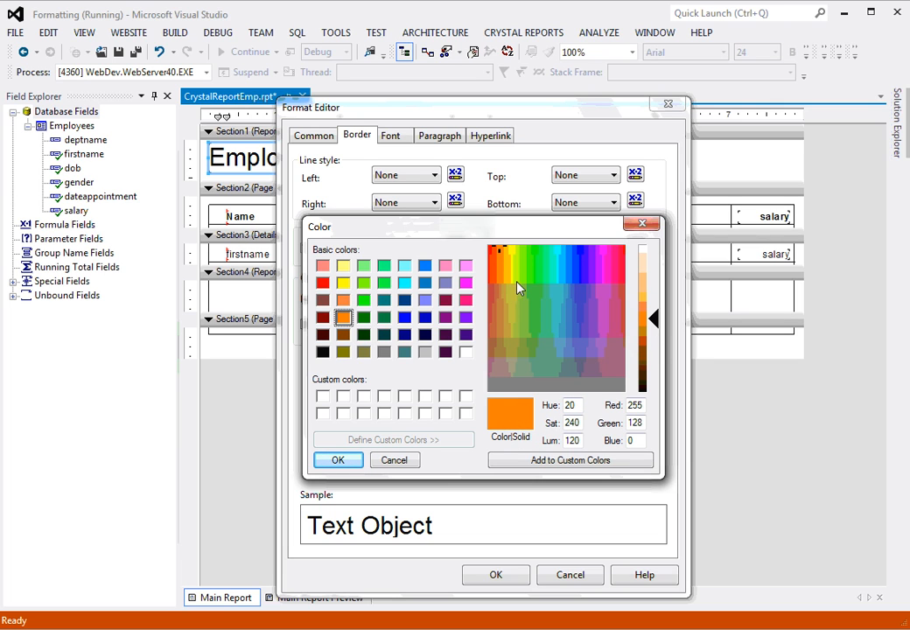
mouse_move(502, 257)
mouse_down()
mouse_move(522, 284)
mouse_move(506, 261)
mouse_move(504, 271)
mouse_move(496, 265)
mouse_move(503, 265)
mouse_up()
drag(653, 322, 654, 283)
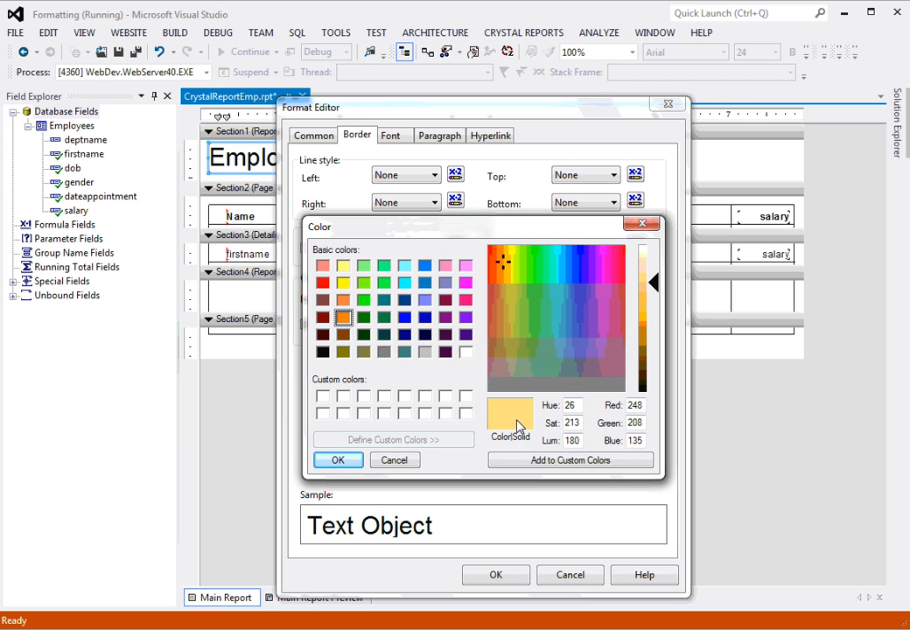
- Add the light orange colour (RGB 248, 208, 135) to the custom colours and apply it as the Employees Report title's background
click(538, 464)
click(518, 462)
click(323, 398)
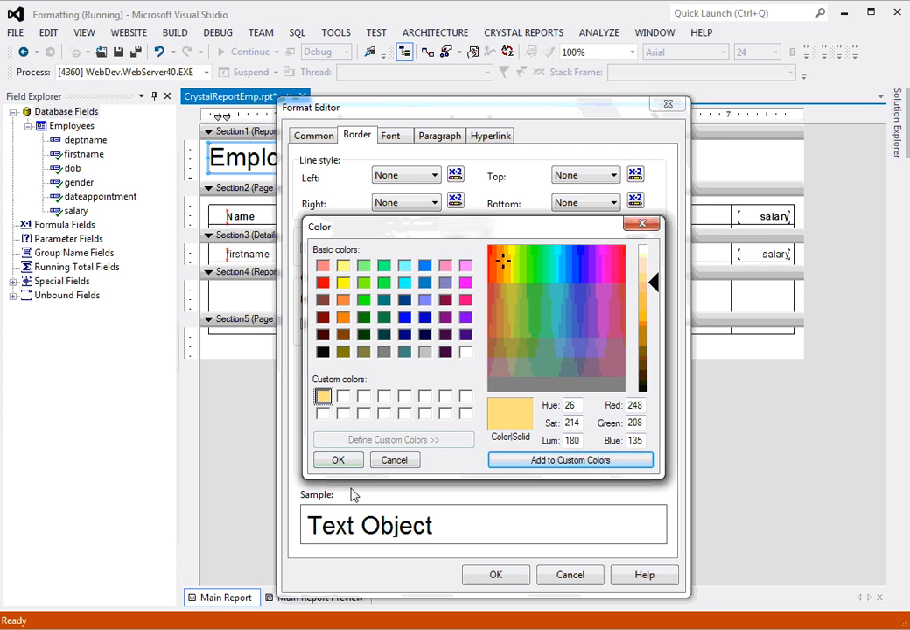
click(341, 461)
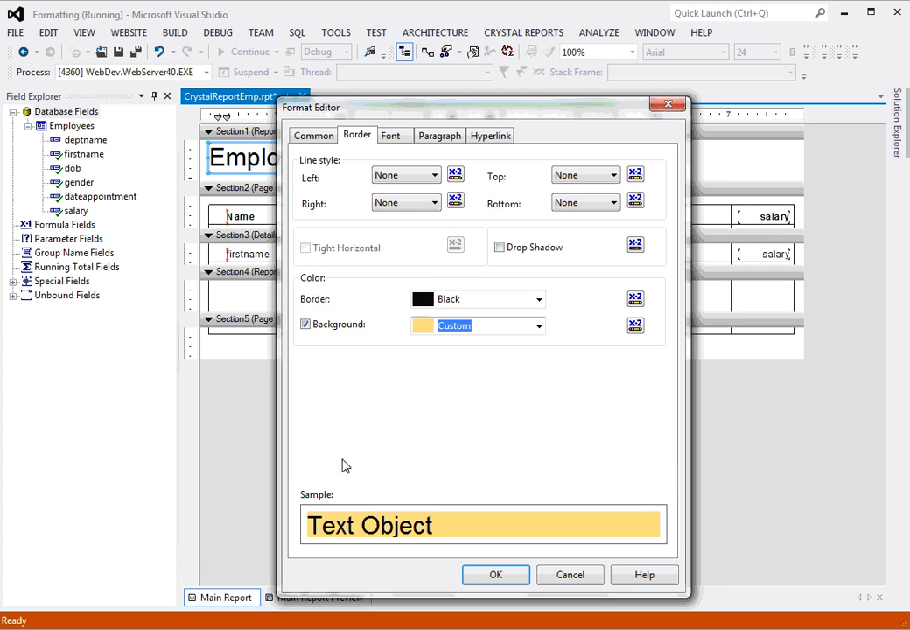
click(495, 575)
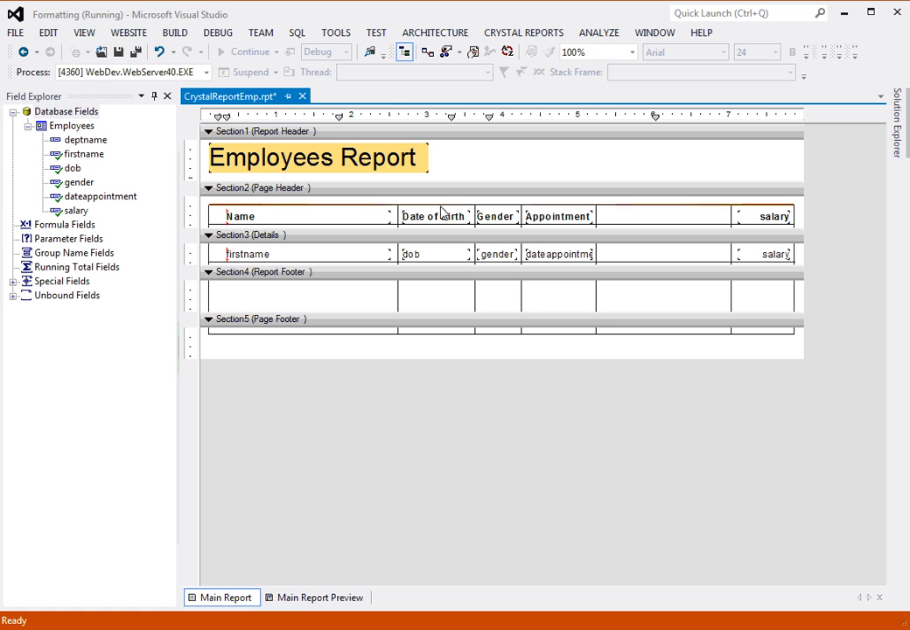
- Format the Employees Report title with a drop shadow
right_click(341, 167)
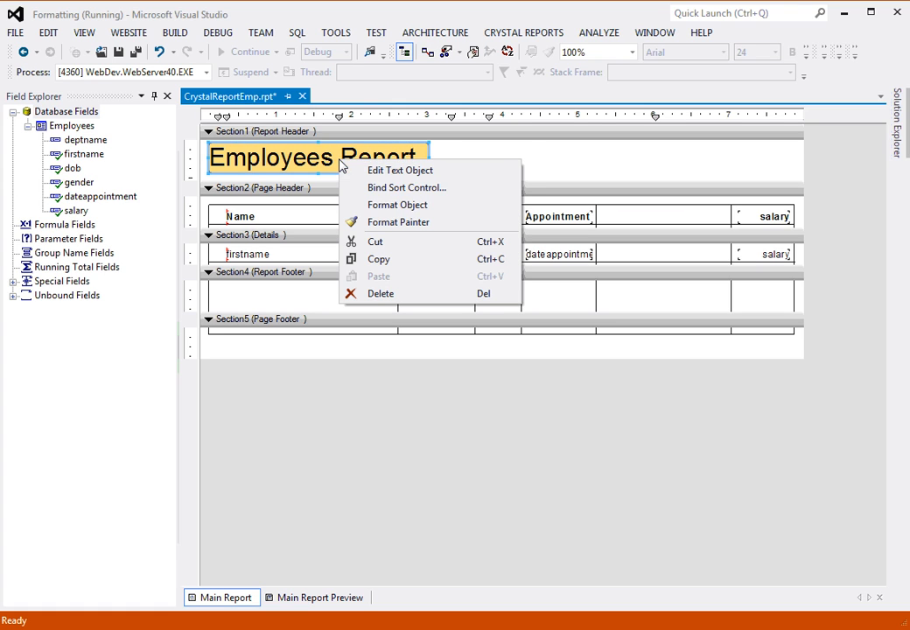
click(430, 207)
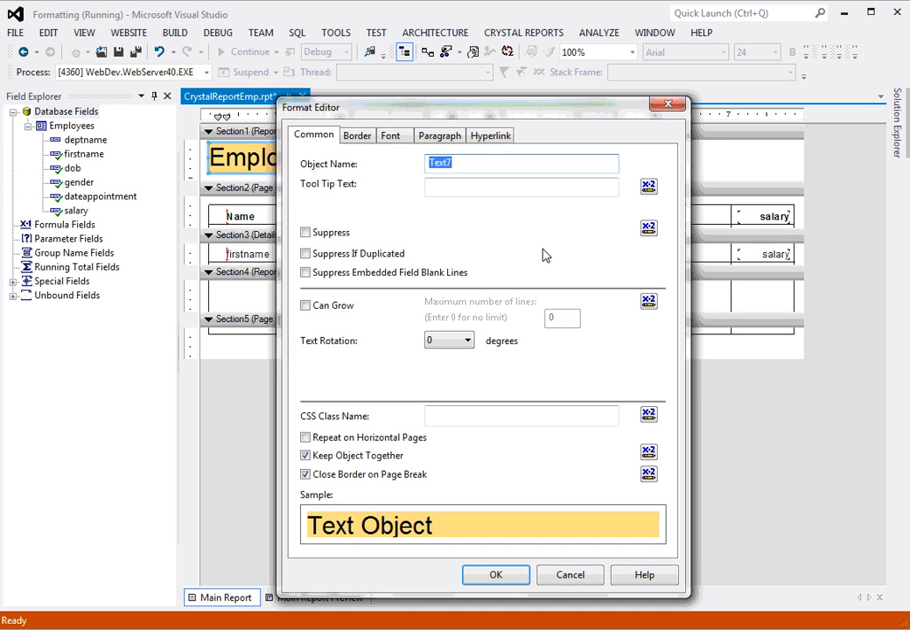
click(362, 142)
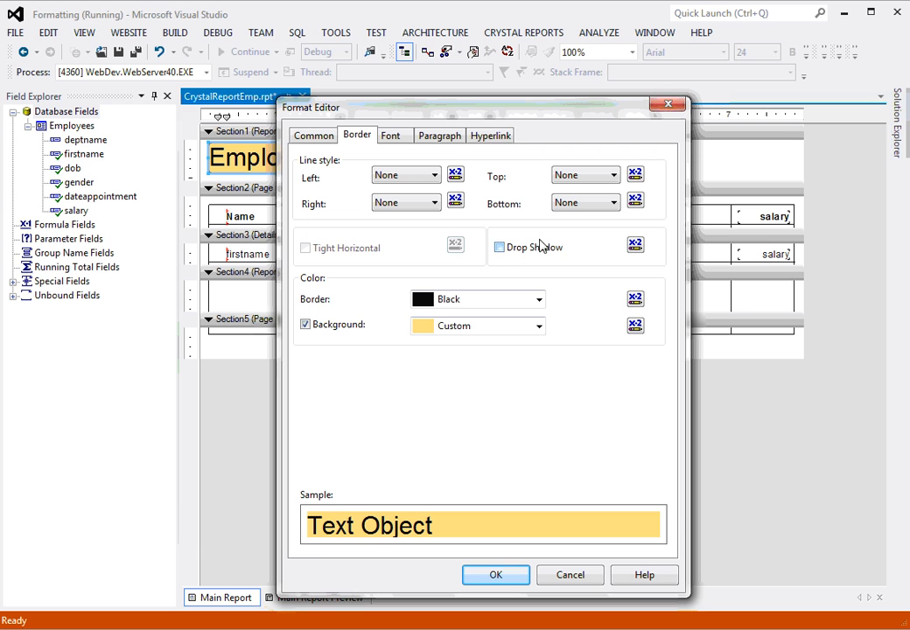
click(499, 248)
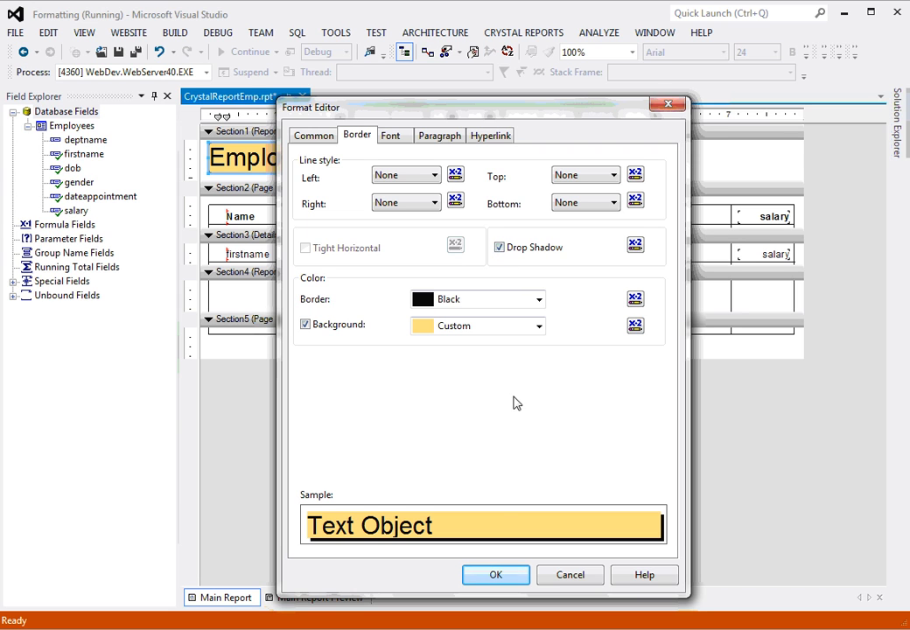
click(497, 575)
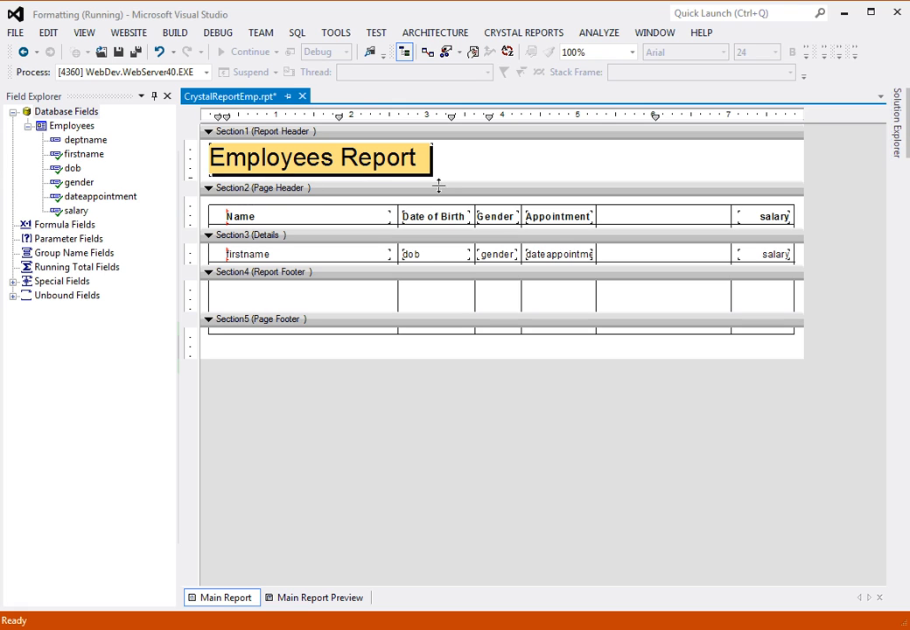
- Increase the Report Header section's height slightly and save the report
drag(466, 183, 466, 186)
click(118, 53)
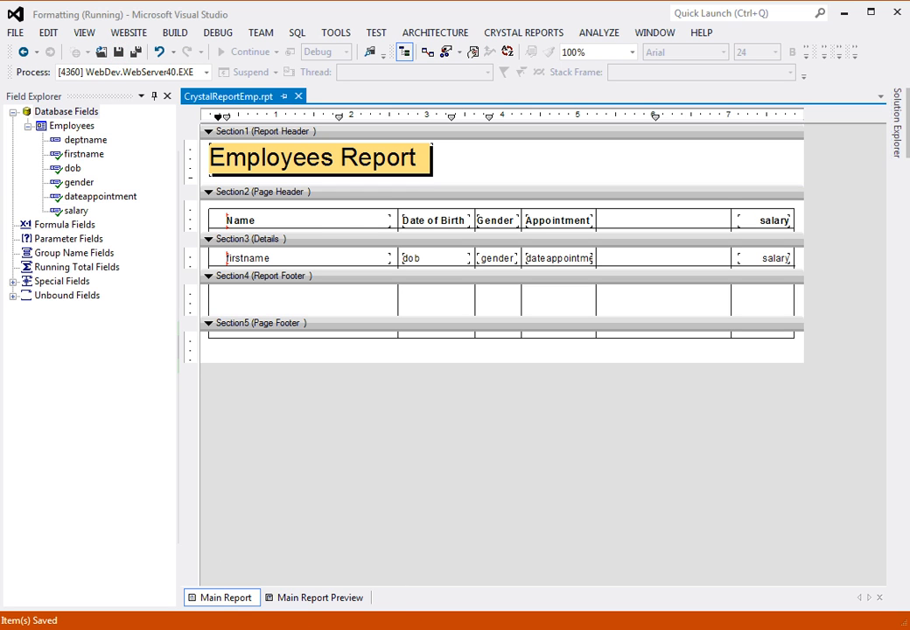
- Switch to the browser, reload Default.aspx to check the formatted report title, and return to Visual Studio
click(360, 544)
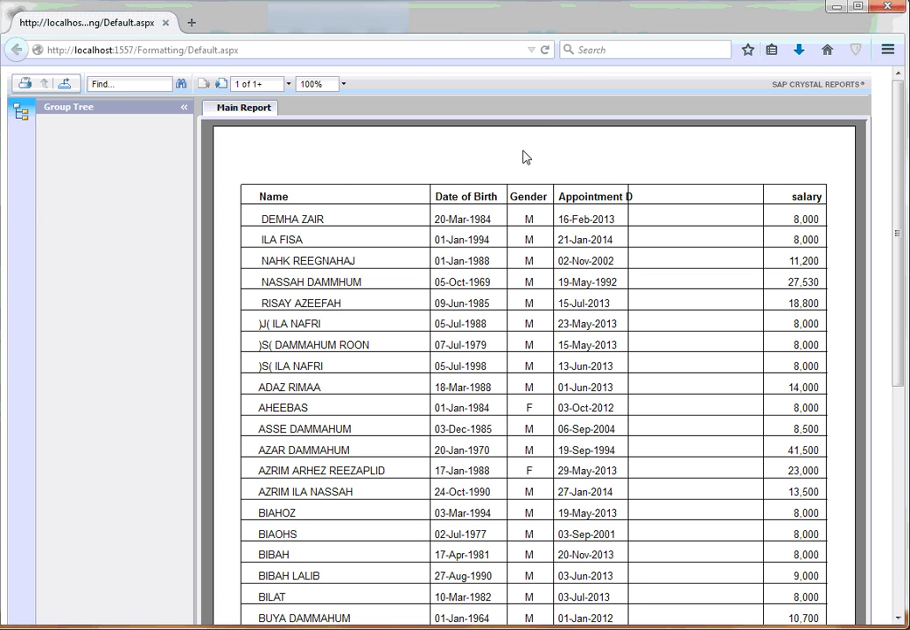
click(543, 51)
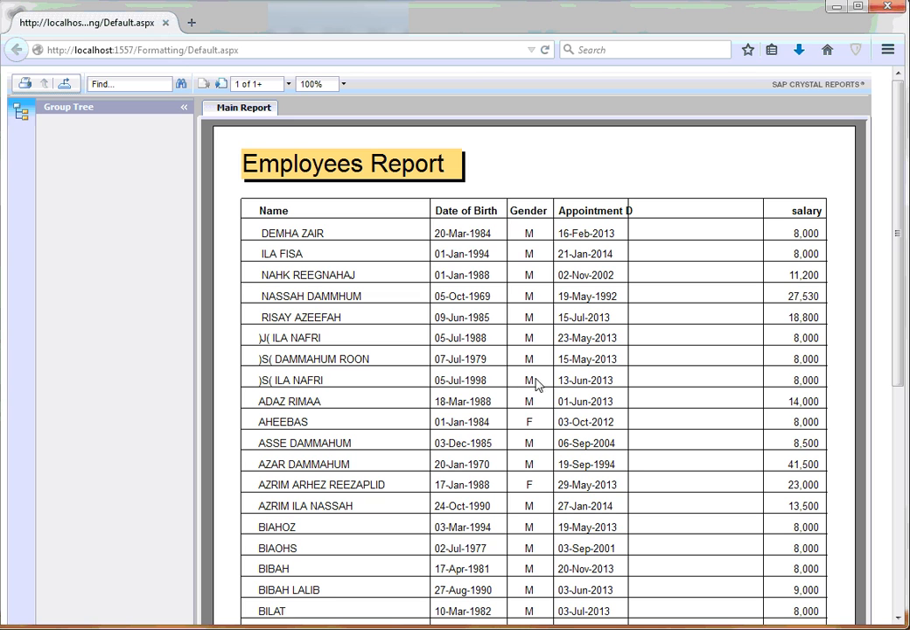
key(alt+Tab)
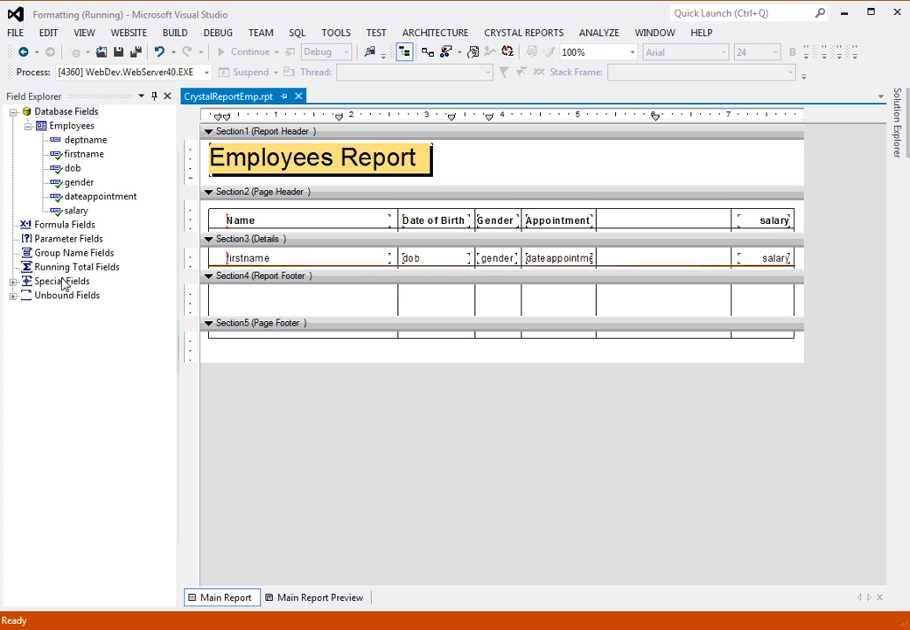
- Insert the Print Date and Print Time special fields into the Report Header section, one below the other
click(14, 282)
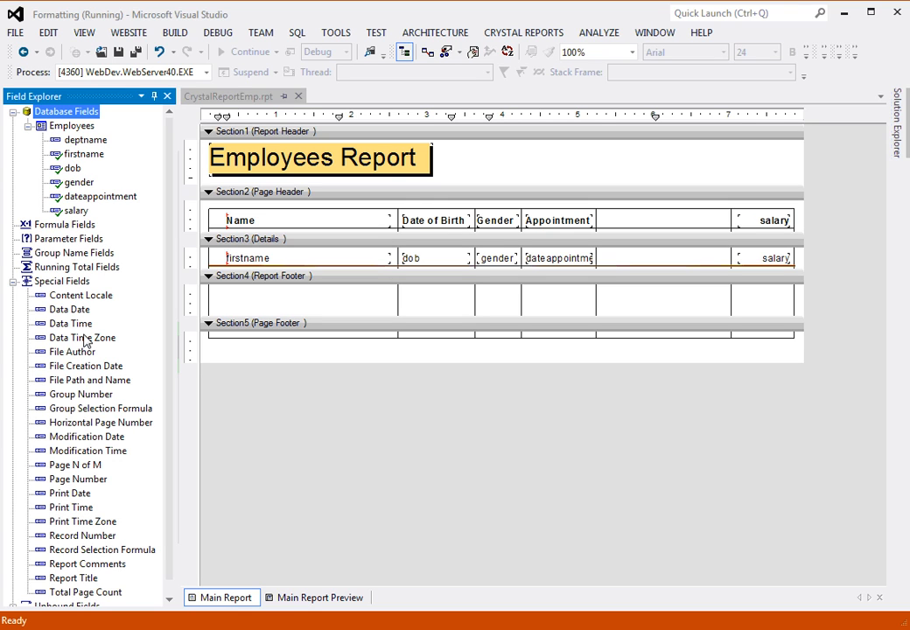
click(72, 495)
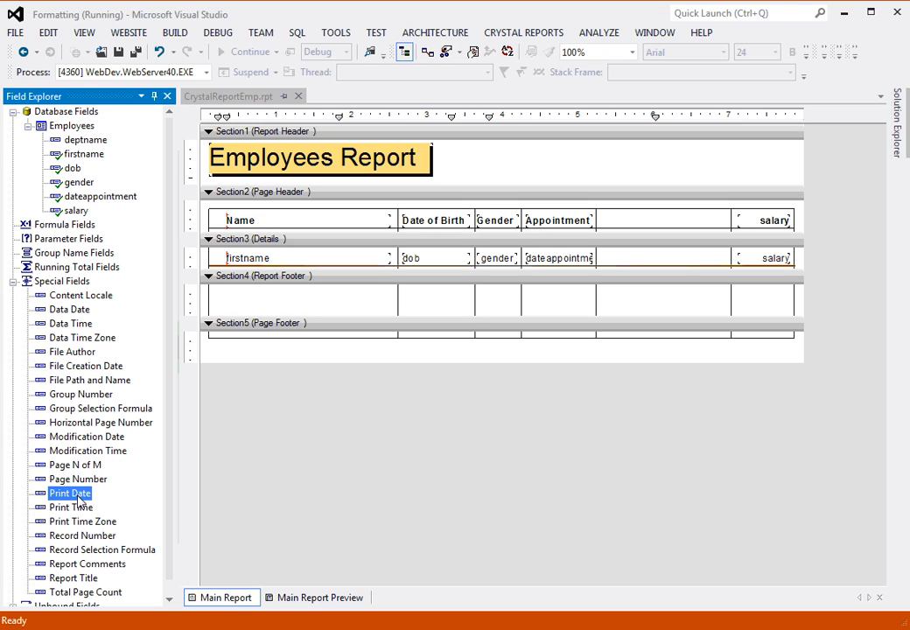
drag(79, 501, 586, 152)
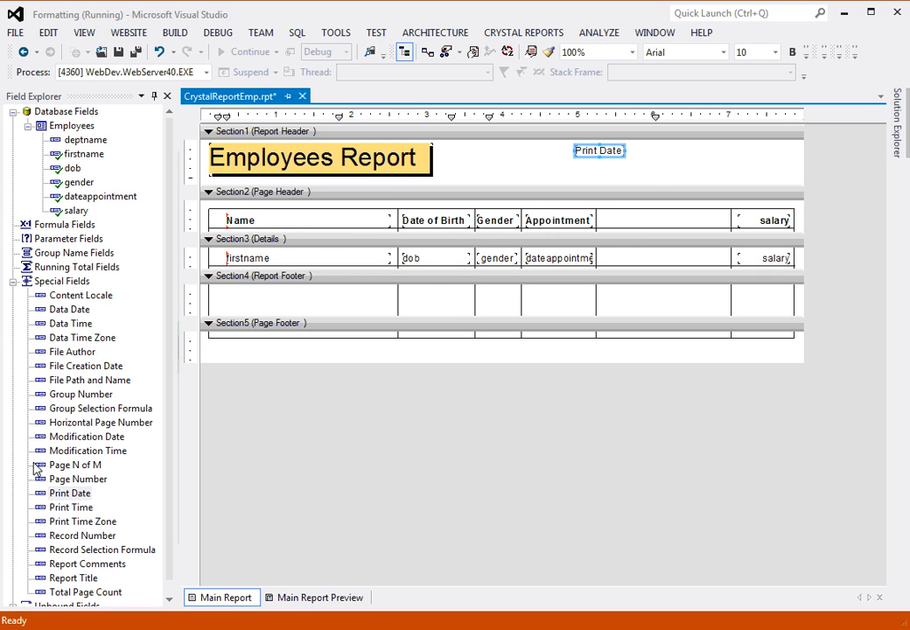
drag(70, 494, 576, 175)
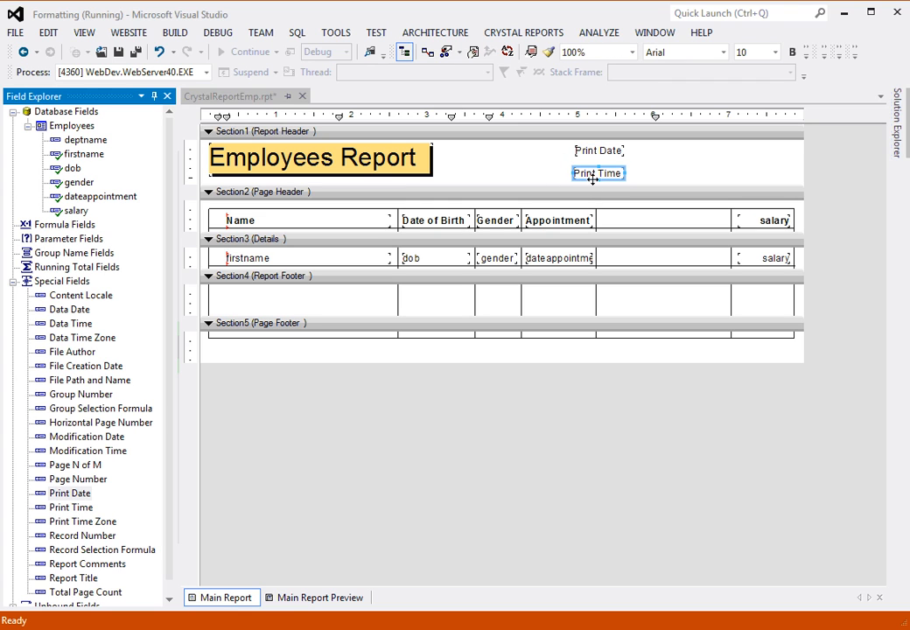
- Move the Print Time and Print Date fields to the right end of the Report Header, above the salary column
drag(596, 172, 768, 172)
drag(619, 155, 784, 163)
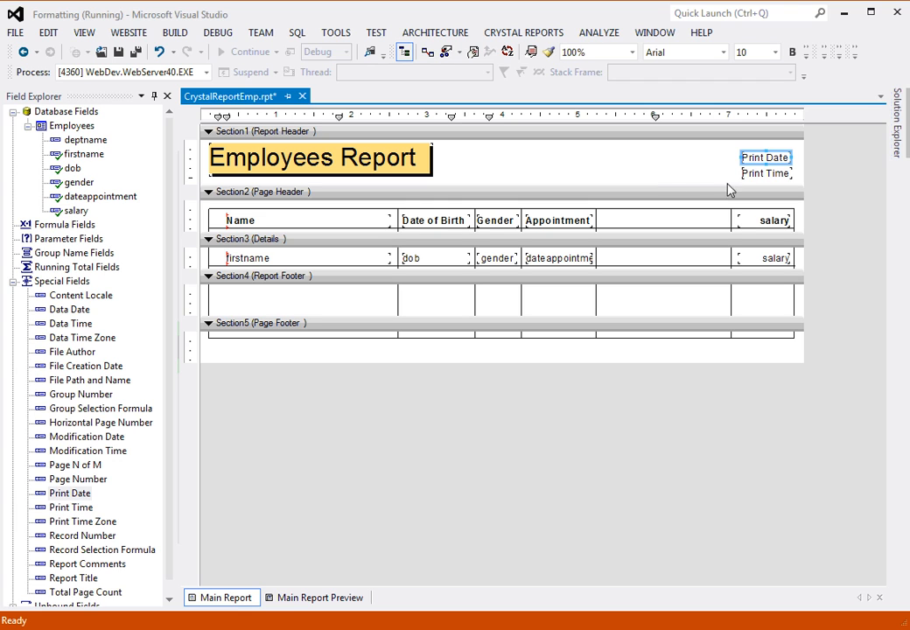
click(702, 181)
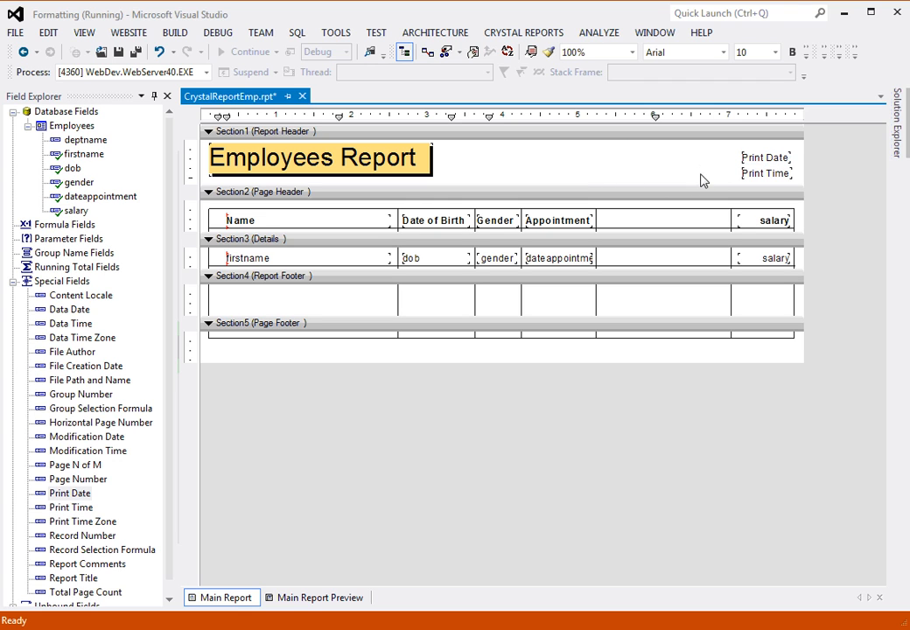
click(767, 160)
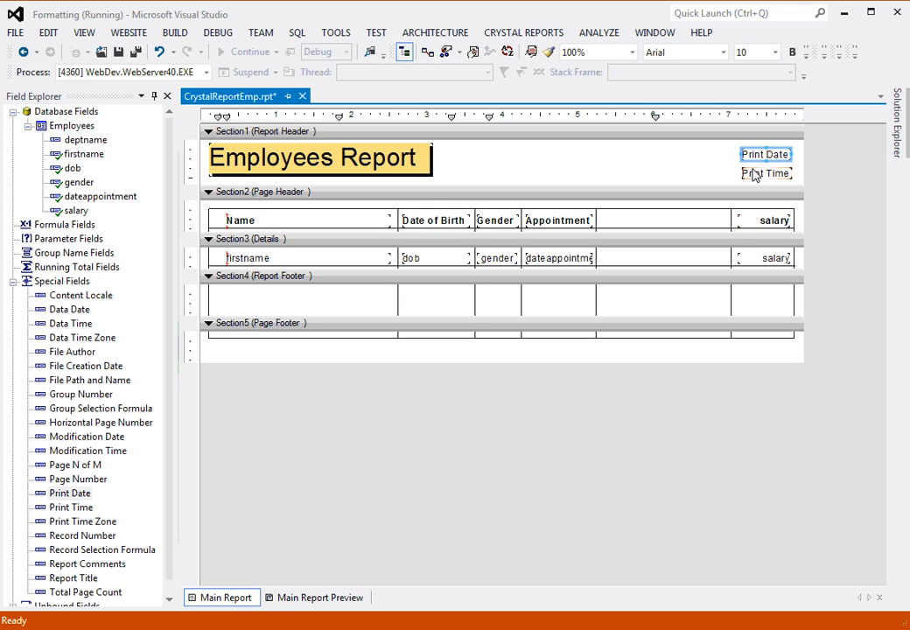
- Customize the Print Date field's format with DMY order, month shown as 03 and day as 01
right_click(758, 161)
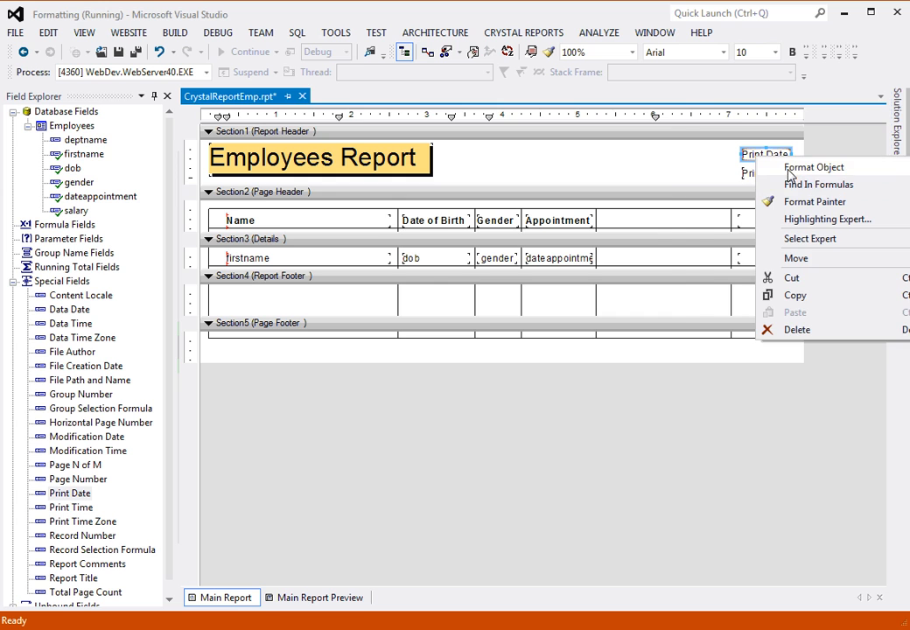
click(792, 167)
click(354, 431)
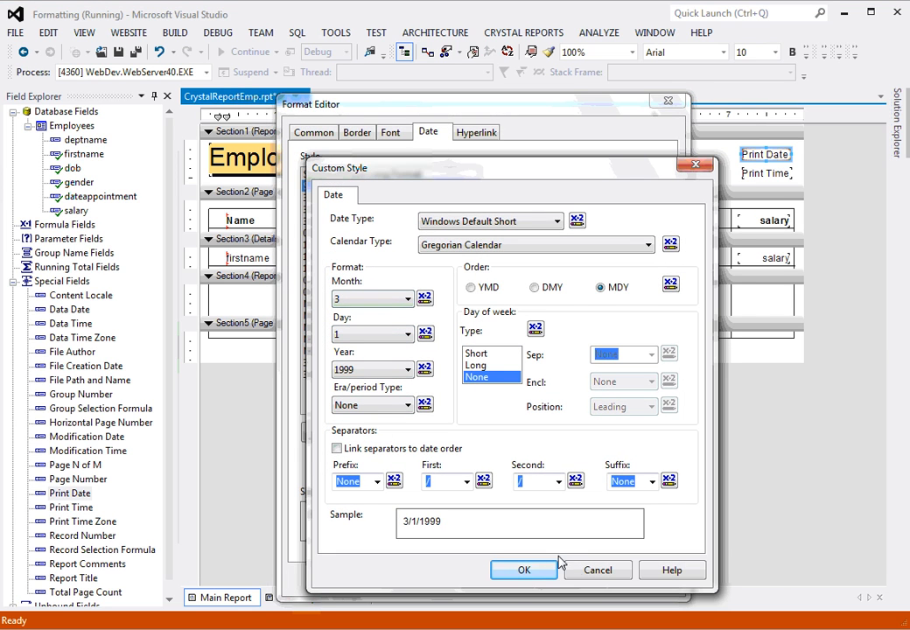
click(598, 572)
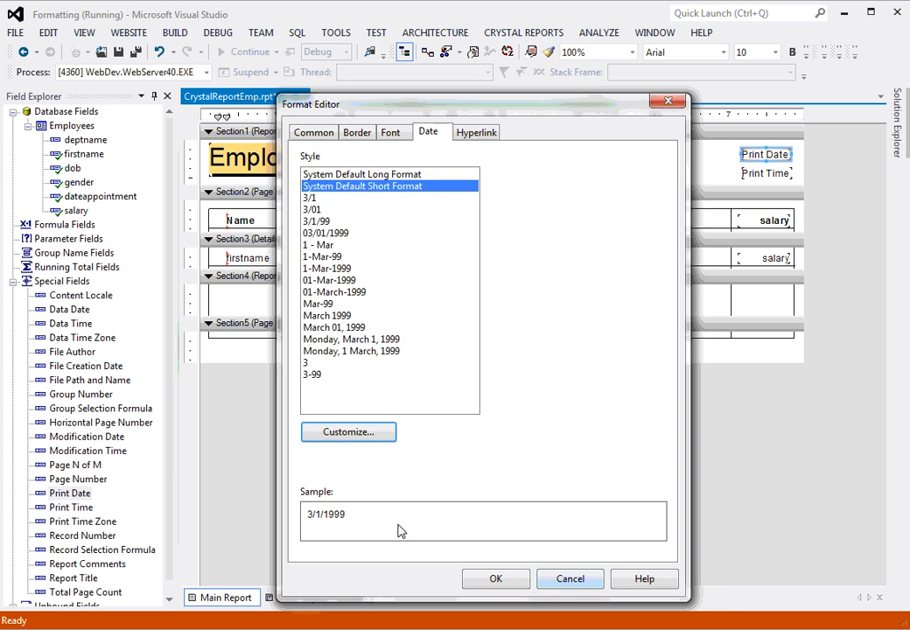
click(350, 438)
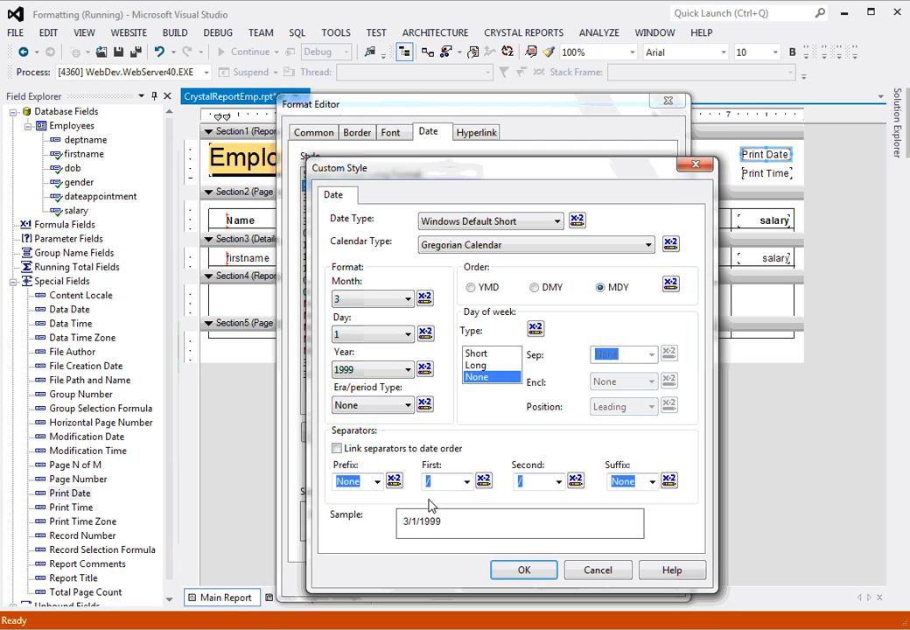
click(537, 290)
click(374, 300)
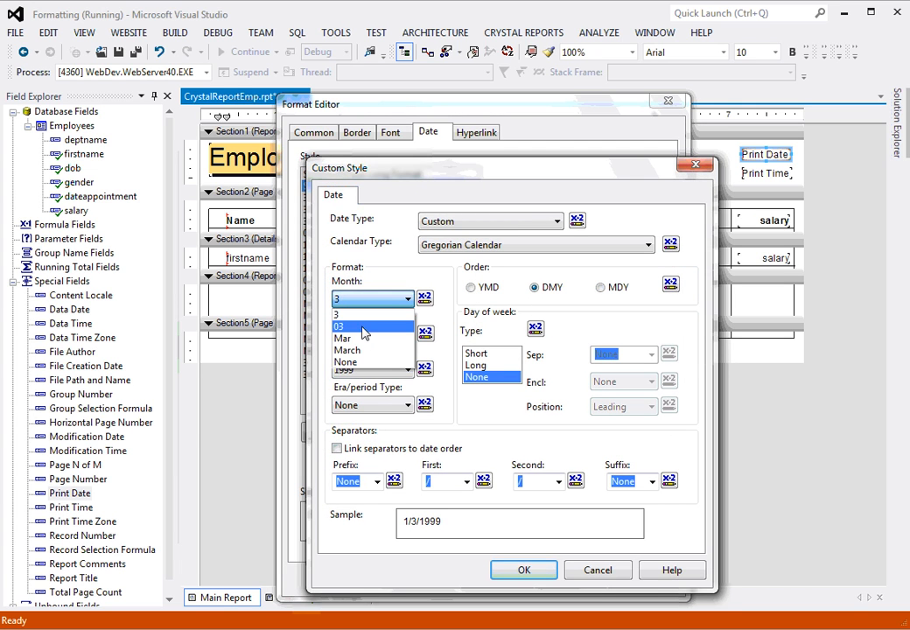
click(364, 326)
click(407, 333)
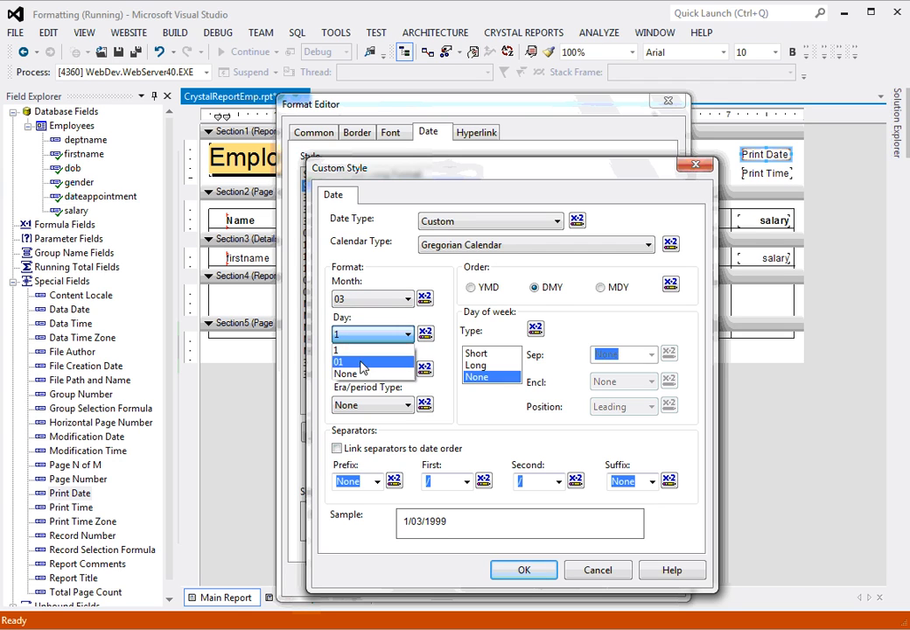
click(365, 357)
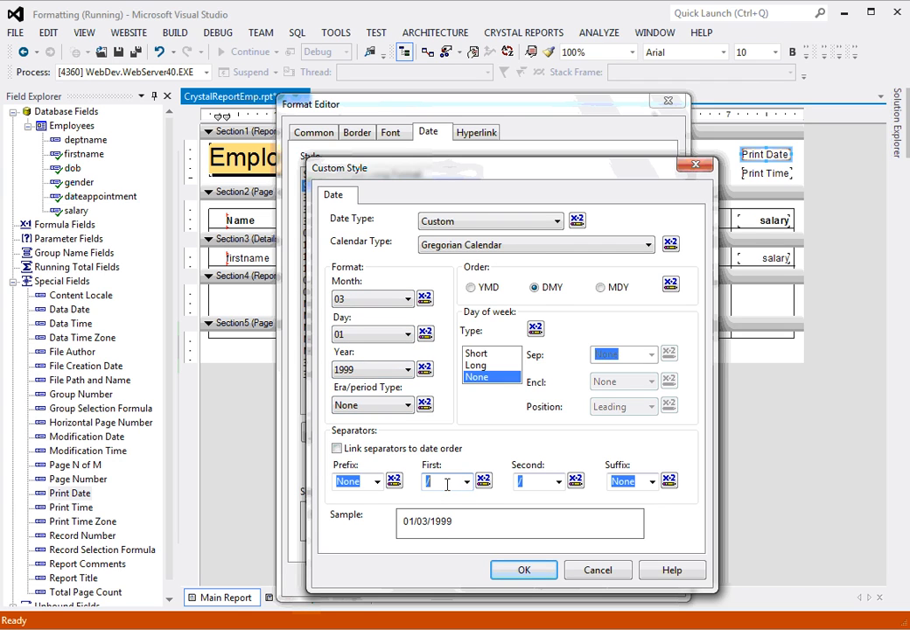
- Set the Print Date's first and second separators to "-" and apply the custom date style
text(-)
click(528, 482)
text(-)
click(523, 570)
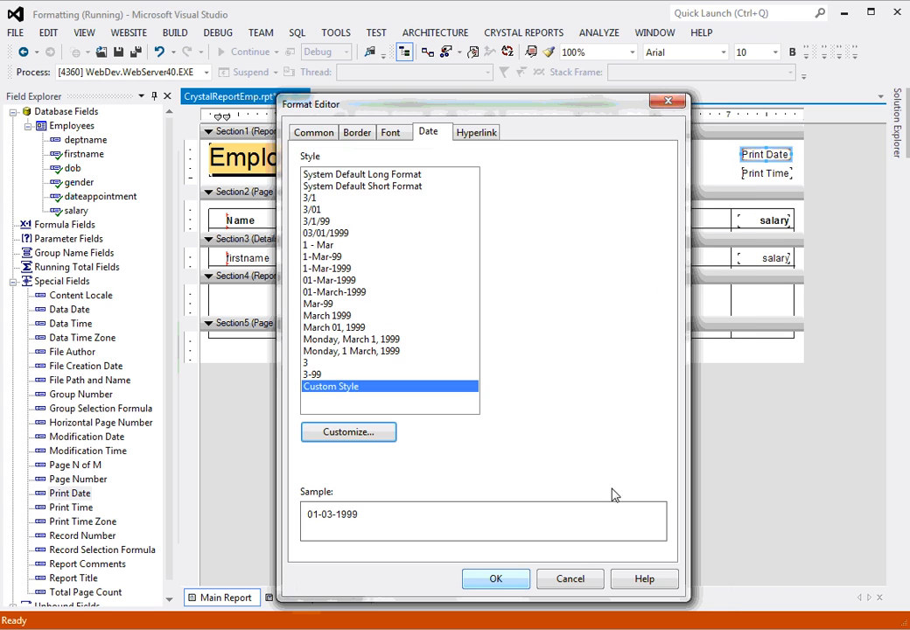
click(519, 577)
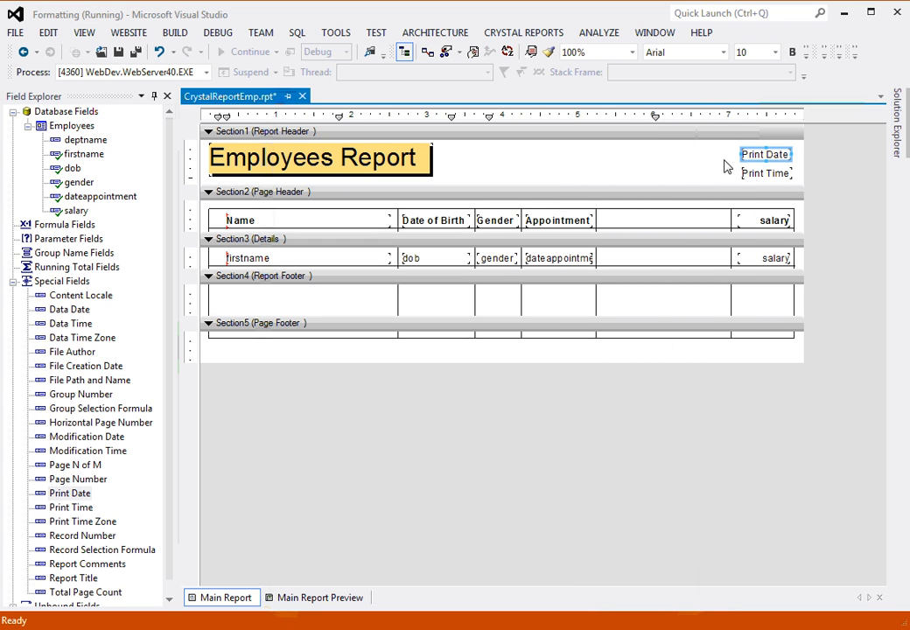
- Format the Print Time field in the report header with the 1:23 pm time style
click(756, 175)
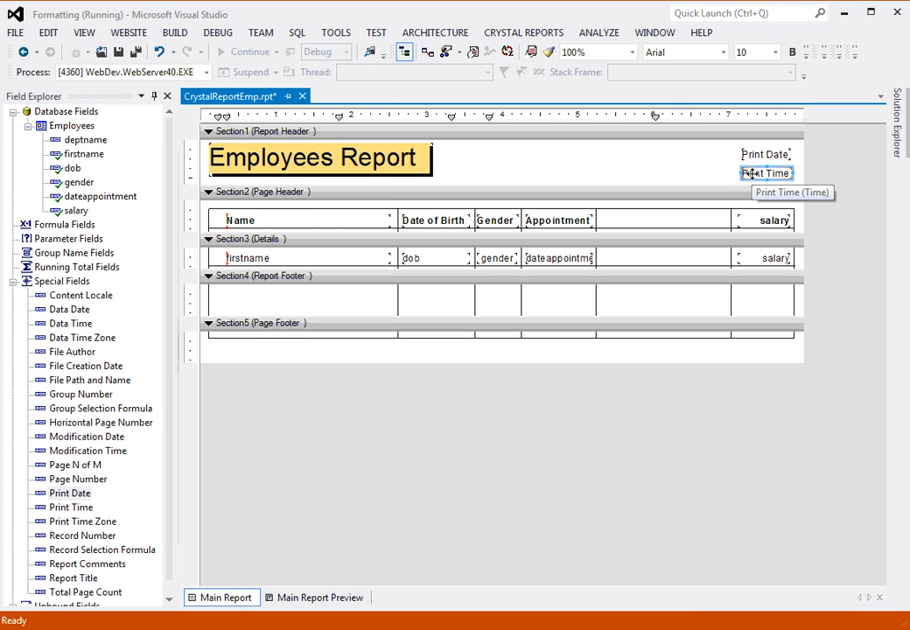
right_click(753, 173)
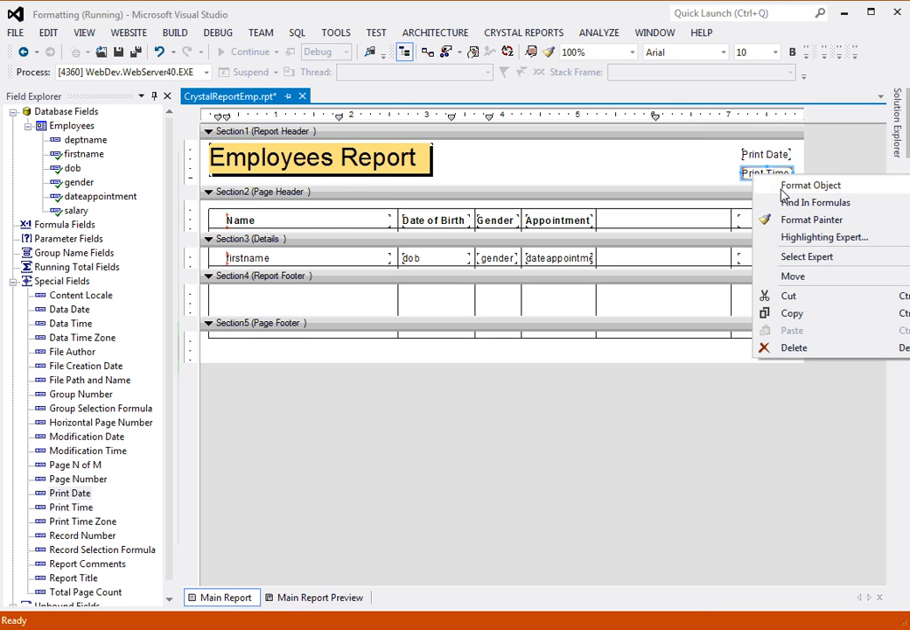
click(788, 187)
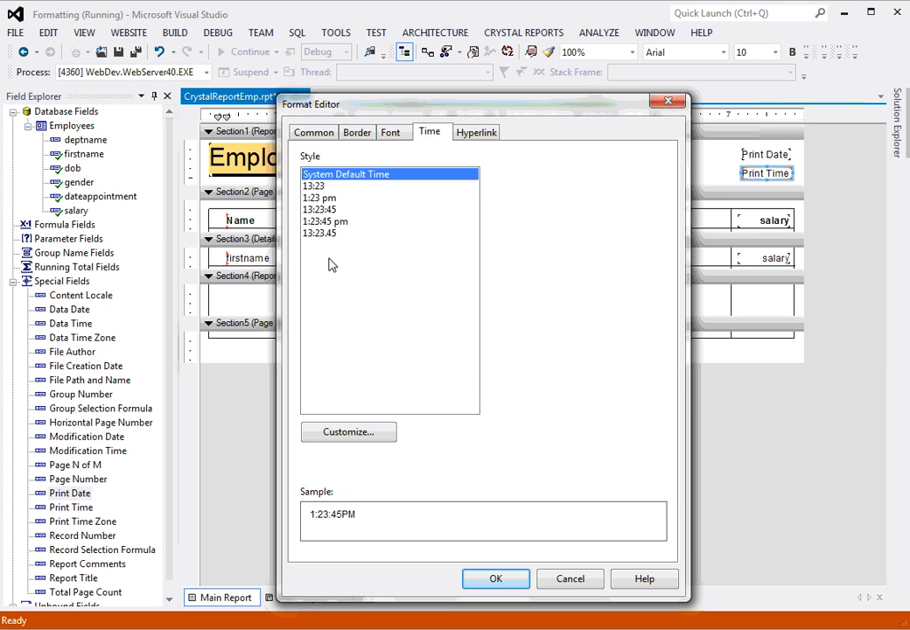
click(313, 200)
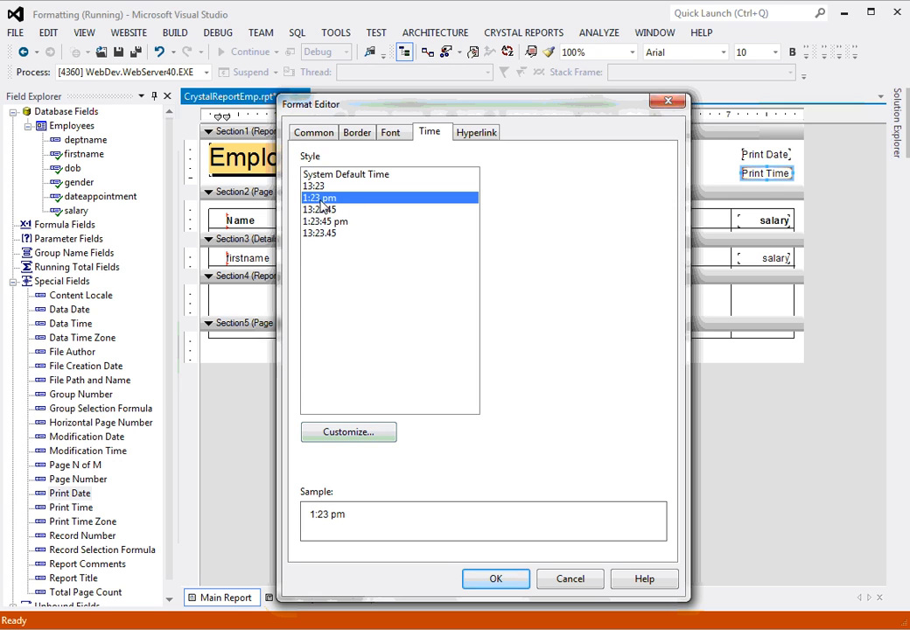
click(495, 581)
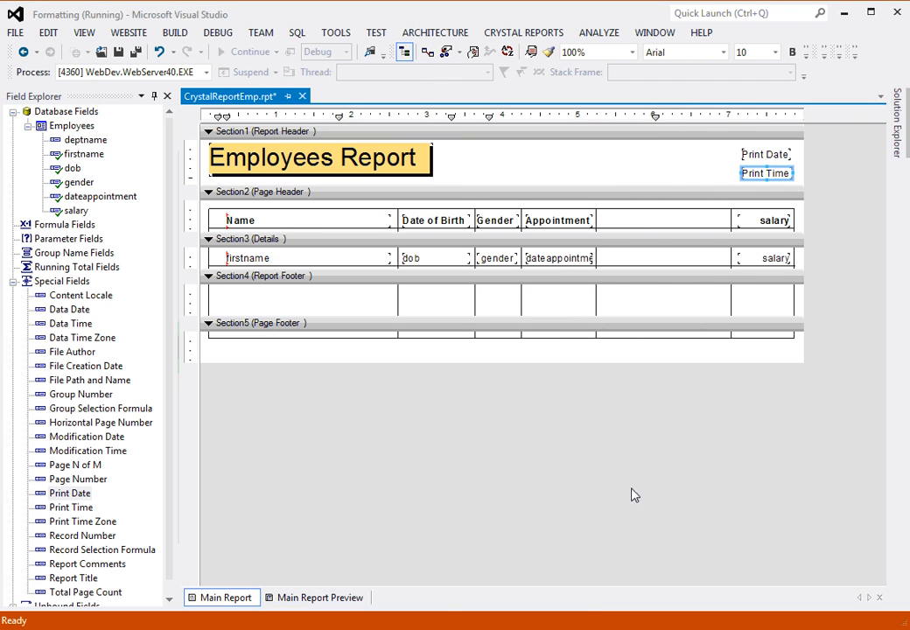
- Save the report and reload the Default.aspx page in the browser
click(693, 164)
click(119, 52)
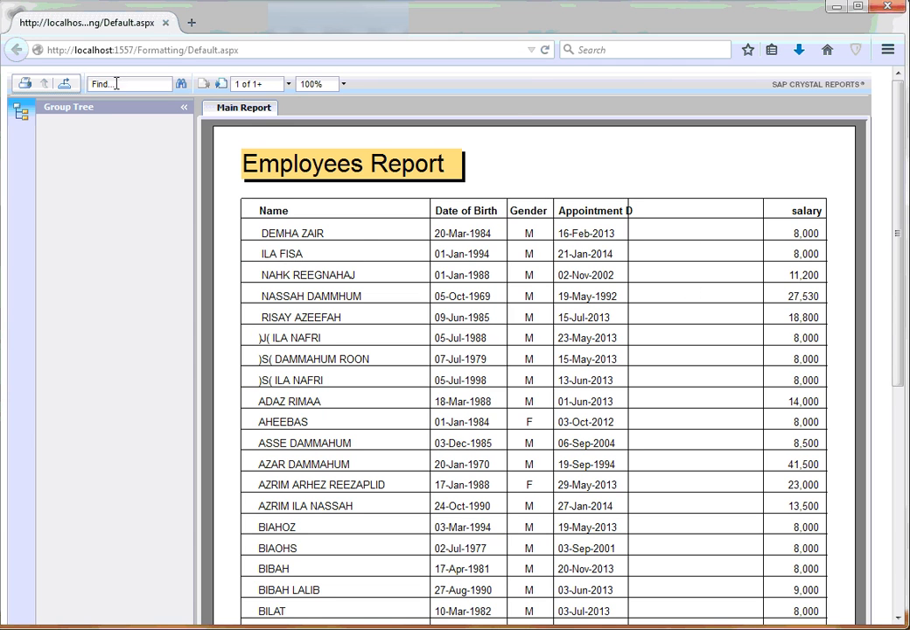
click(544, 53)
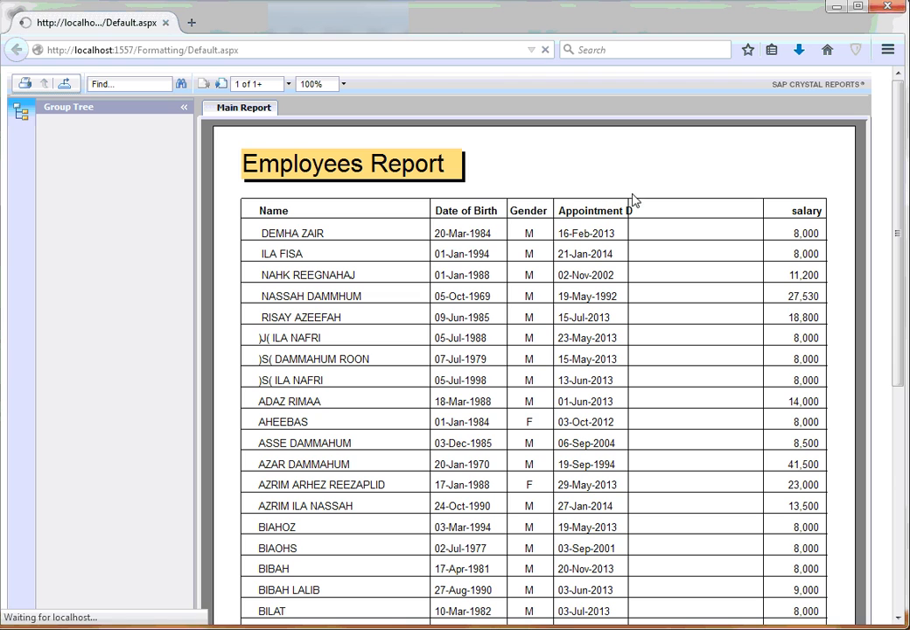
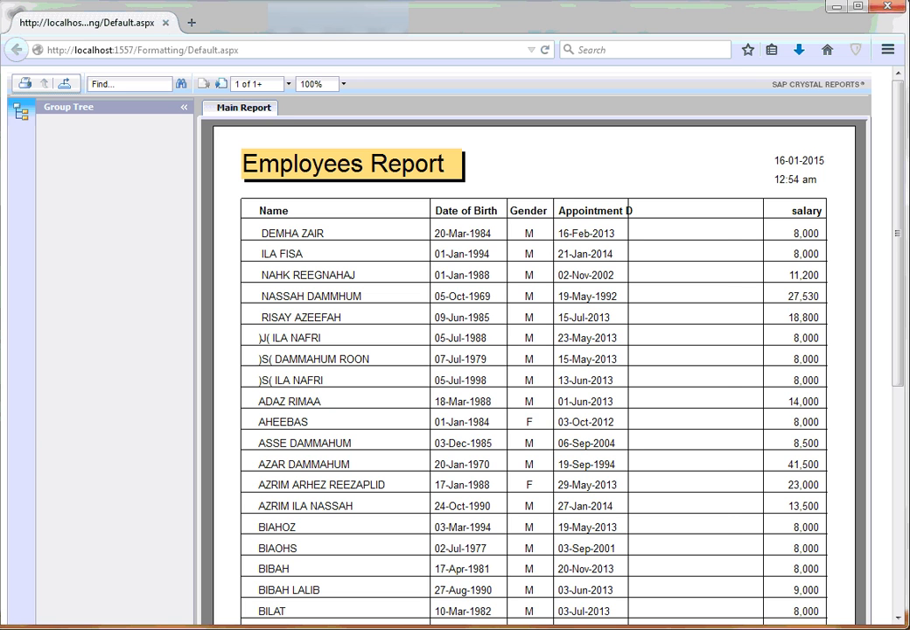
- Switch to Visual Studio and shorten the Name heading and firstname field from their left edges to free space before them
click(316, 575)
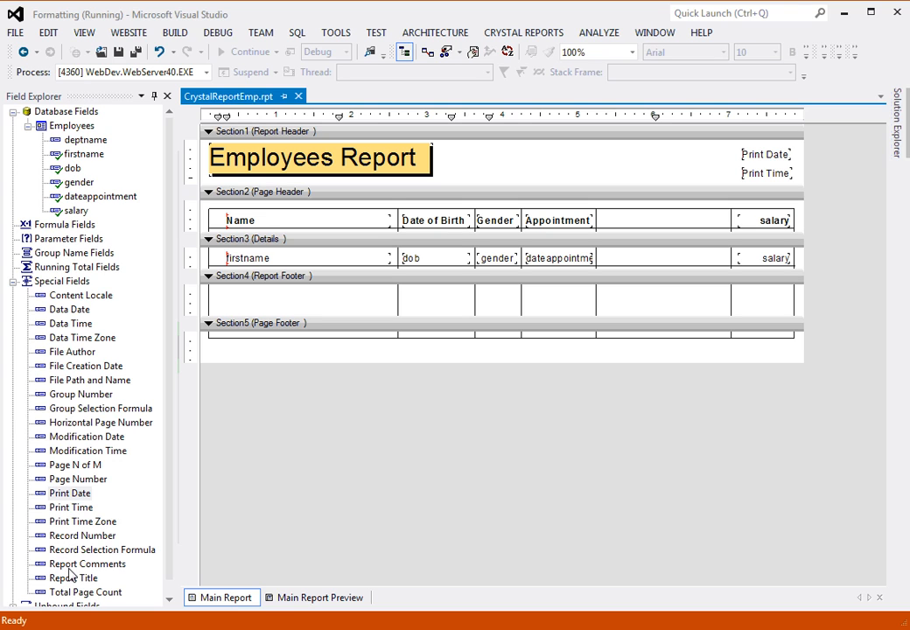
click(72, 538)
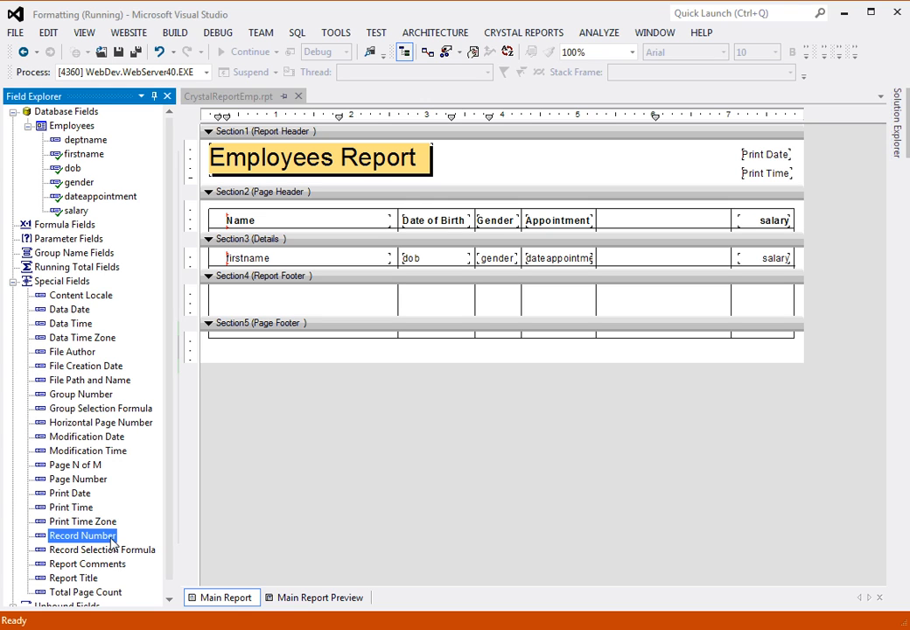
click(236, 259)
ctrl+click(228, 221)
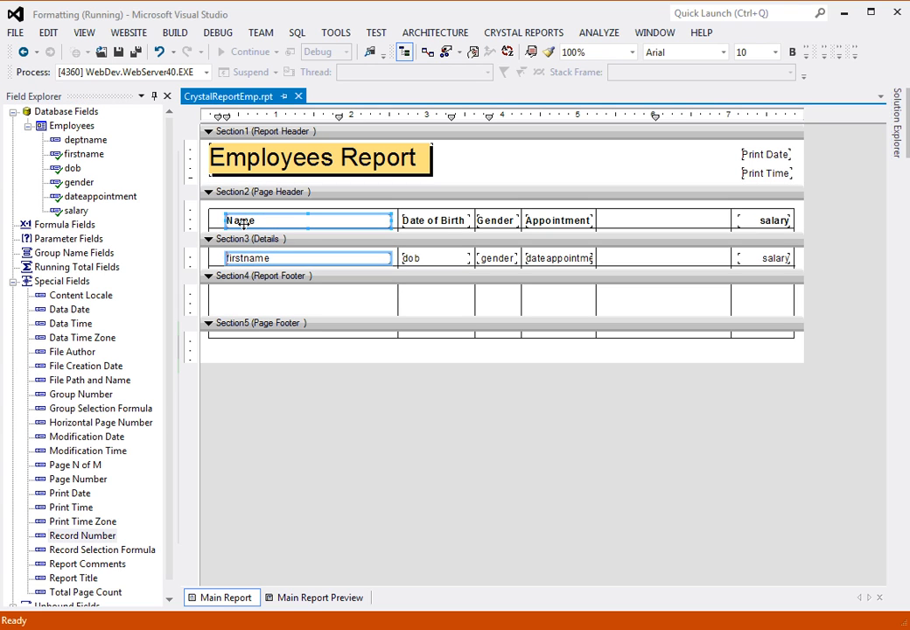
mouse_move(225, 221)
mouse_down()
mouse_move(255, 222)
mouse_move(246, 221)
mouse_up()
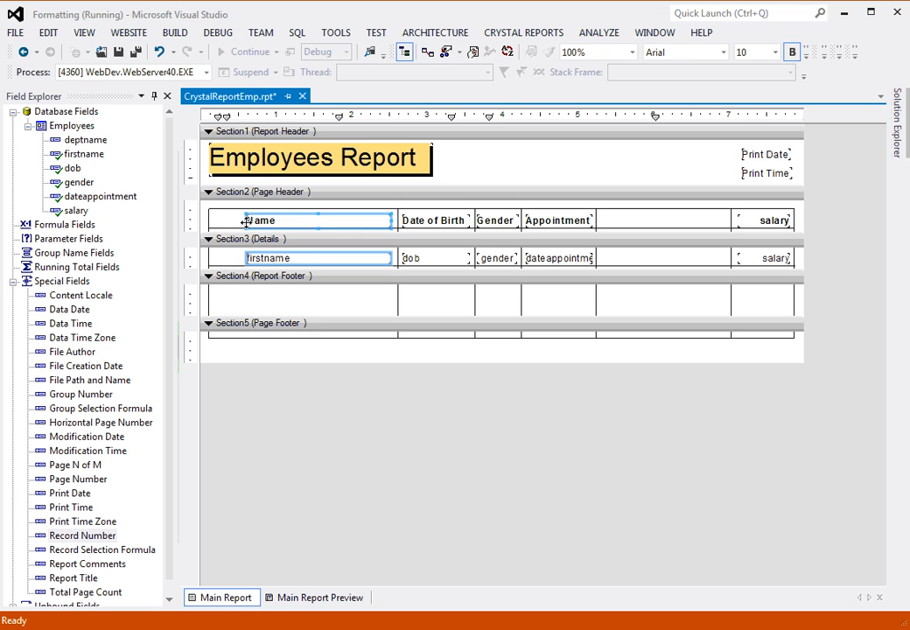
- Insert the Record Number special field before firstname in the Details section and move its heading level with the Name heading
click(226, 265)
drag(84, 536, 218, 261)
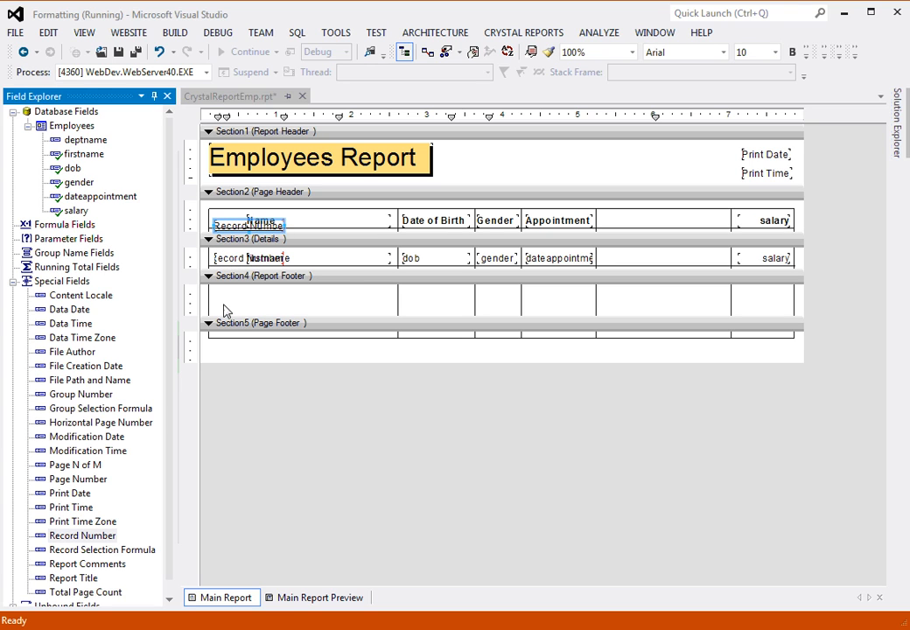
click(232, 227)
click(233, 226)
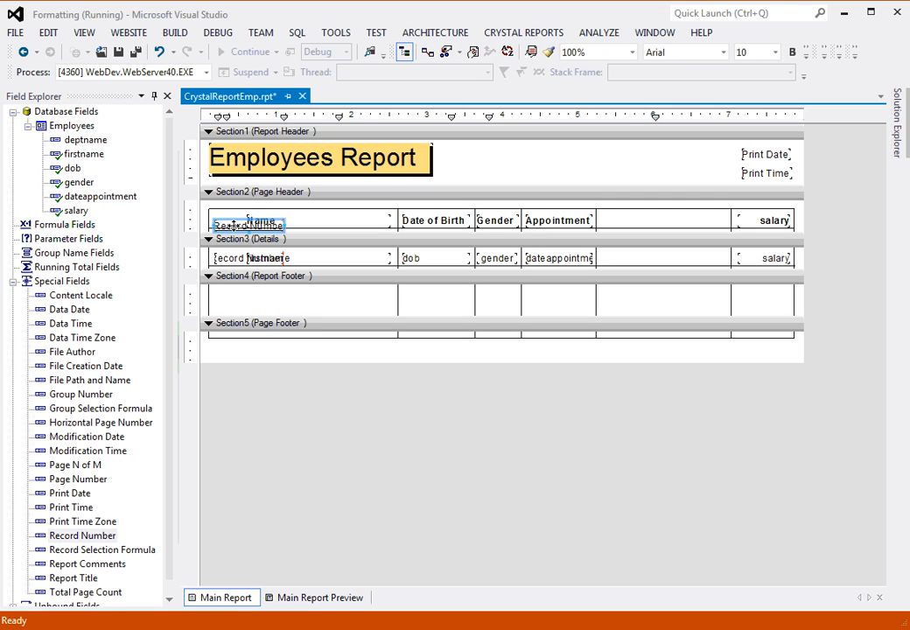
drag(233, 226, 233, 220)
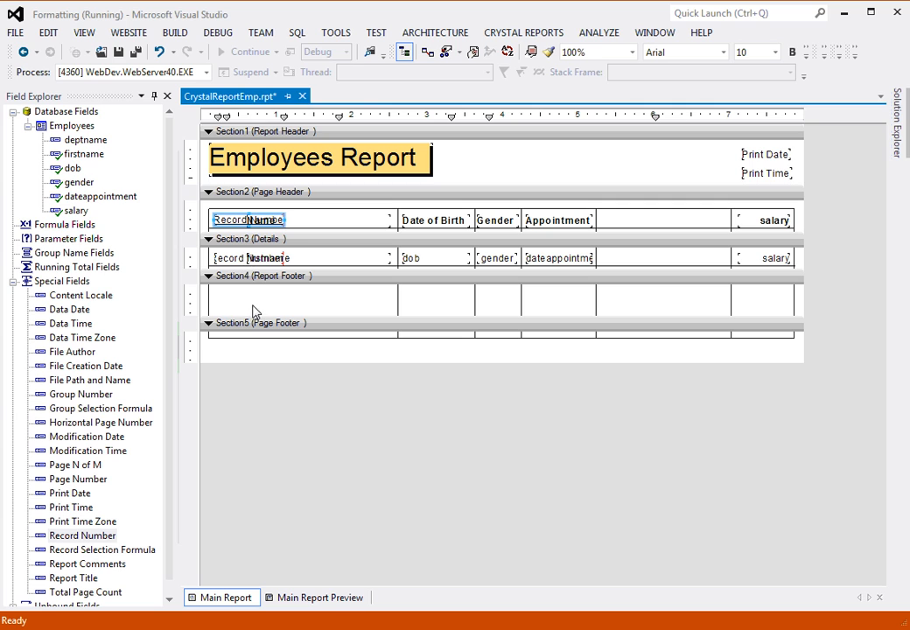
- Change the Record Number heading's text in the page header to S.No
right_click(242, 229)
click(308, 231)
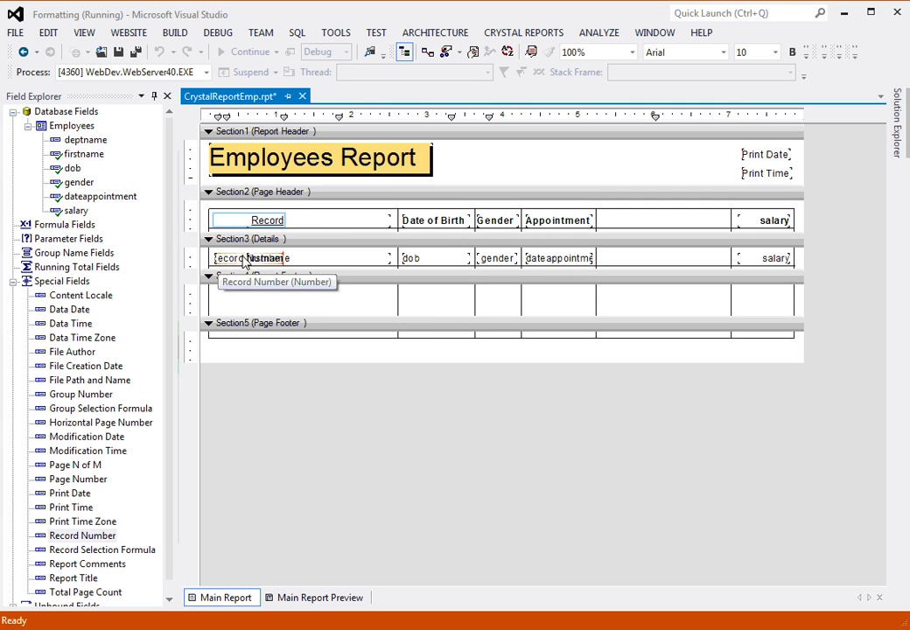
key(Delete)
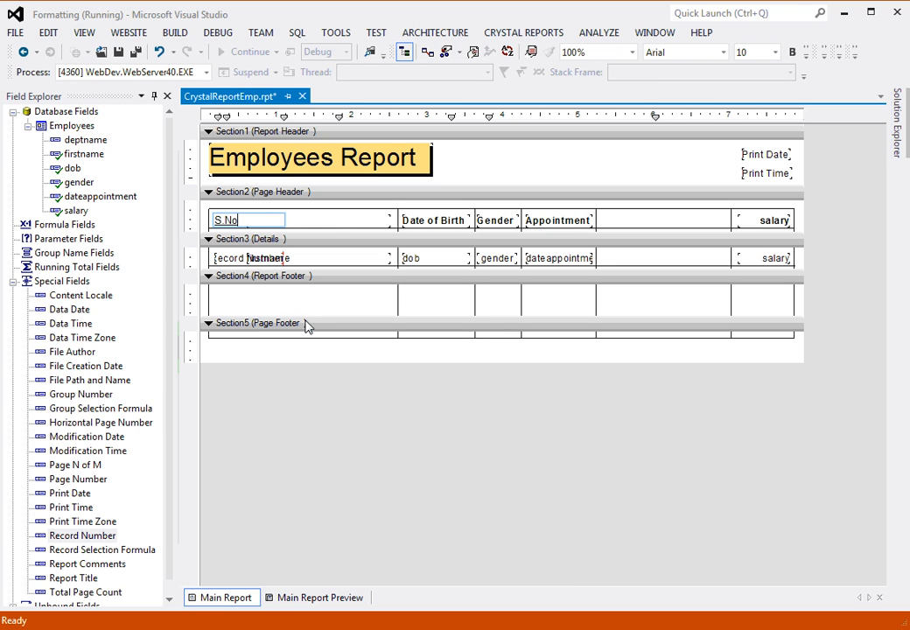
click(260, 304)
- Narrow the S.No heading and the Record Number field so both end just before the Name column
click(225, 222)
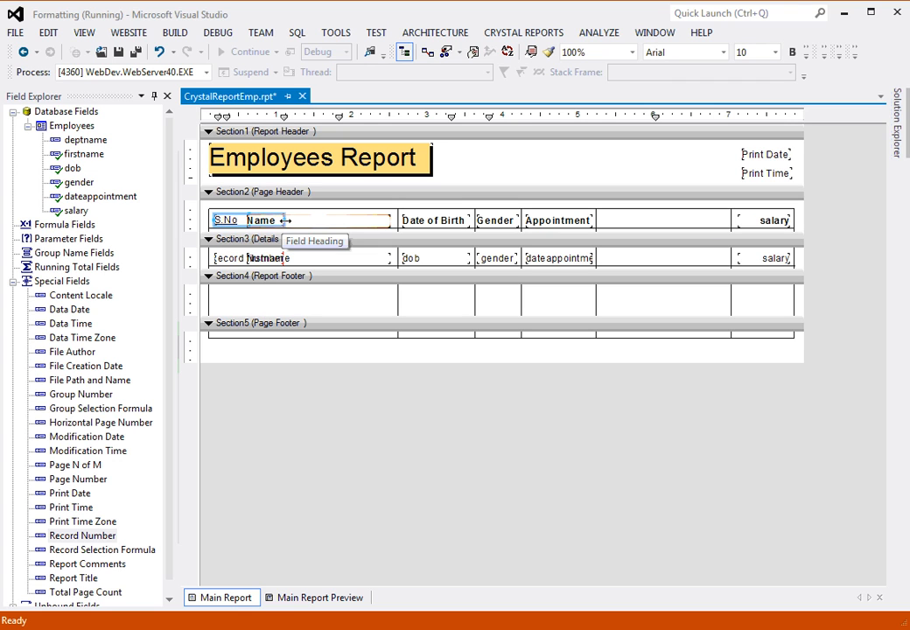
drag(285, 221, 246, 220)
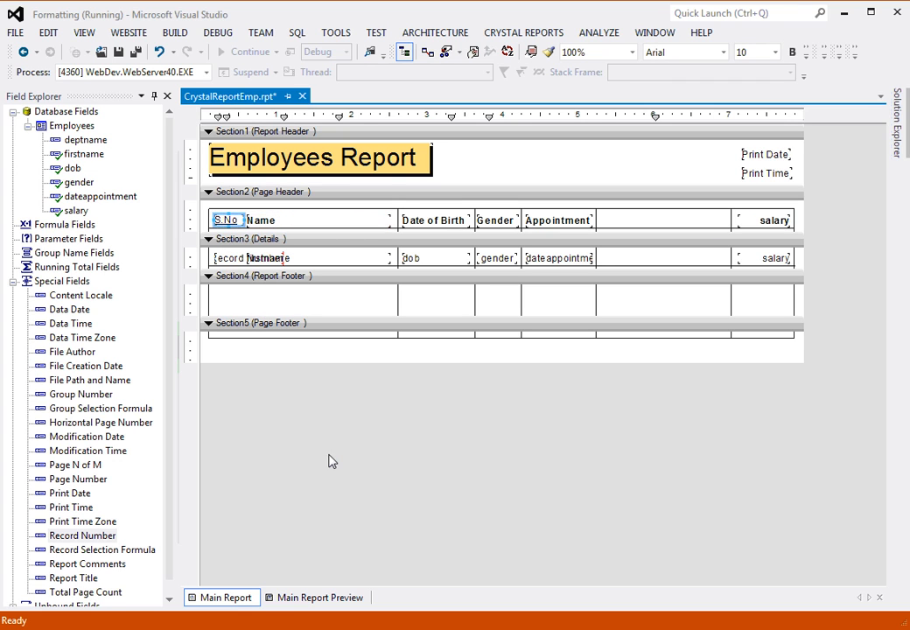
click(229, 258)
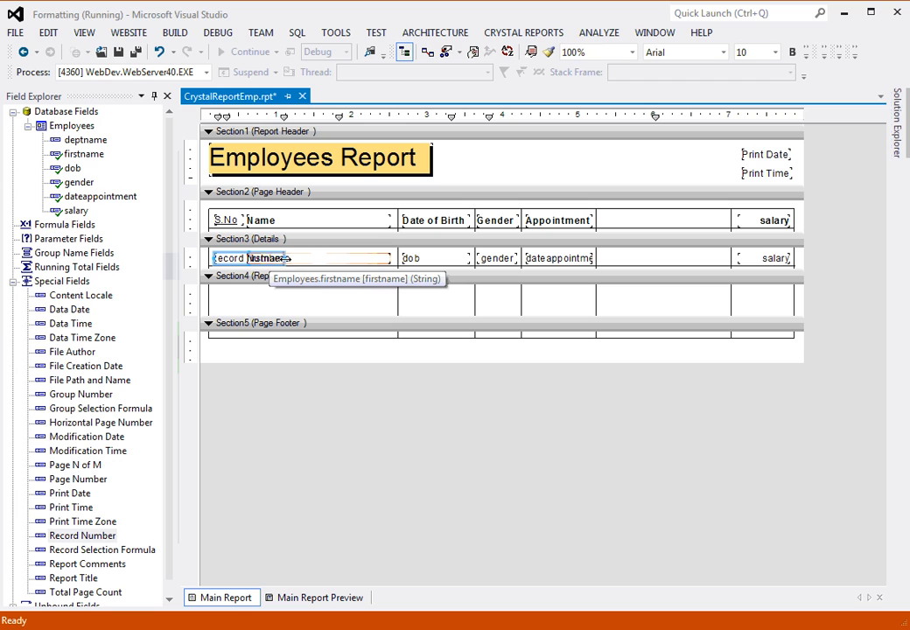
drag(285, 258, 244, 258)
click(253, 296)
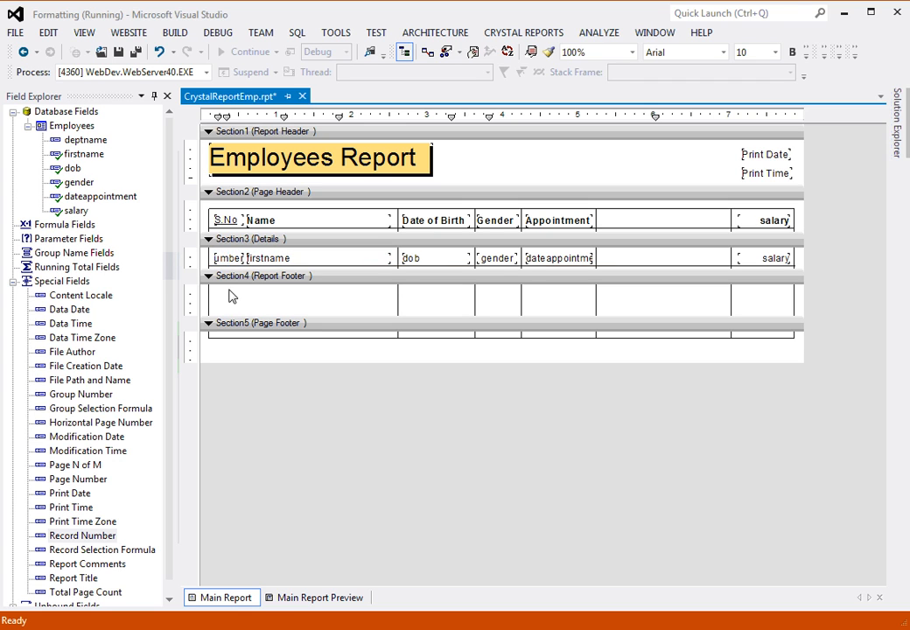
- Format the S.No heading in bold style and remove its underline
click(226, 220)
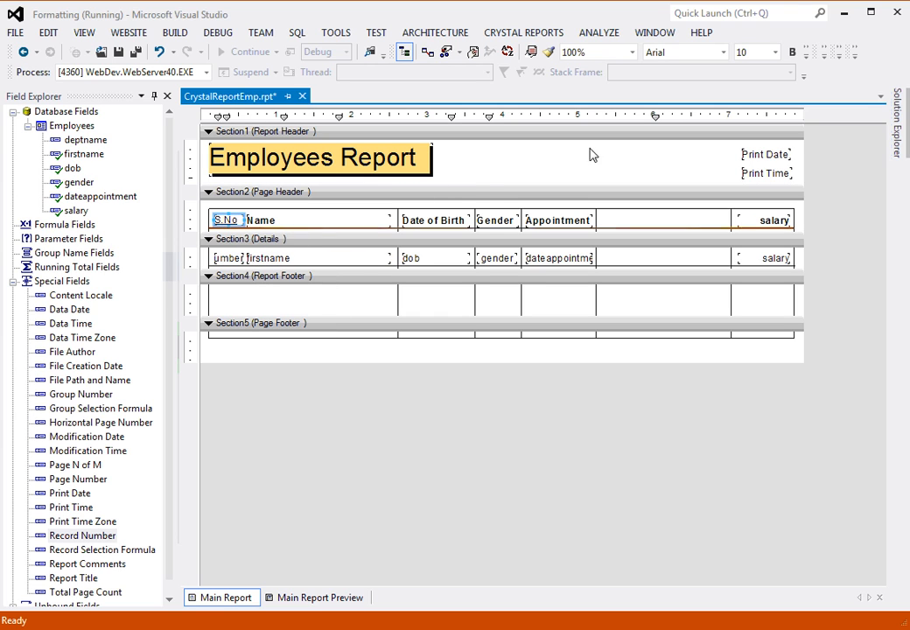
right_click(223, 221)
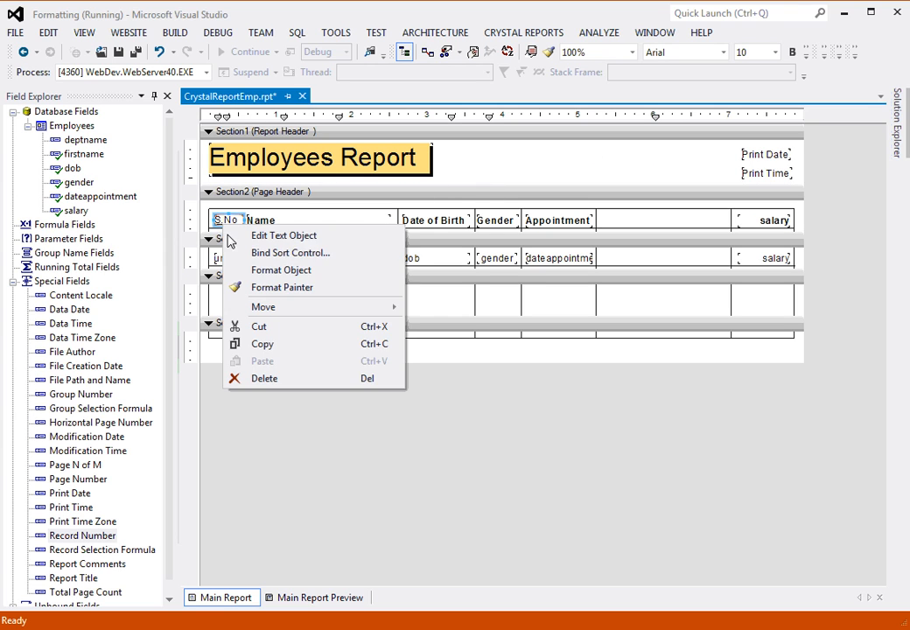
click(282, 271)
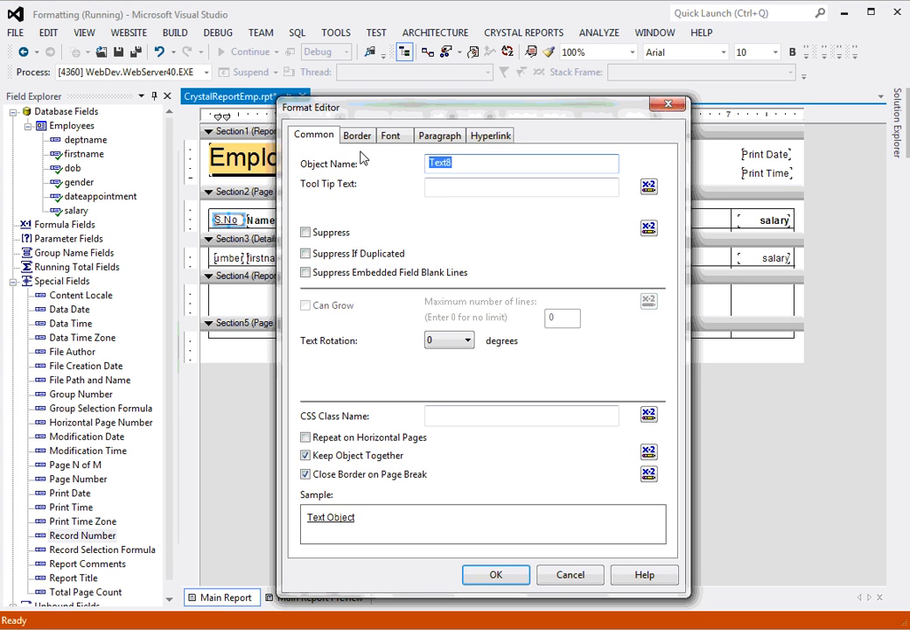
click(398, 136)
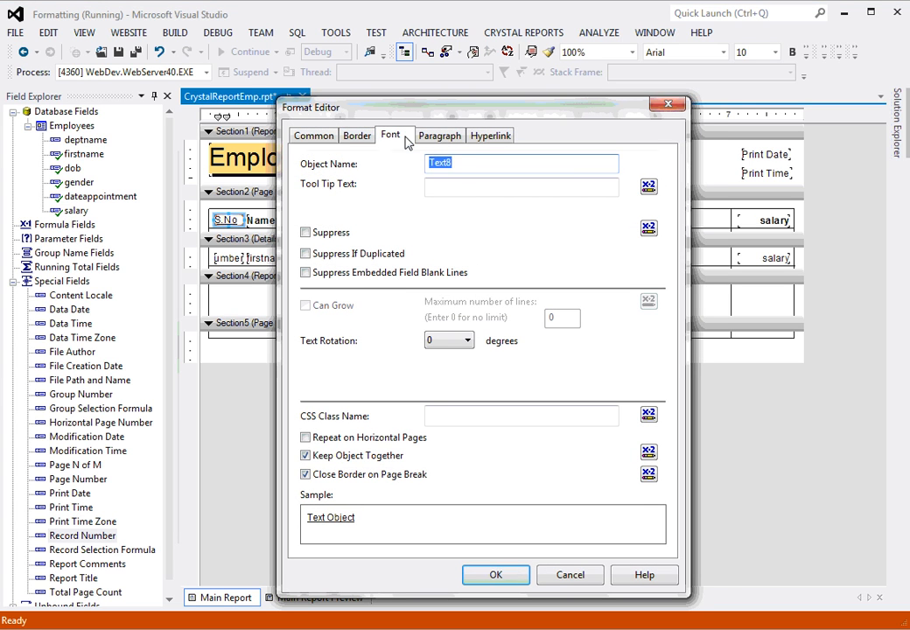
click(312, 300)
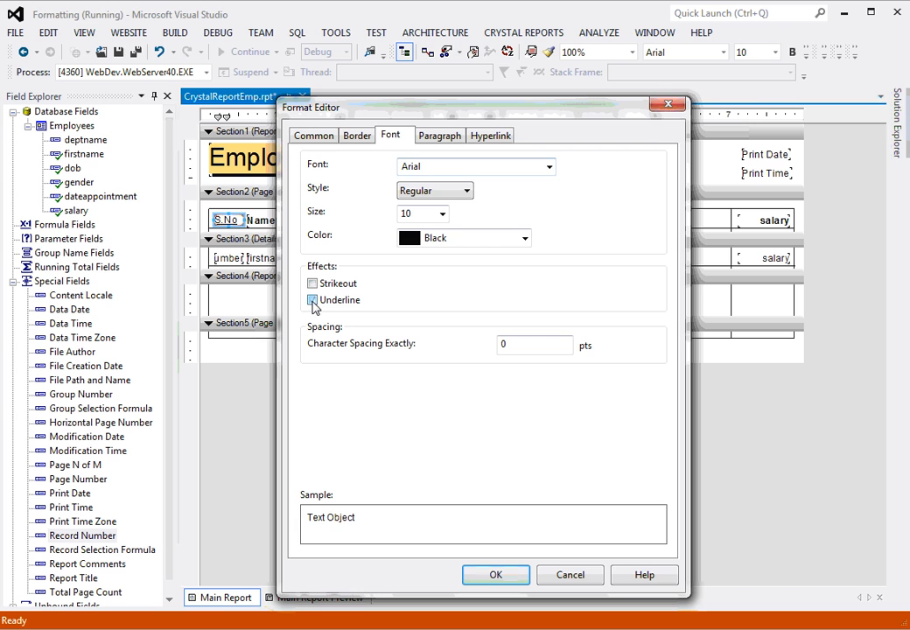
click(415, 194)
click(411, 222)
click(494, 573)
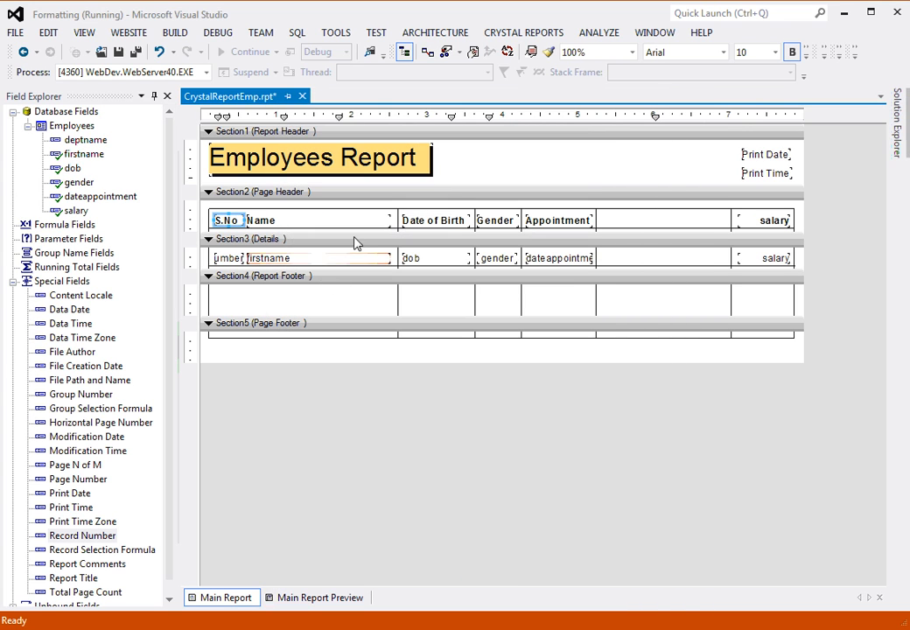
click(469, 168)
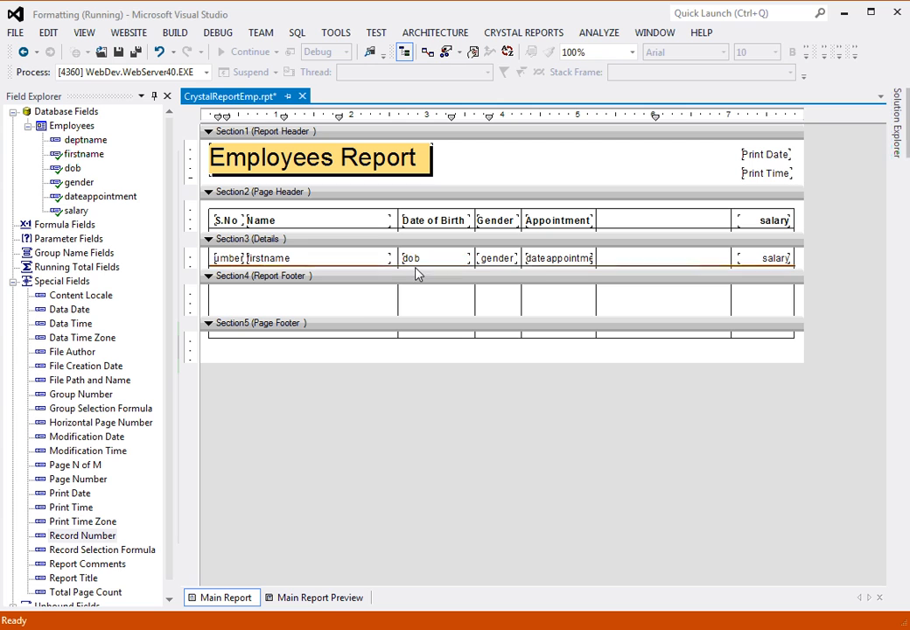
- Align the tops of the S.No and Name headings in the page header
click(227, 221)
ctrl+click(260, 221)
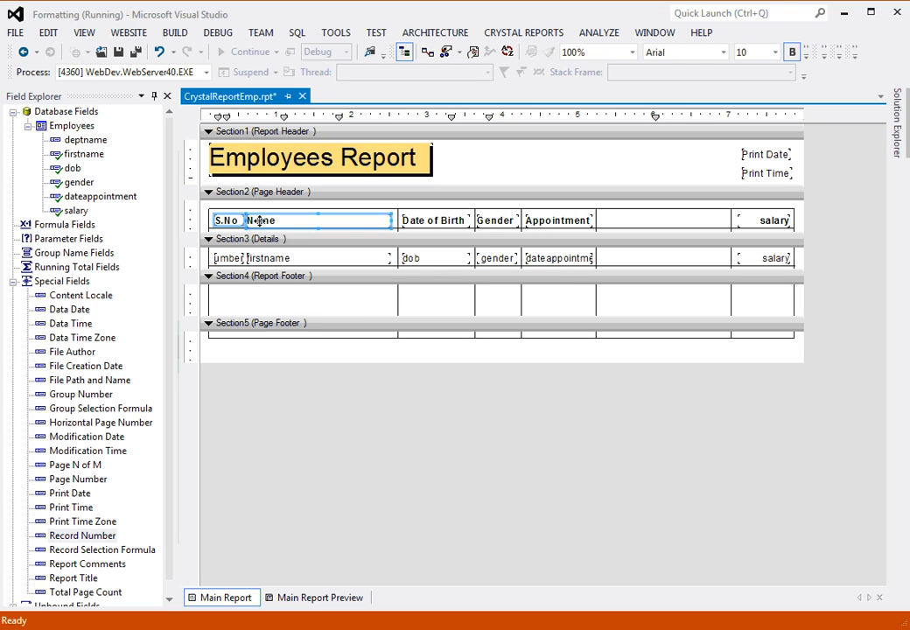
right_click(260, 221)
mouse_move(392, 289)
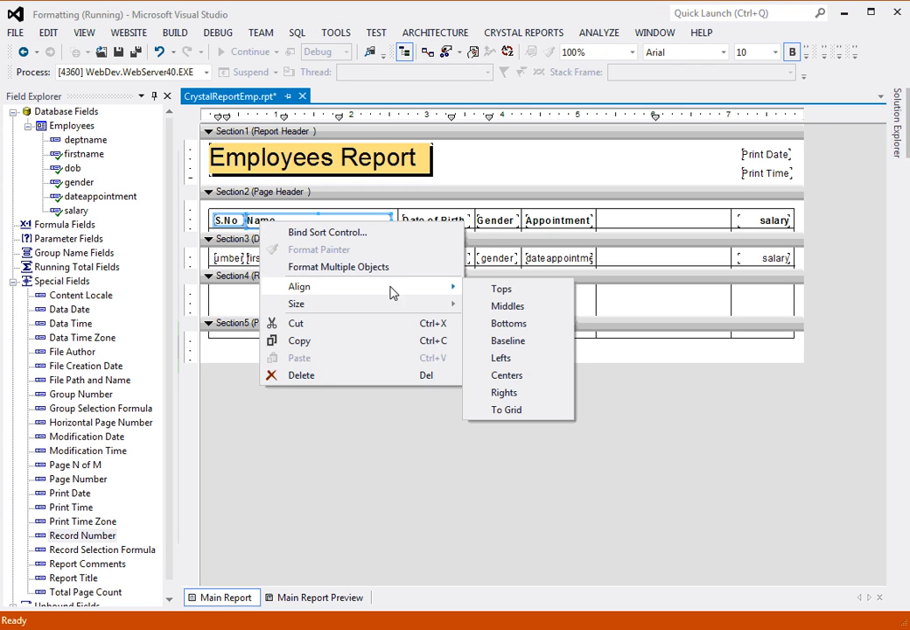
click(501, 292)
click(251, 309)
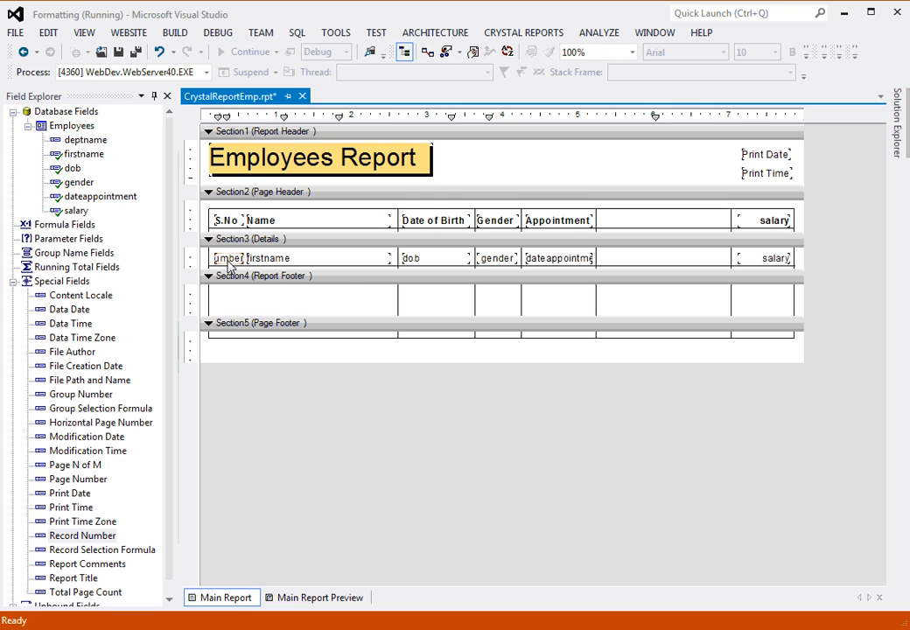
- Save the report and reload the Default.aspx page in the browser to check the serial numbers
click(228, 260)
click(250, 305)
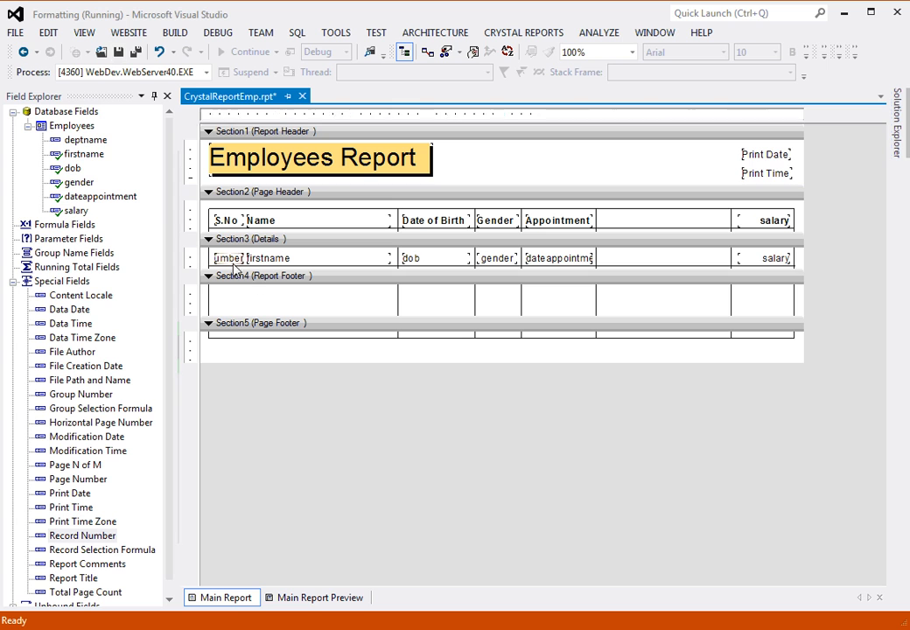
click(117, 52)
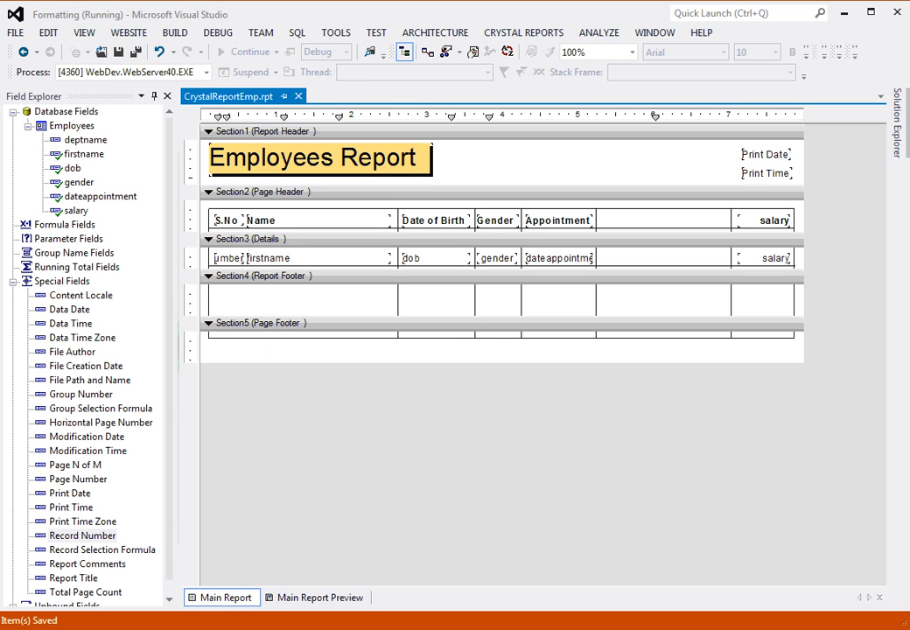
key(alt+Tab)
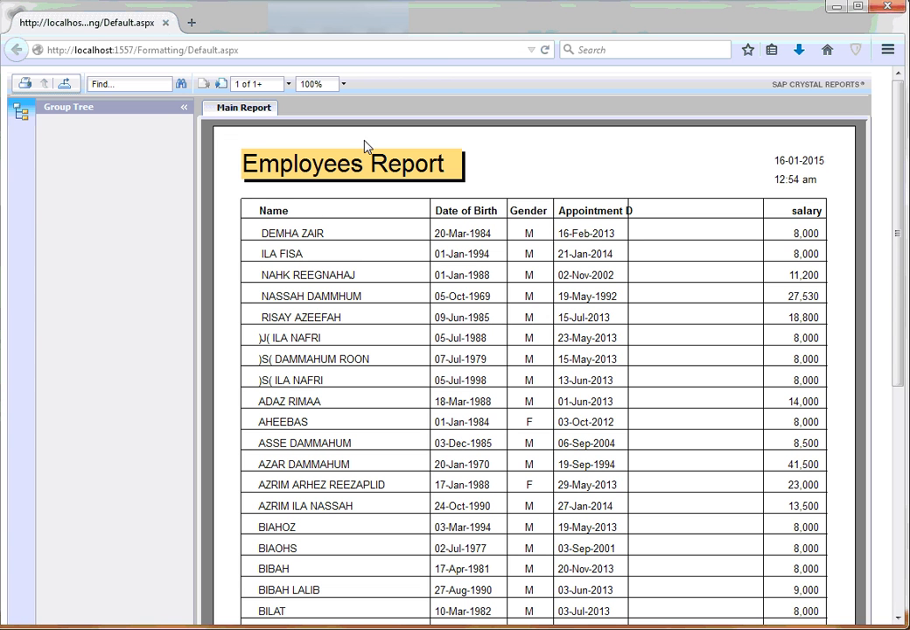
click(552, 52)
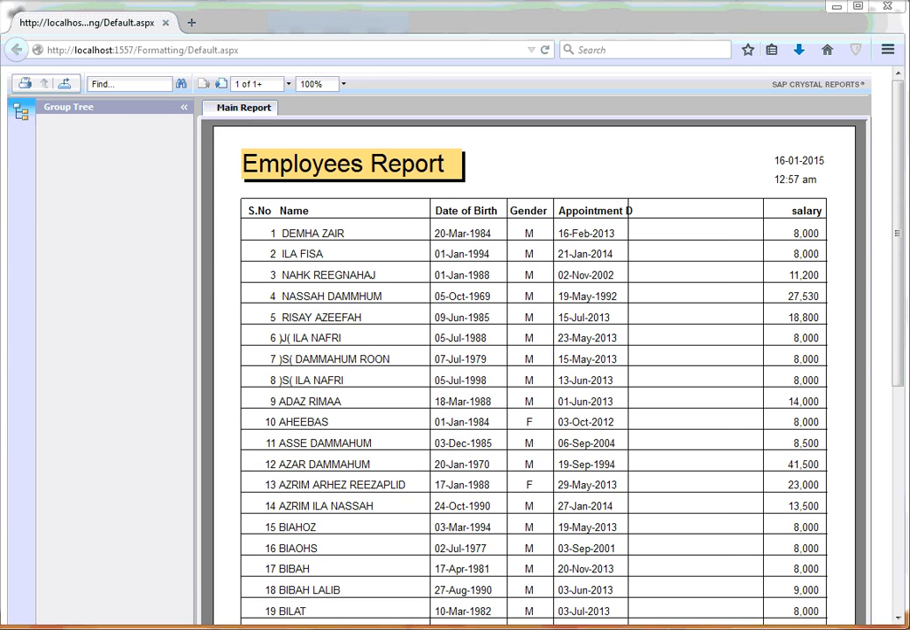
- Switch back to Visual Studio and left-align the Record Number field in the Details section
key(alt+Tab)
click(230, 257)
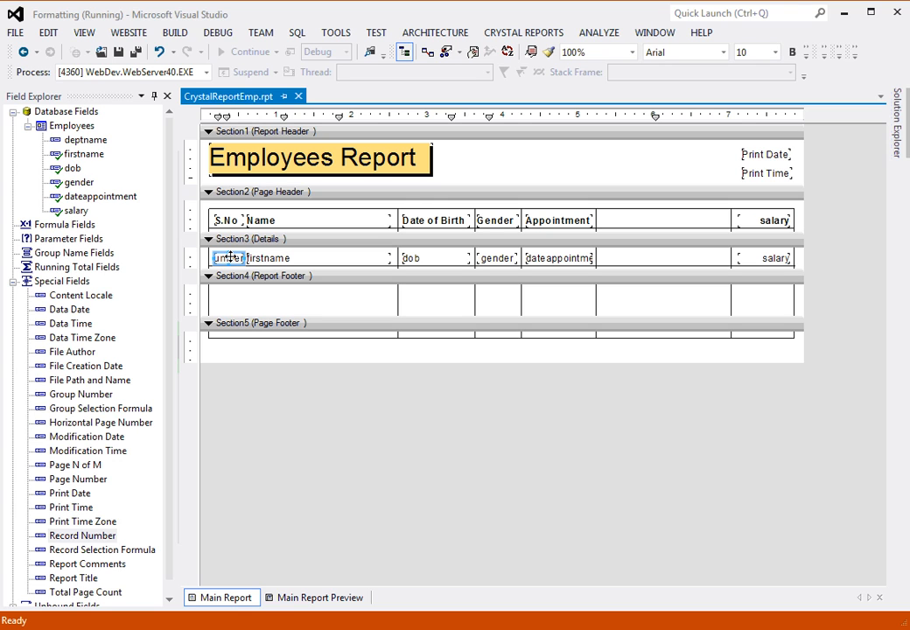
click(806, 56)
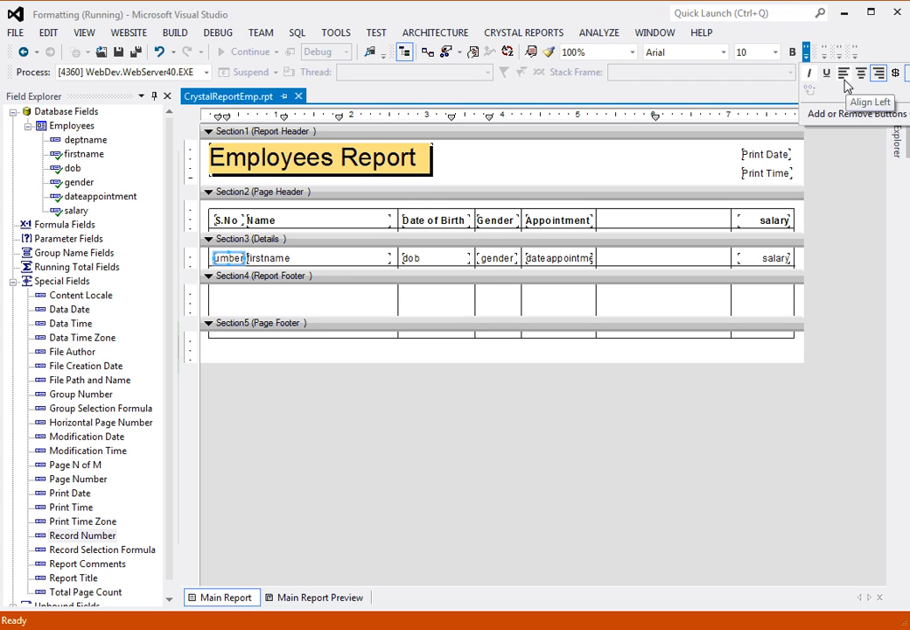
click(844, 75)
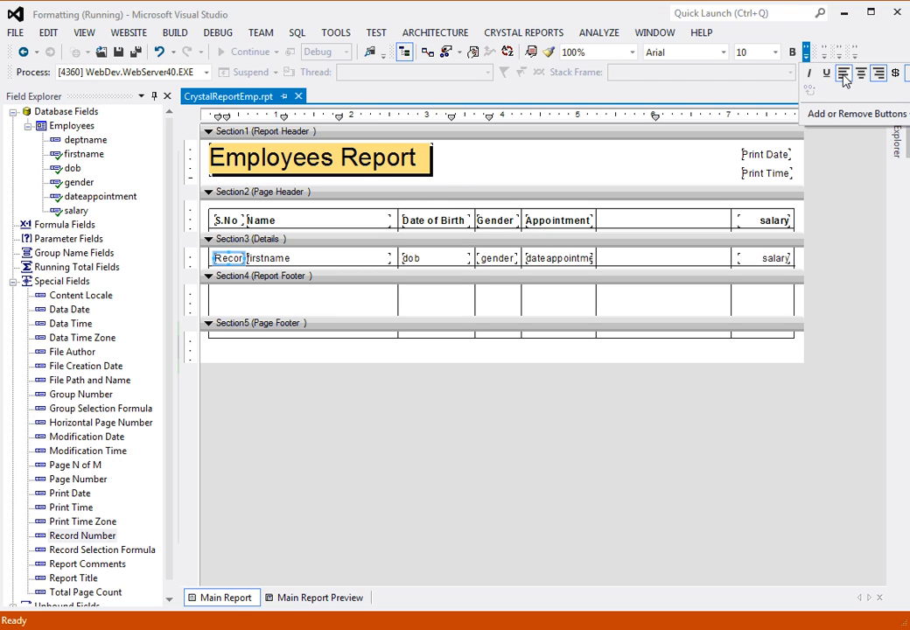
- Save the report and refresh Default.aspx in the browser to check the left-aligned serial numbers
click(101, 51)
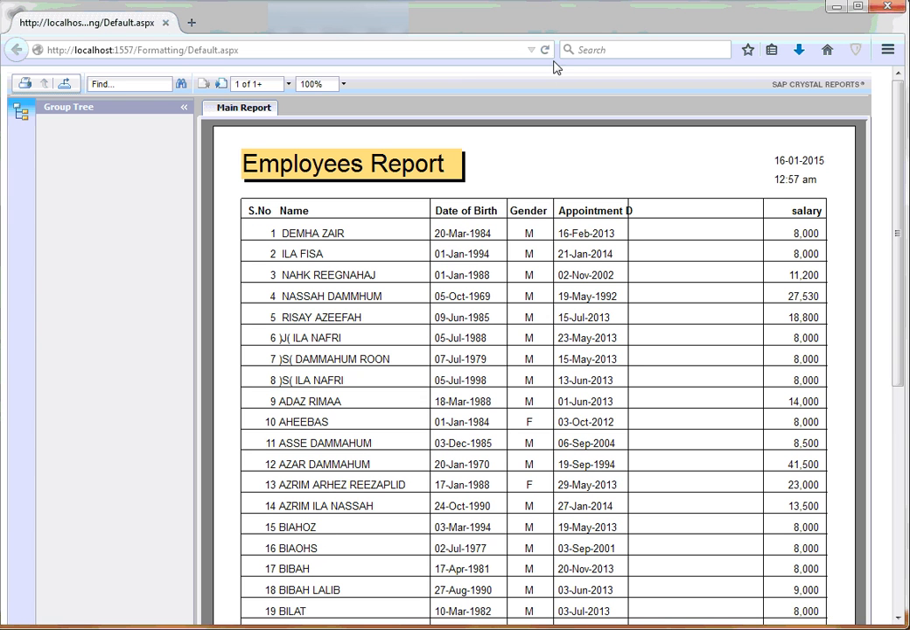
click(544, 51)
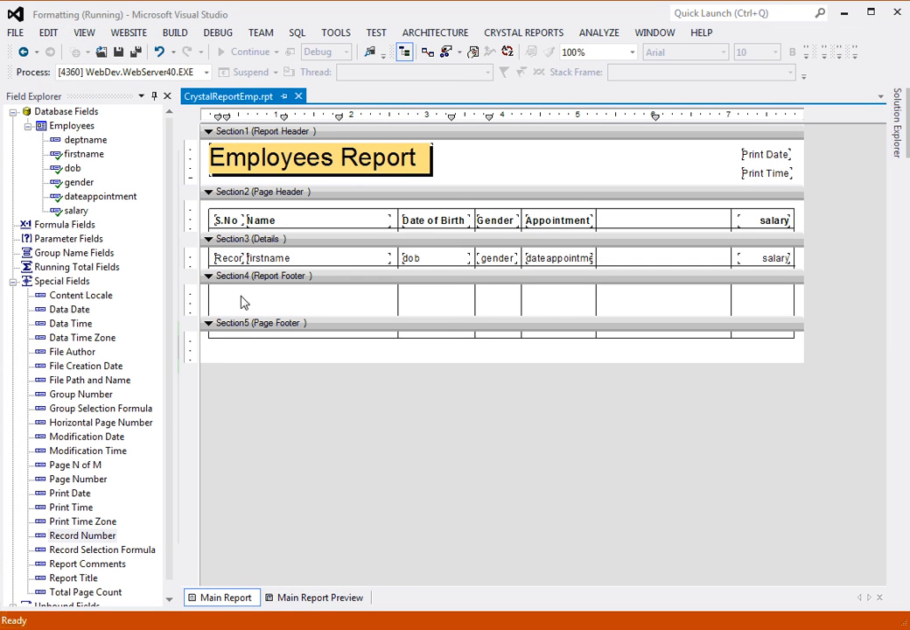
- Insert a vertical line between the S.No and Name columns from the page header to the page footer, and save the report
right_click(242, 298)
mouse_move(289, 307)
click(501, 458)
drag(248, 212, 267, 340)
click(302, 305)
click(118, 52)
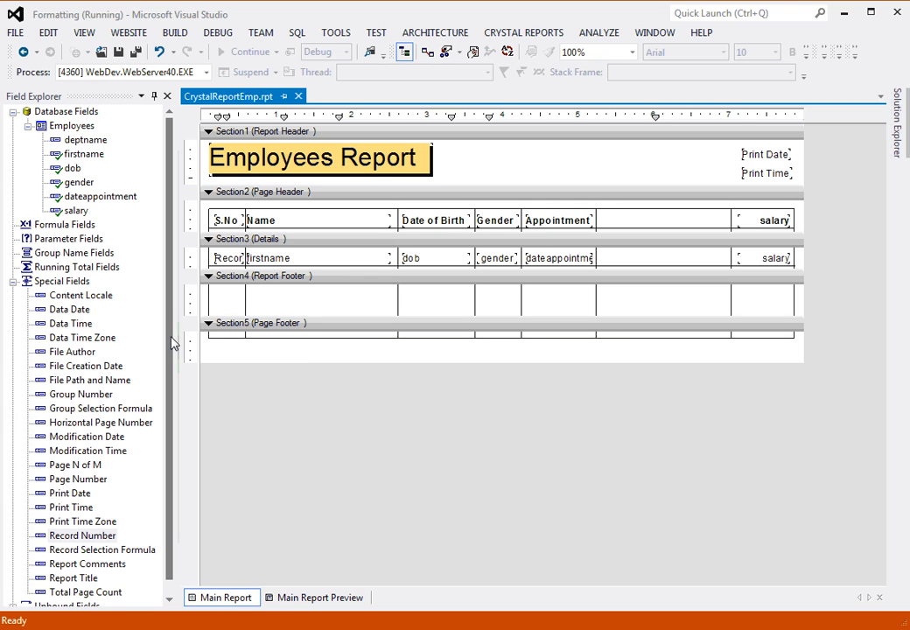
click(170, 420)
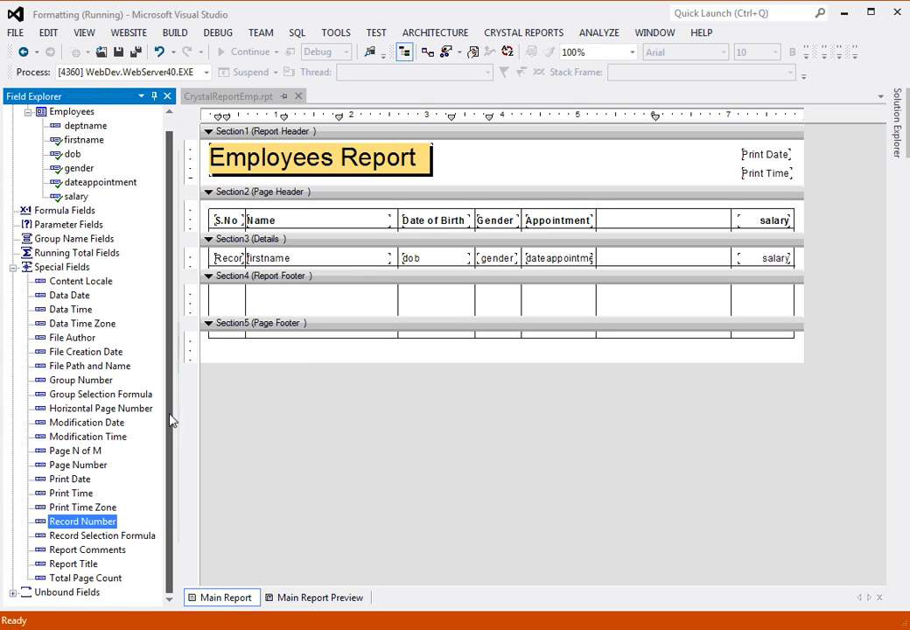
- Add the Page N of M field to the page footer, stretched across the full table width, centred and bold
click(75, 451)
drag(77, 456, 211, 346)
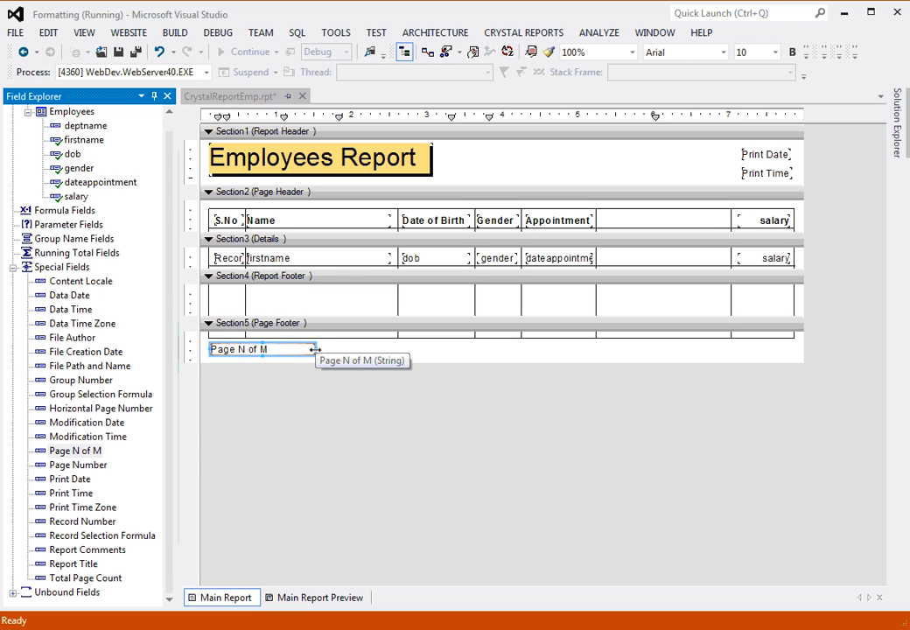
drag(314, 349, 792, 352)
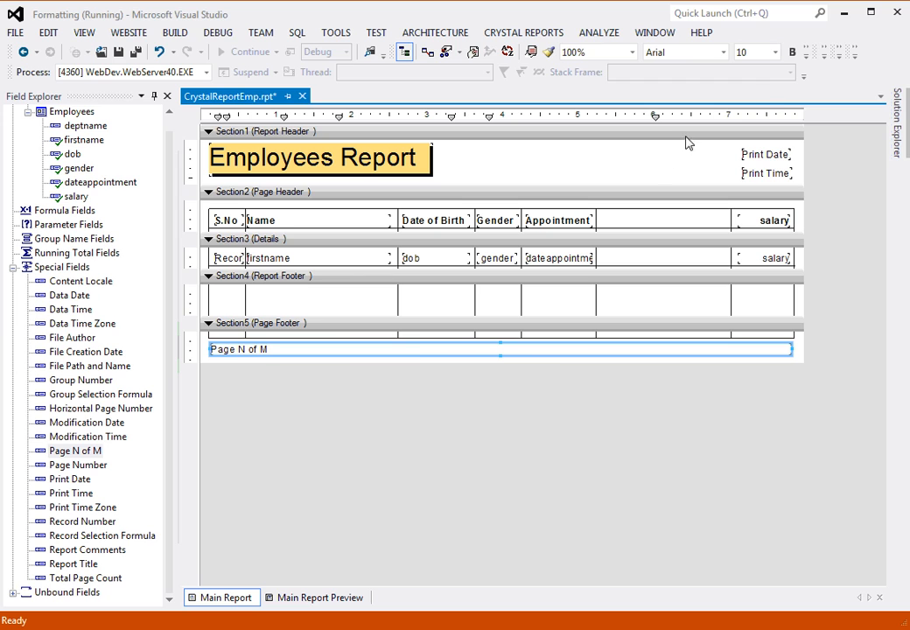
click(806, 55)
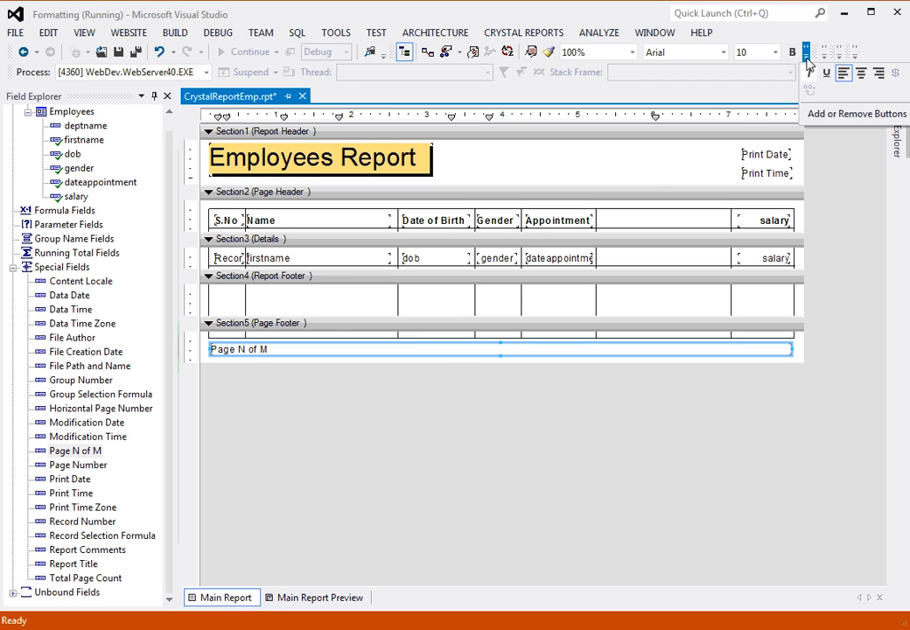
click(861, 73)
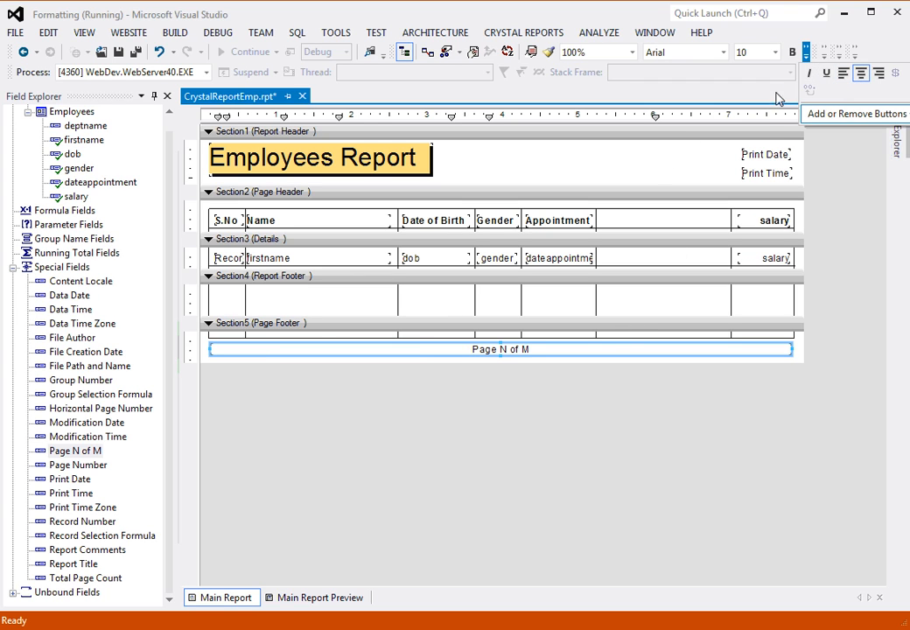
click(794, 54)
click(252, 410)
- Save the report and refresh Default.aspx in the browser to check the page number in the first page's footer
click(118, 53)
click(302, 629)
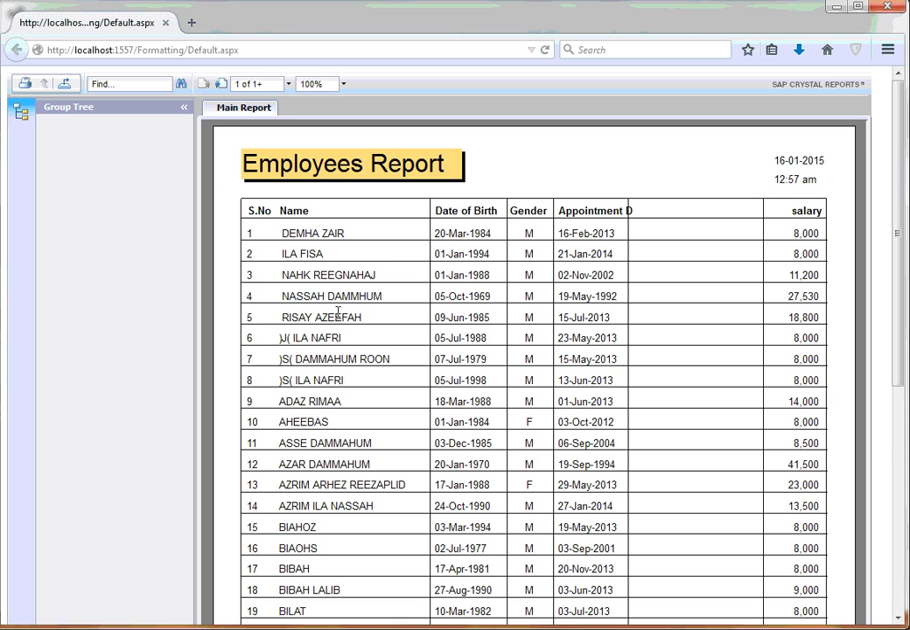
click(544, 50)
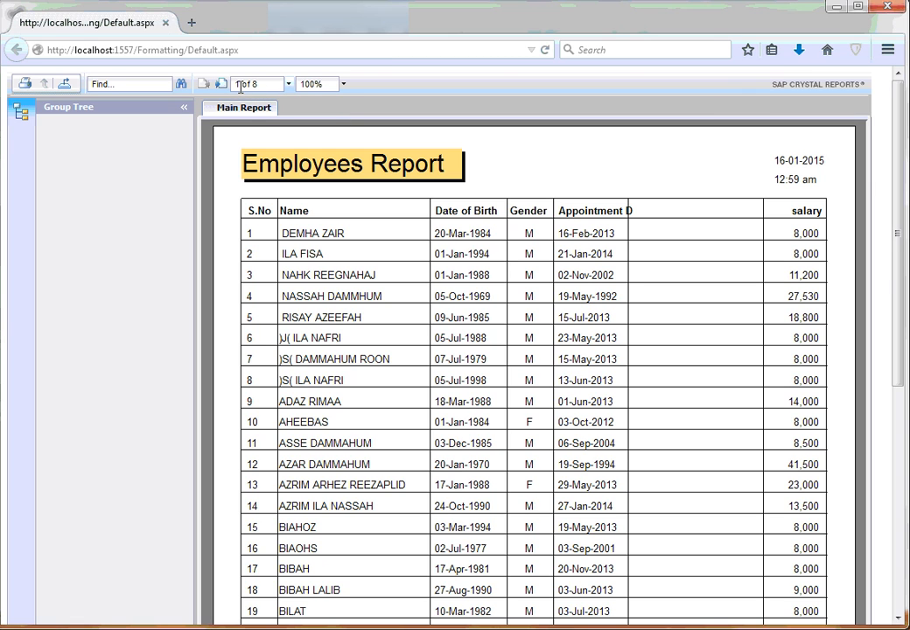
click(344, 85)
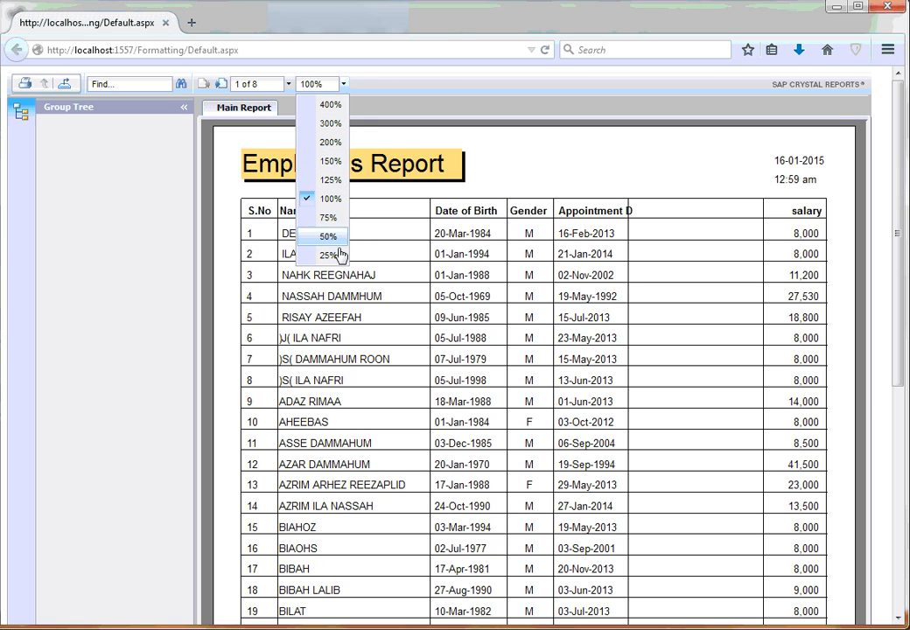
click(360, 85)
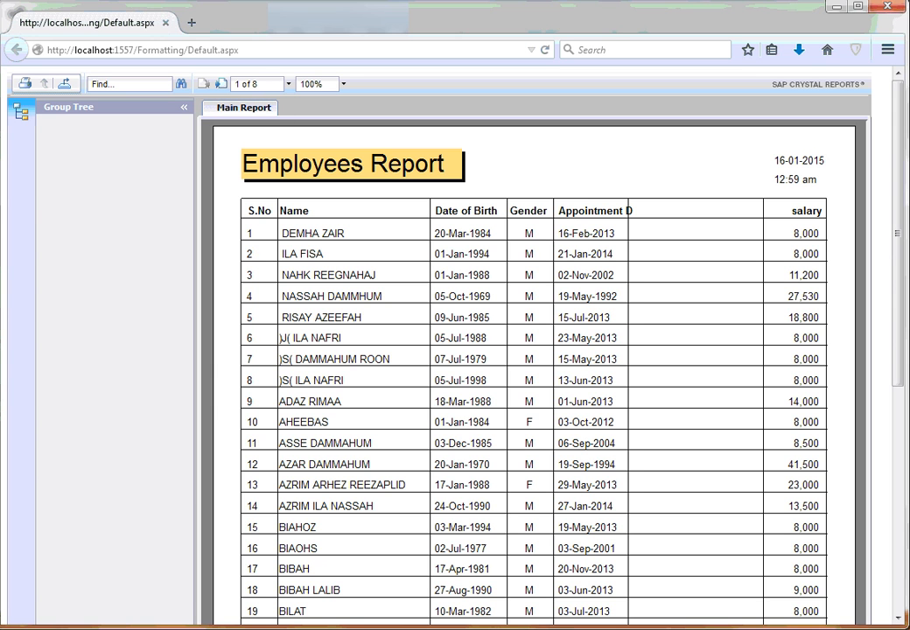
scroll(899, 337, down, 5)
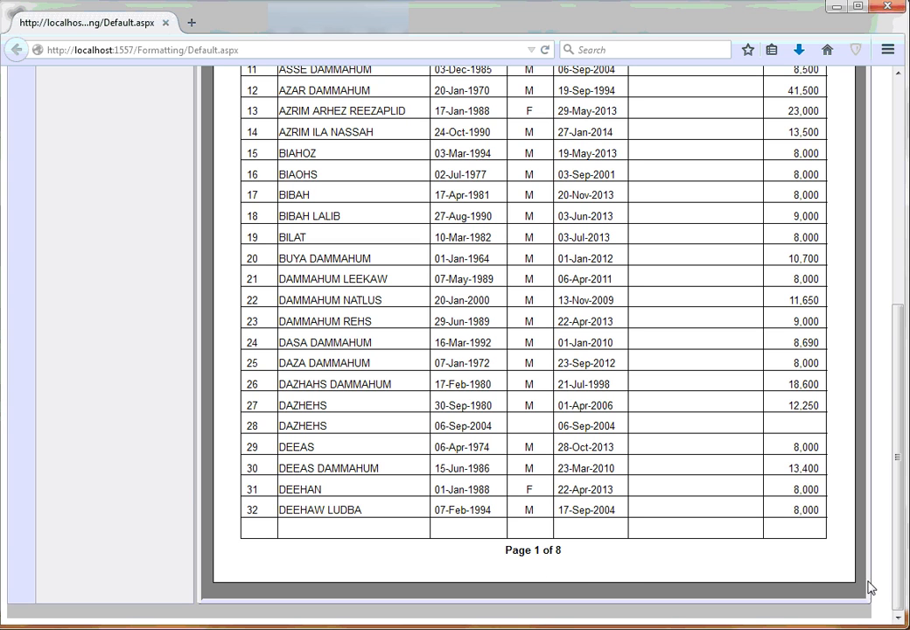
drag(900, 591, 881, 366)
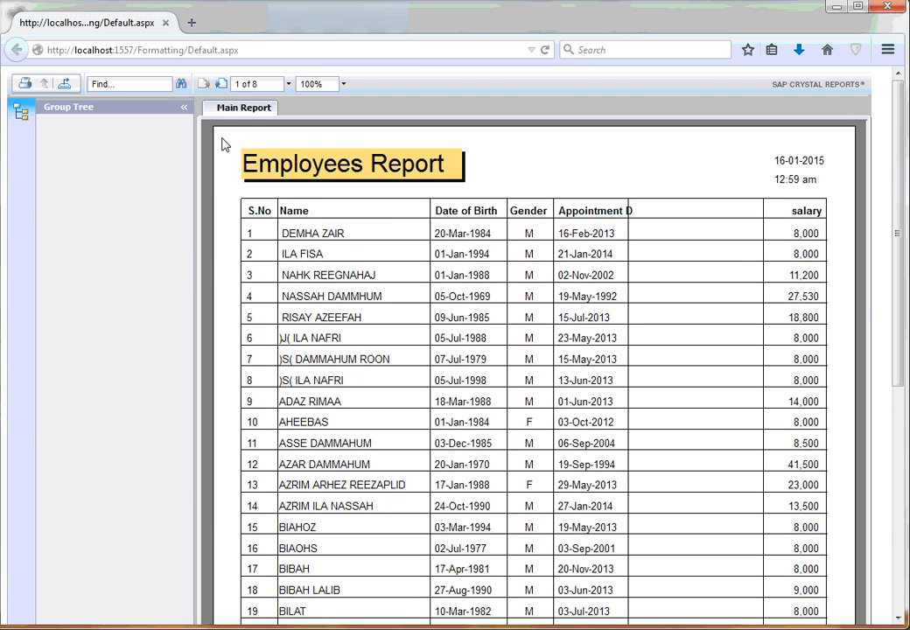
- Go forward to page 6 of the report and examine the page number in its footer
click(222, 85)
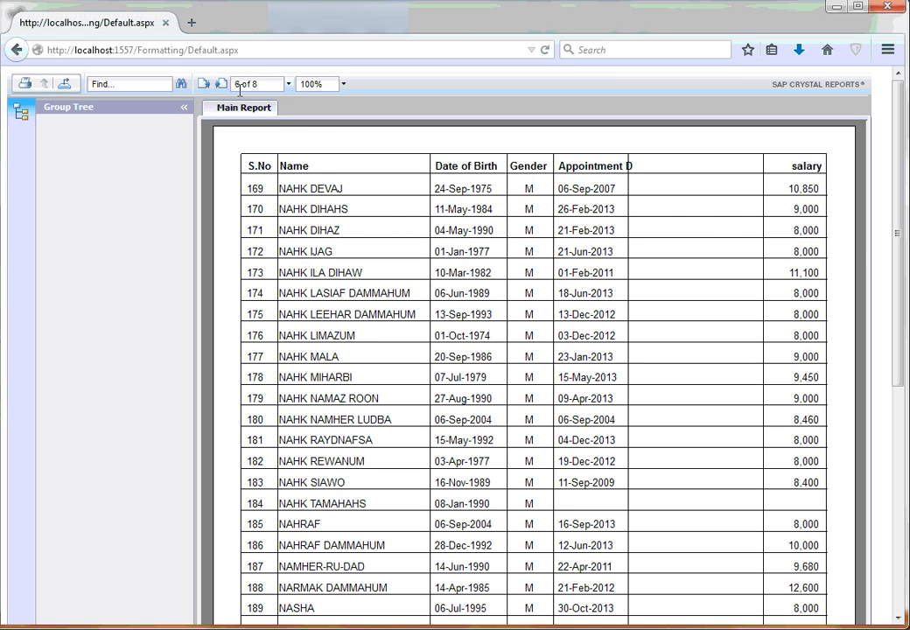
scroll(904, 293, down, 5)
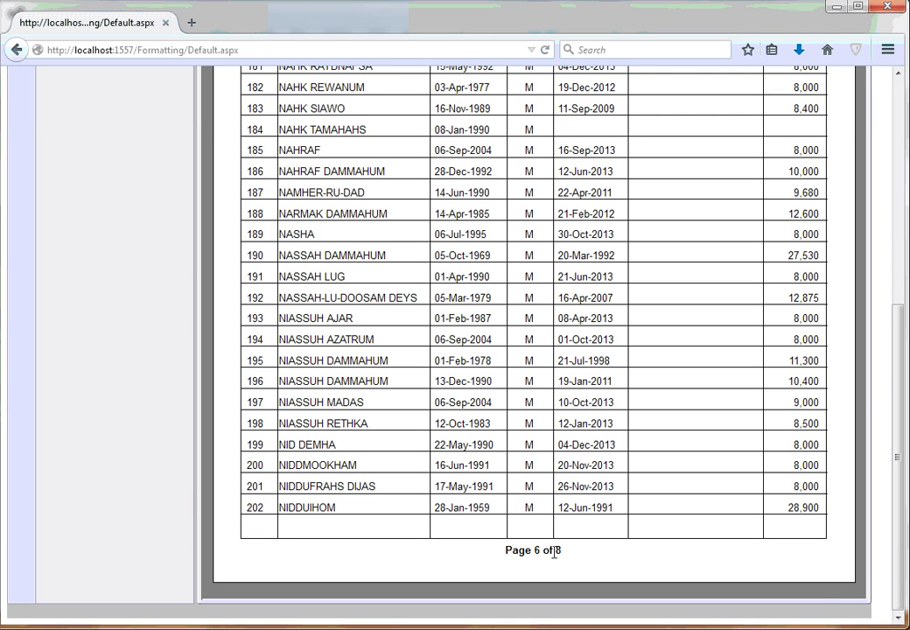
scroll(897, 320, up, 5)
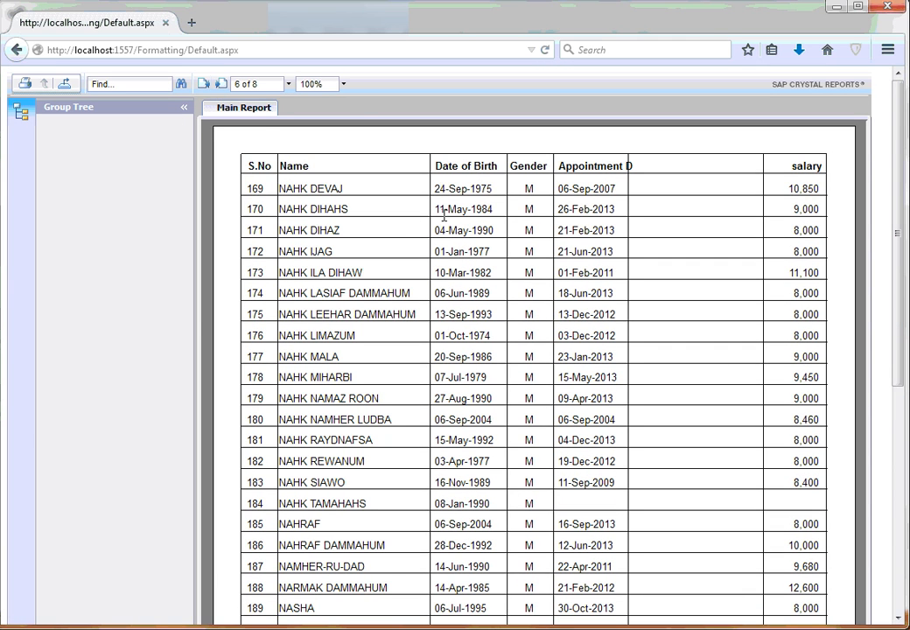
drag(899, 361, 899, 598)
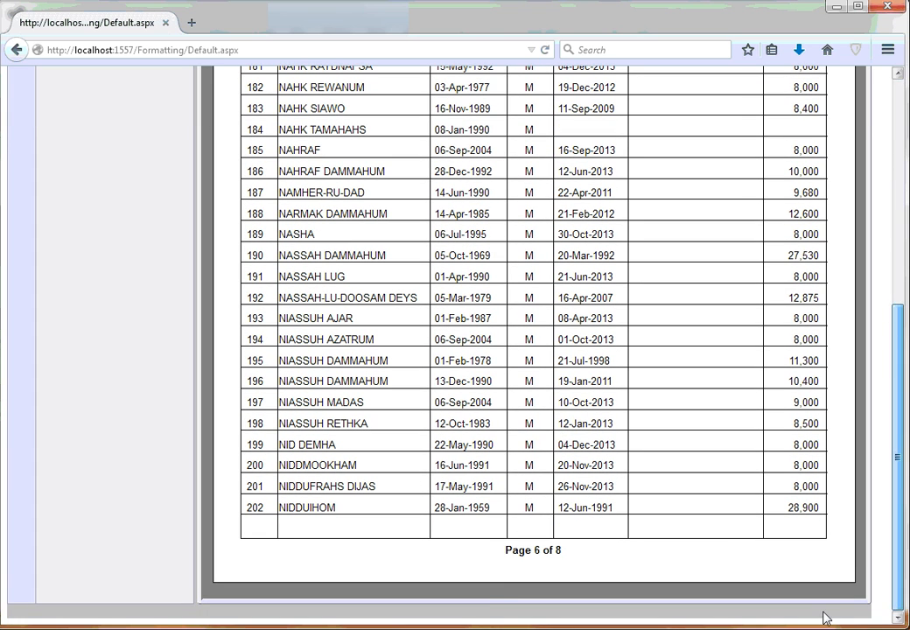
drag(506, 549, 566, 557)
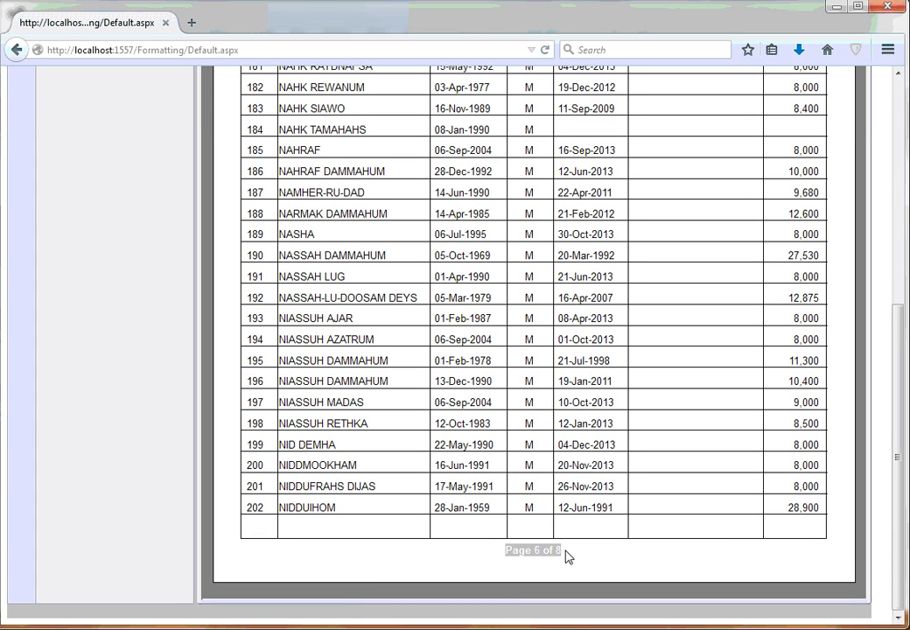
drag(899, 594, 889, 329)
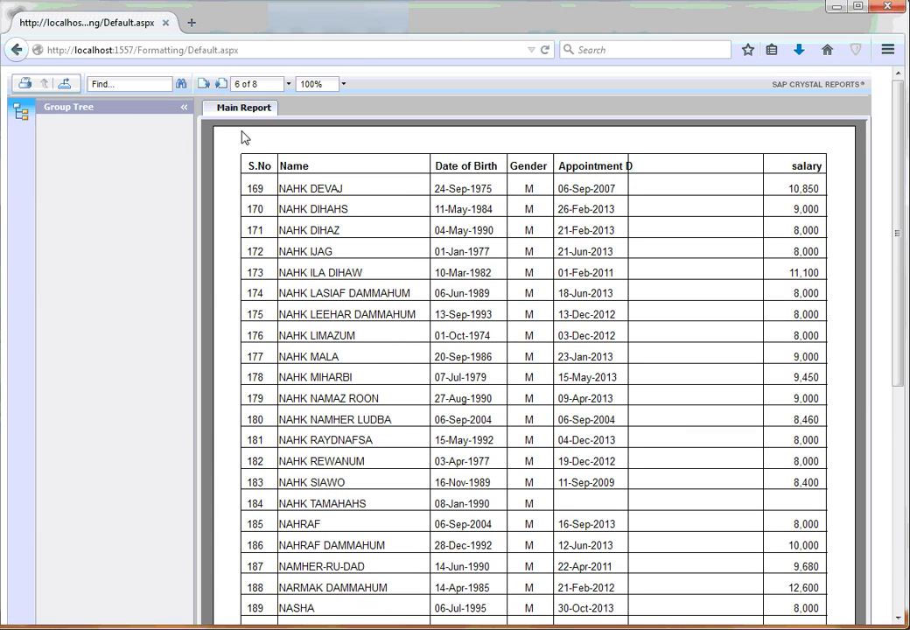
- Page back to page 1 of the report and look over it down to the footer
click(206, 88)
click(206, 89)
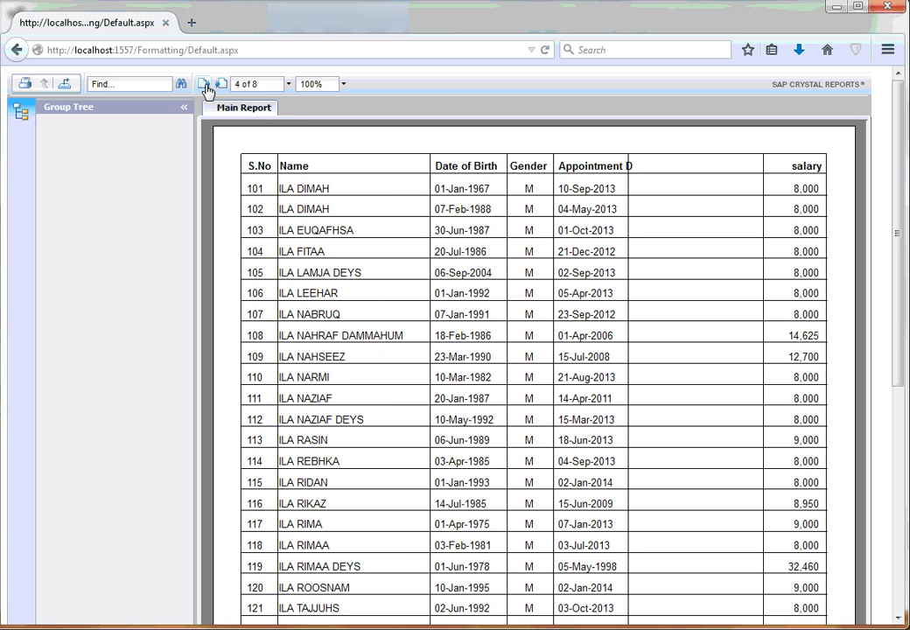
click(205, 88)
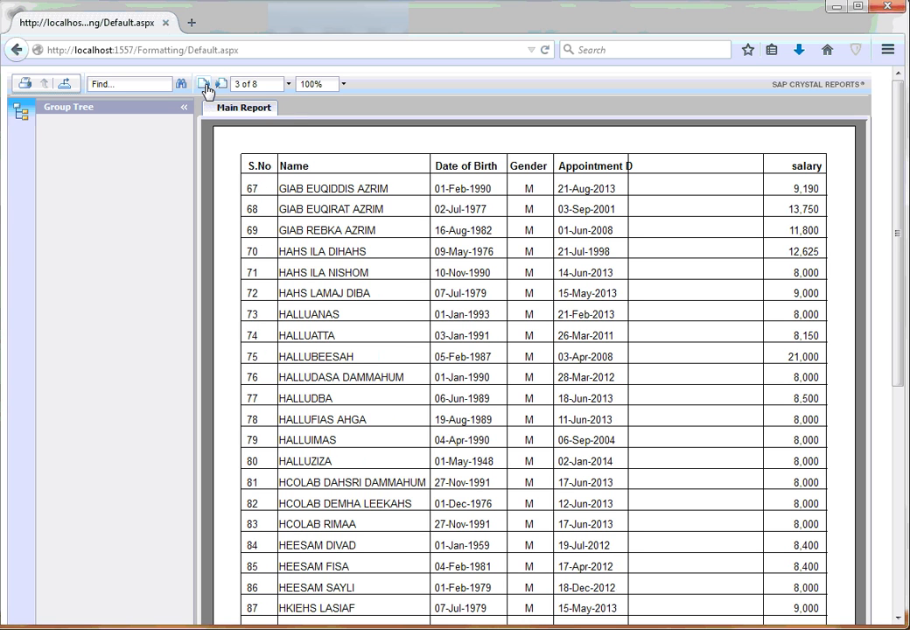
click(206, 88)
click(206, 89)
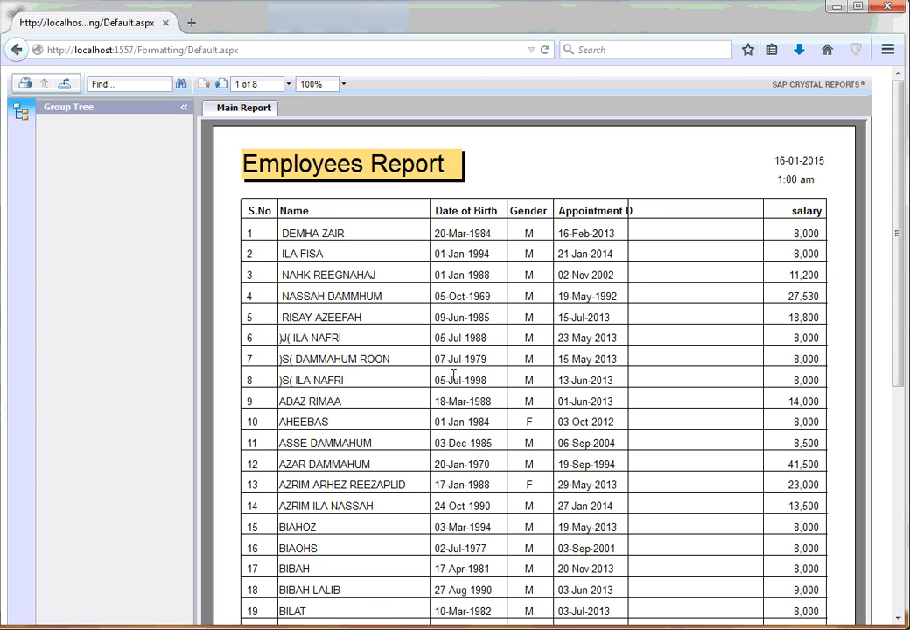
scroll(453, 375, down, 6)
scroll(453, 376, up, 6)
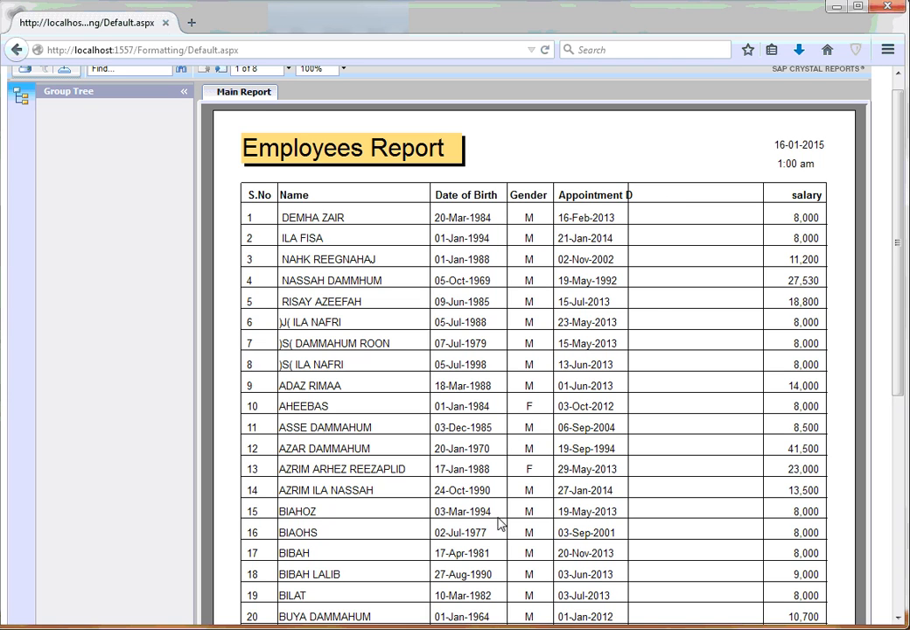
- Switch back to Visual Studio and draw a vertical line through the empty column before salary, from page header to page footer
click(318, 627)
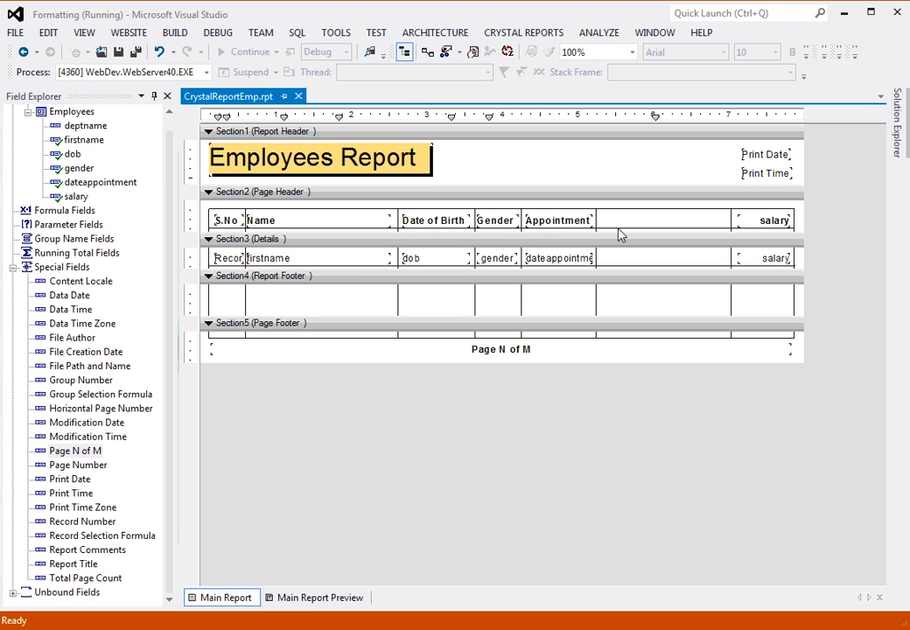
right_click(614, 176)
mouse_move(653, 184)
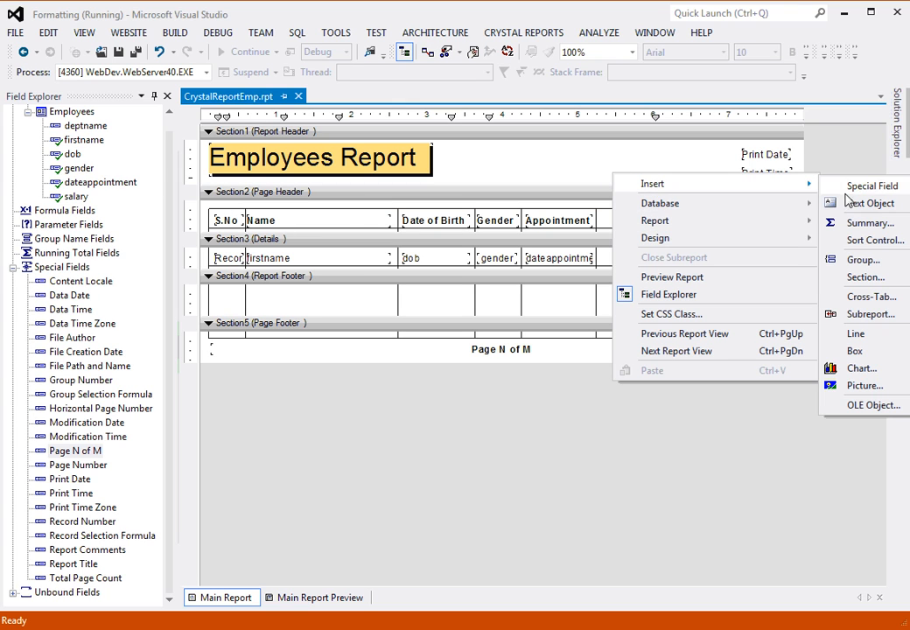
click(858, 352)
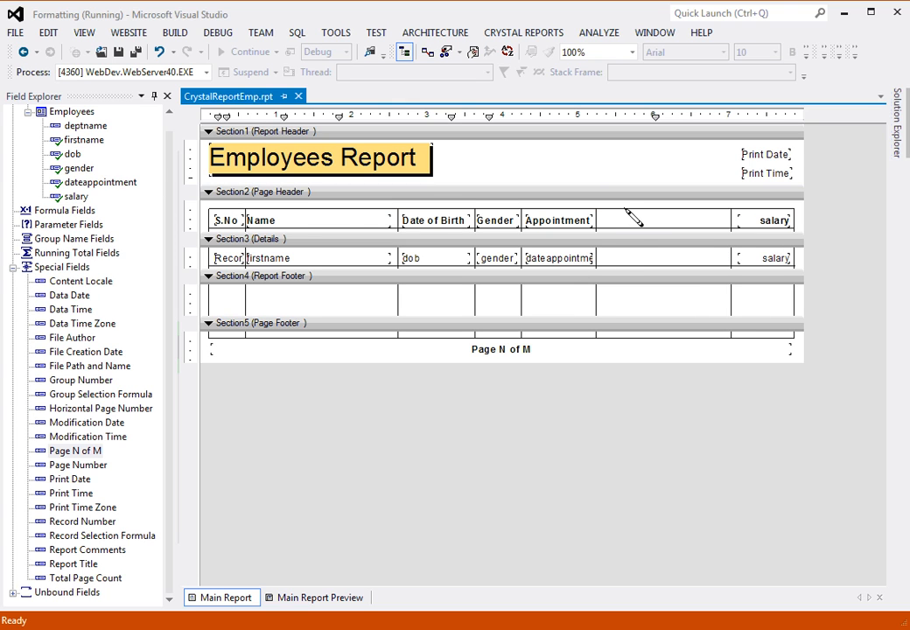
mouse_move(635, 212)
mouse_down()
mouse_move(642, 313)
mouse_move(658, 348)
mouse_up()
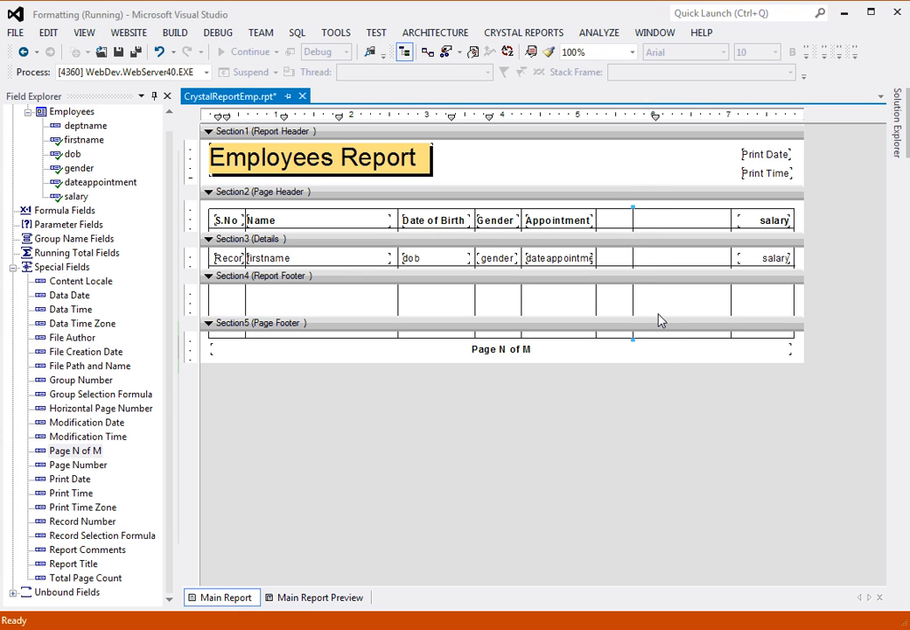
- Draw a second vertical line through the empty column before salary, and shift the first line to even out the three columns
right_click(638, 180)
mouse_move(643, 188)
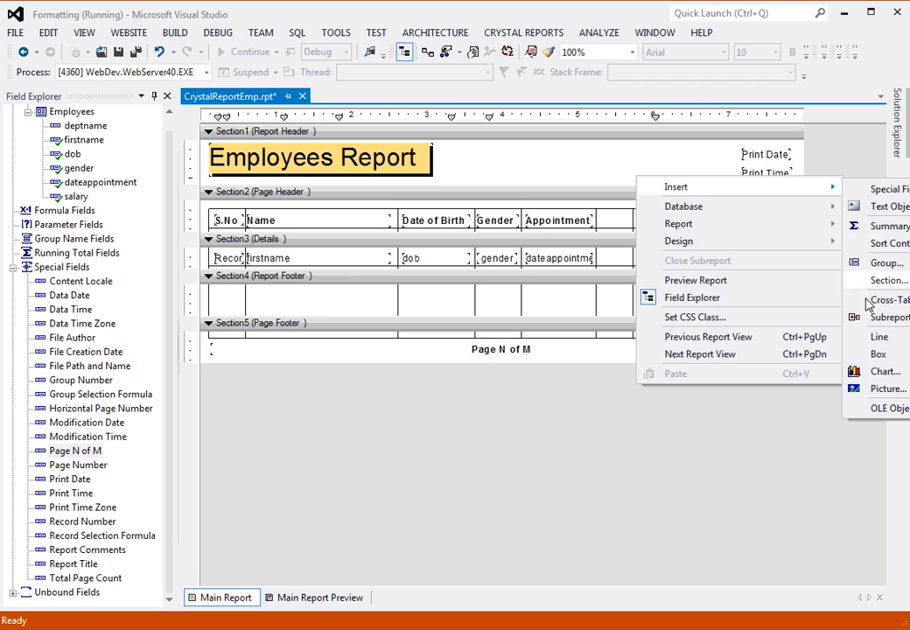
click(879, 338)
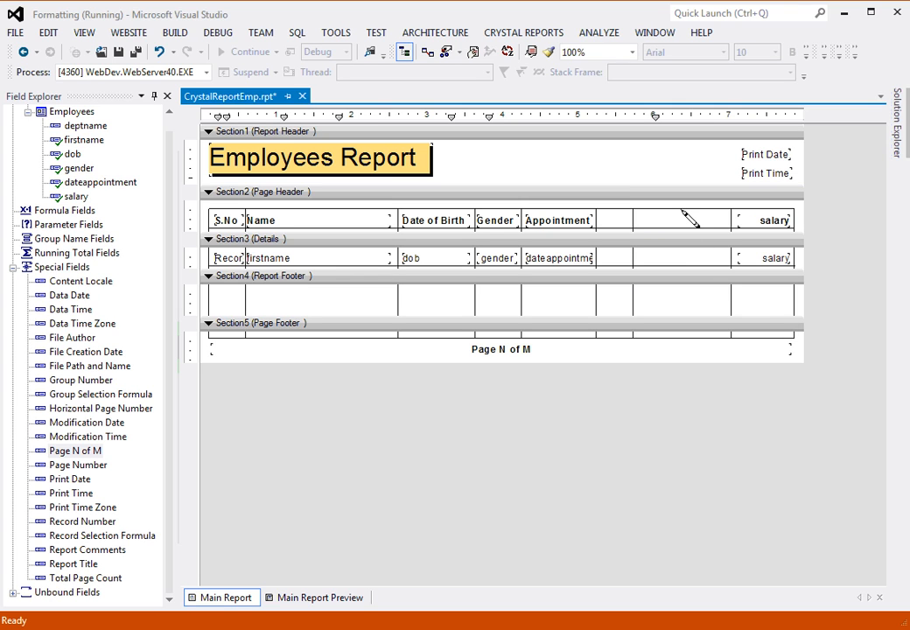
drag(686, 211, 708, 335)
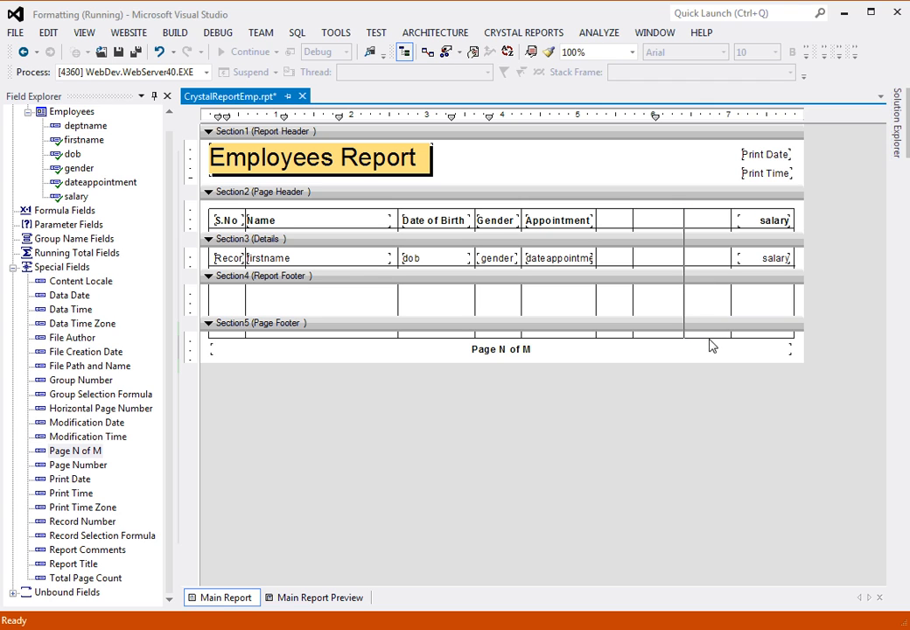
drag(633, 296, 644, 299)
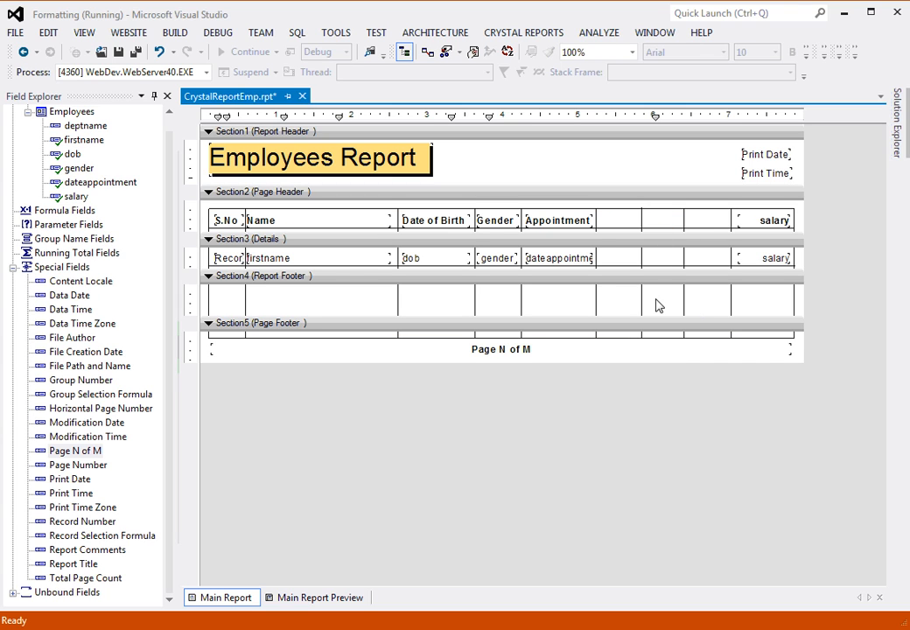
- Insert a bold text object reading Year in the page header after Appointment, narrowed to fit its column
right_click(609, 227)
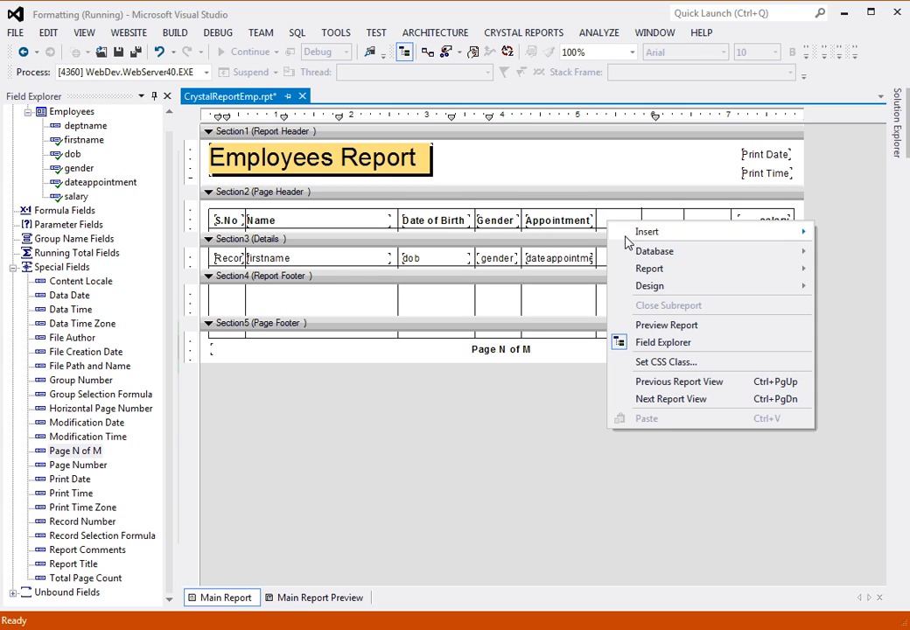
mouse_move(639, 233)
click(858, 251)
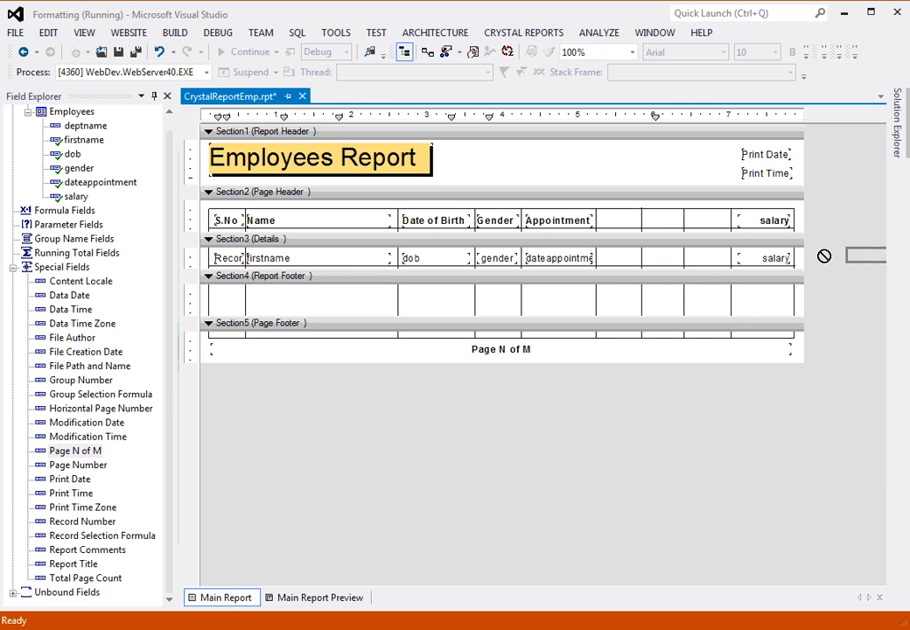
click(602, 219)
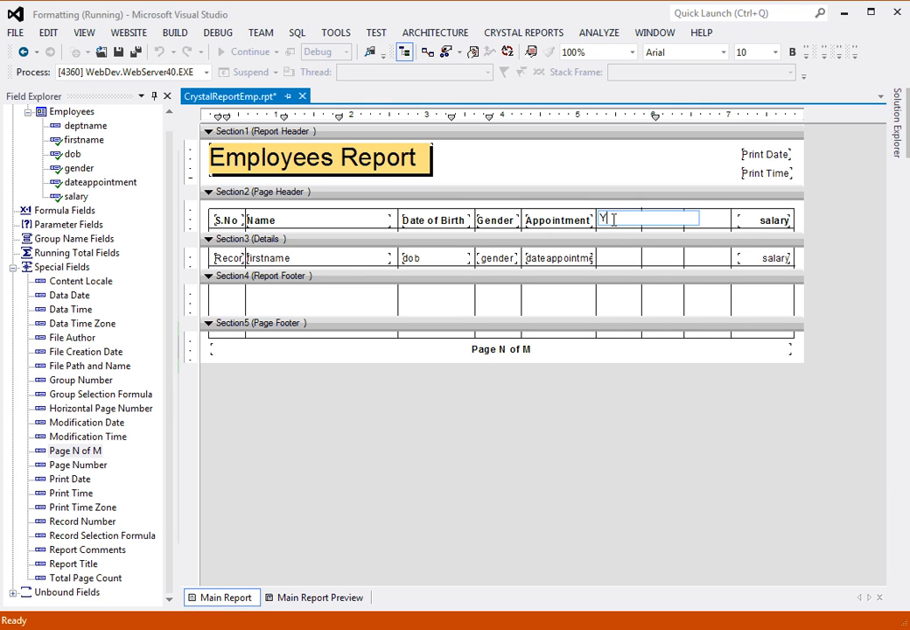
click(700, 220)
drag(699, 218, 640, 219)
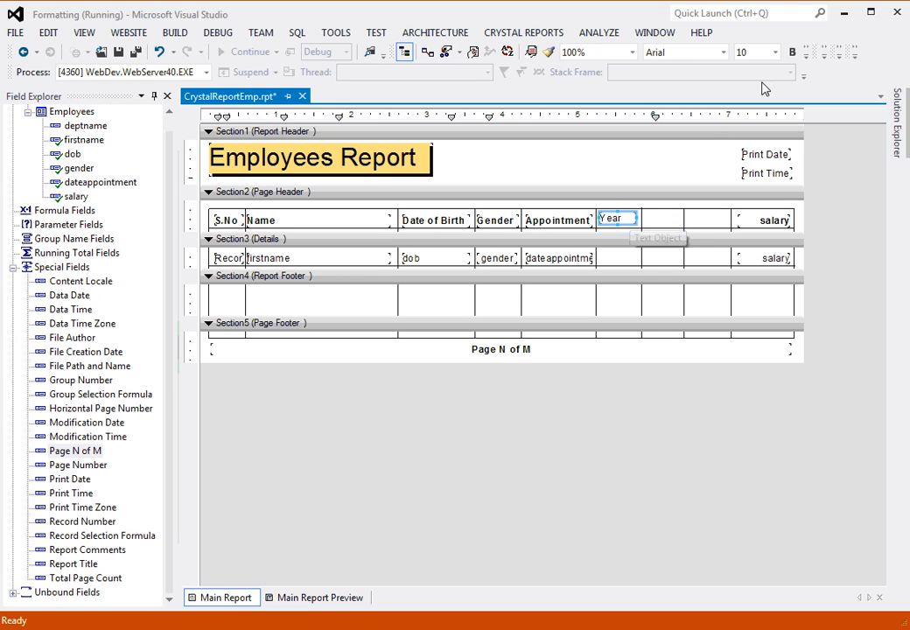
click(793, 52)
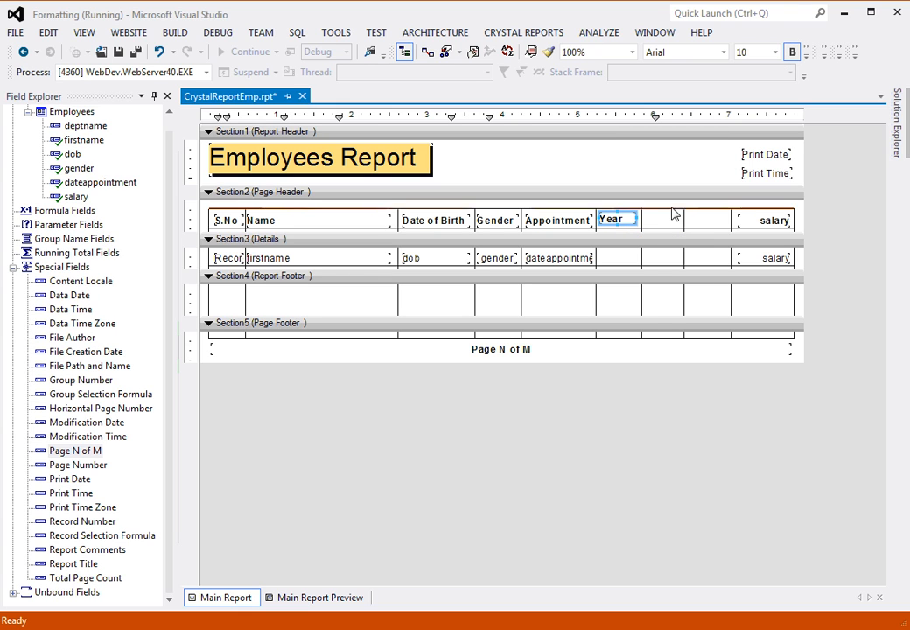
- Copy the Year heading in the page header and paste a copy into each of the two empty columns before salary
right_click(625, 221)
click(664, 337)
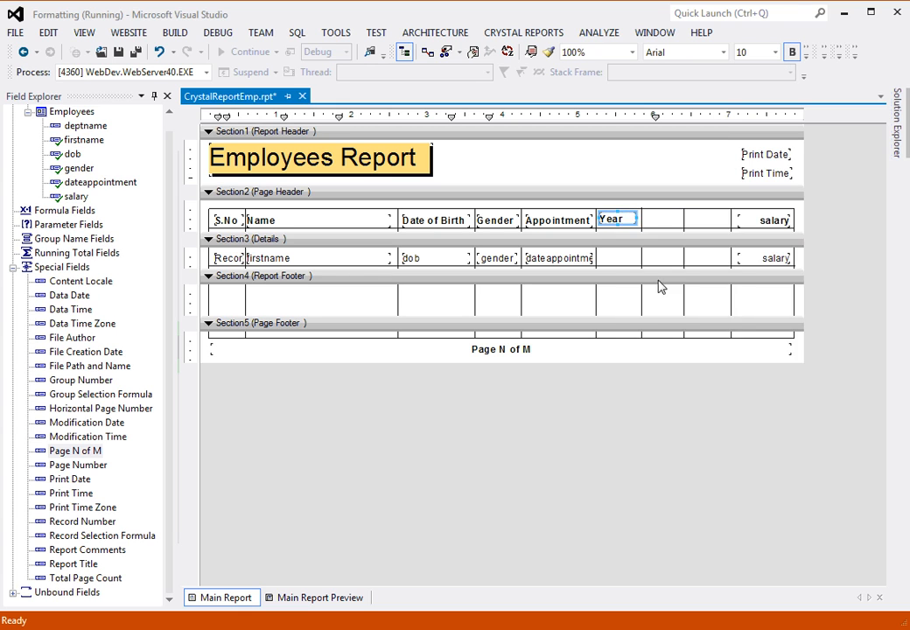
right_click(651, 224)
click(691, 418)
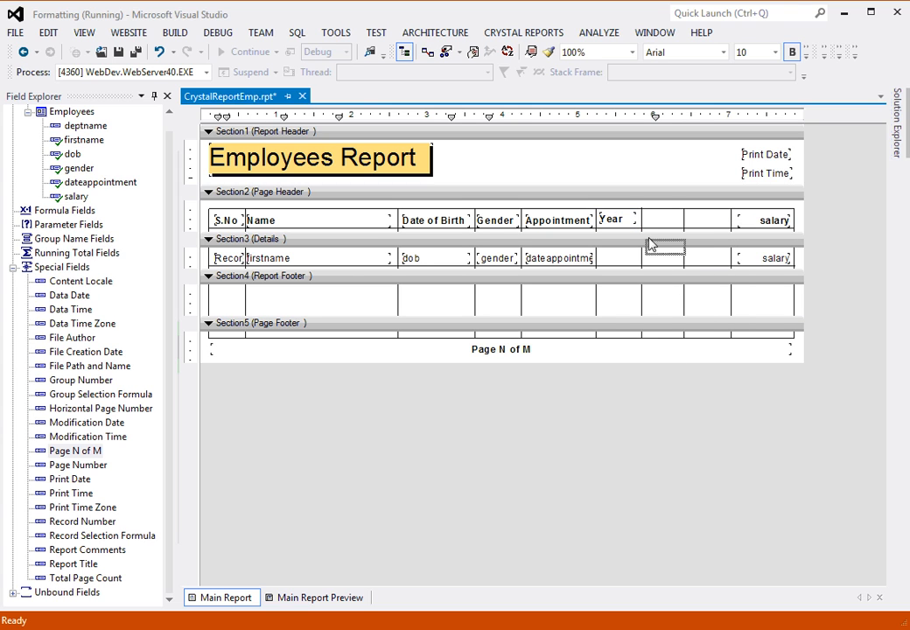
click(646, 216)
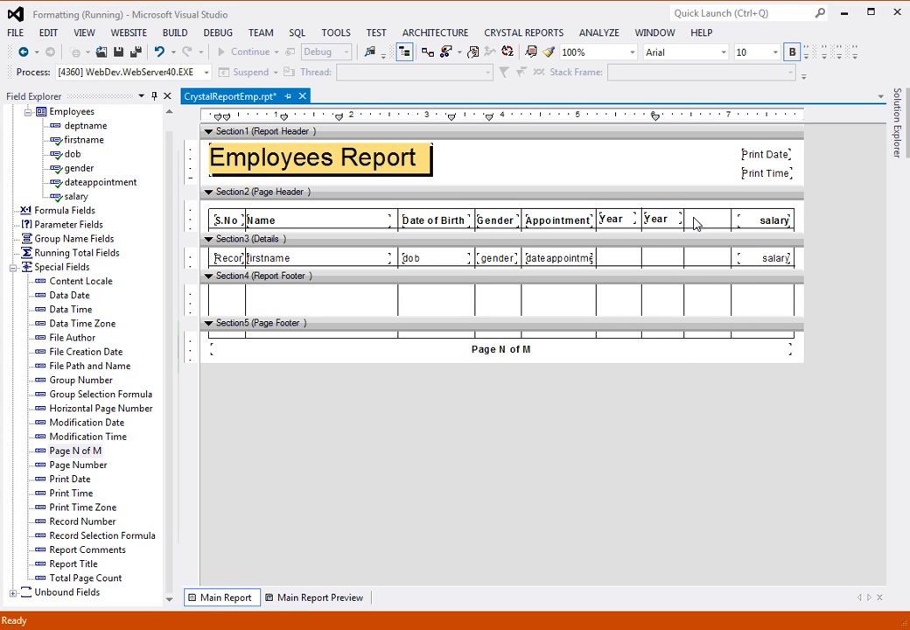
right_click(695, 224)
click(687, 417)
click(694, 222)
- Change the text of the first copied heading, directly after the original Year heading, to Month
click(658, 219)
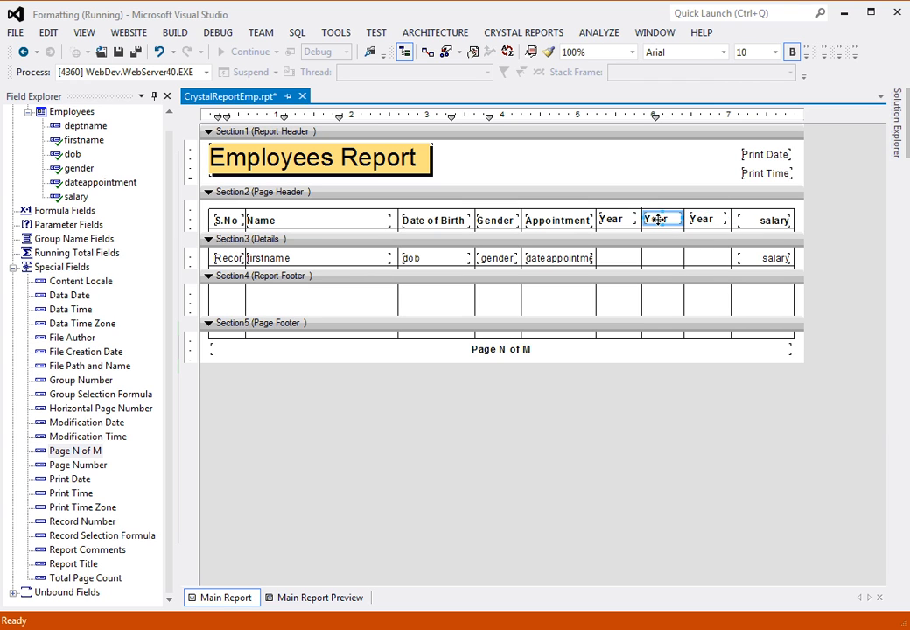
right_click(658, 219)
click(672, 230)
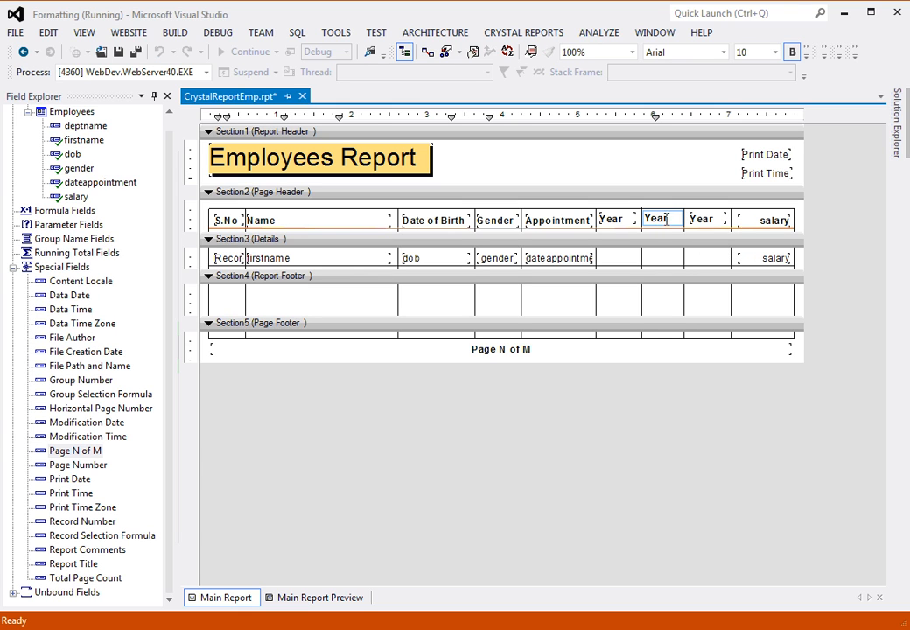
double_click(656, 221)
text(Month)
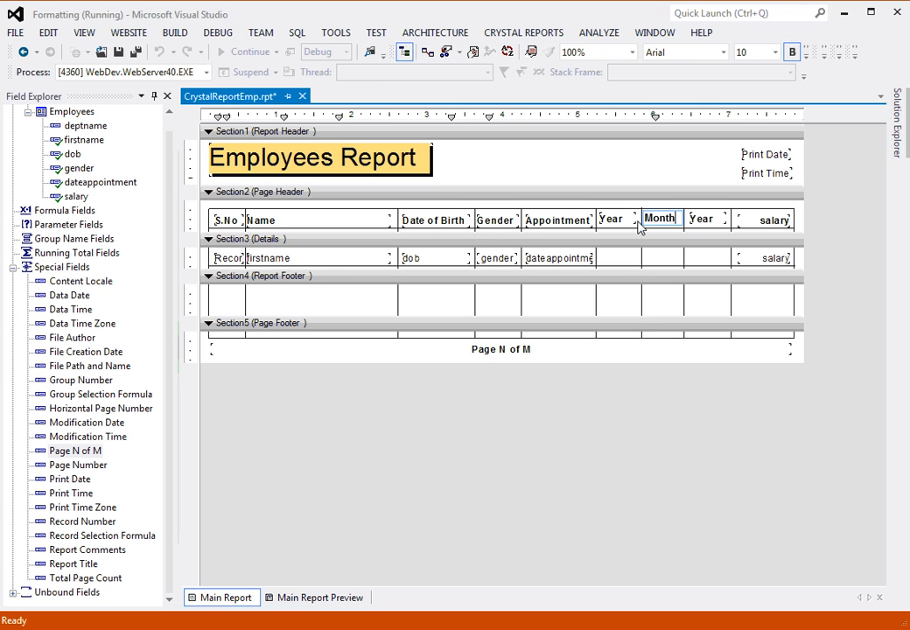
- Change the text of the copied heading just before salary to Days
click(697, 221)
right_click(700, 222)
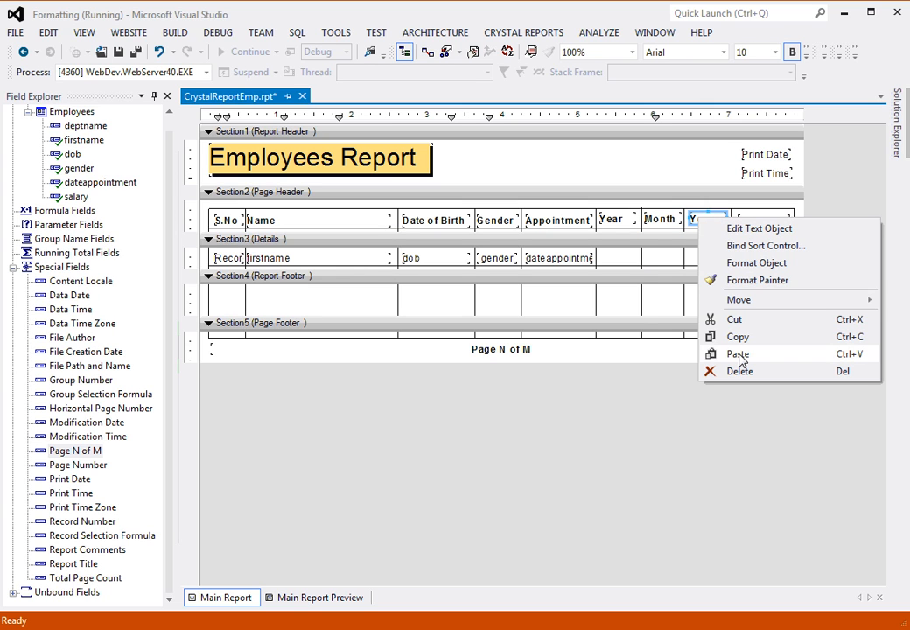
click(716, 230)
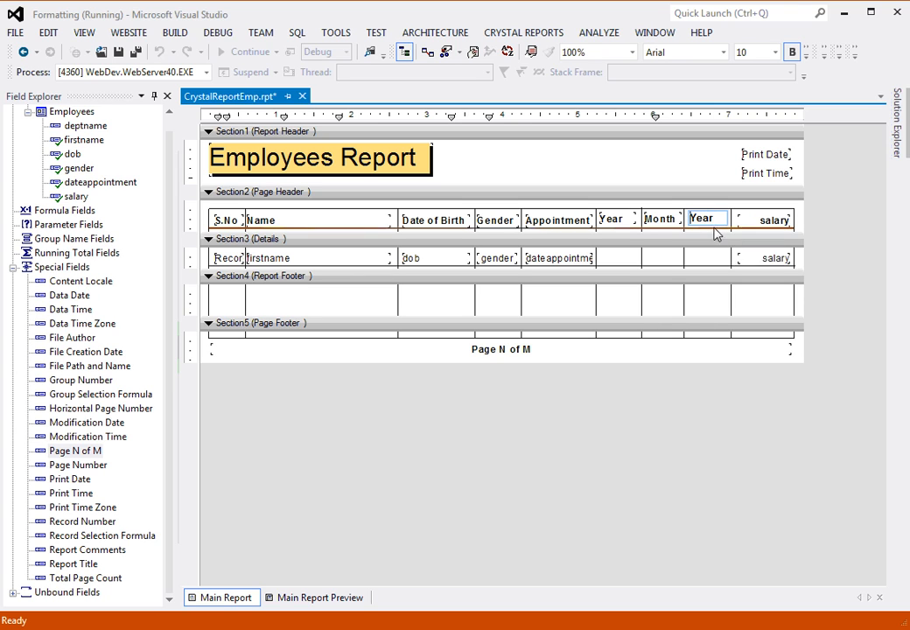
drag(713, 220, 689, 221)
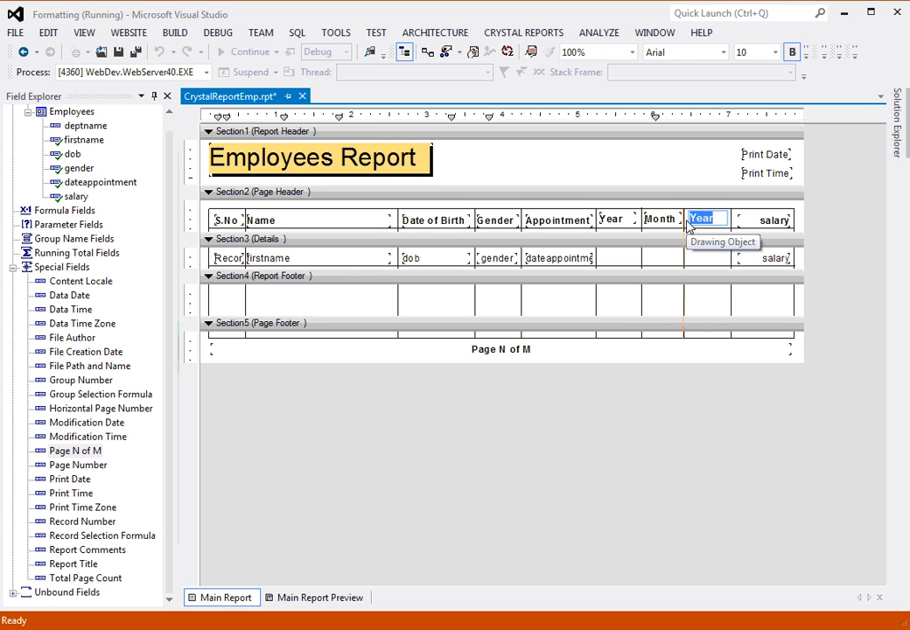
text(Da)
click(673, 255)
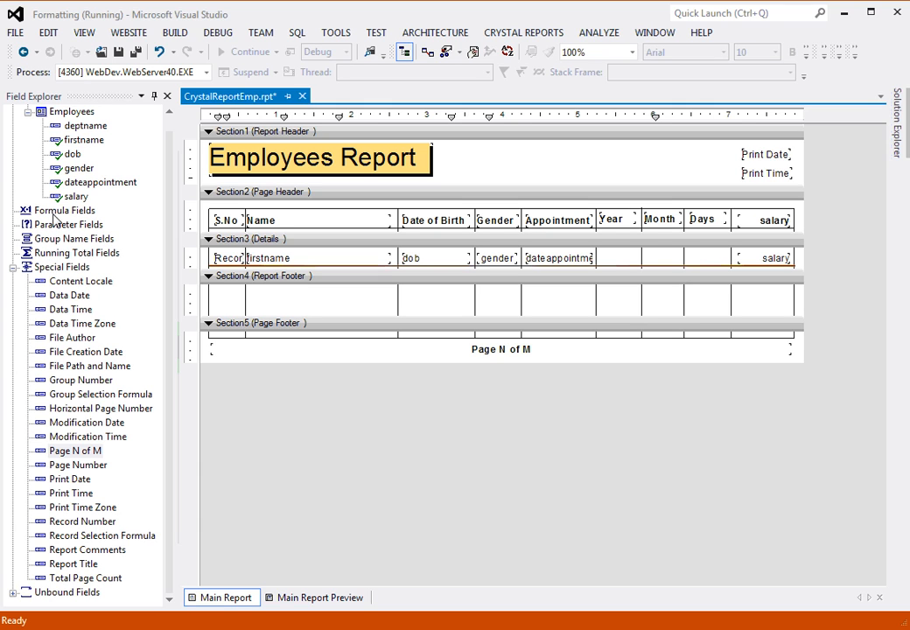
- Create a new formula field named Y and move its formula editor window fully into view
click(55, 210)
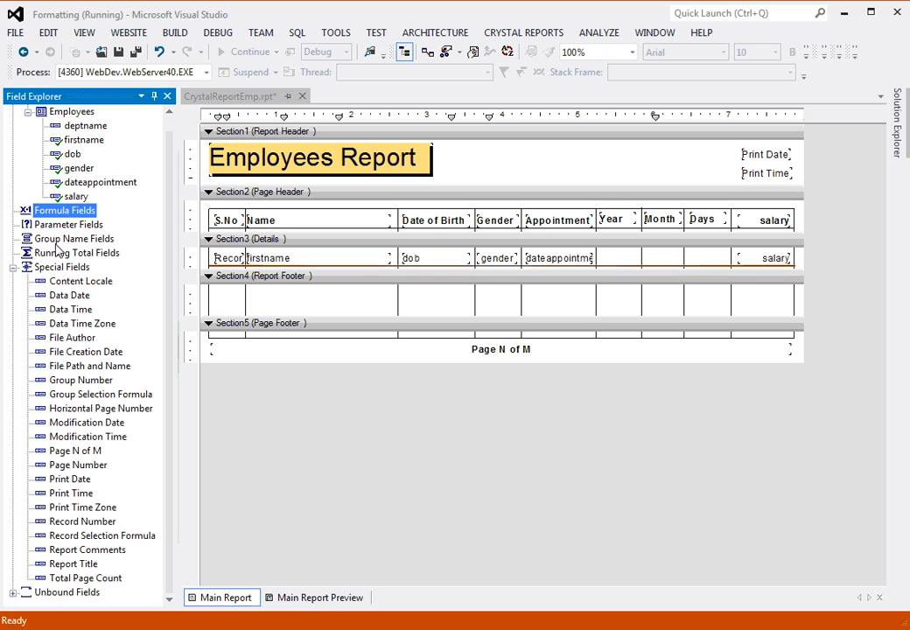
right_click(49, 213)
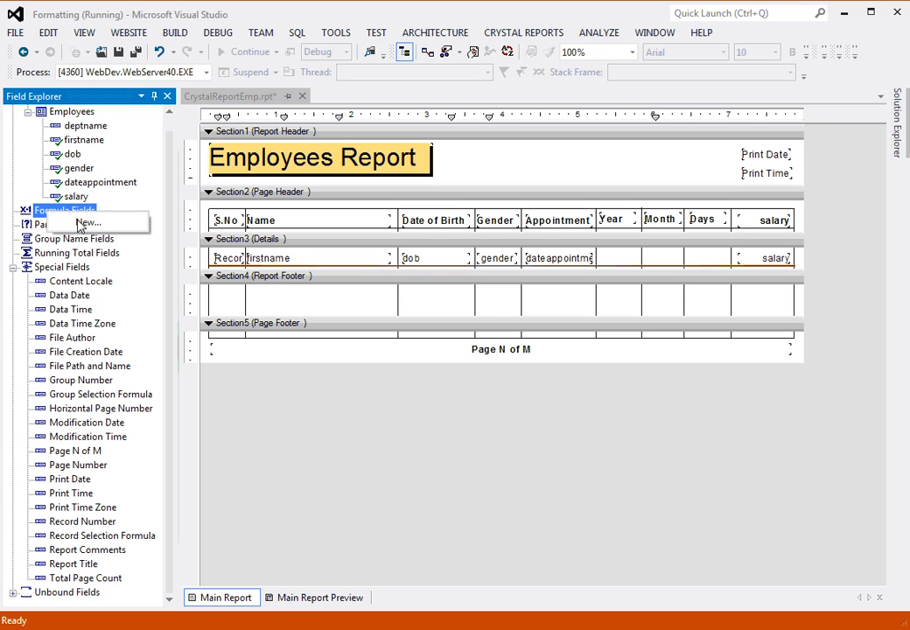
click(84, 223)
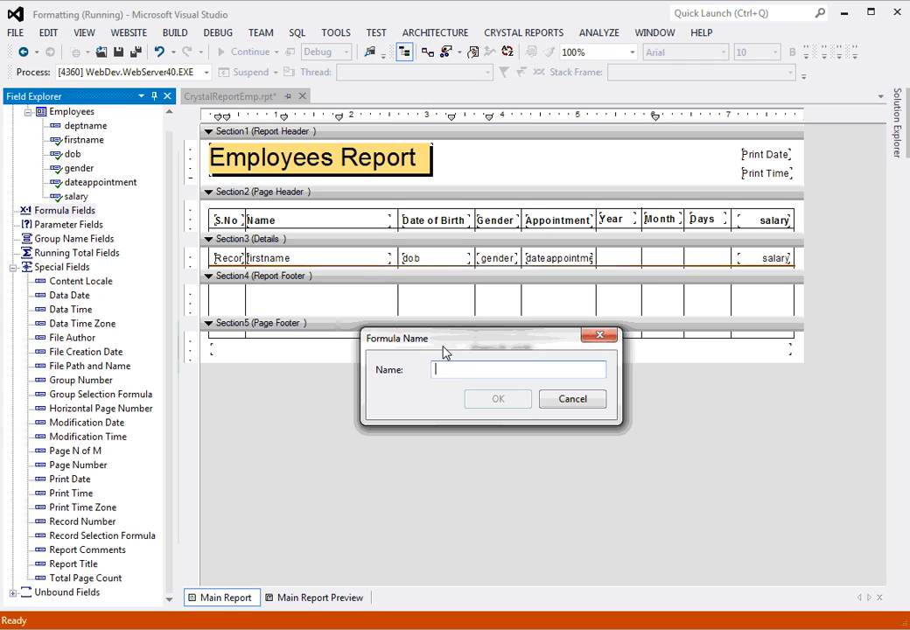
text(Y)
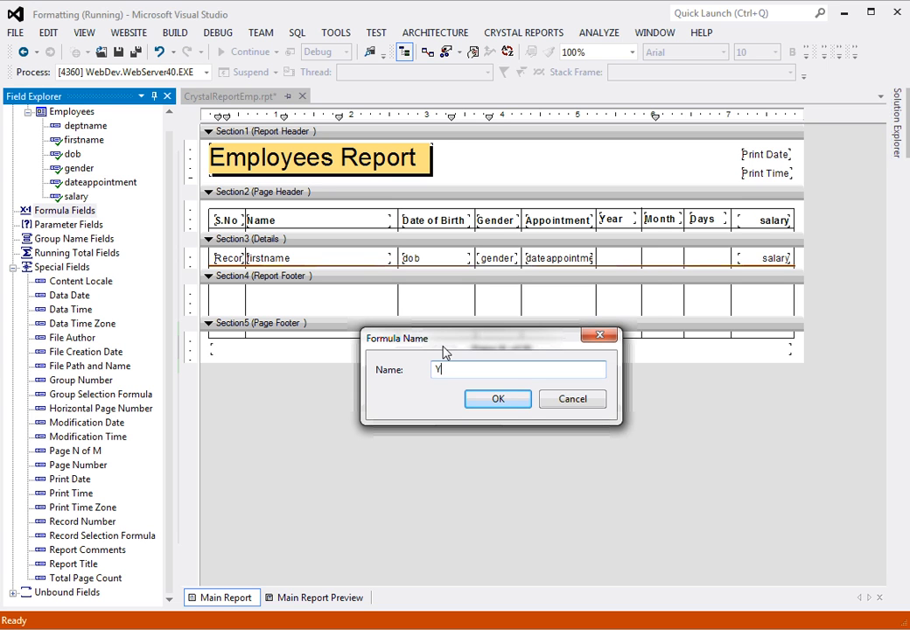
click(489, 402)
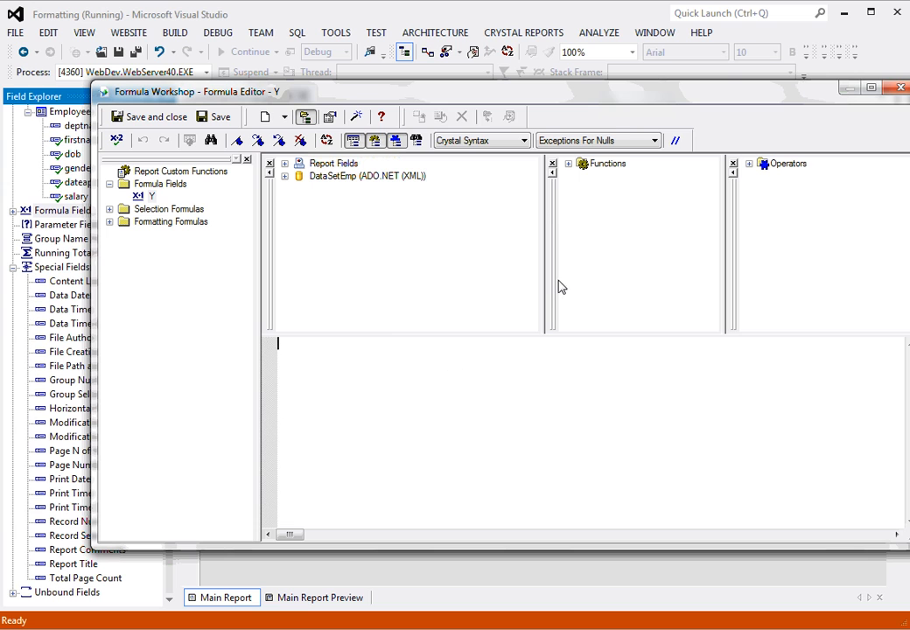
drag(612, 100, 565, 101)
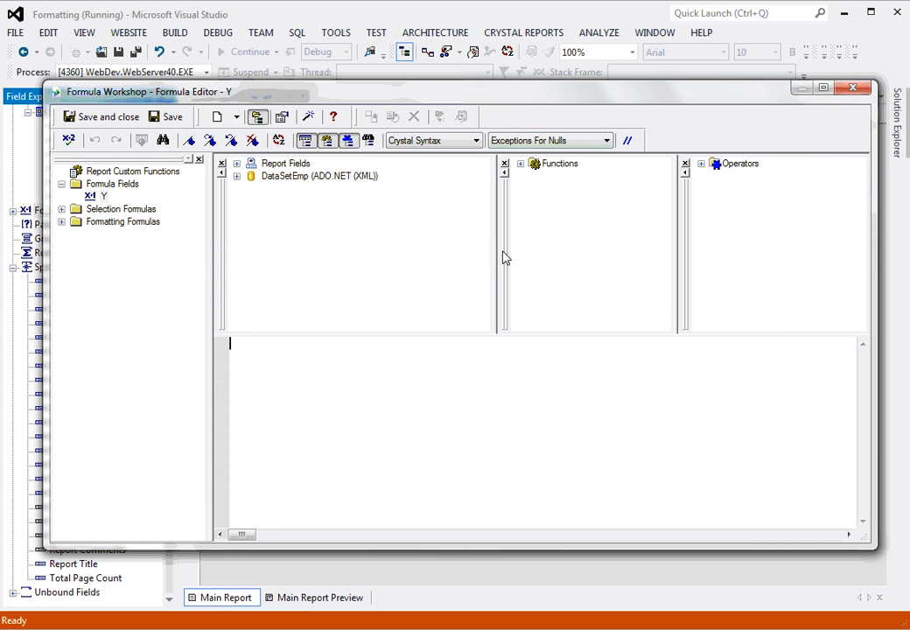
- Expand the report fields, functions and operators trees in the formula editor
click(280, 141)
click(237, 165)
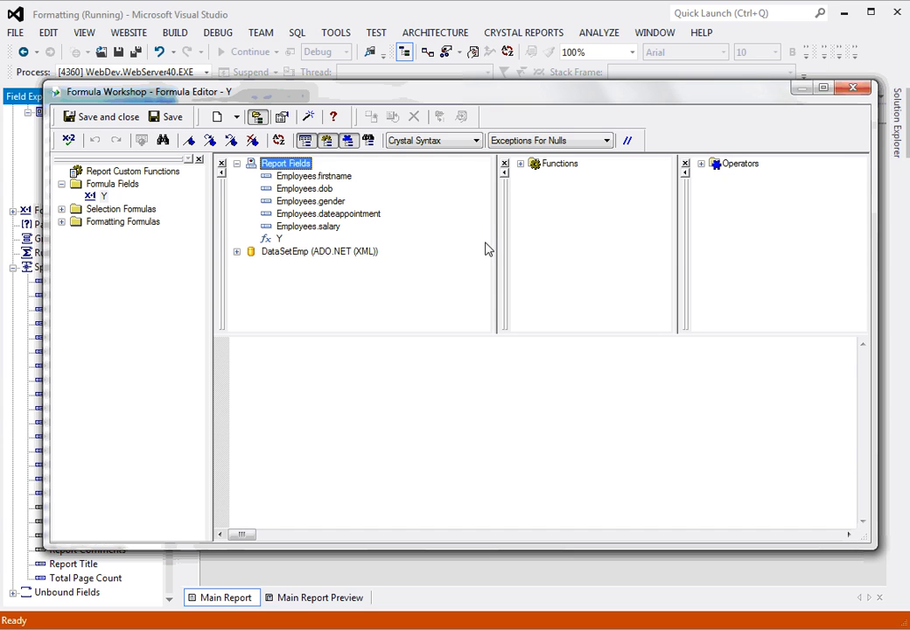
click(521, 164)
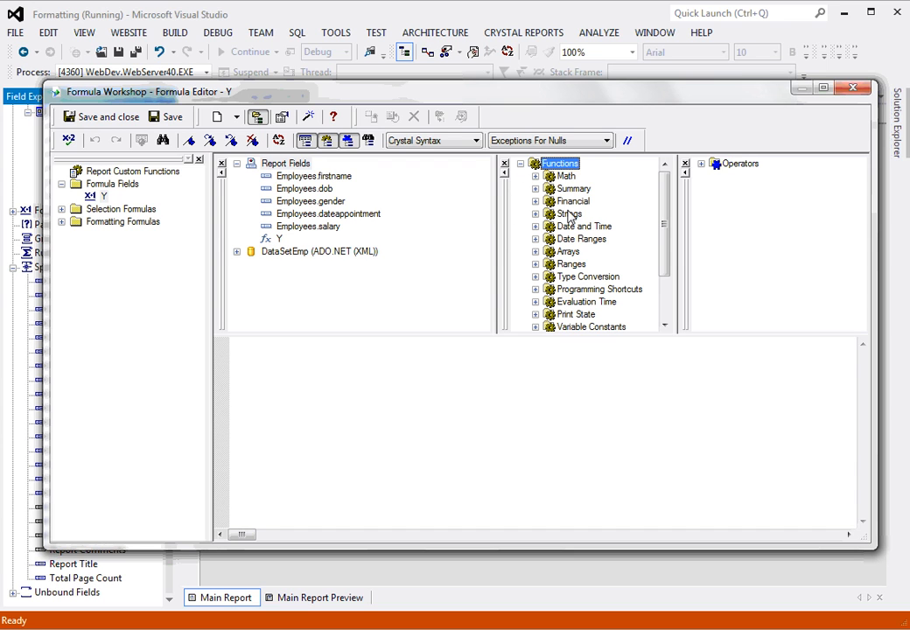
scroll(652, 250, down, 1)
scroll(652, 250, up, 1)
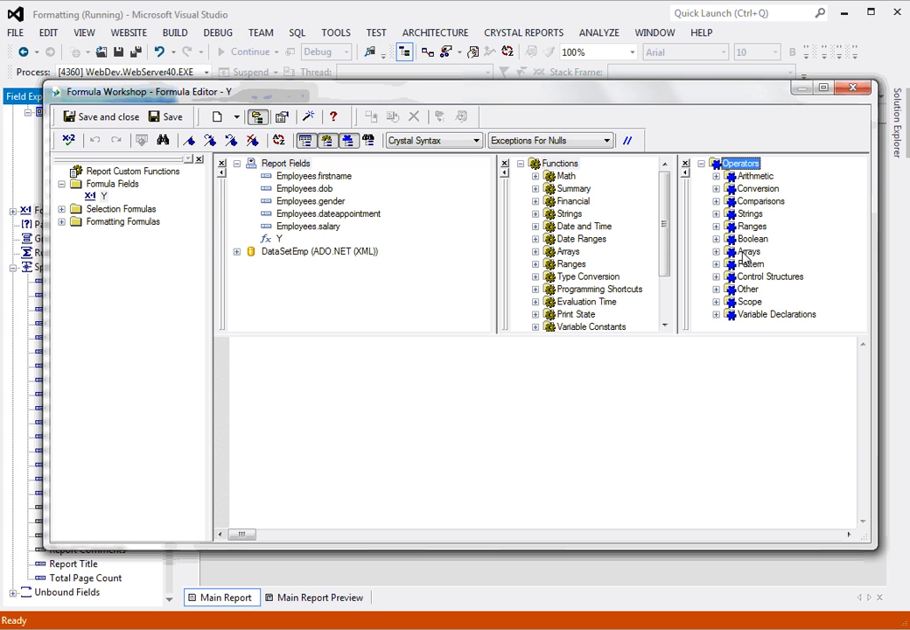
- Switch formula Y to Basic Syntax and clear the default formula text
click(473, 144)
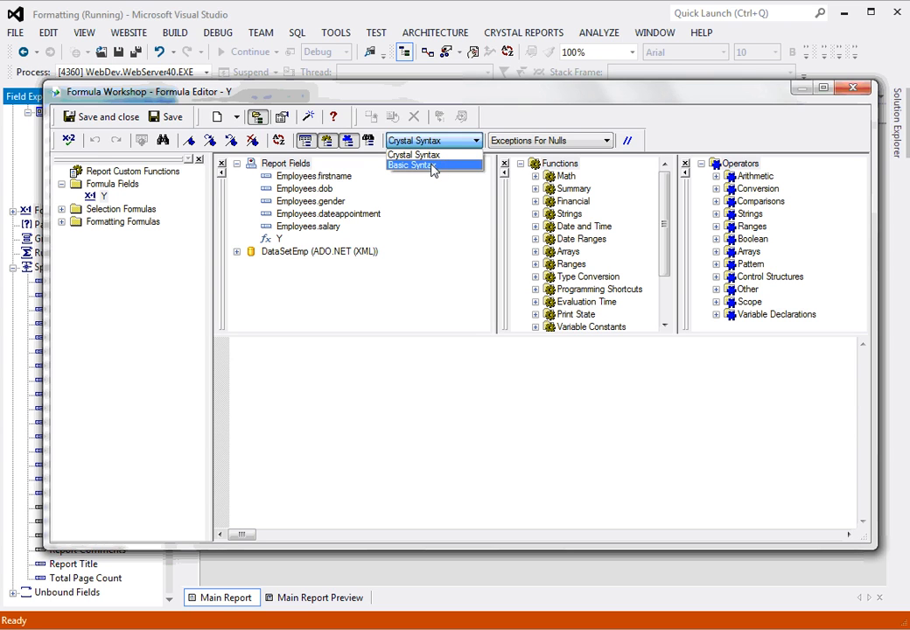
click(431, 167)
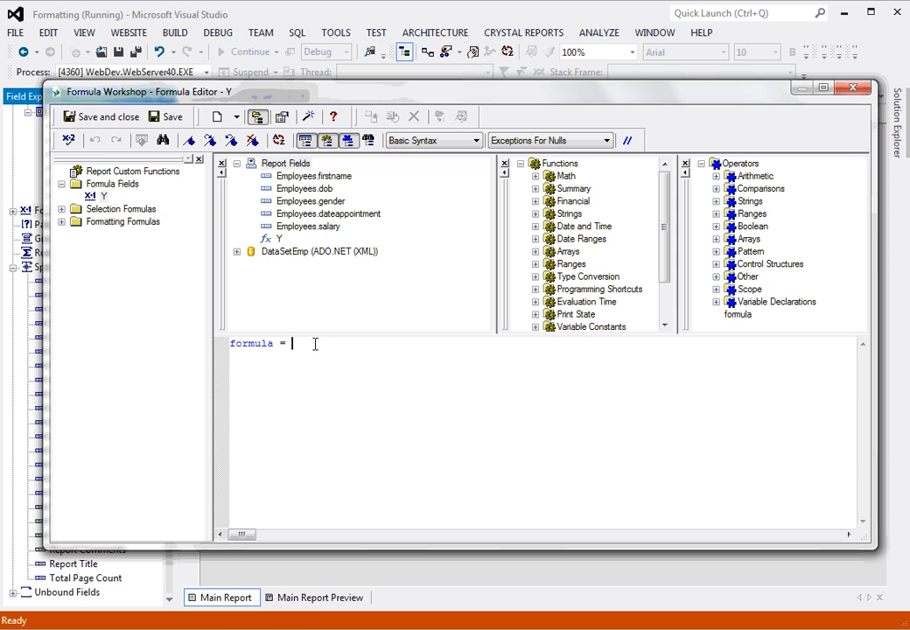
drag(315, 344, 197, 342)
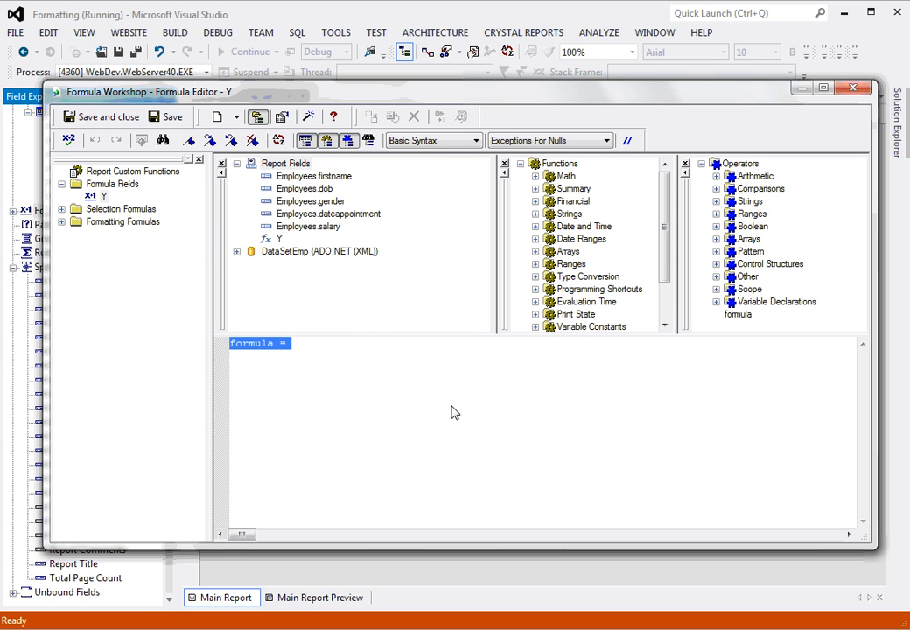
key(Delete)
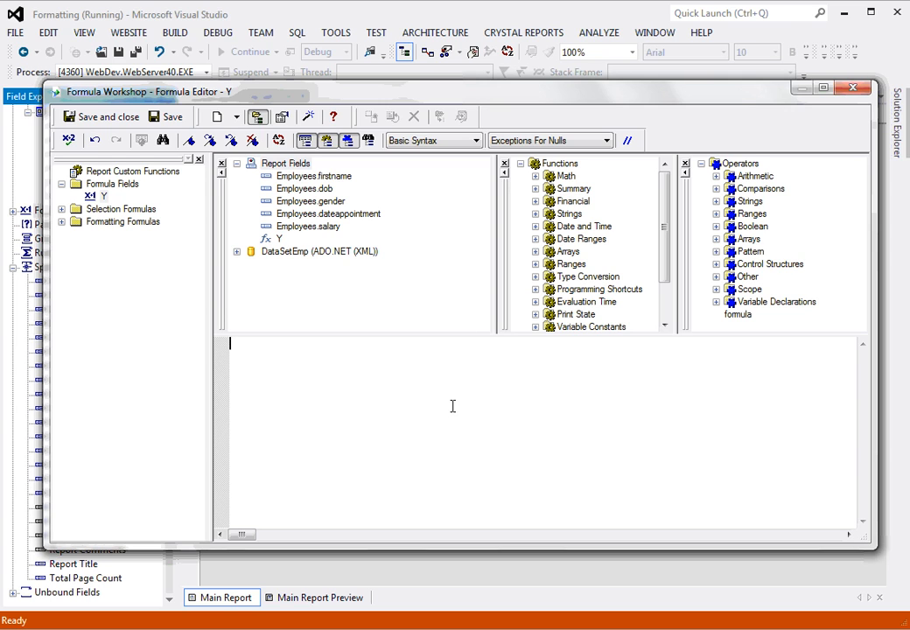
- Declare a variable in formula Y with the line Dim appointment as Date
click(342, 215)
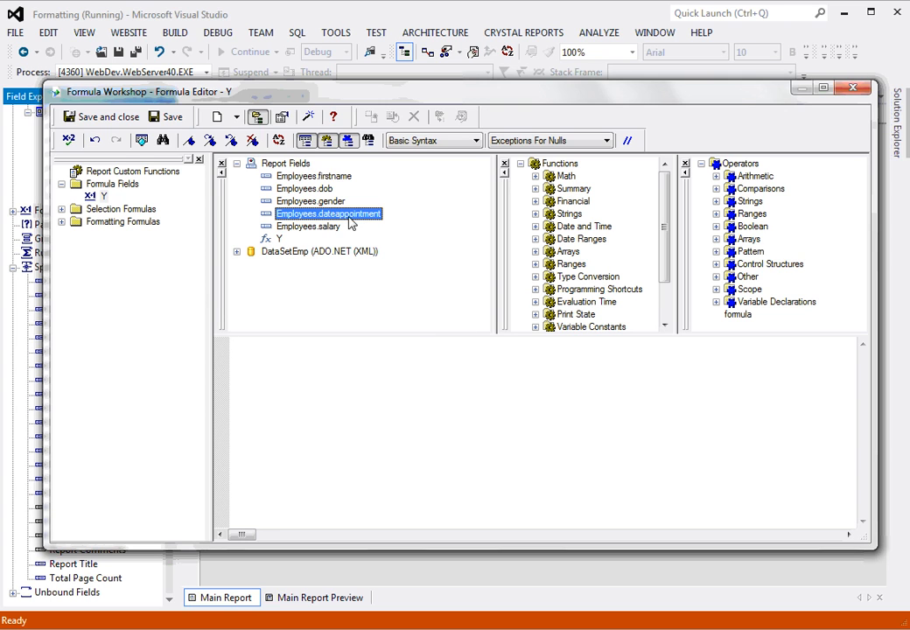
click(291, 355)
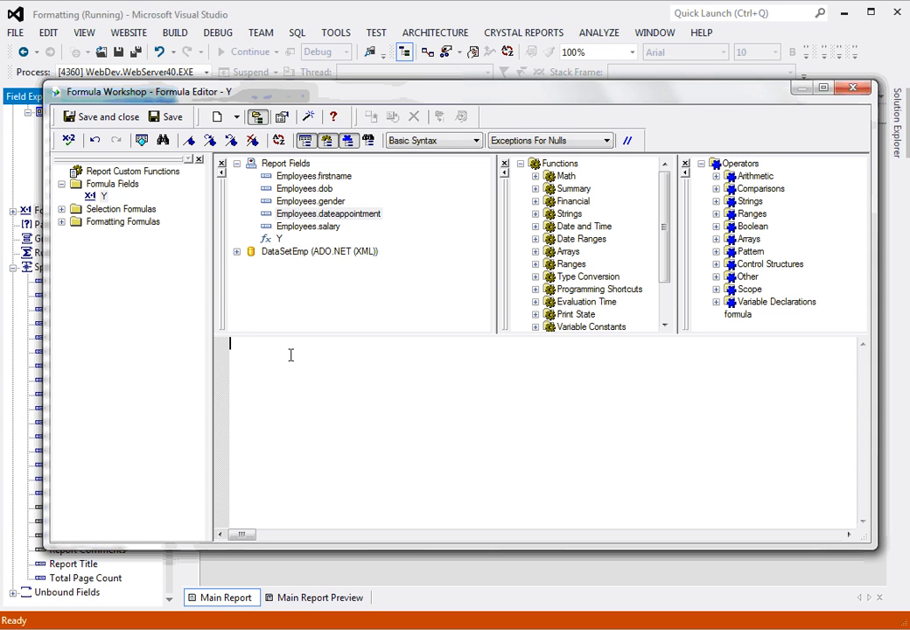
text(Dim appointment as Date)
- Add a second line to formula Y that assigns the Employees.dateappointment field to the appointment variable
drag(323, 344, 256, 348)
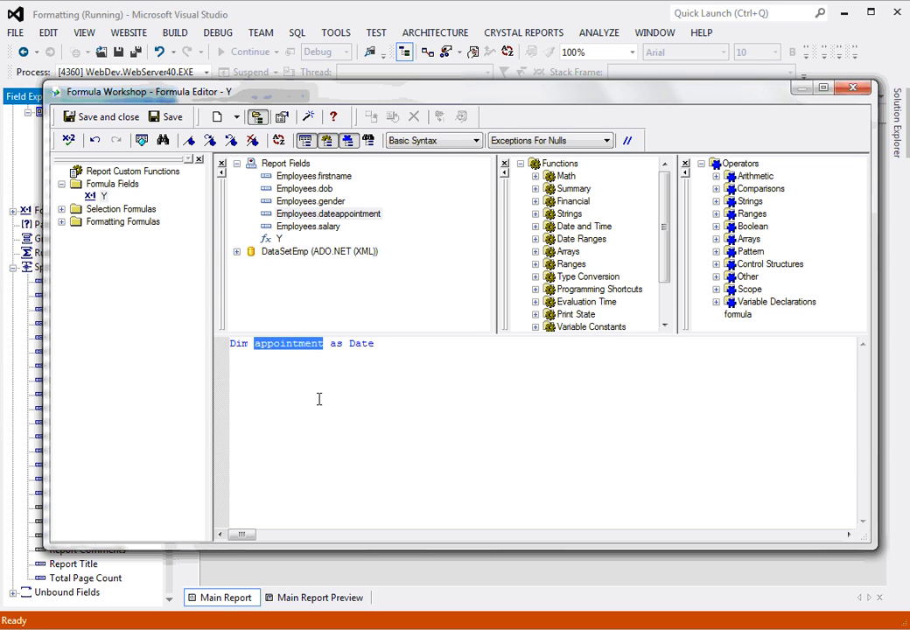
key(ctrl+c)
click(292, 369)
key(ctrl+v)
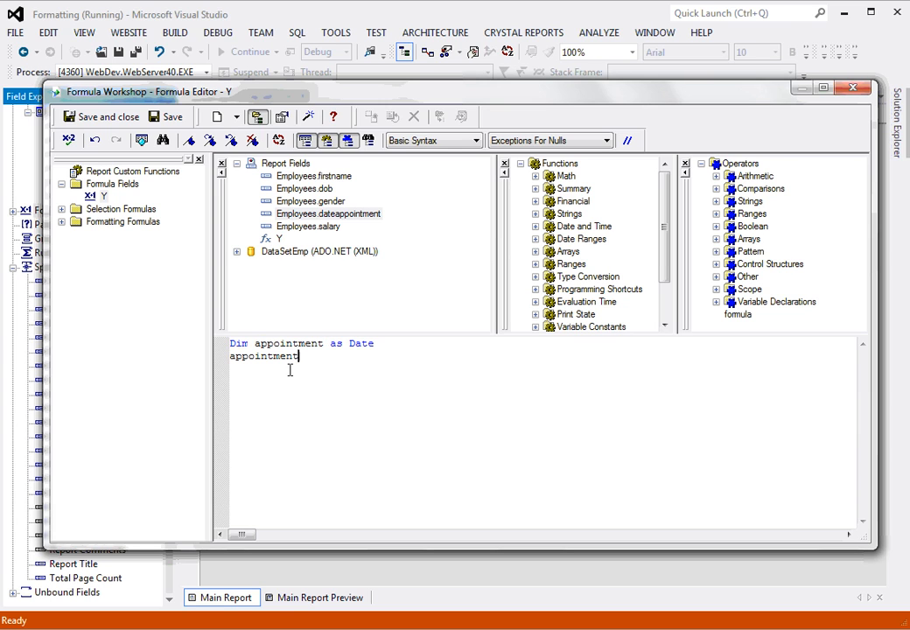
text(=)
click(329, 217)
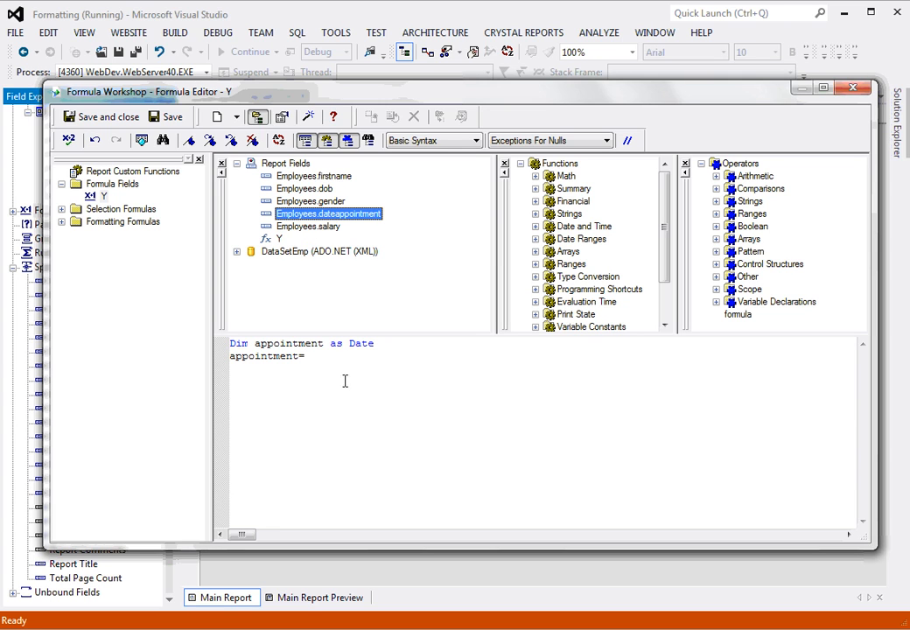
drag(326, 219, 379, 372)
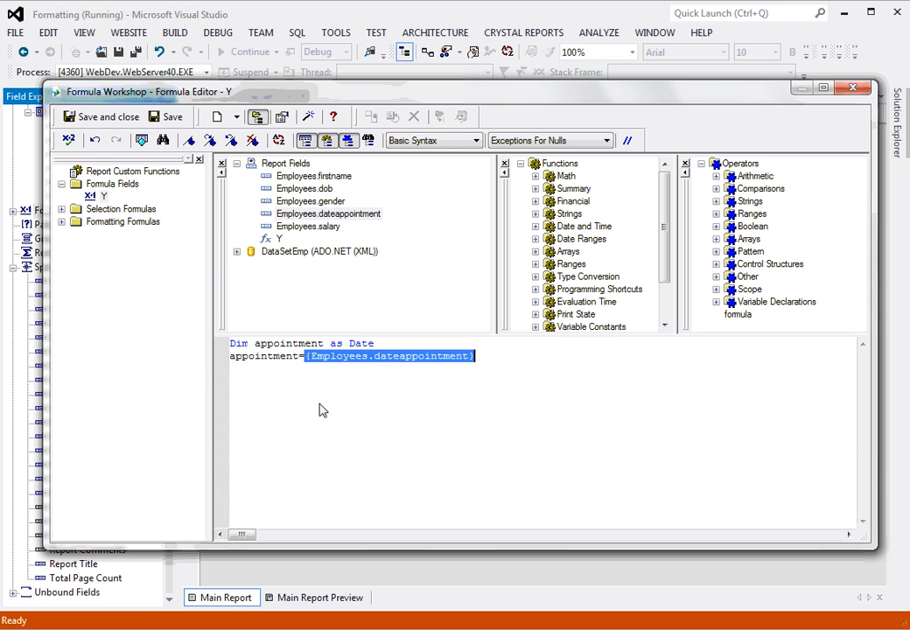
click(321, 398)
drag(307, 356, 477, 358)
click(366, 396)
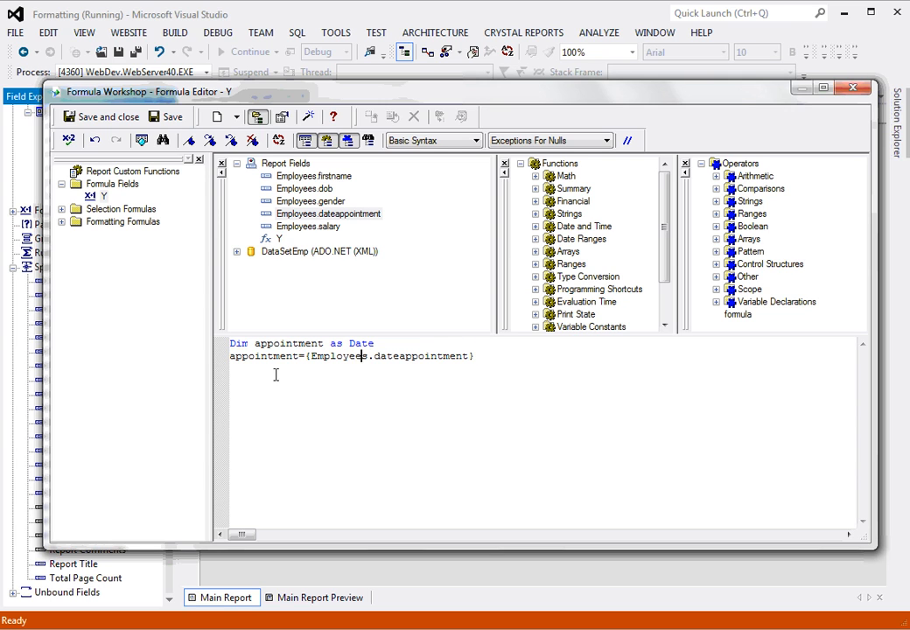
drag(292, 356, 237, 361)
click(249, 401)
drag(304, 357, 482, 360)
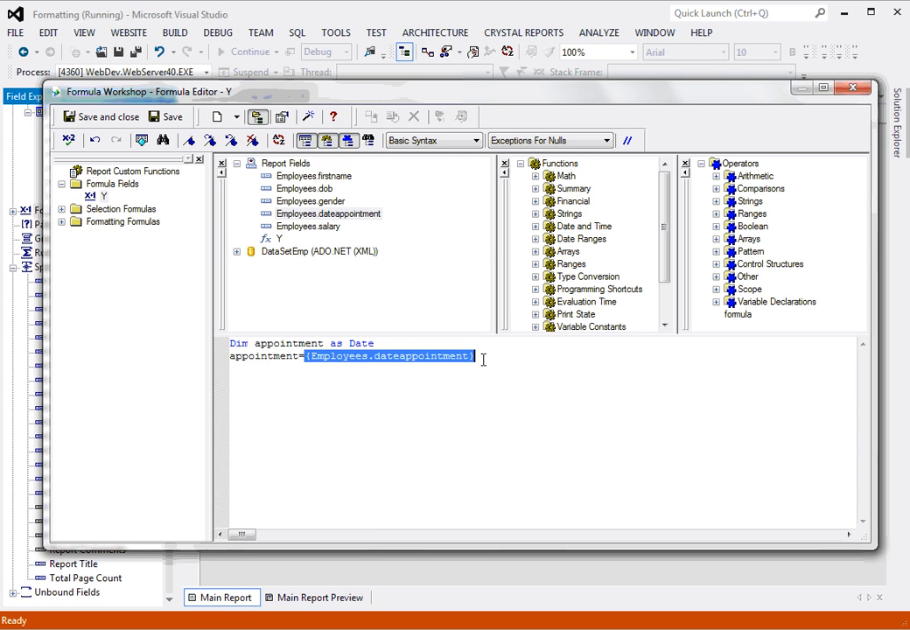
click(456, 385)
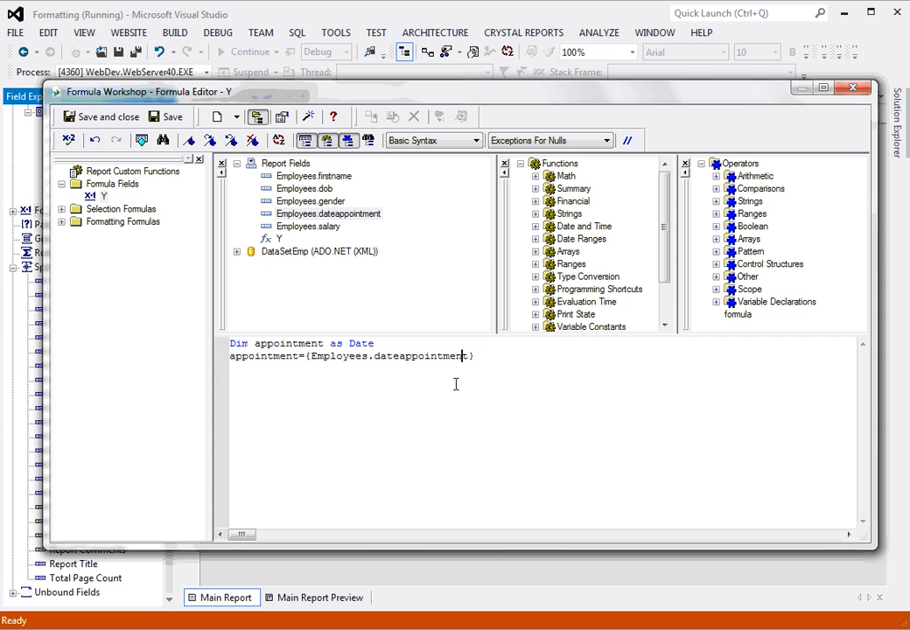
- Look through the Date and Time functions available for the formula, and collapse that group
click(307, 358)
double_click(592, 228)
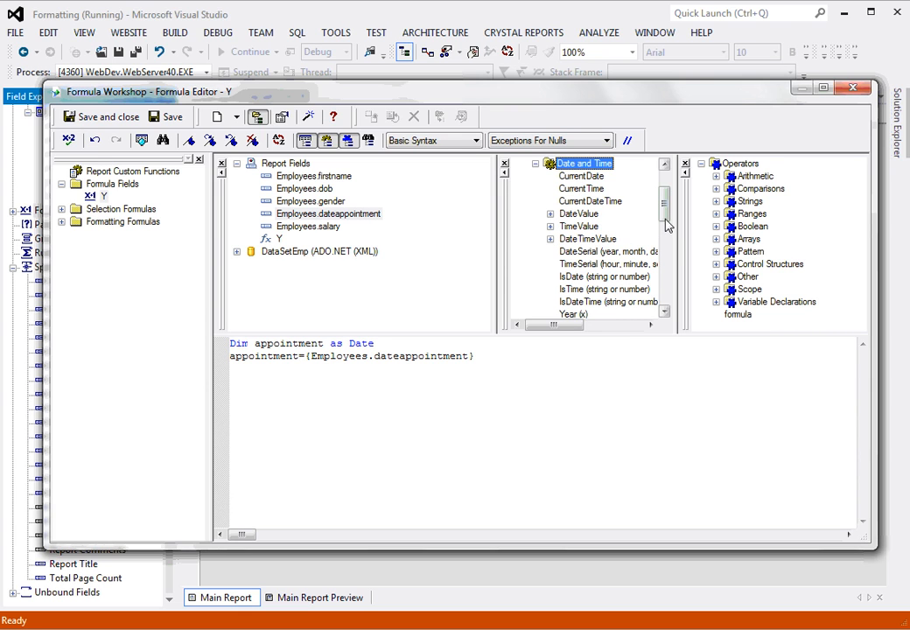
drag(666, 210, 662, 186)
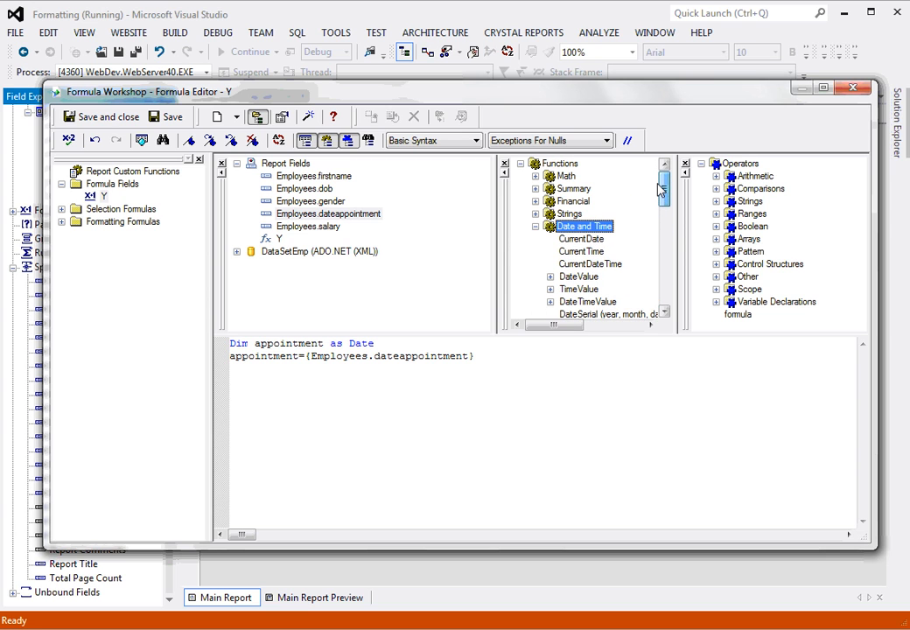
click(535, 227)
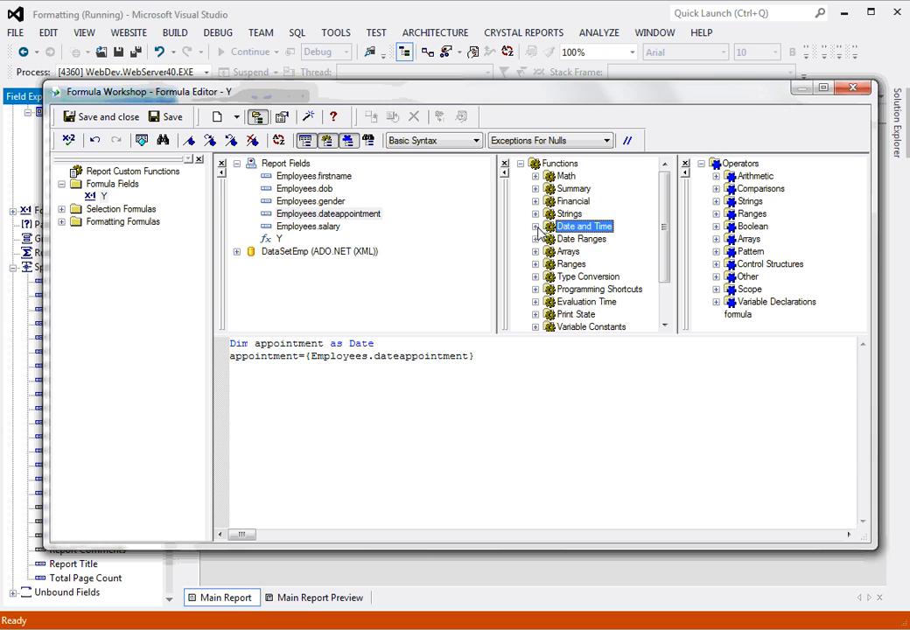
- Insert the CDate (number or string) type conversion function before the Employees.dateappointment field in the appointment assignment
click(535, 278)
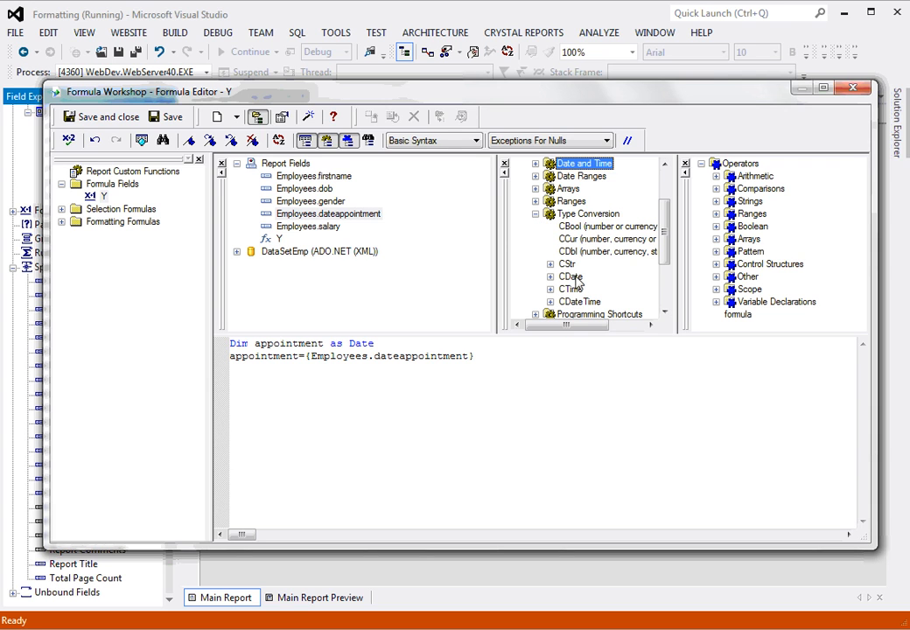
click(571, 277)
click(550, 278)
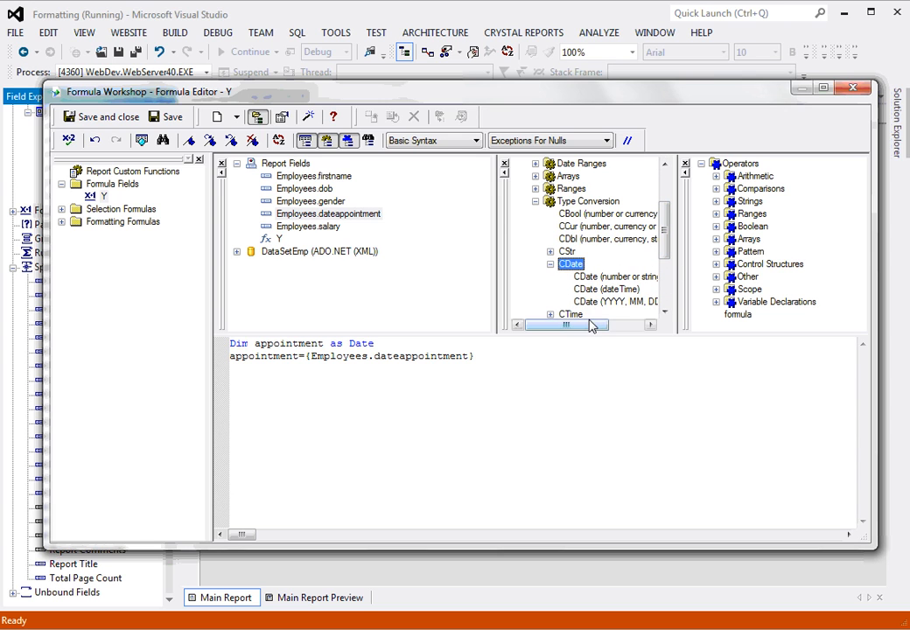
drag(589, 327, 606, 326)
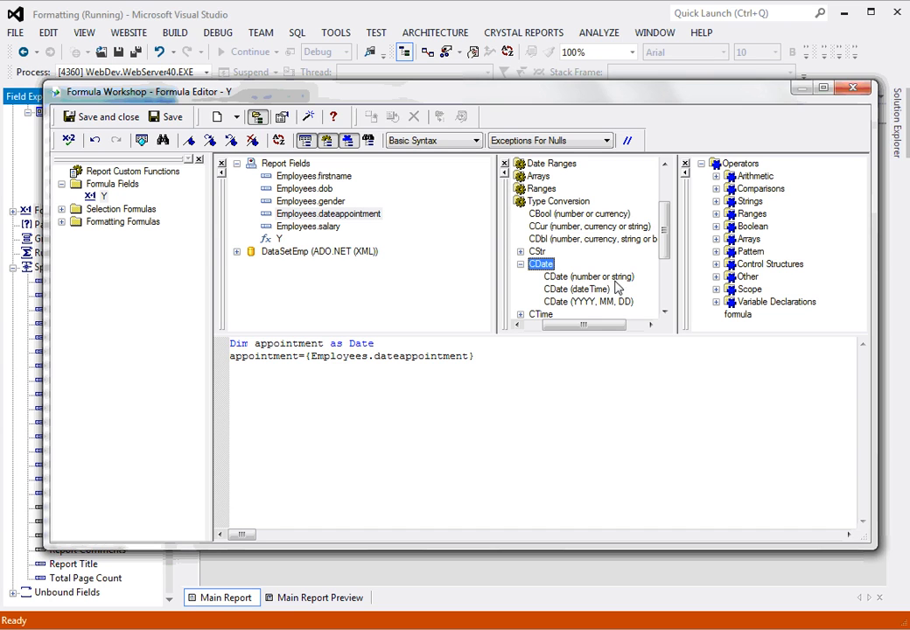
click(564, 278)
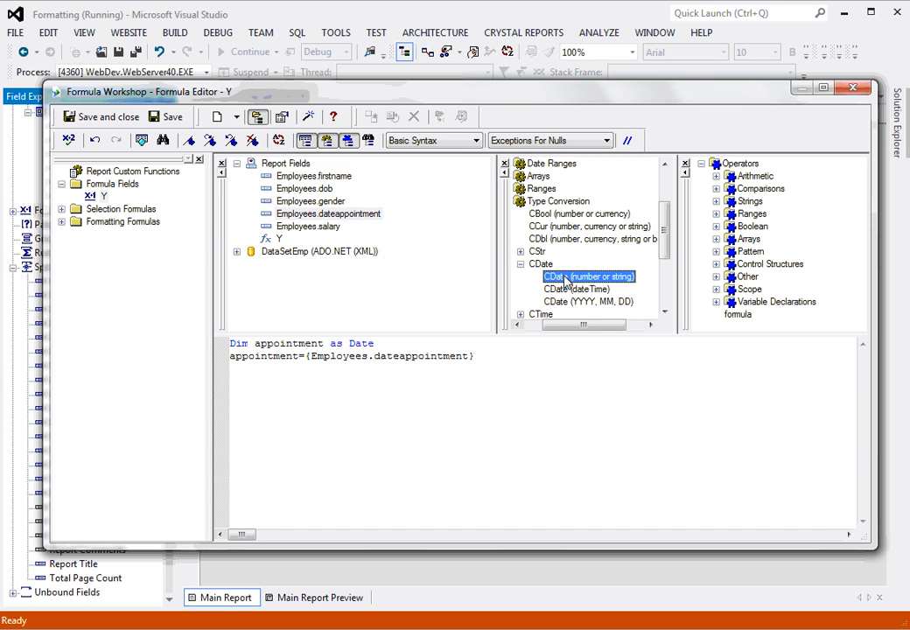
click(301, 356)
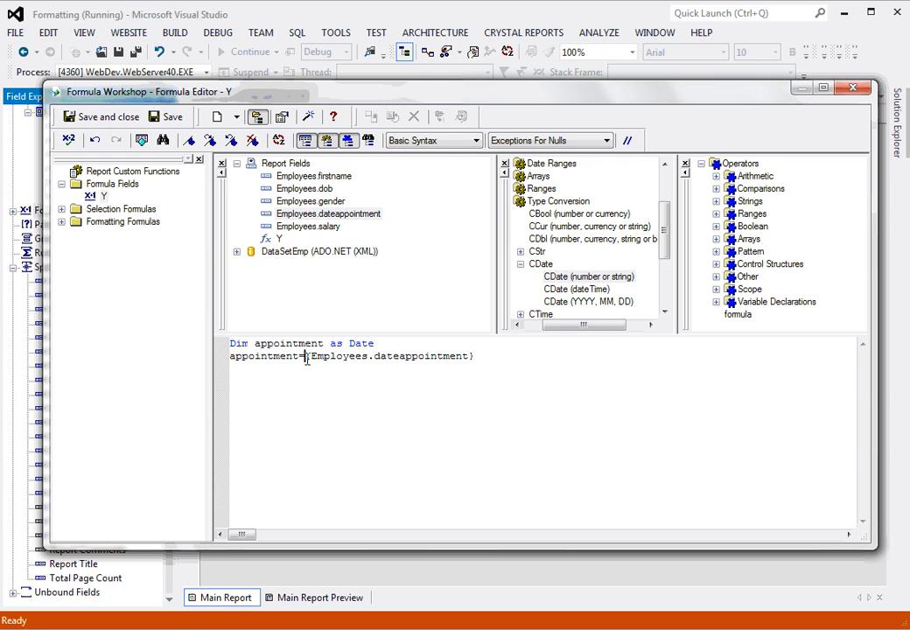
click(563, 277)
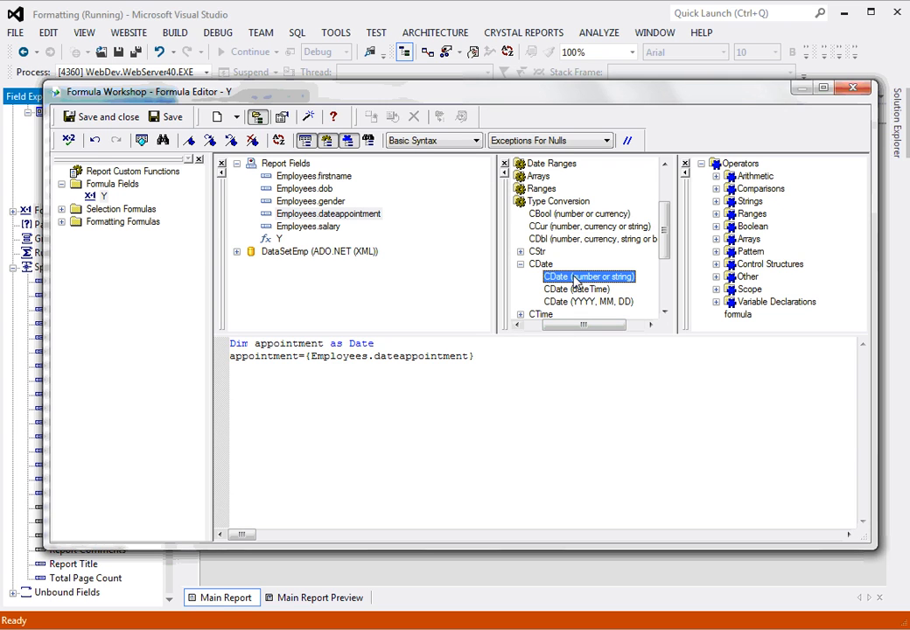
drag(599, 278, 308, 376)
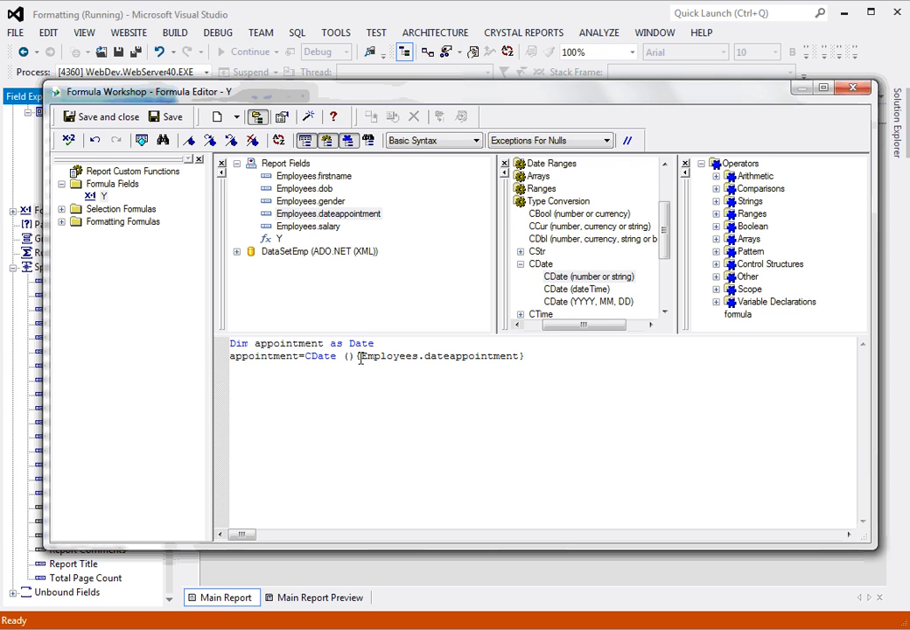
- Move the {Employees.dateappointment} field inside the parentheses of the CDate function
drag(359, 356, 523, 359)
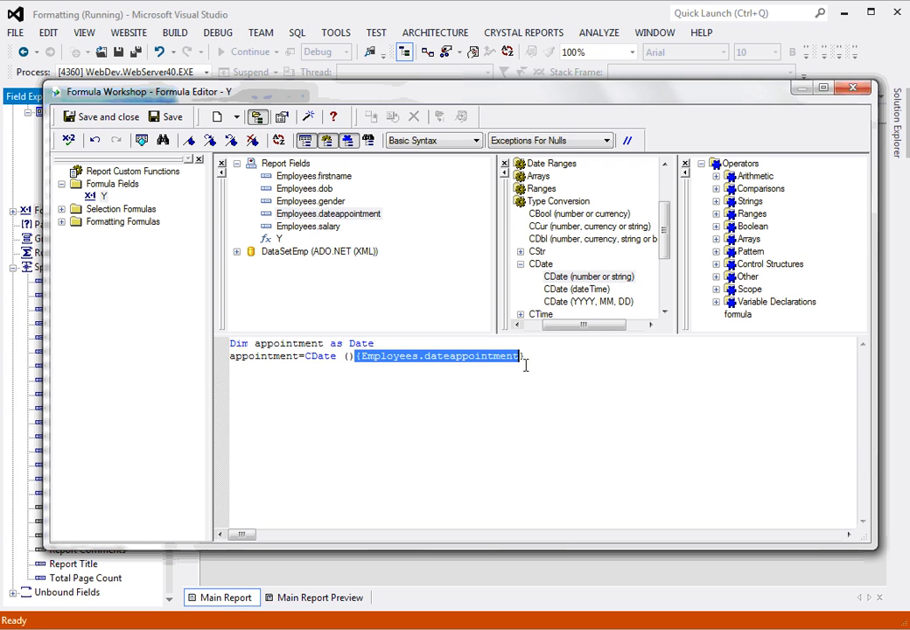
click(353, 359)
drag(356, 357, 477, 361)
drag(358, 366, 350, 358)
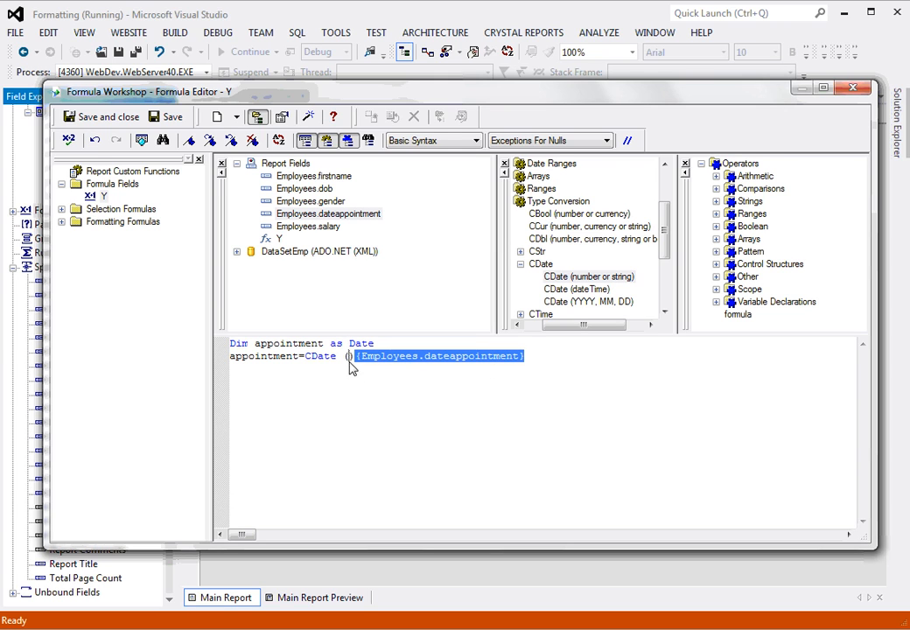
- Below the appointment lines, declare a date variable with dim dt as Date and start its assignment with dt=
click(560, 366)
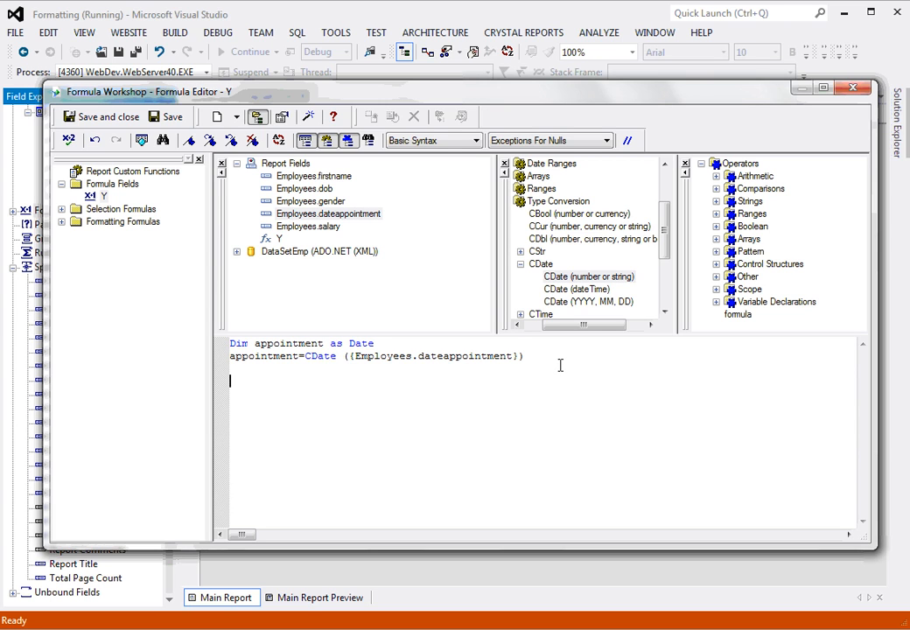
key(Return)
key(Return)
text(dim dt as Date)
key(Return)
text(dt=)
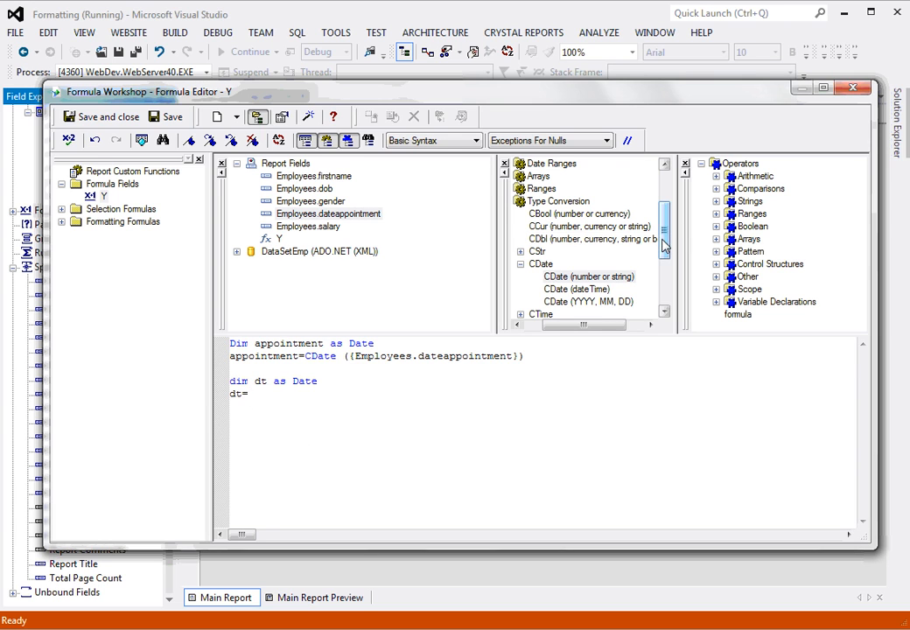
- Complete the dt assignment with the CurrentDate function from the Date and Time functions
scroll(561, 265, up, 2)
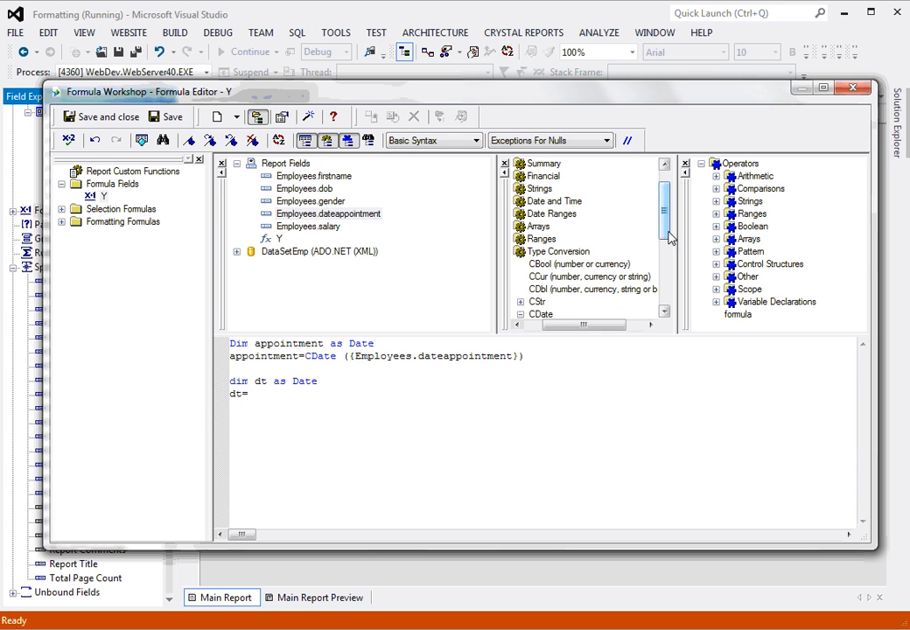
scroll(666, 229, up, 1)
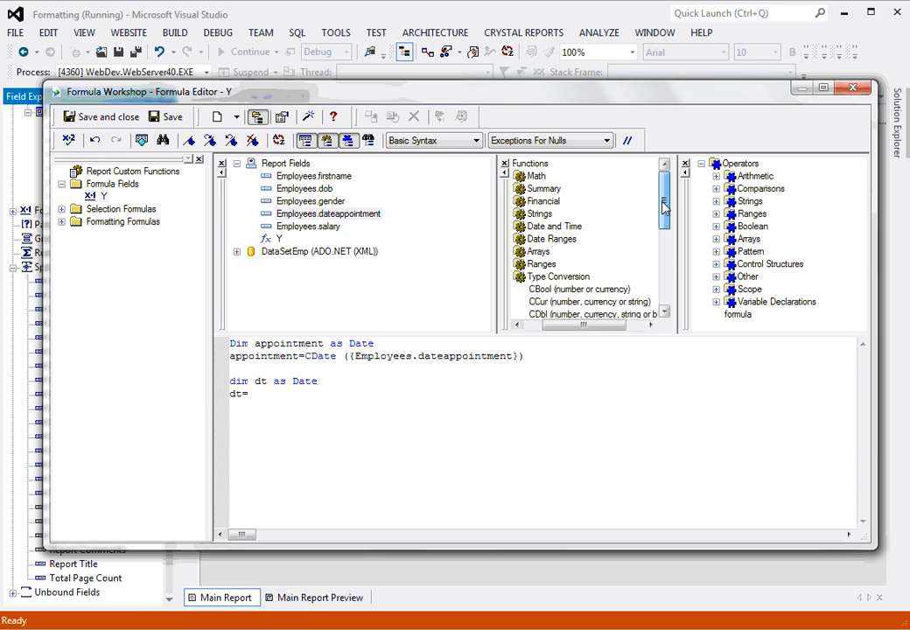
click(529, 227)
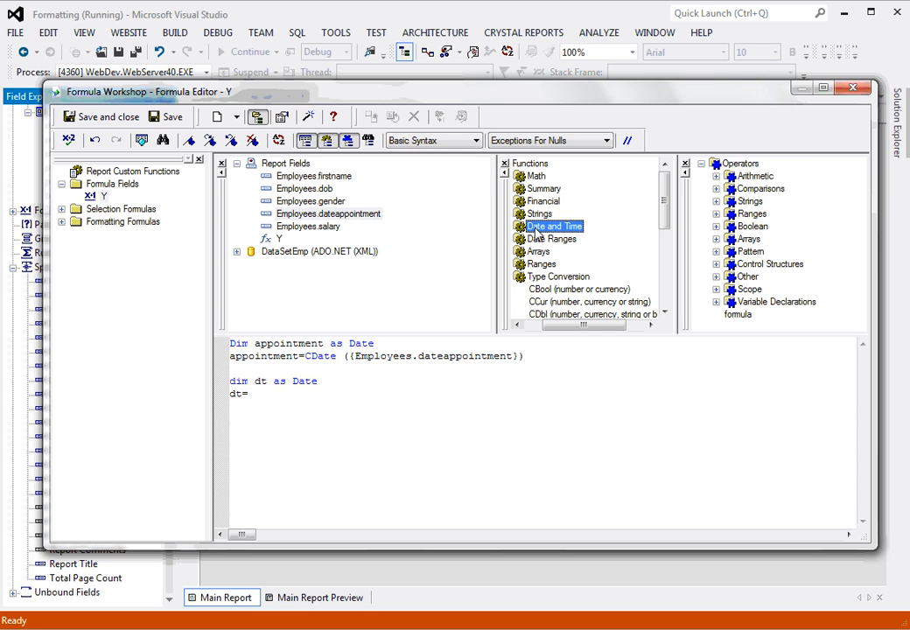
double_click(537, 230)
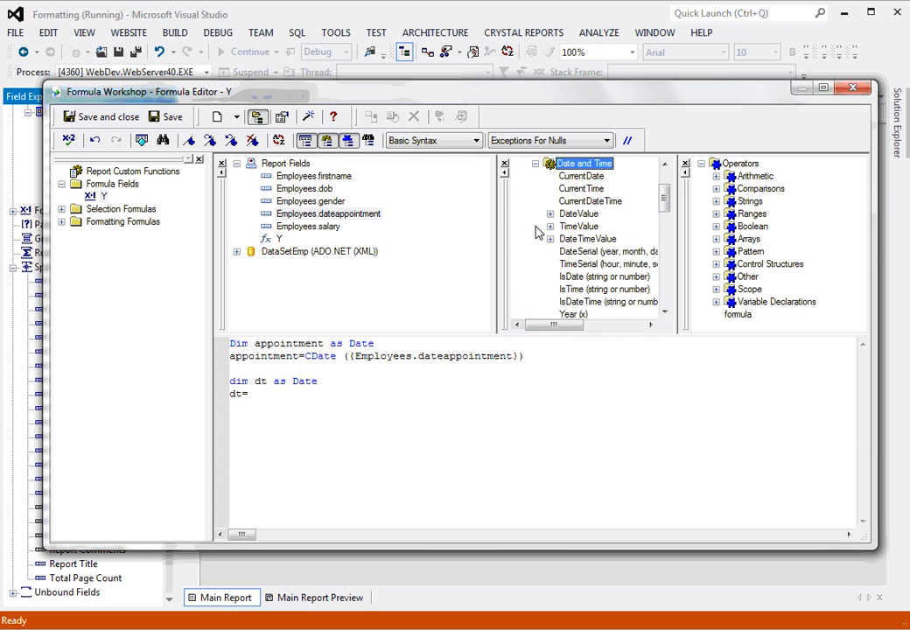
click(589, 178)
drag(589, 178, 392, 411)
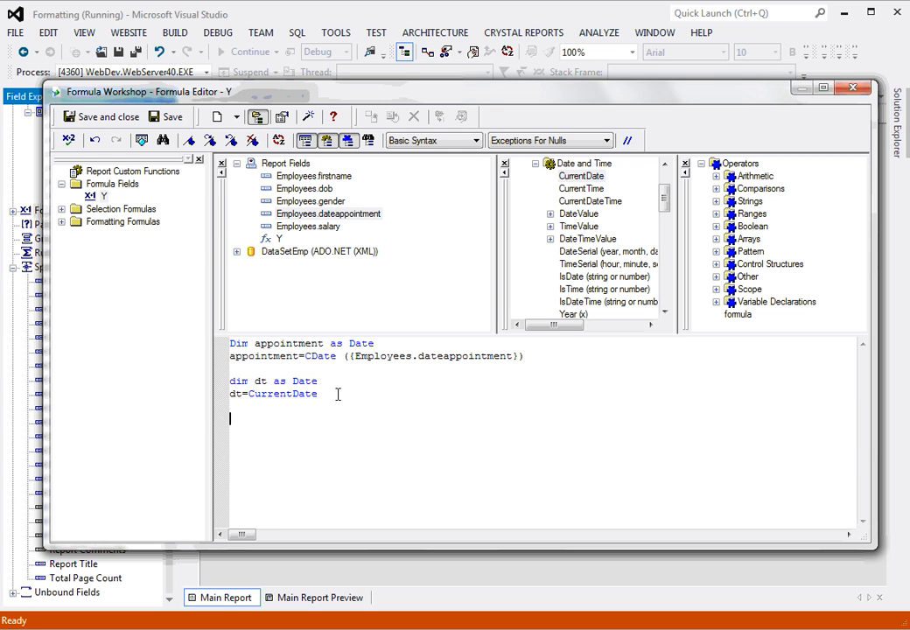
- Declare dim Years as Number and start its assignment with datediff ("yyyy", appointment
text(im Years as Number)
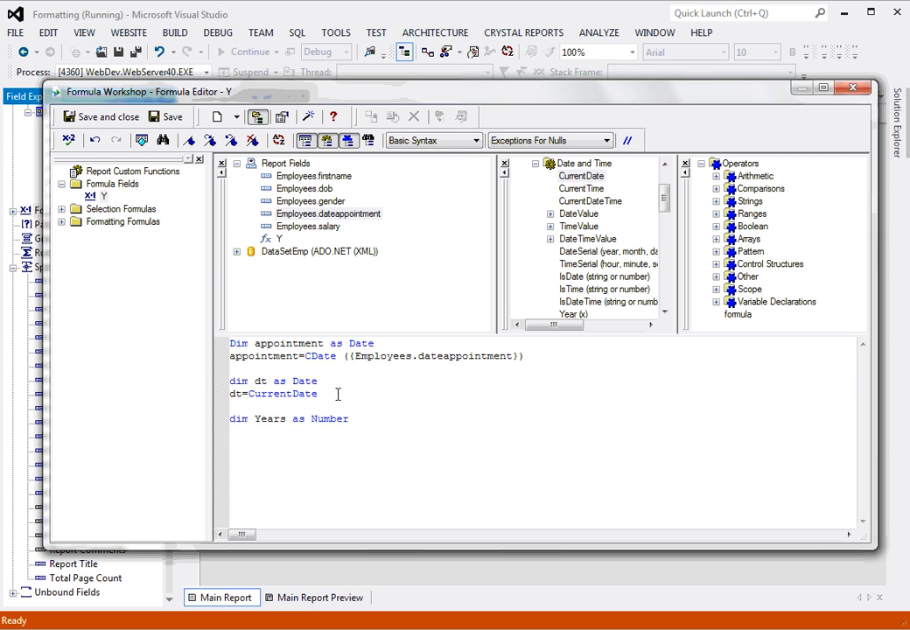
key(Return)
text(Years=)
text(datediff)
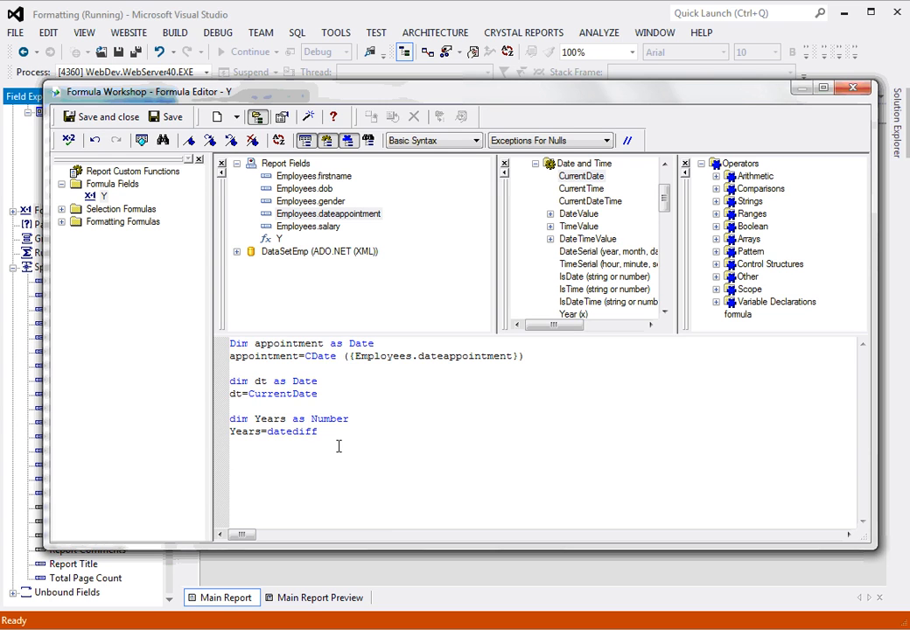
text( ("yyyy")
text(, appointment)
- Finish the datediff call with dt as its last argument, and return the result with the line formula= years
click(400, 431)
drag(382, 431, 459, 433)
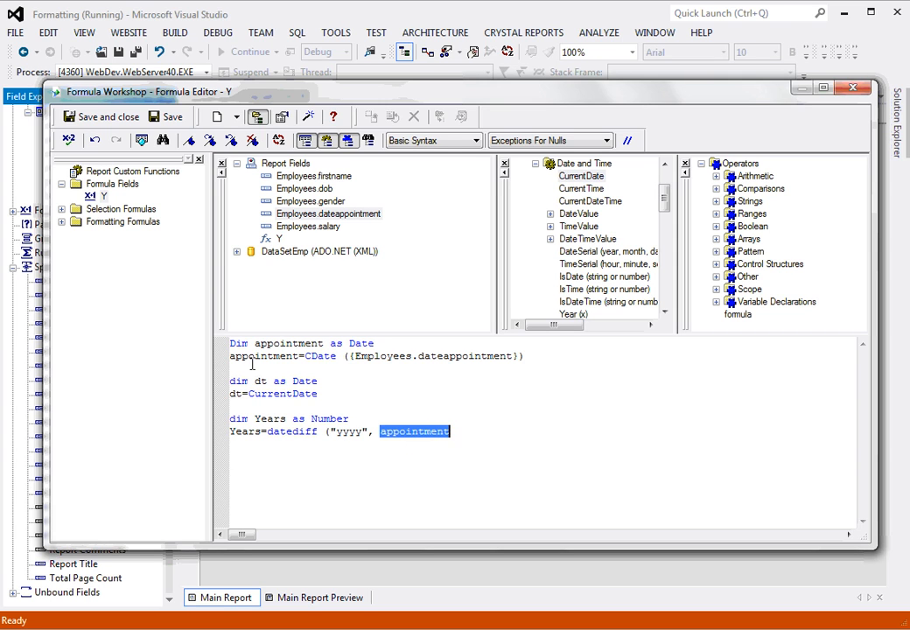
drag(229, 356, 299, 358)
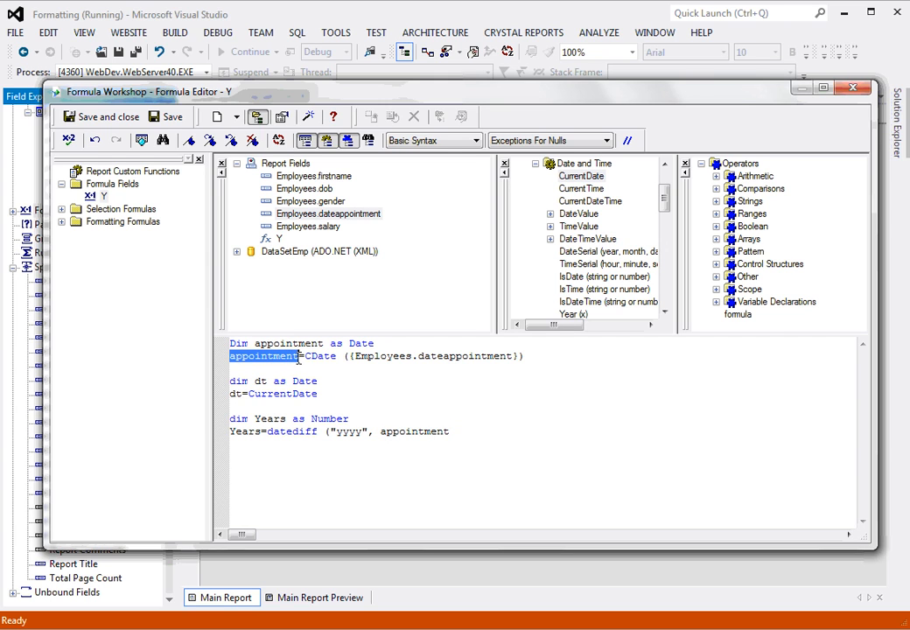
drag(356, 356, 520, 359)
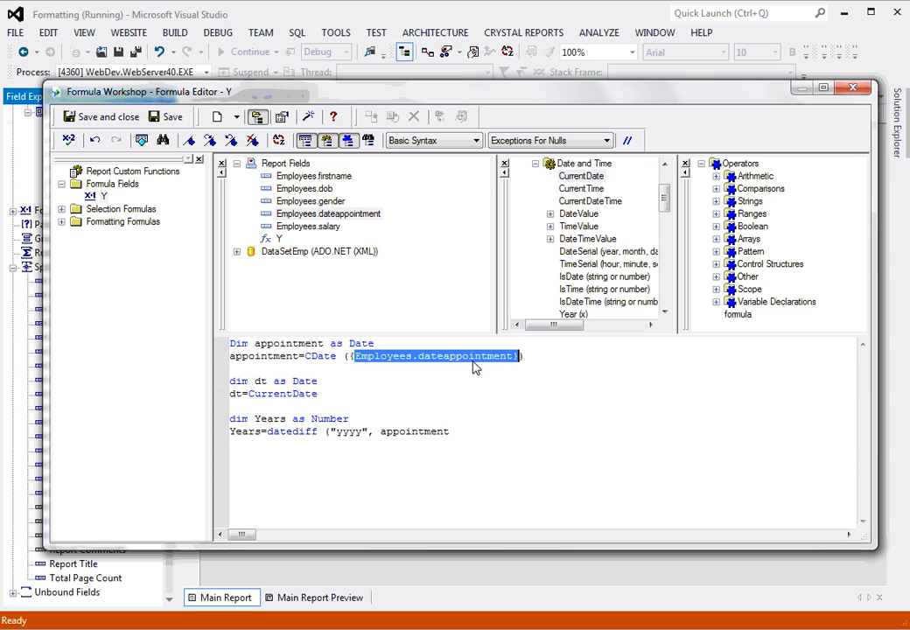
click(267, 359)
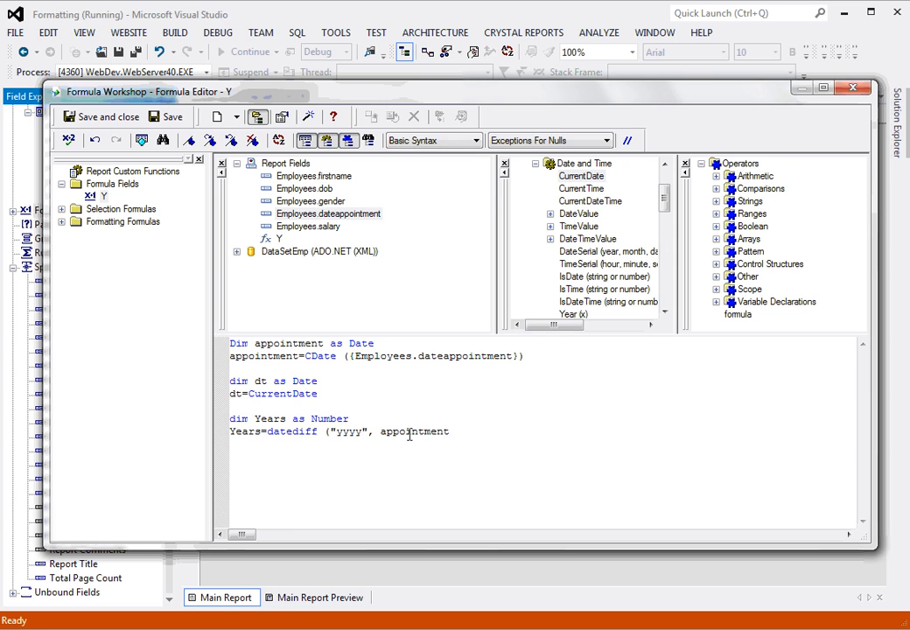
click(445, 434)
text(,.)
key(BackSpace)
text(dt))
key(Return)
text(formula= years)
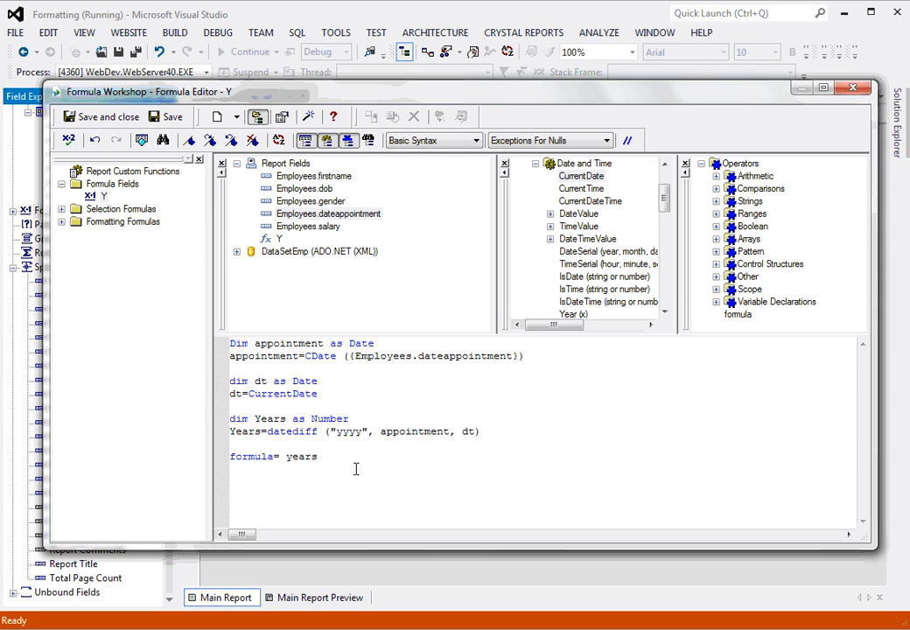
- Review the full code of formula Y, from the appointment declaration to the returned value
drag(348, 458, 235, 341)
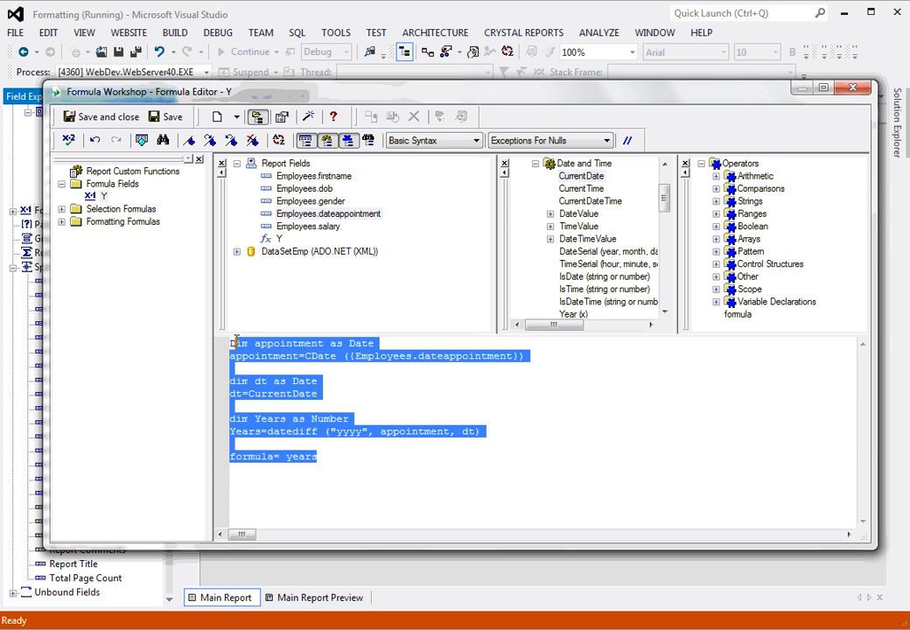
click(359, 395)
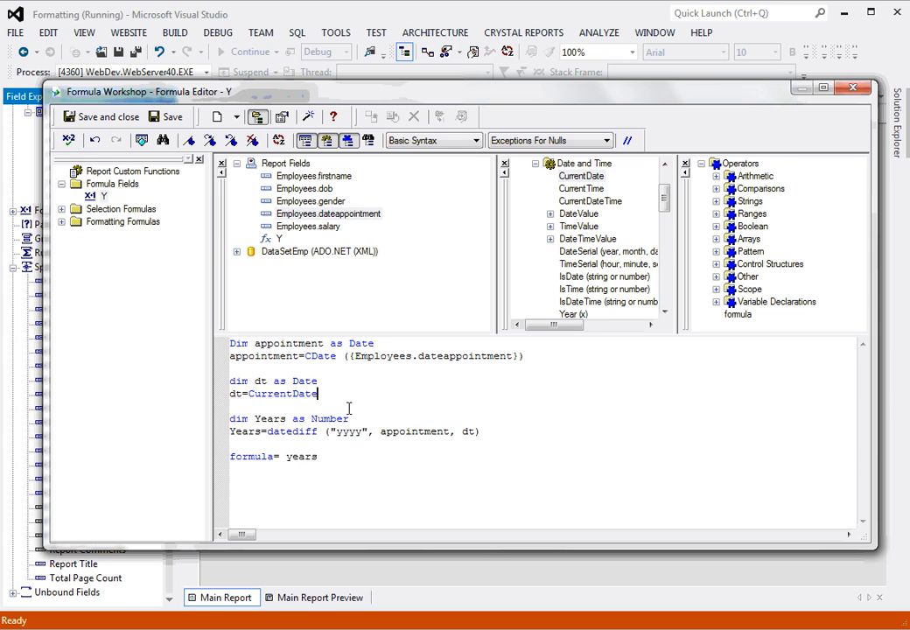
drag(230, 343, 393, 365)
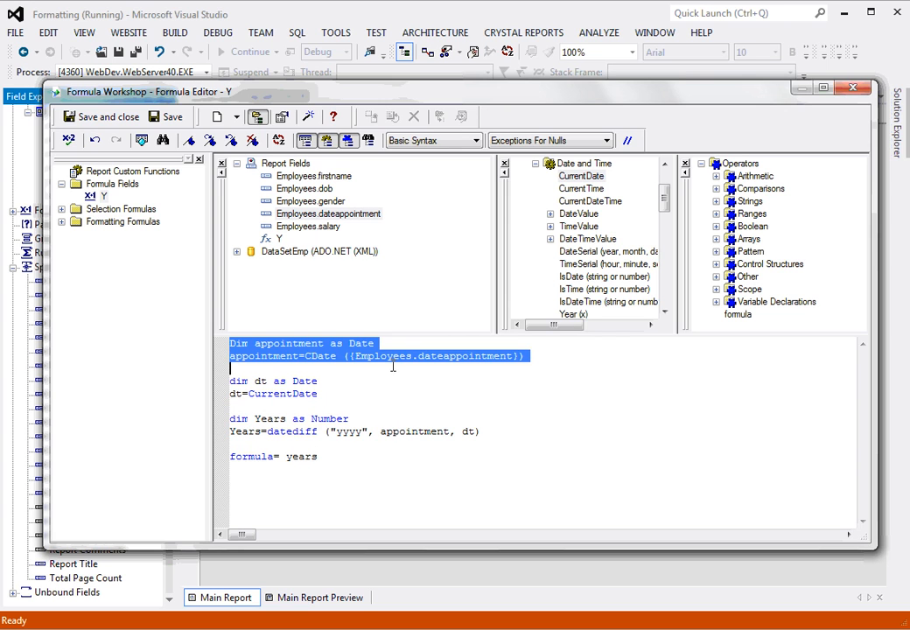
click(339, 455)
drag(340, 455, 203, 341)
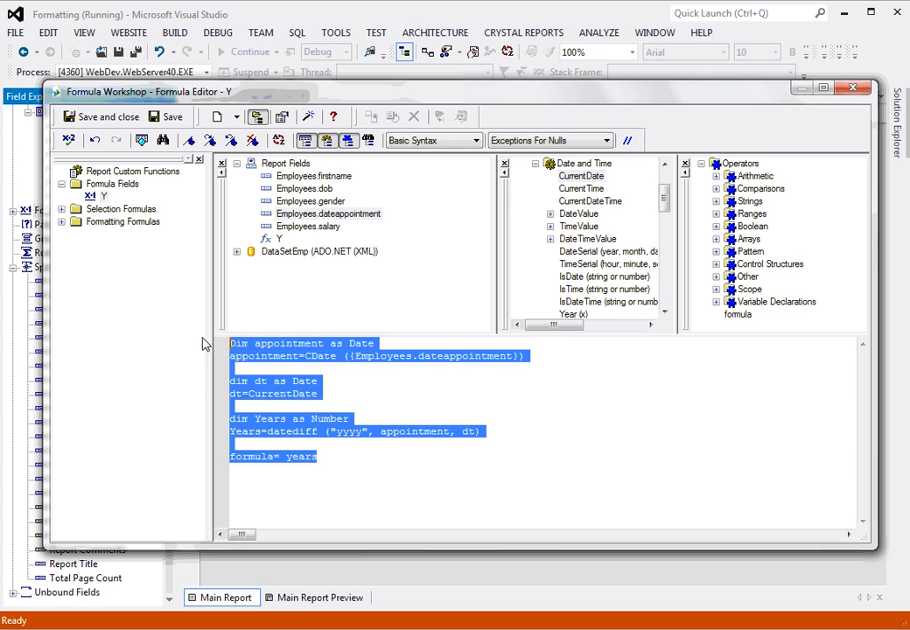
click(386, 382)
click(335, 456)
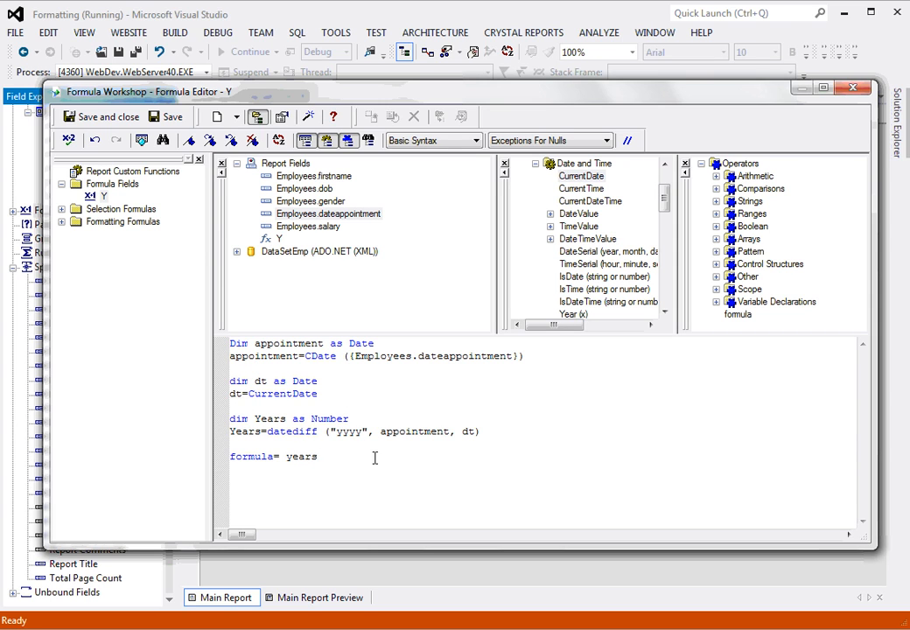
- Check formula Y for syntax errors, then save it and close the formula editor
click(69, 141)
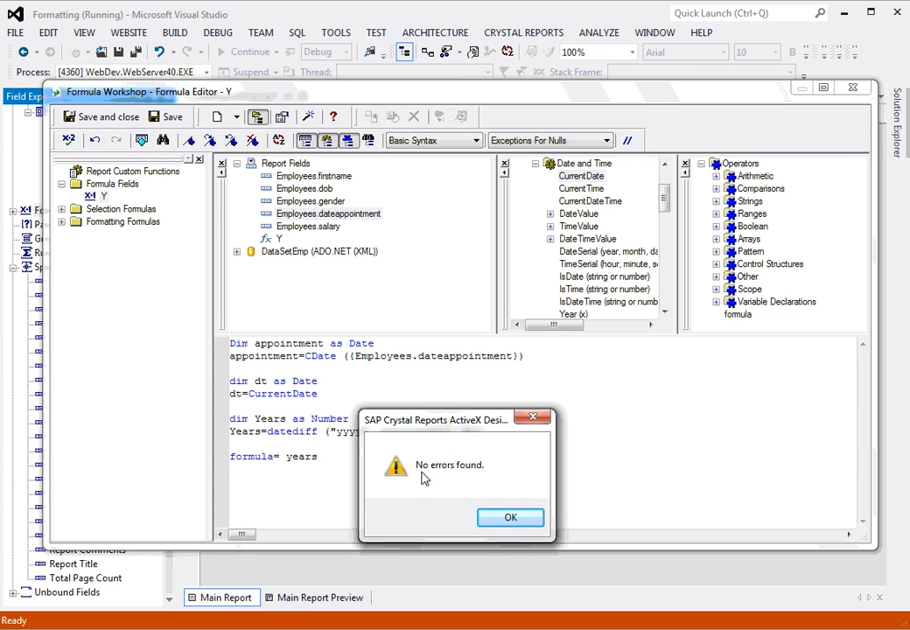
click(512, 519)
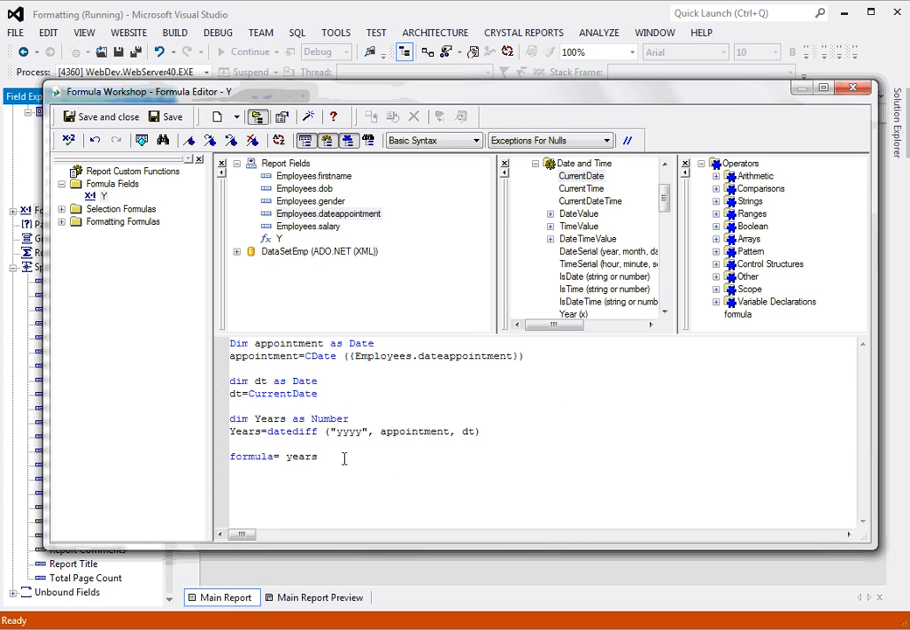
click(102, 123)
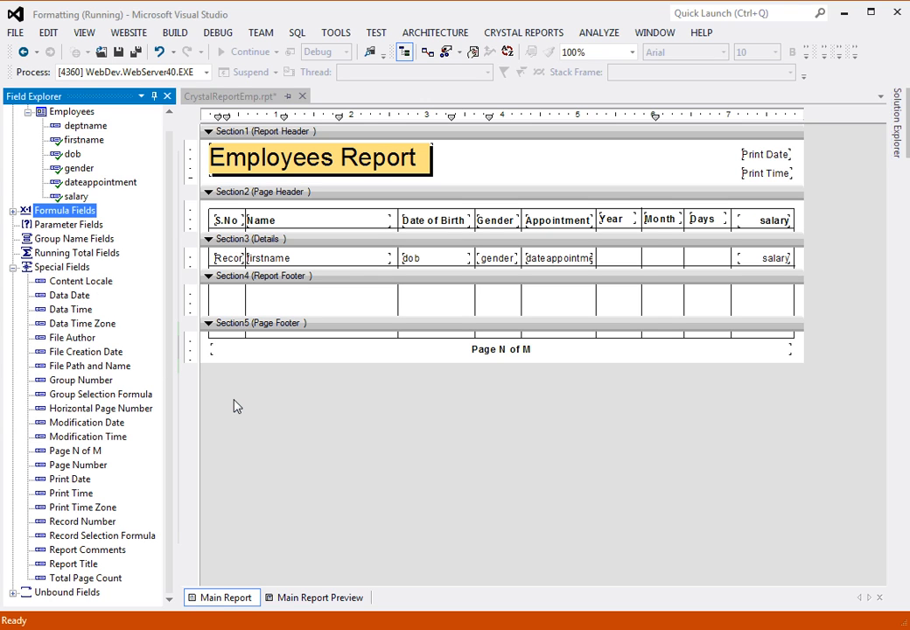
- Place formula field Y in the Details section under the Year column heading
click(13, 211)
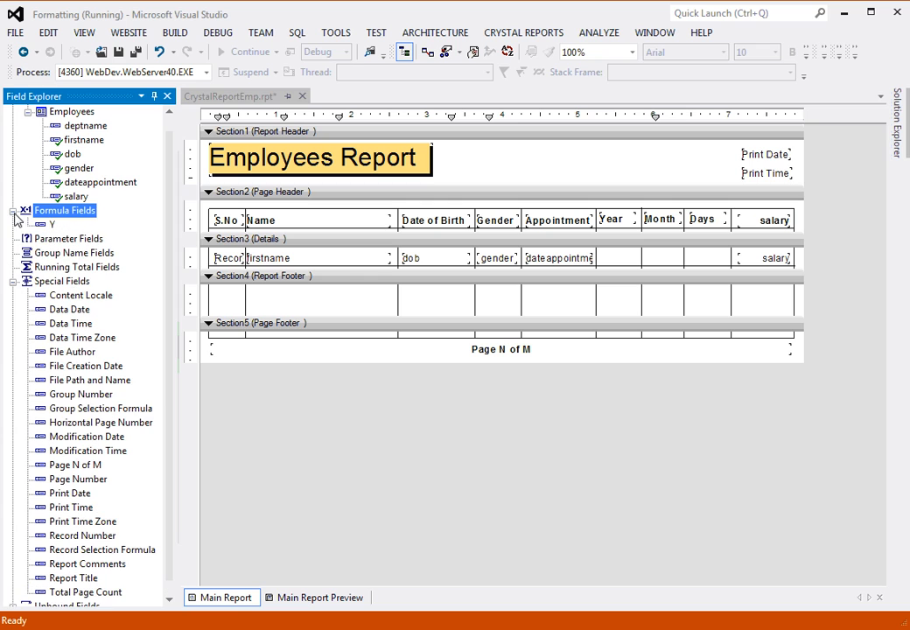
click(52, 225)
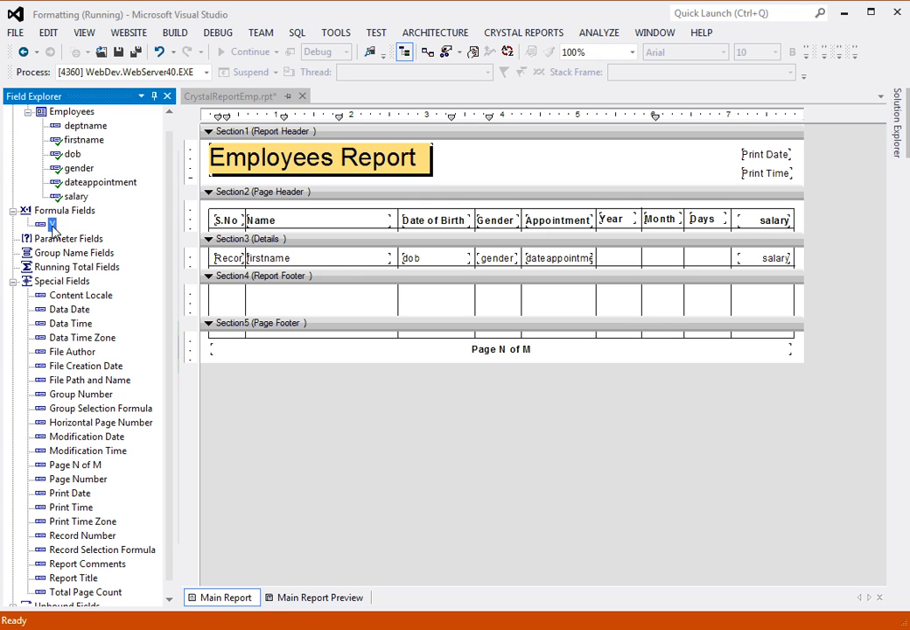
drag(53, 226, 604, 260)
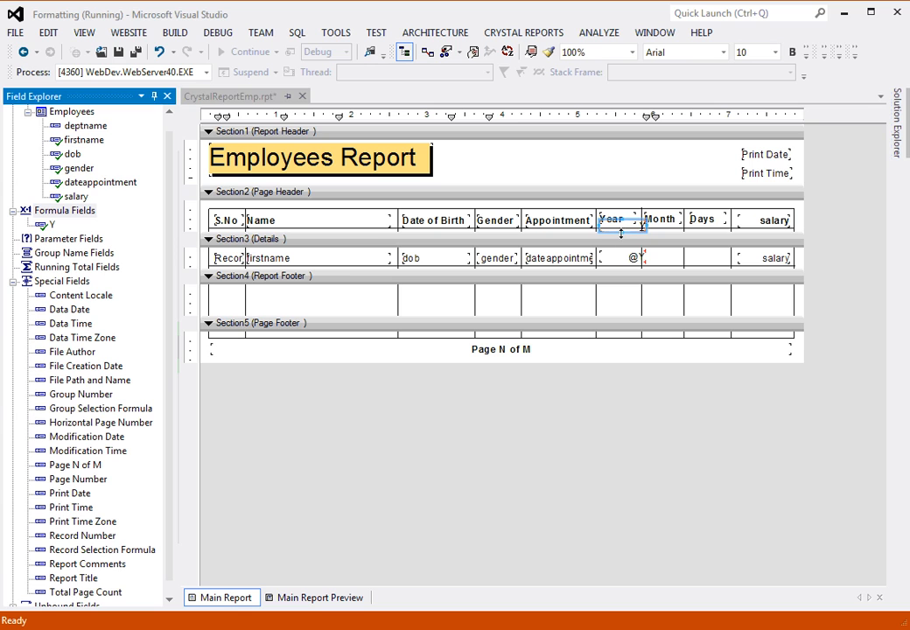
click(619, 306)
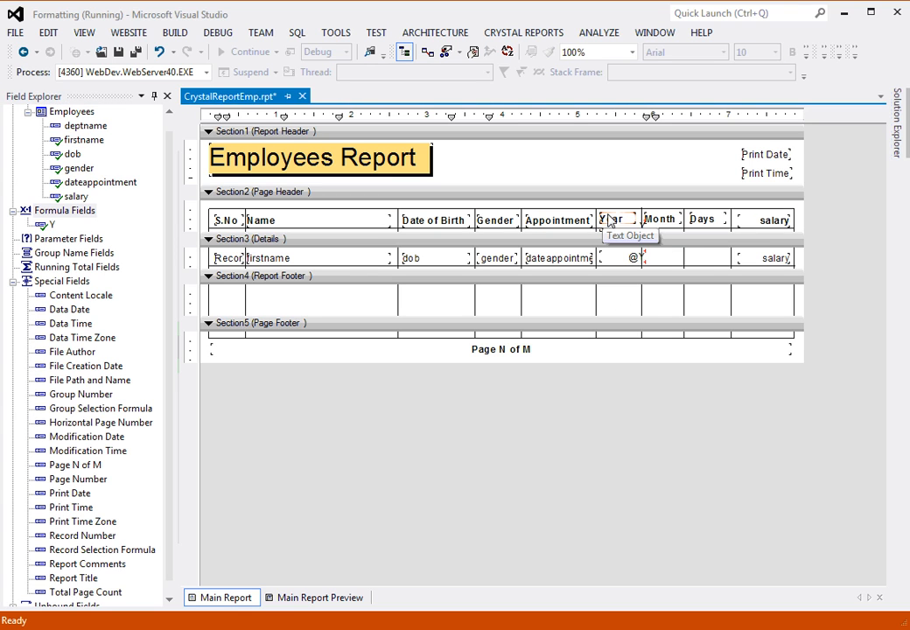
- Center-align formula field Y in the Details section under the Year heading and save the report
click(634, 224)
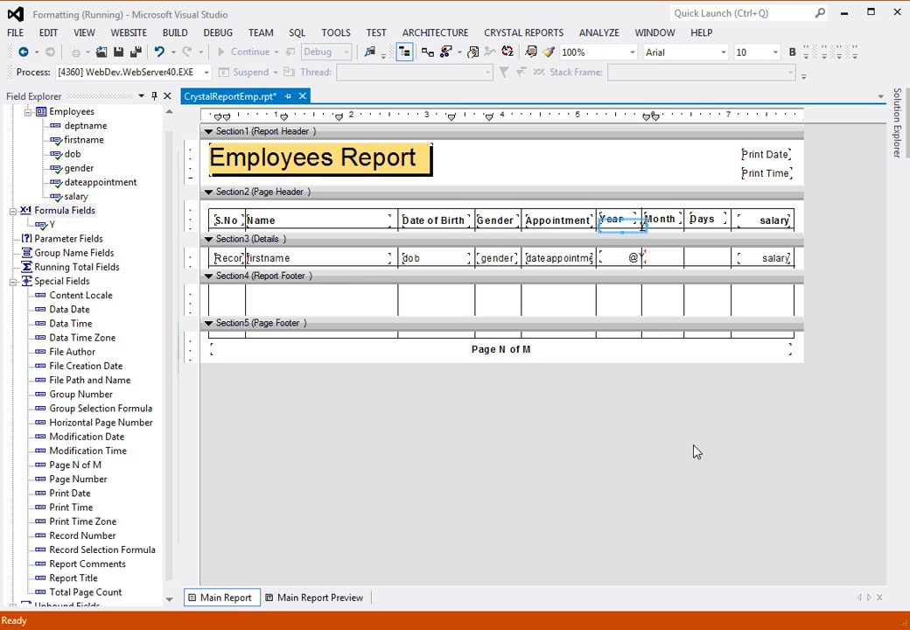
click(693, 447)
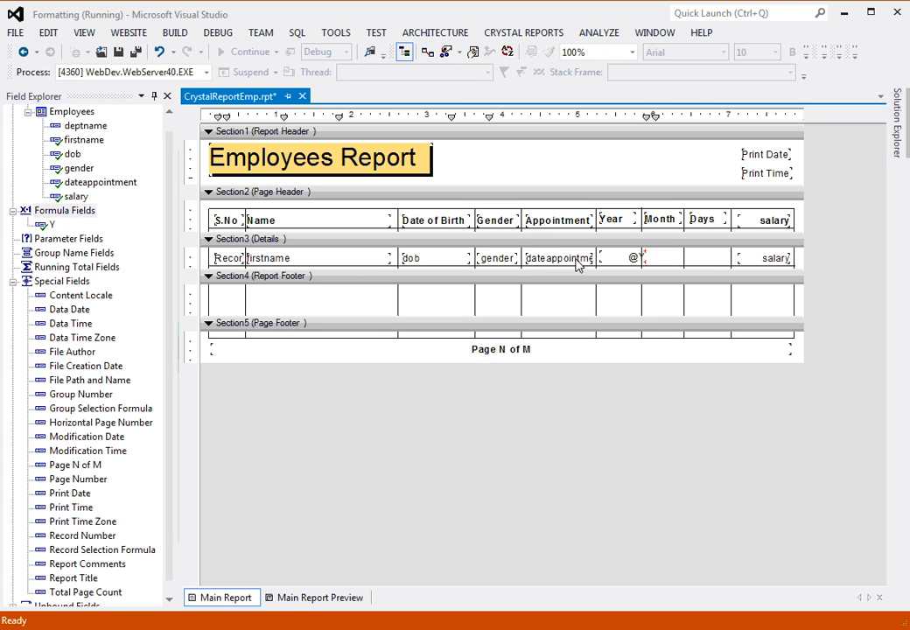
click(632, 257)
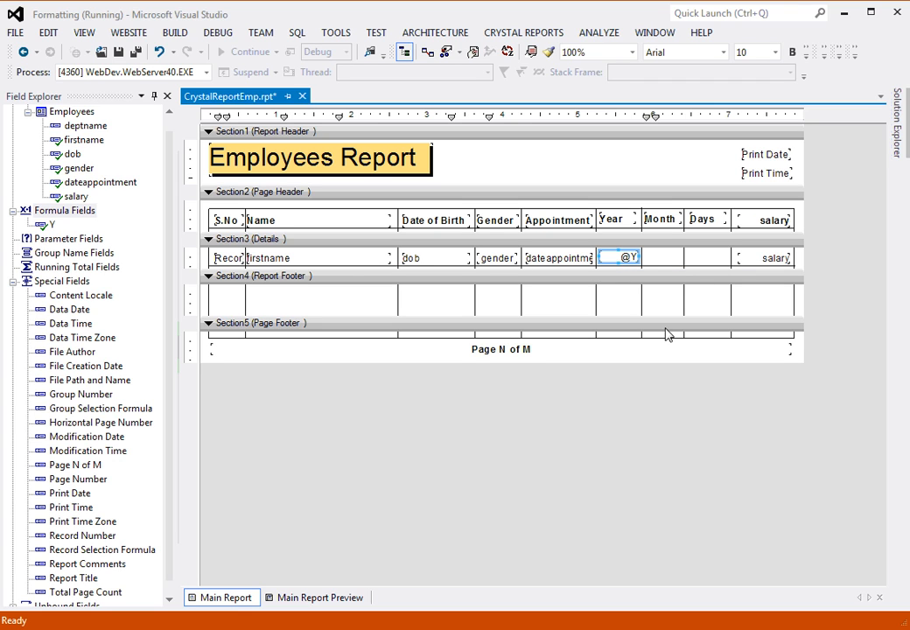
click(806, 52)
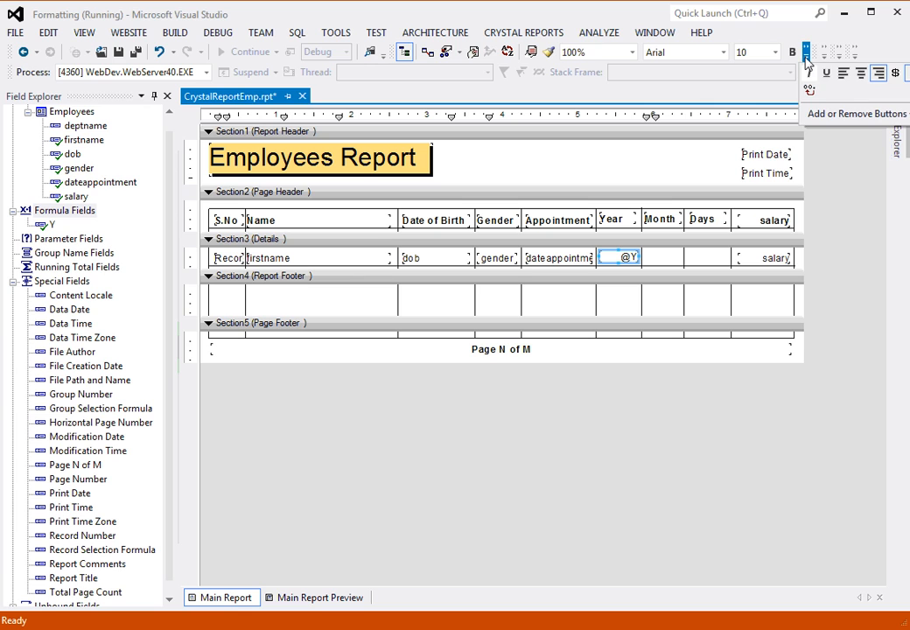
click(861, 73)
click(695, 263)
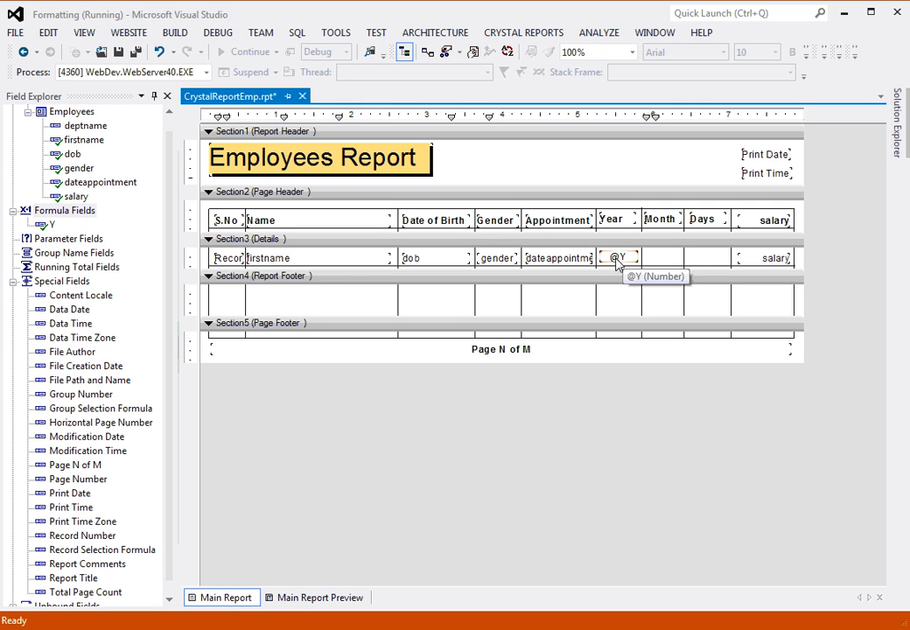
click(120, 51)
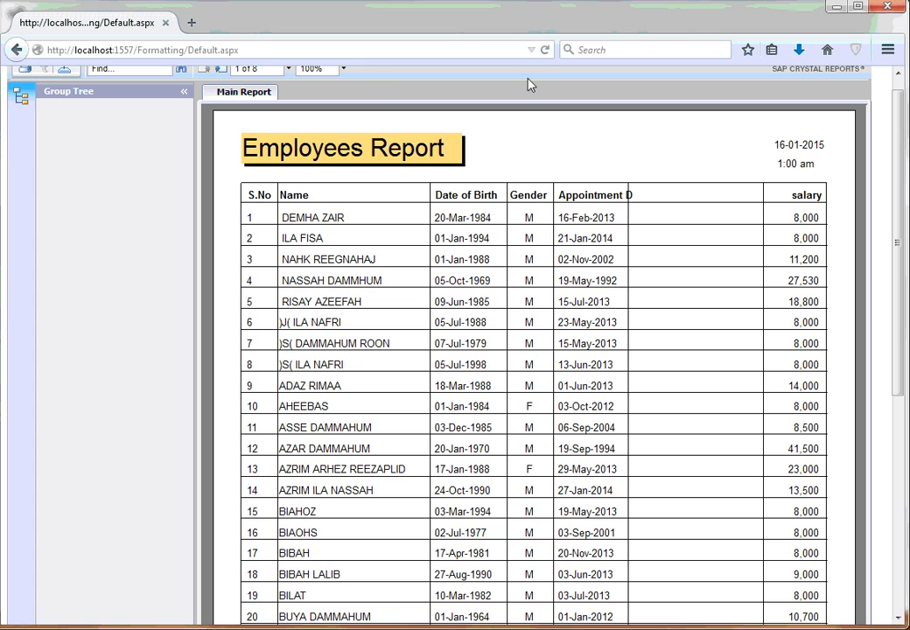
- Switch to the browser, reload the employees report, and compare the Year values with the appointment dates and the print date
click(545, 50)
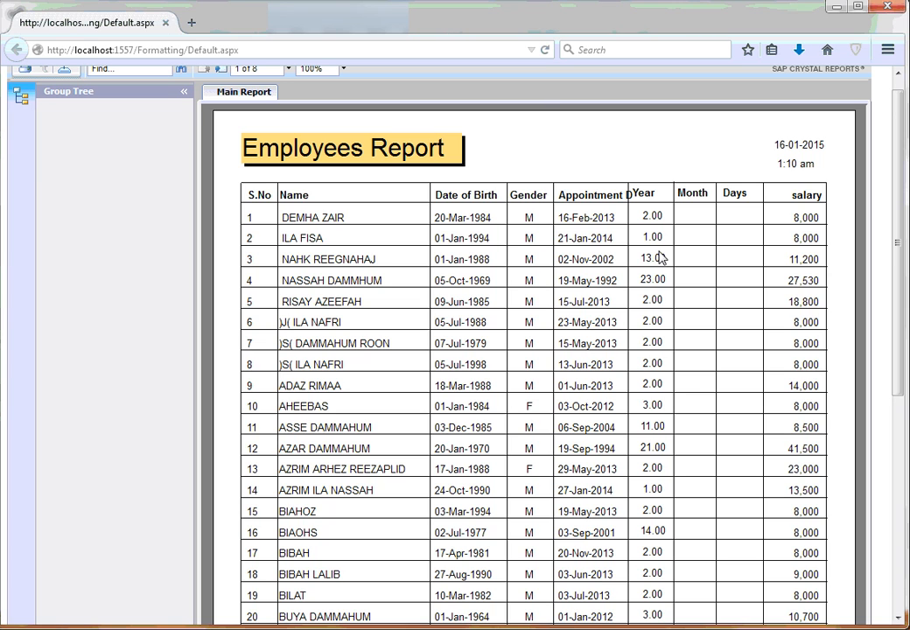
double_click(641, 194)
drag(648, 220, 667, 224)
click(640, 239)
drag(593, 260, 615, 258)
drag(806, 146, 885, 149)
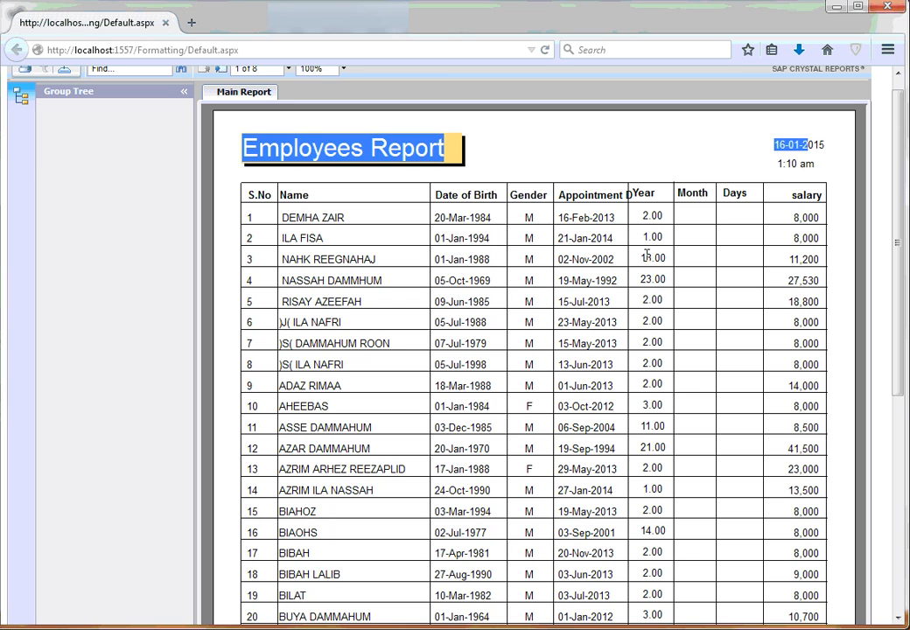
drag(641, 258, 653, 258)
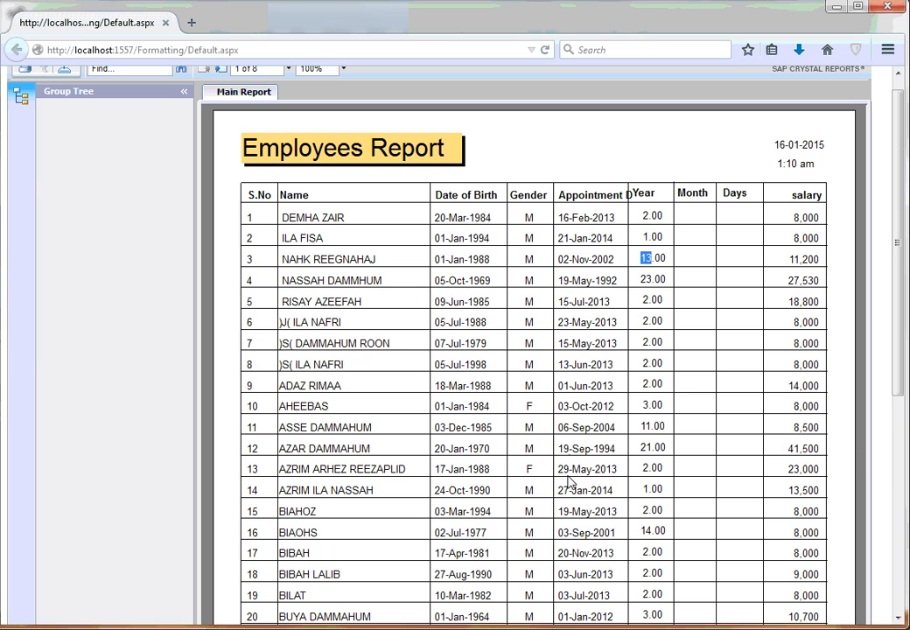
click(659, 260)
drag(652, 258, 667, 258)
- Switch back to Visual Studio and format the Y field in Details with the (1123) number style, then save the report
key(alt+Tab)
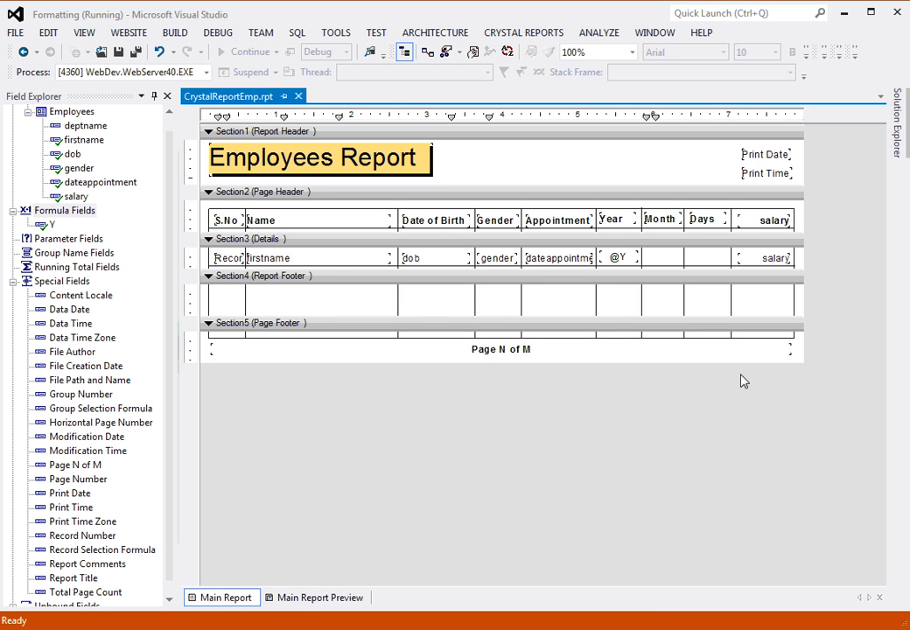
right_click(613, 258)
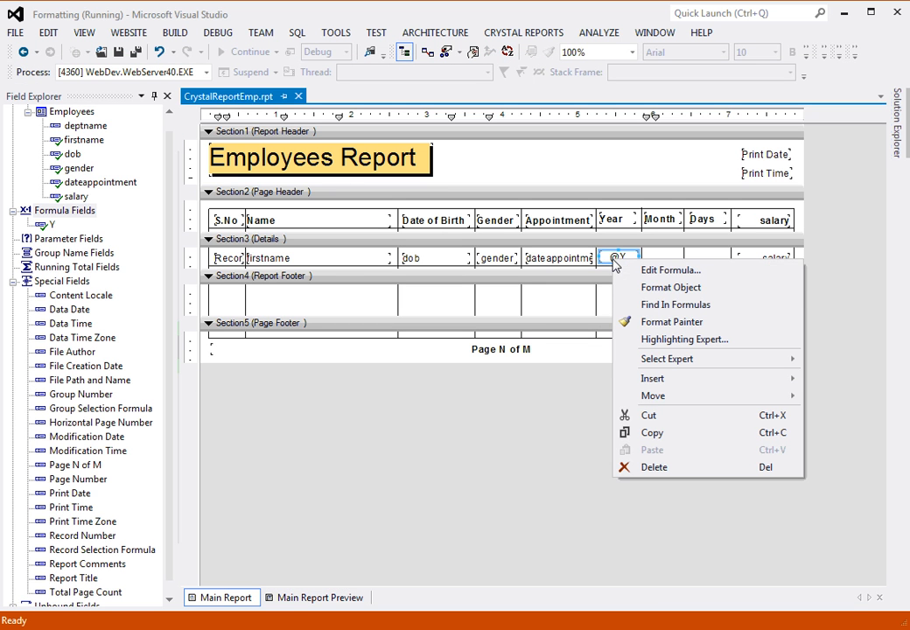
click(669, 289)
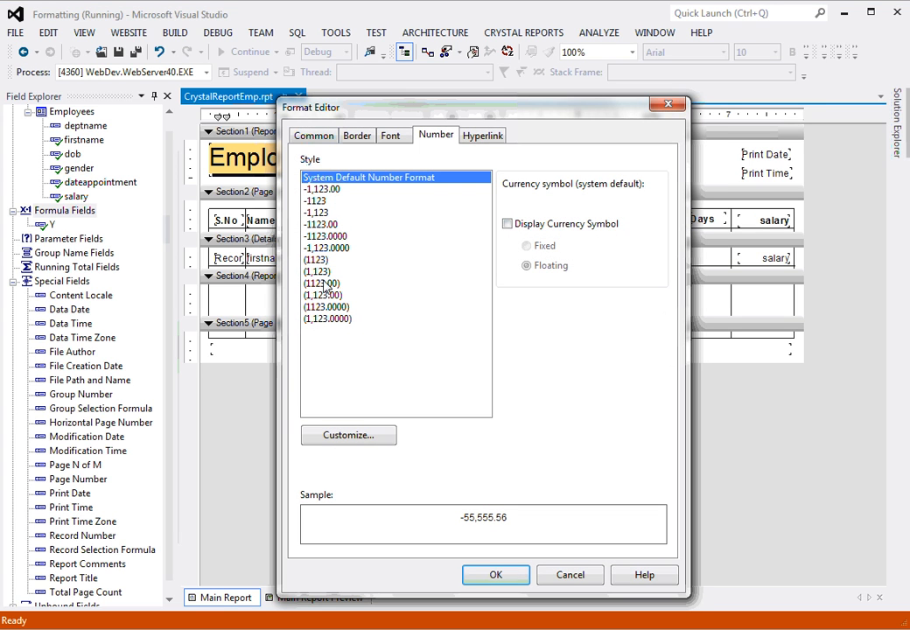
click(319, 260)
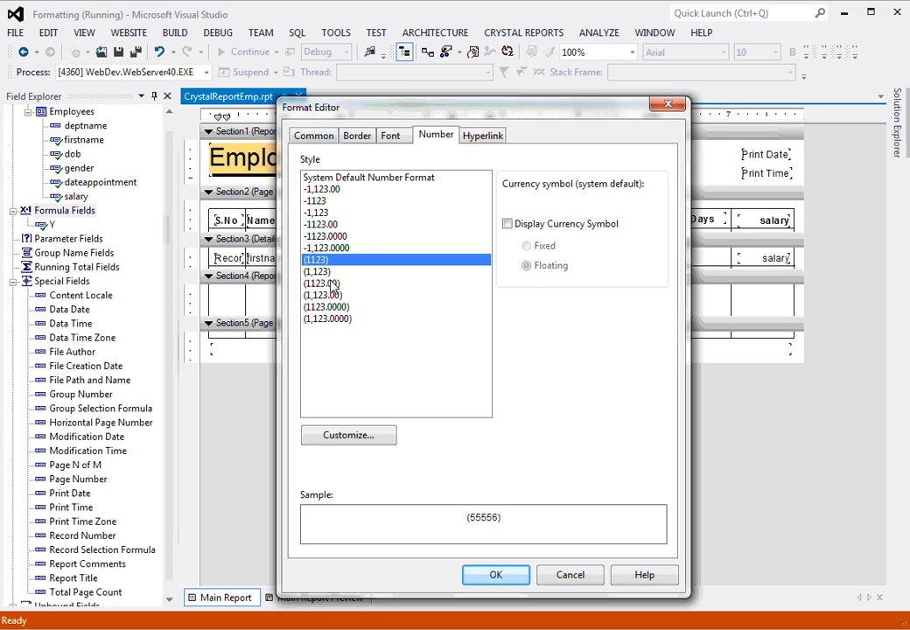
click(491, 575)
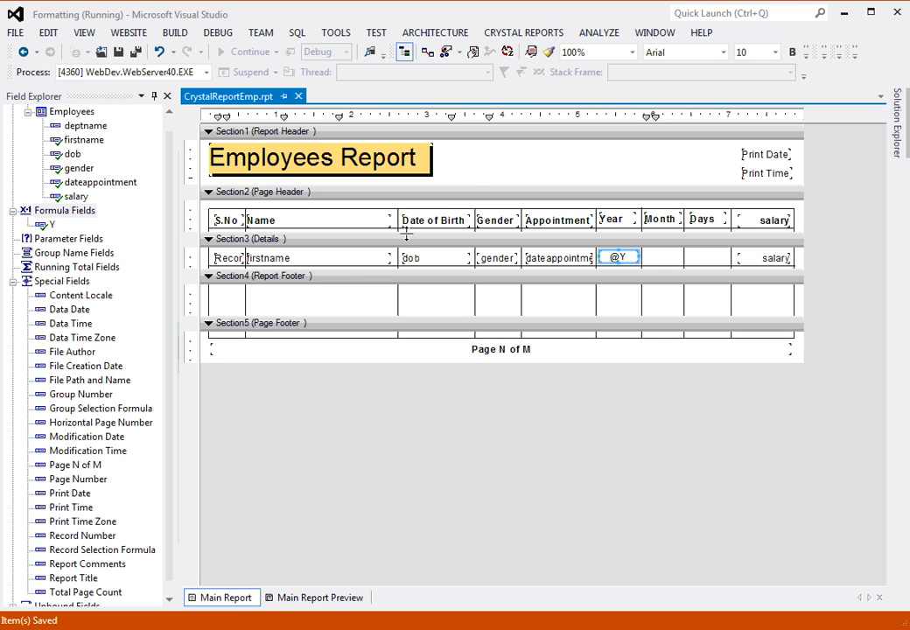
- Insert a report group on the deptname field of the Employees table, sorted in ascending order
right_click(452, 161)
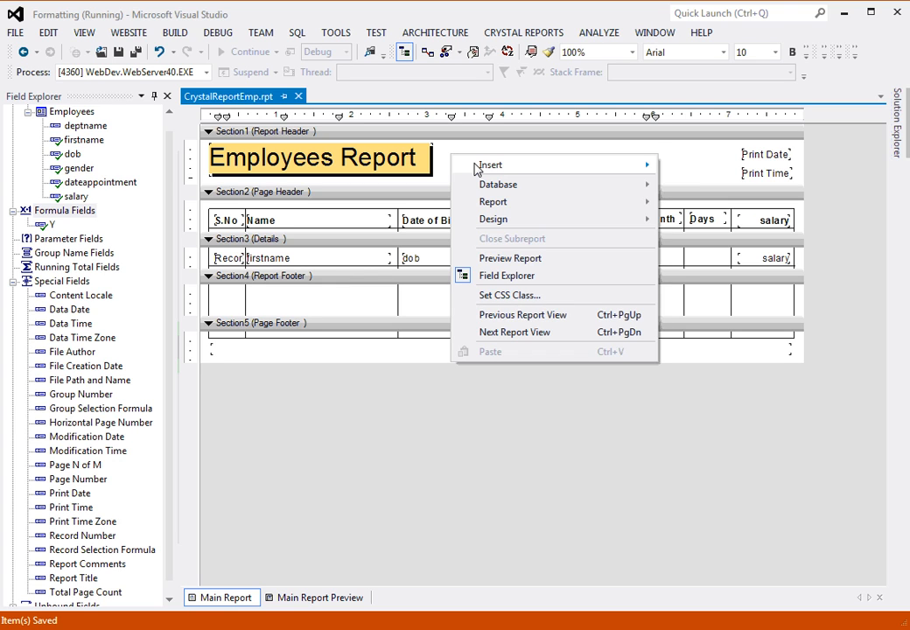
mouse_move(477, 168)
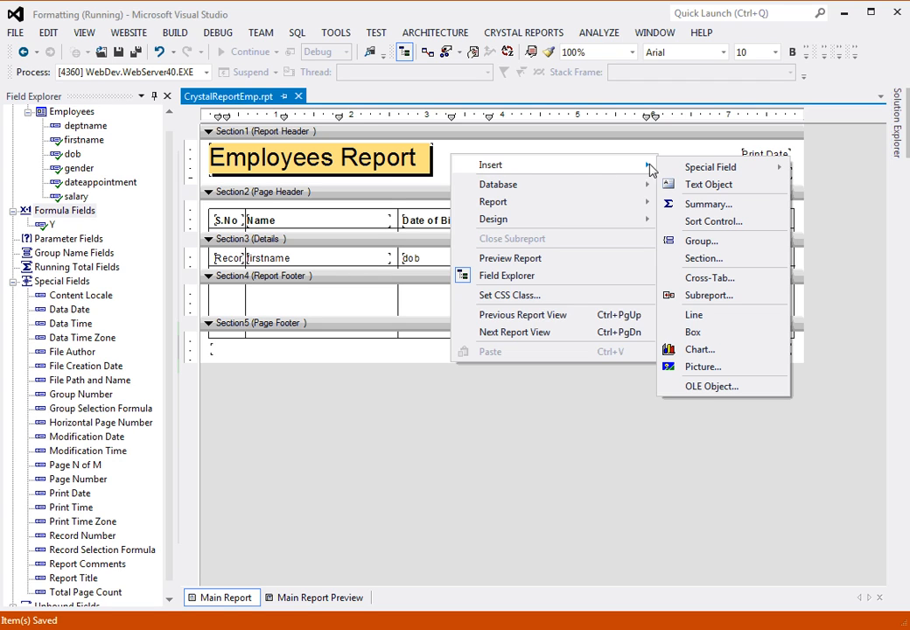
click(685, 248)
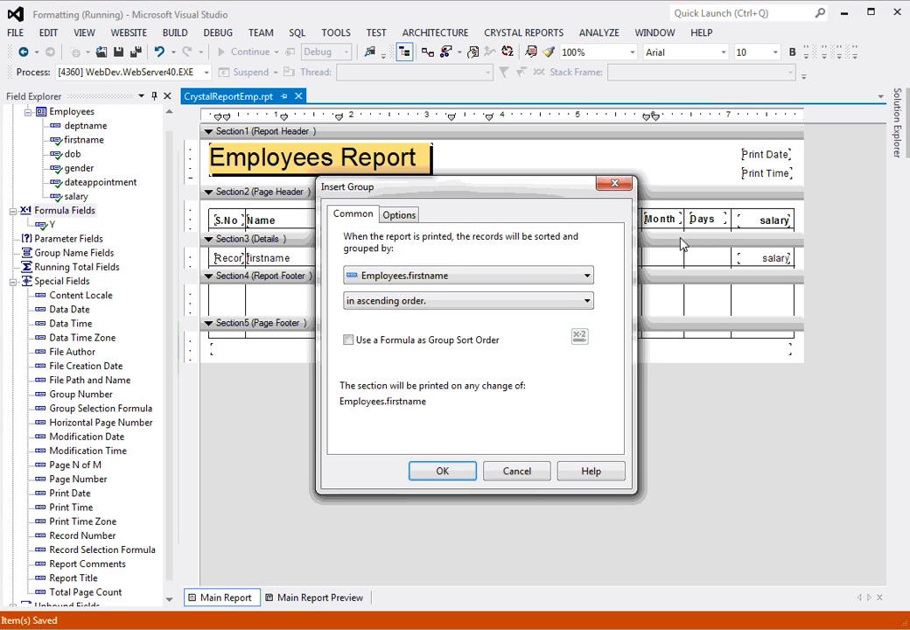
drag(424, 196, 431, 143)
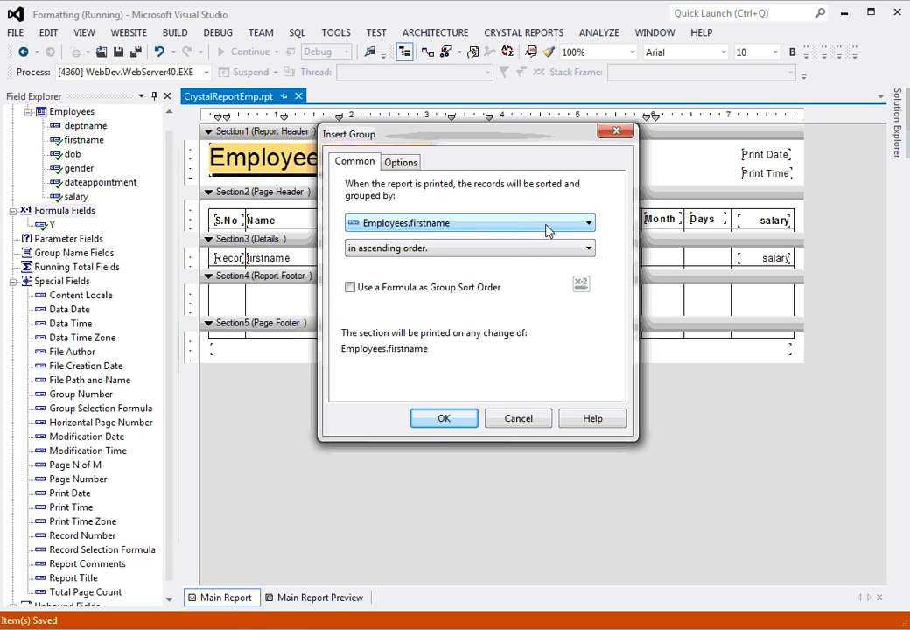
click(588, 226)
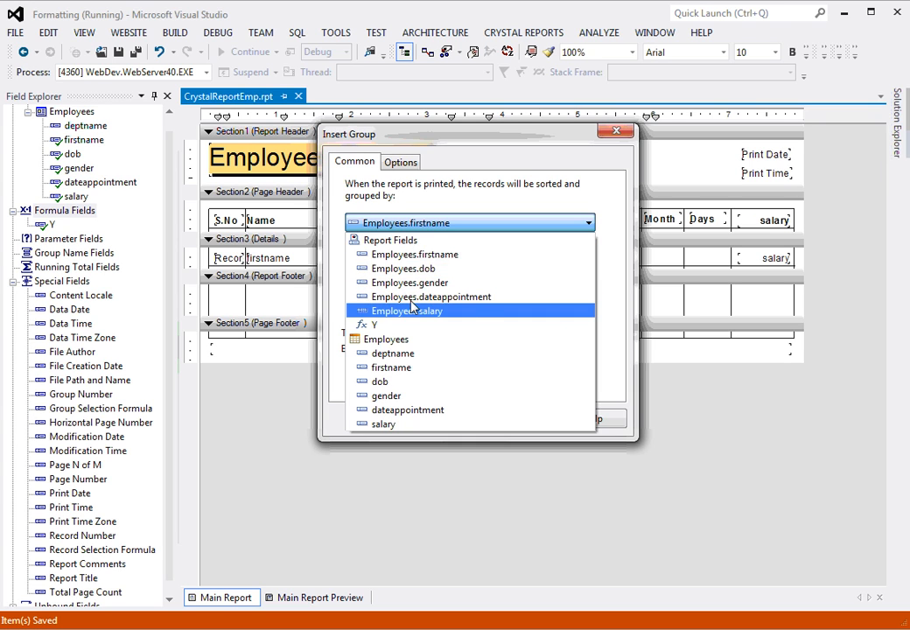
click(386, 354)
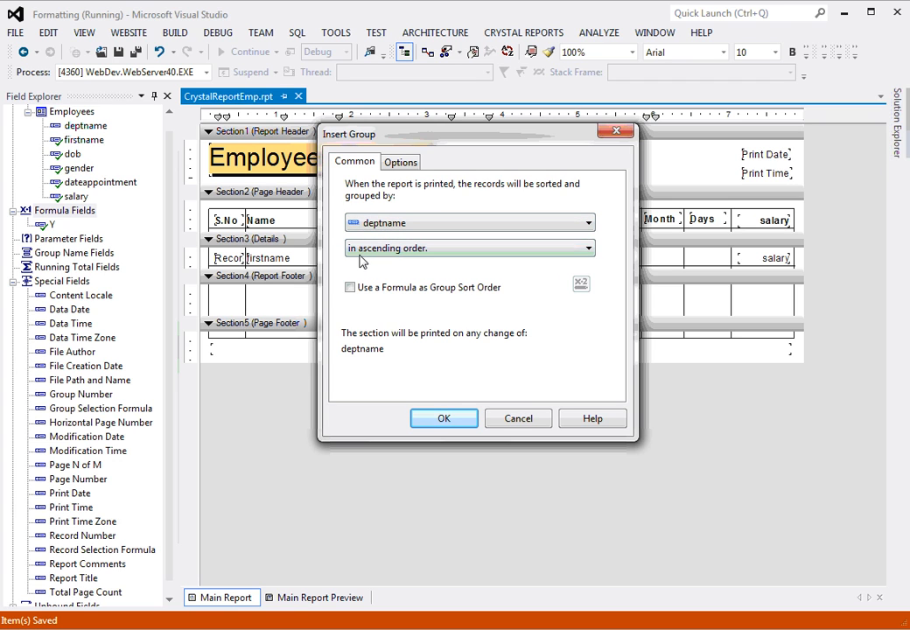
click(566, 251)
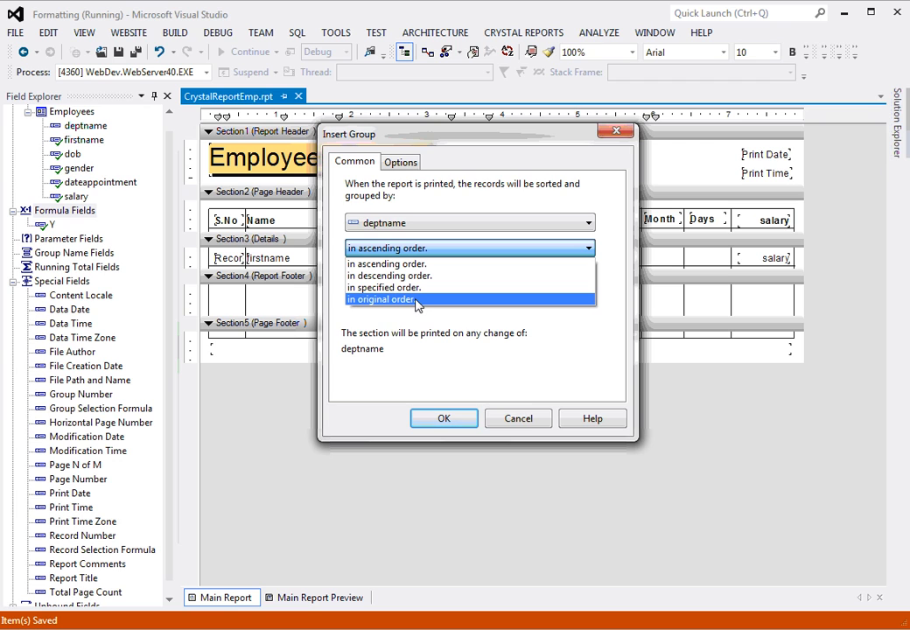
click(372, 265)
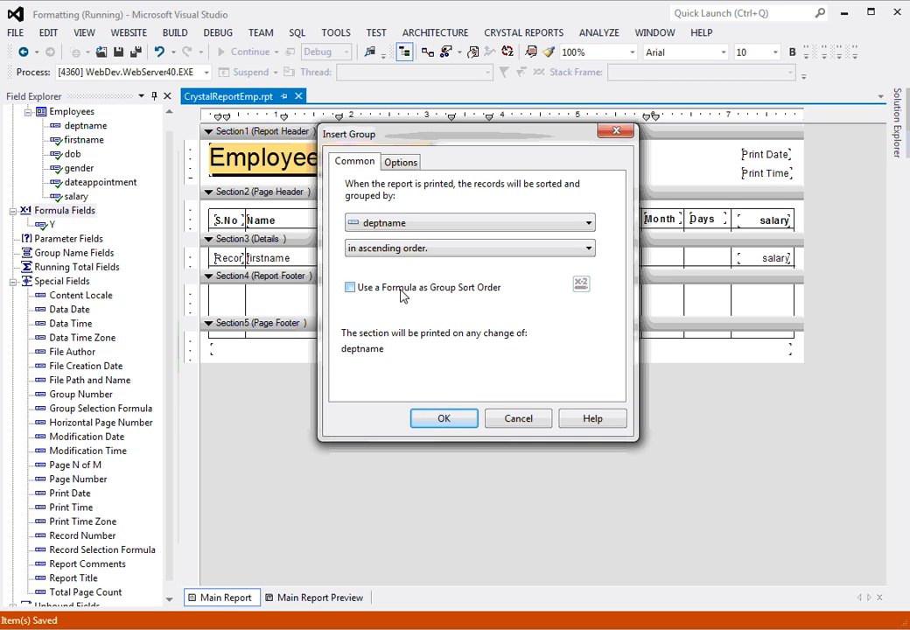
click(403, 166)
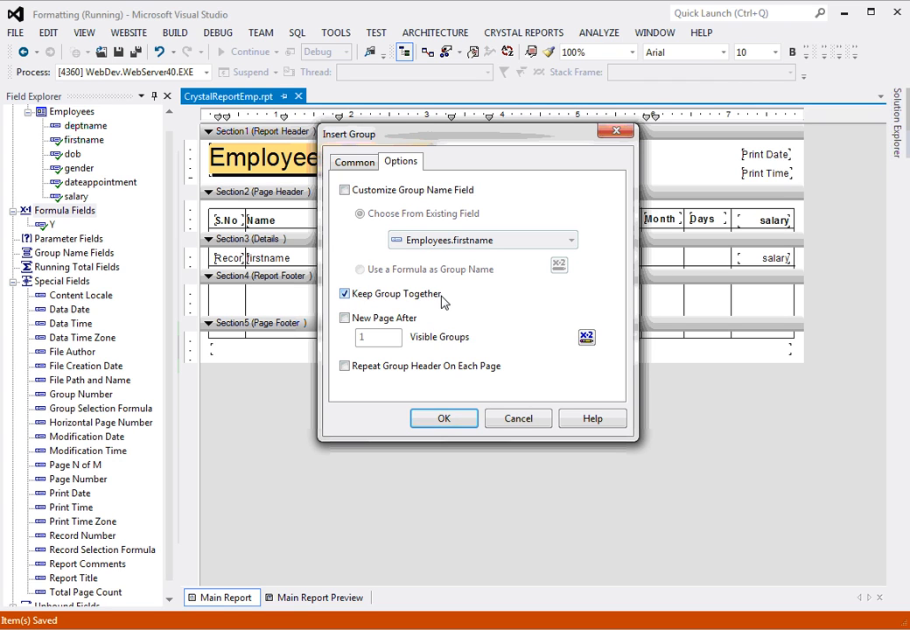
click(450, 424)
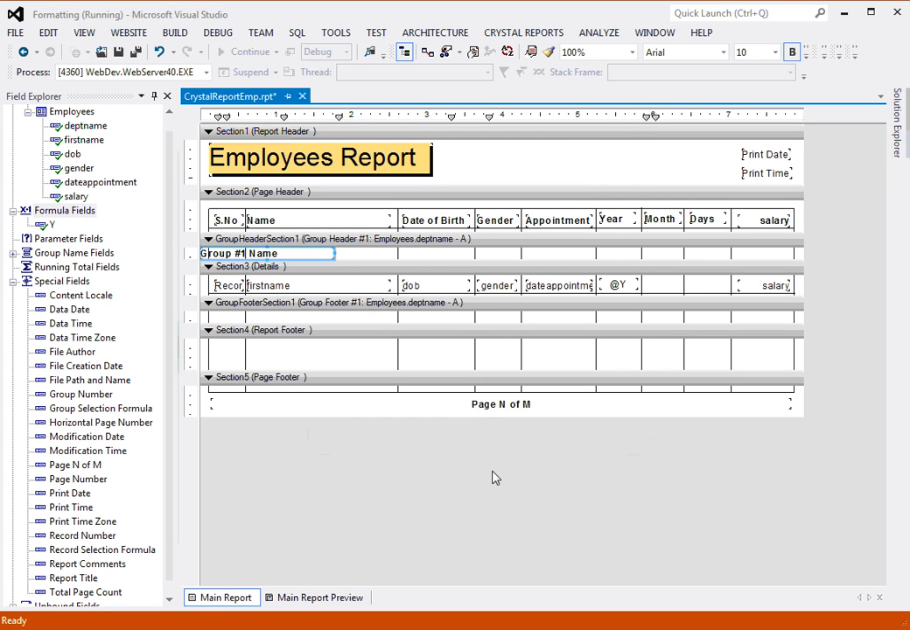
- Set the font size of the group name field in the group header to 14
click(356, 255)
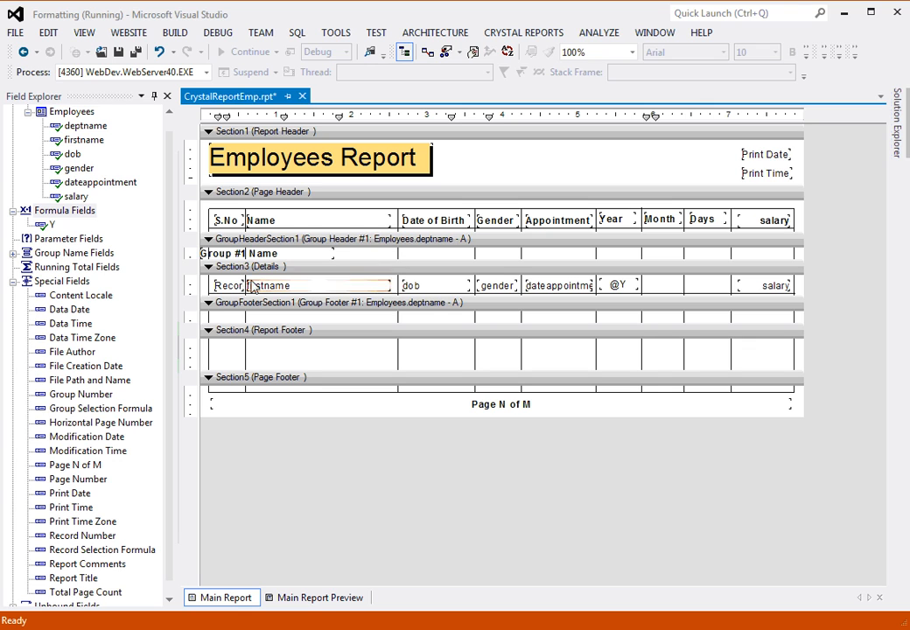
click(252, 253)
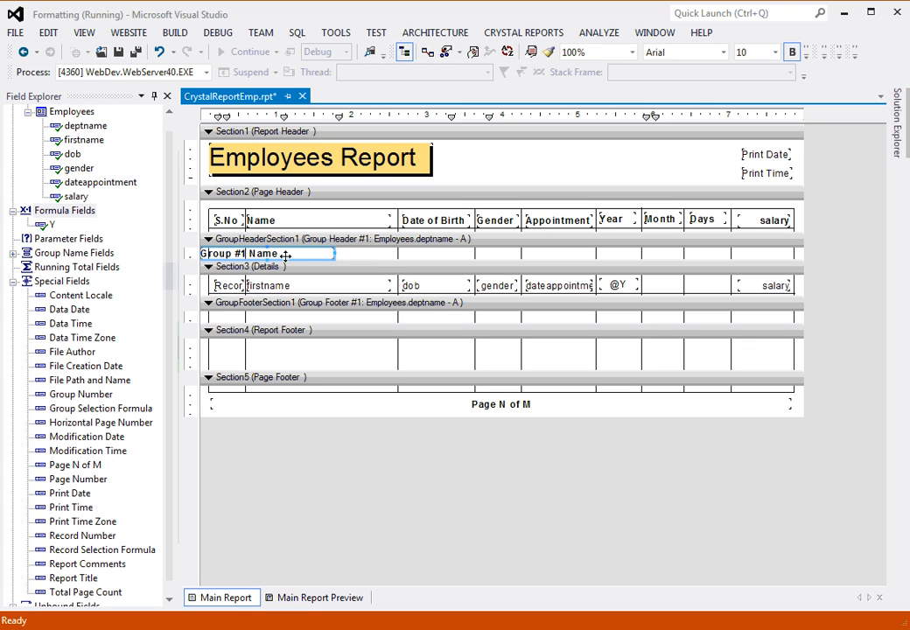
right_click(272, 254)
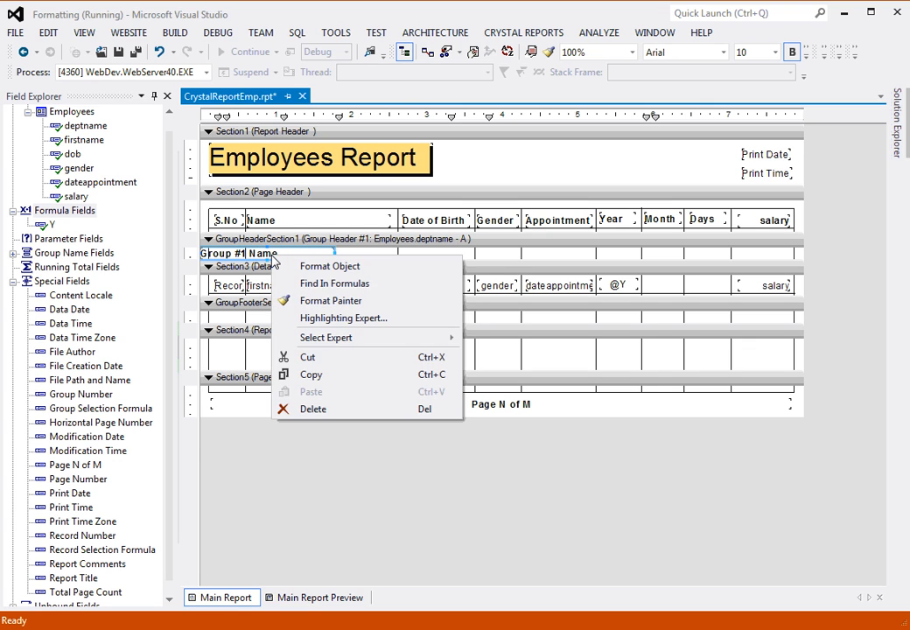
click(322, 270)
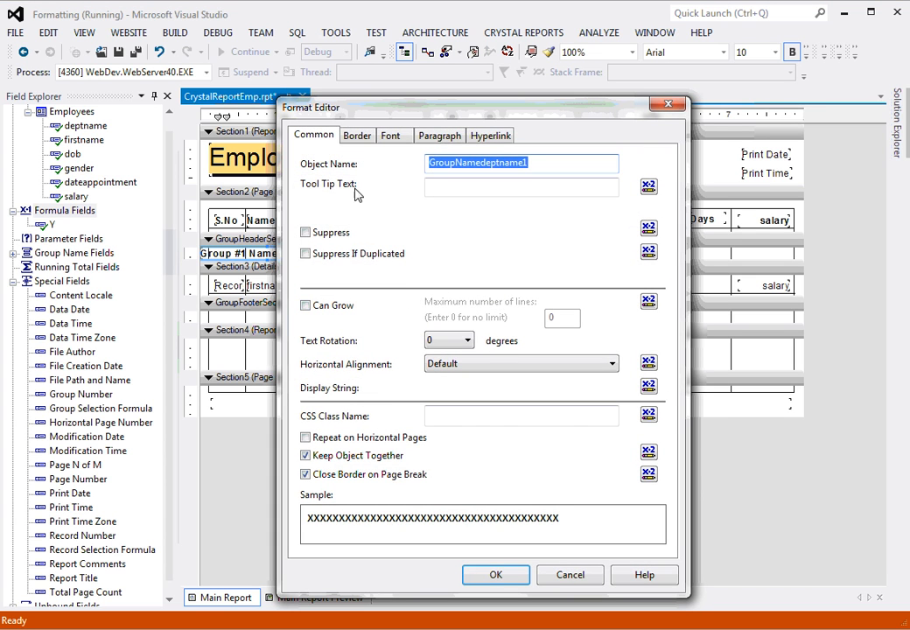
click(391, 136)
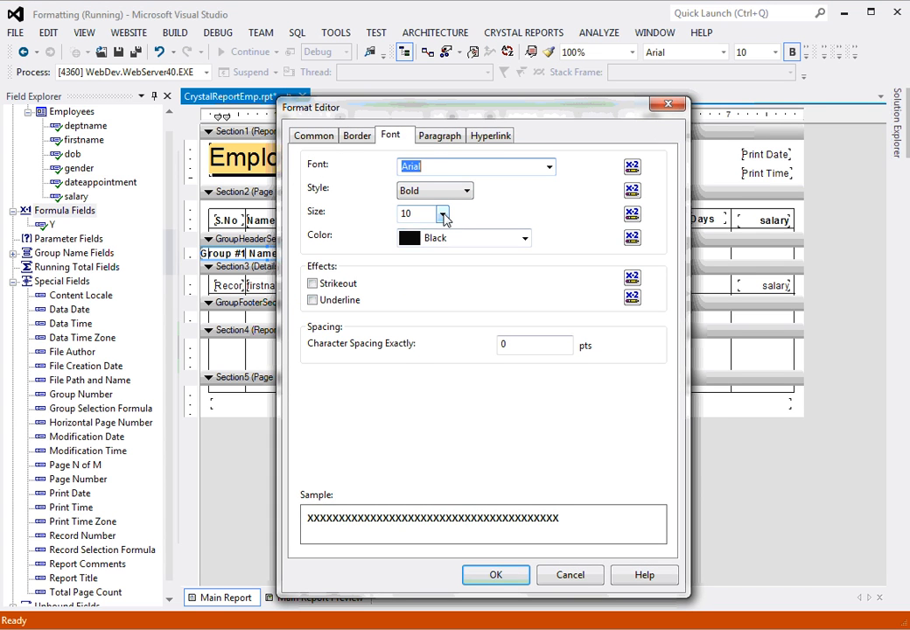
click(442, 215)
click(420, 292)
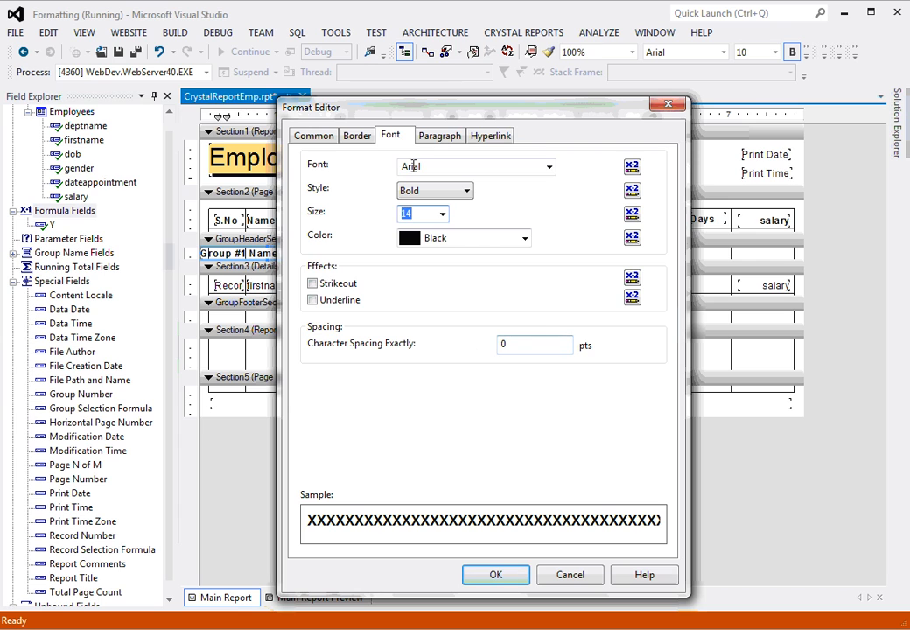
- Give the group name field in the group header a Silver background and a drop shadow
click(359, 137)
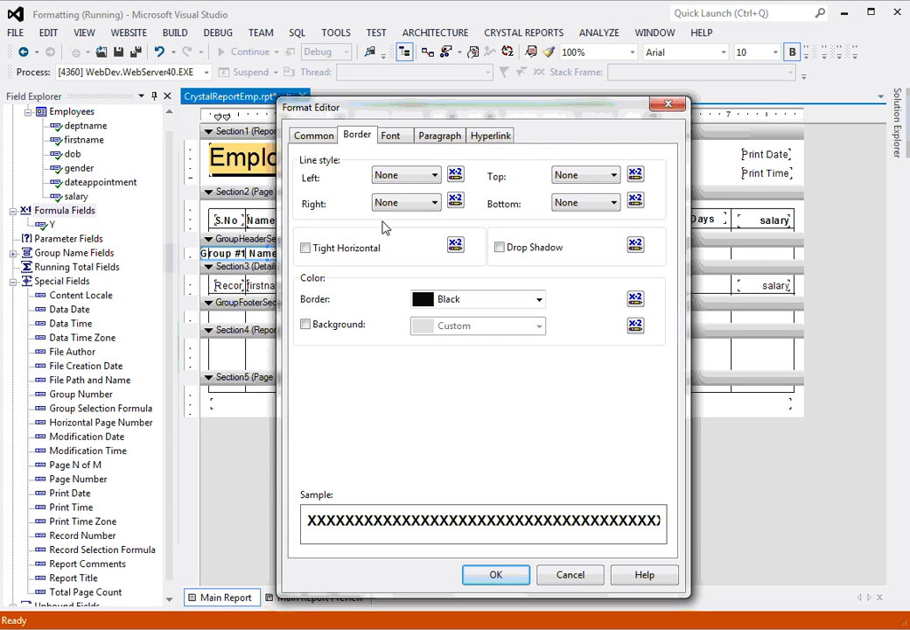
click(306, 325)
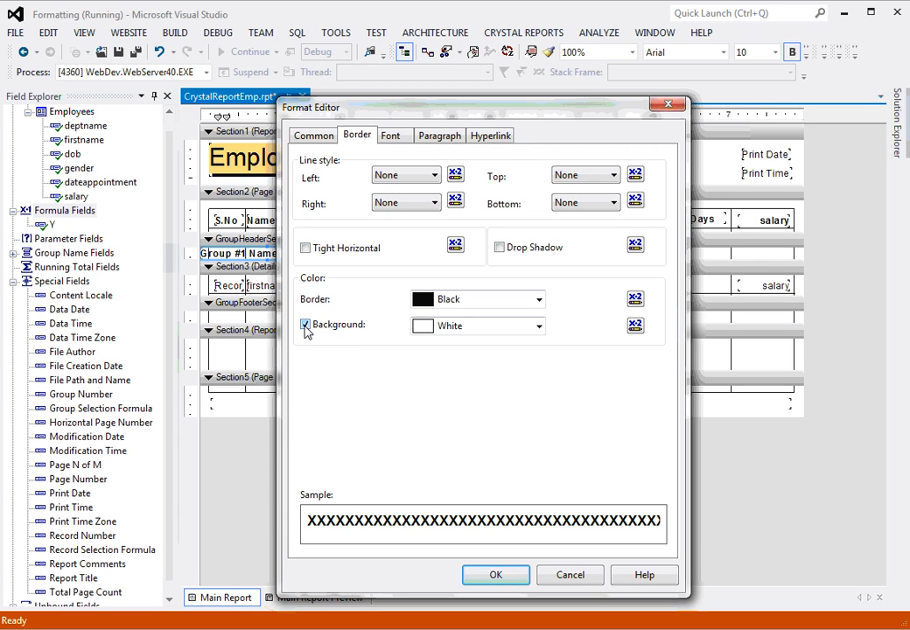
click(539, 327)
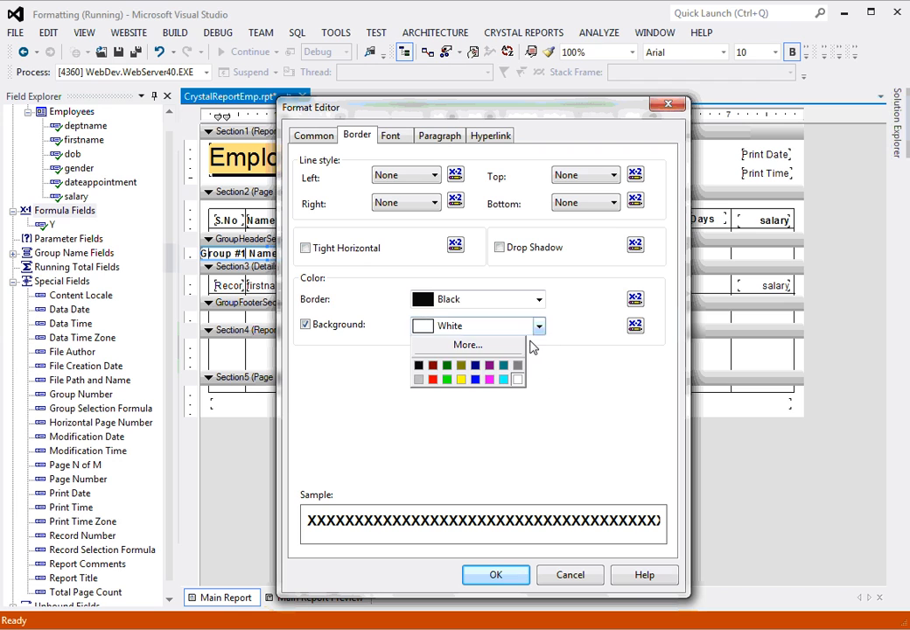
click(418, 379)
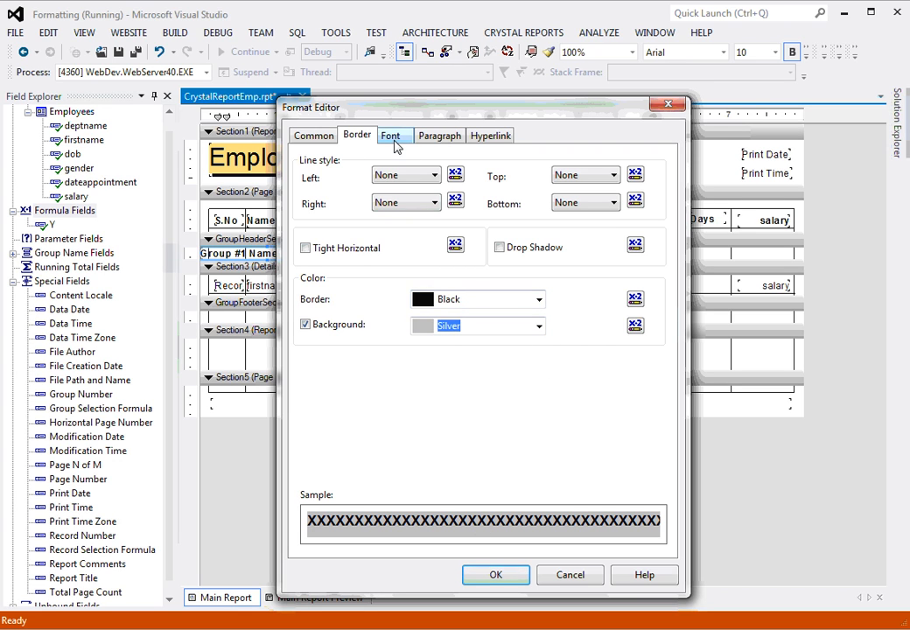
click(500, 249)
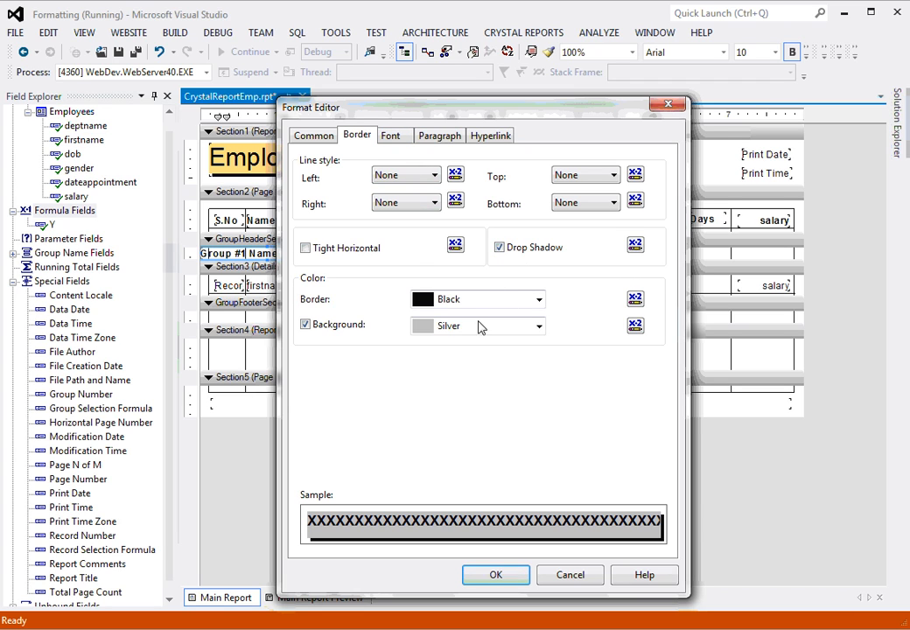
click(496, 577)
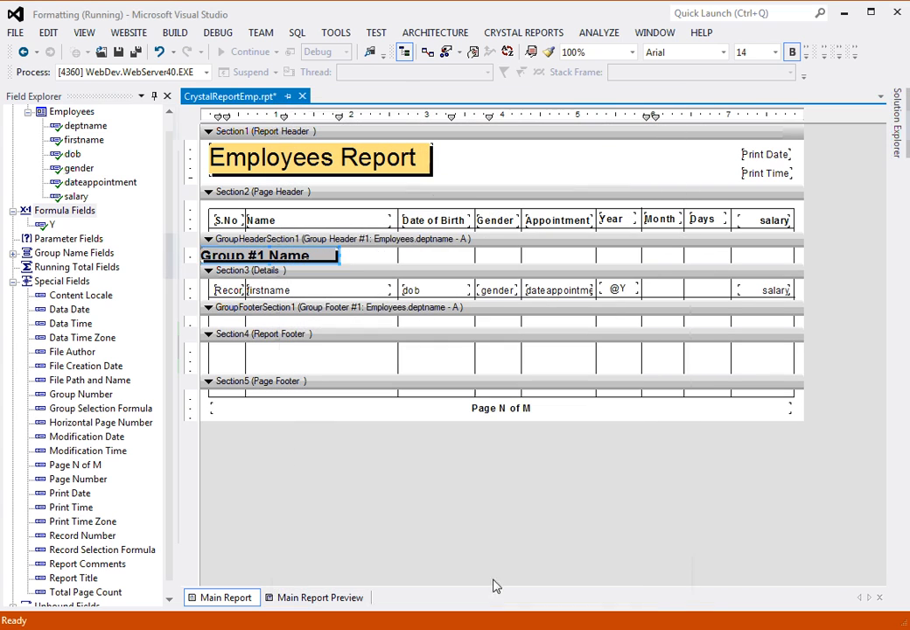
- Increase the height of the group header section so the group name field fits, and save the report
click(357, 257)
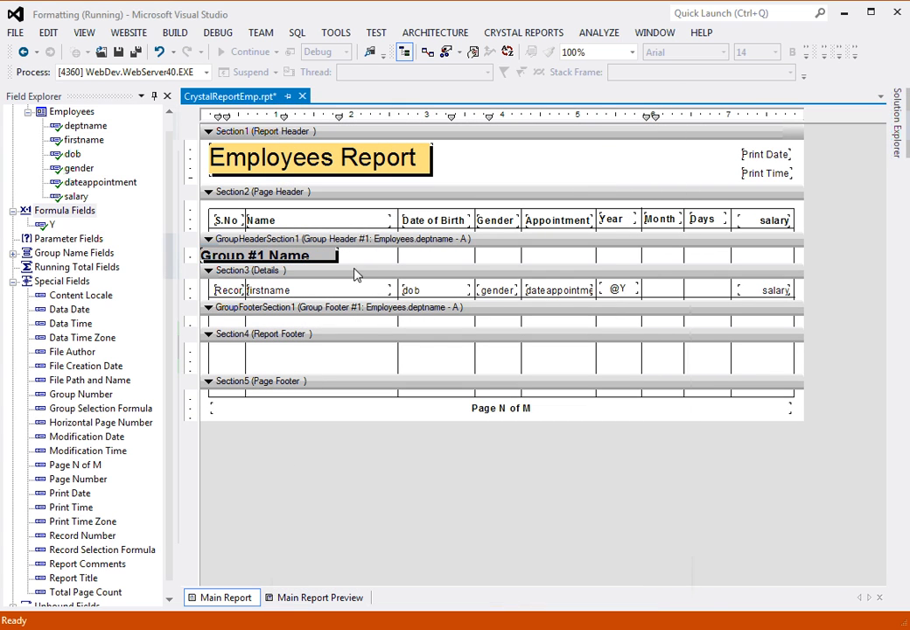
drag(354, 266, 355, 276)
click(271, 263)
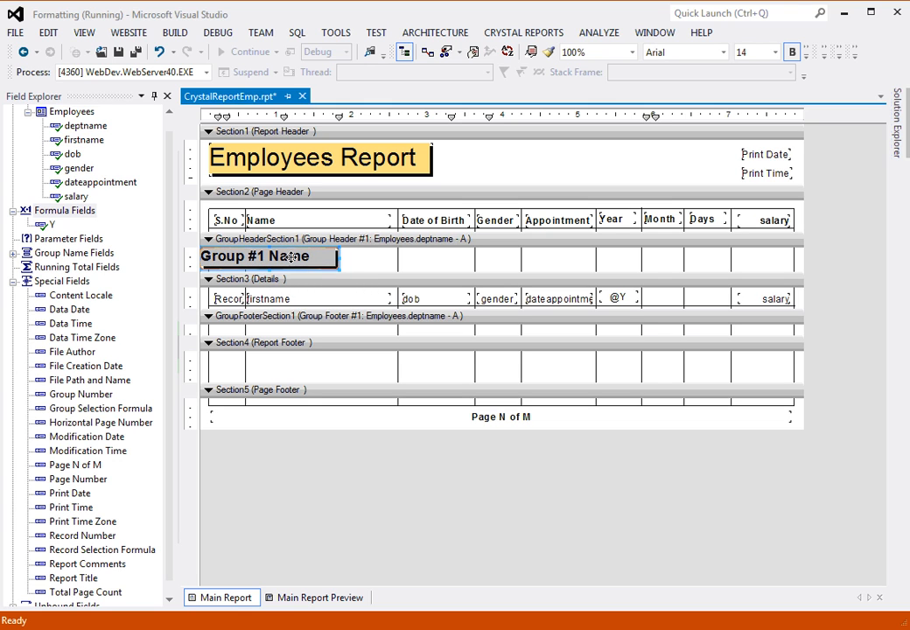
click(362, 266)
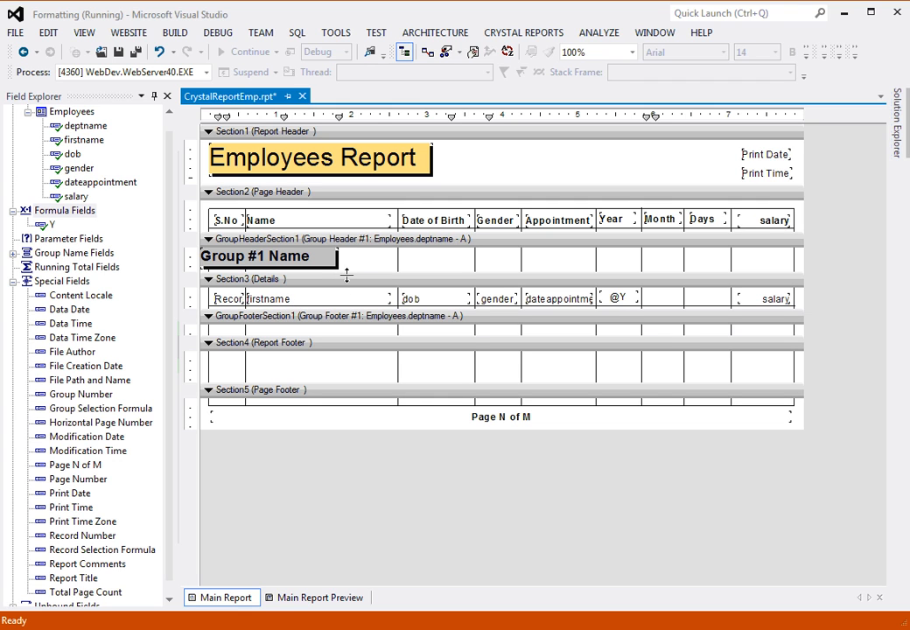
drag(348, 273, 349, 271)
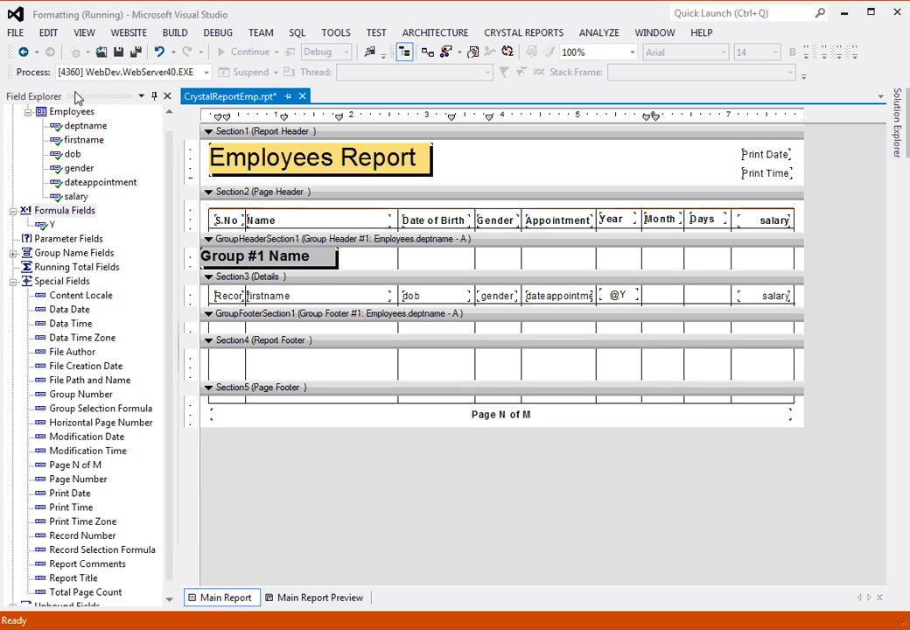
click(136, 53)
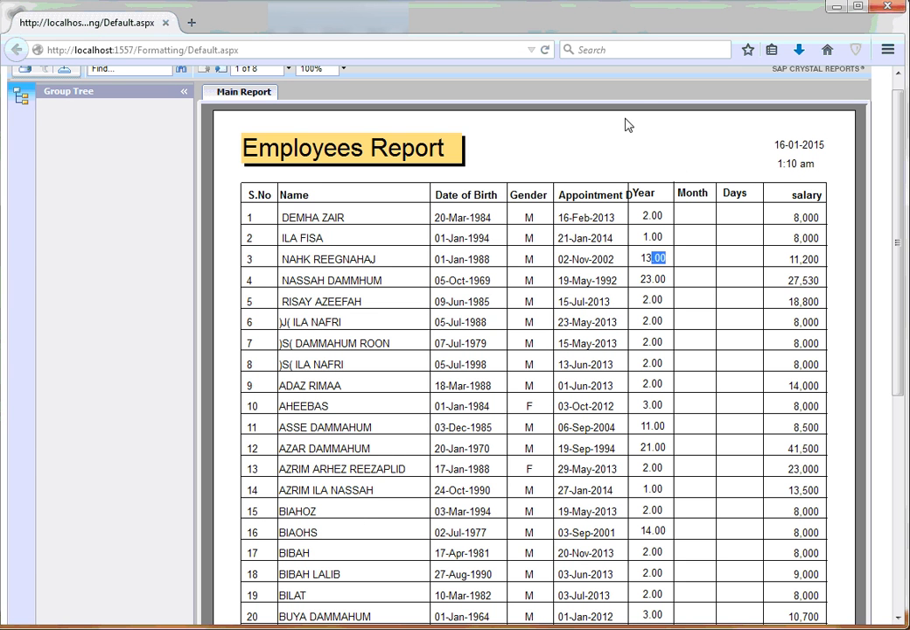
- Switch to the browser, reload the employees report, and examine how the employees are grouped under department headings
click(545, 50)
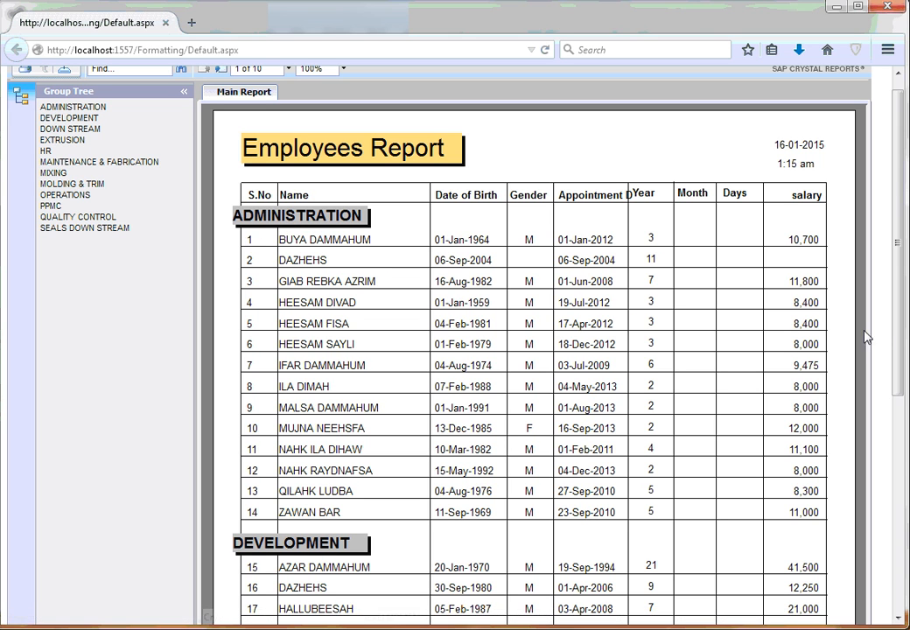
scroll(903, 329, down, 4)
scroll(903, 330, up, 4)
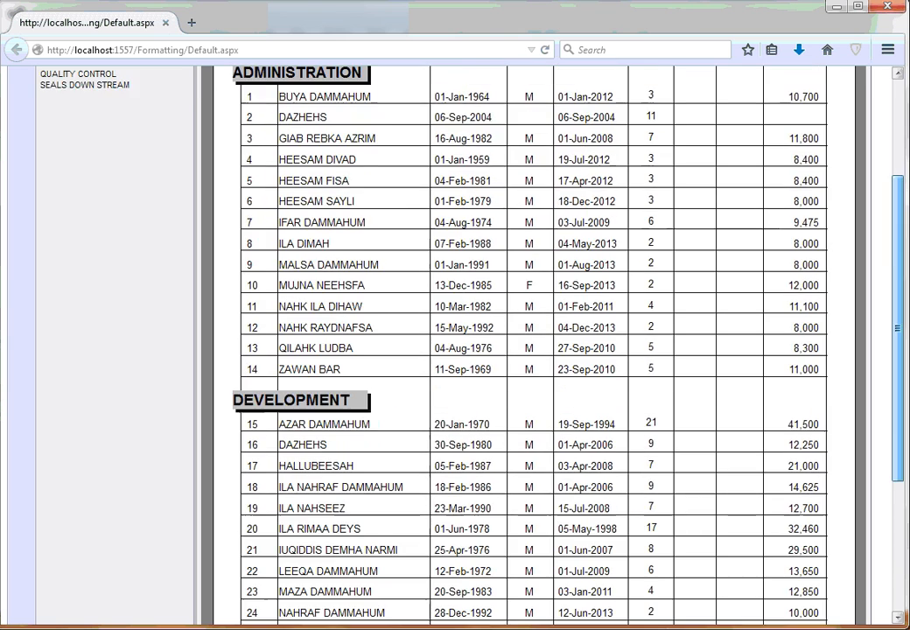
drag(900, 340, 900, 326)
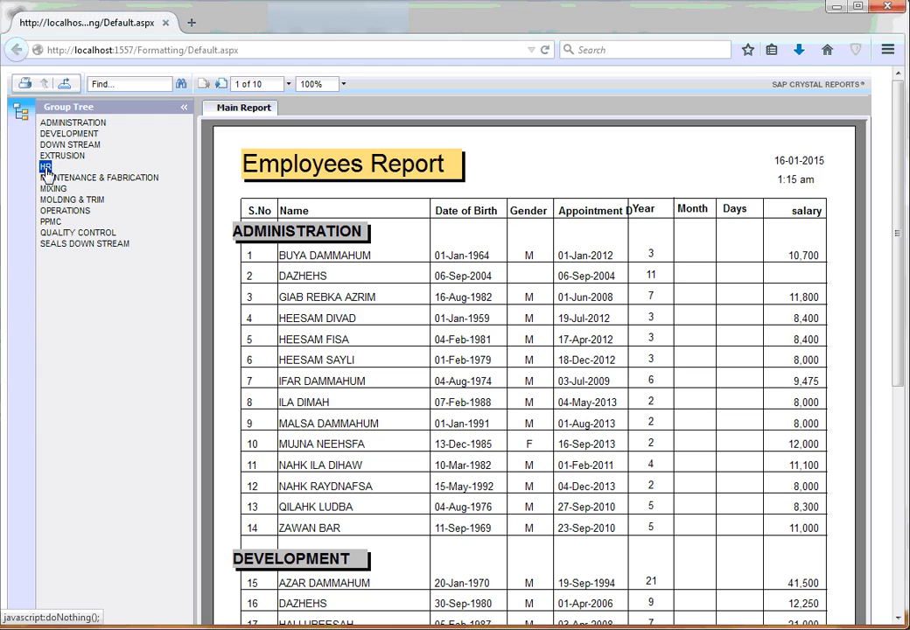
- Use the group tree to view the HR group and the DEVELOPMENT group in the report
click(45, 167)
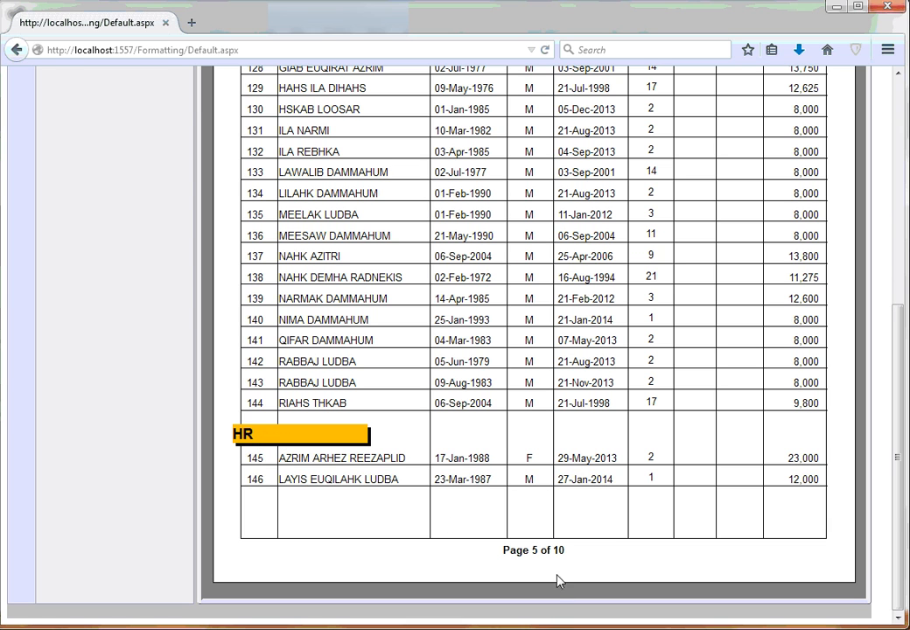
scroll(522, 525, up, 5)
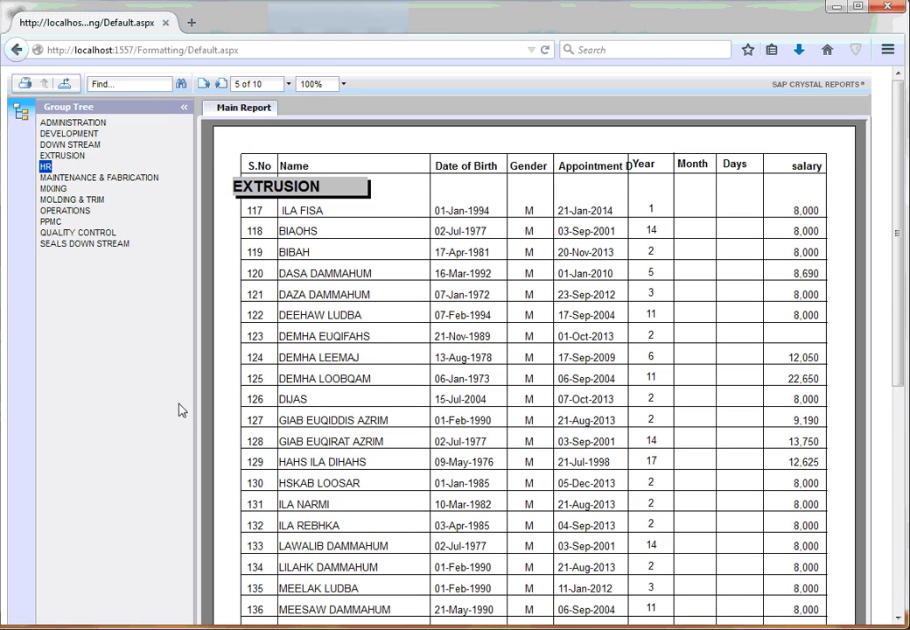
click(60, 136)
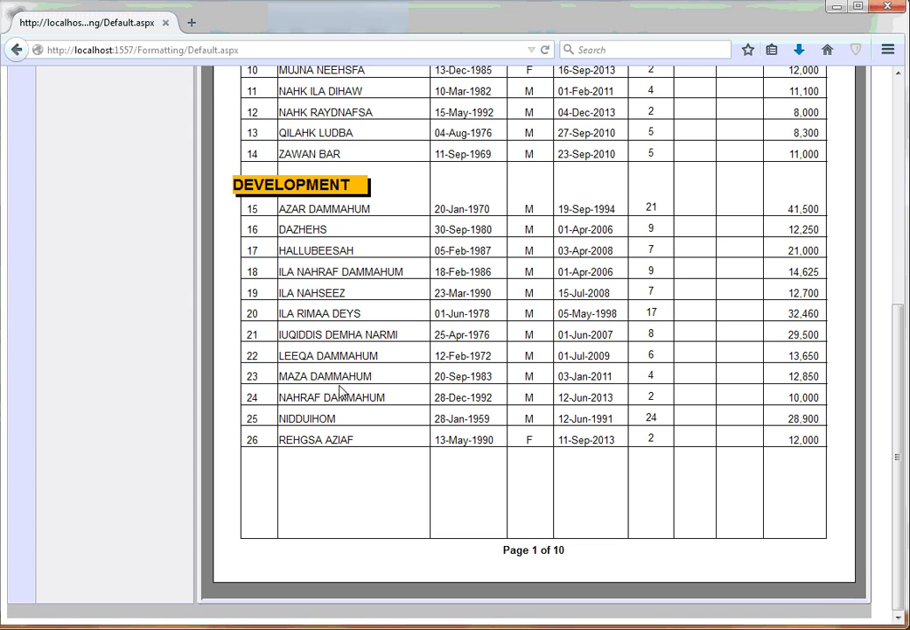
scroll(341, 391, up, 5)
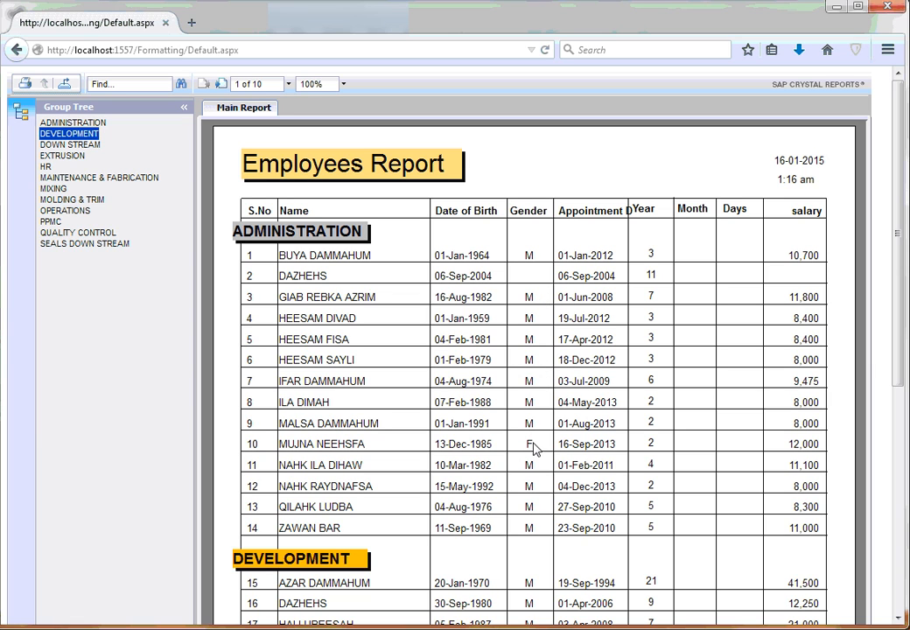
- Examine the gender values of the ADMINISTRATION and DEVELOPMENT employees on the report's first page
drag(533, 443, 524, 445)
scroll(638, 469, down, 5)
scroll(638, 468, down, 2)
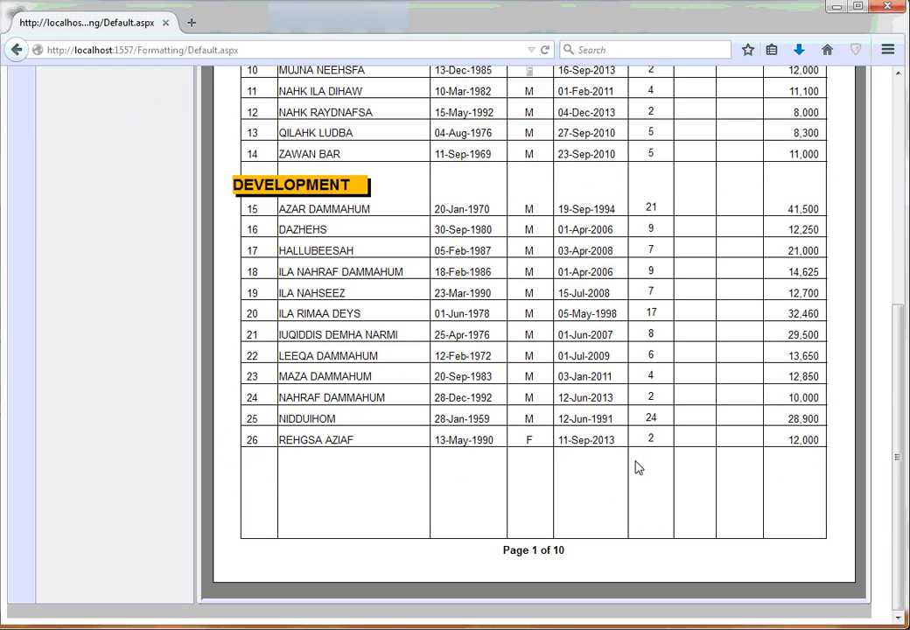
scroll(638, 468, up, 7)
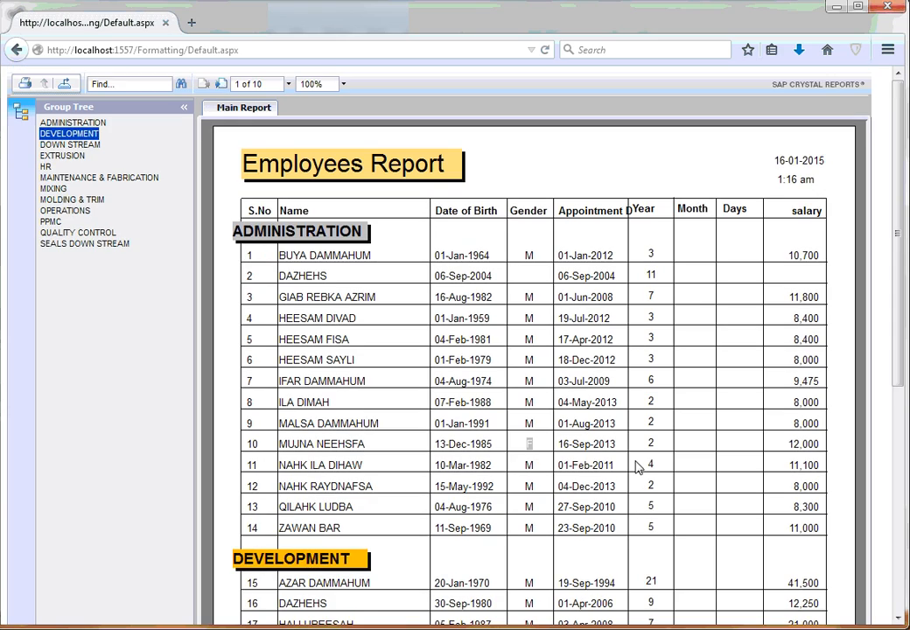